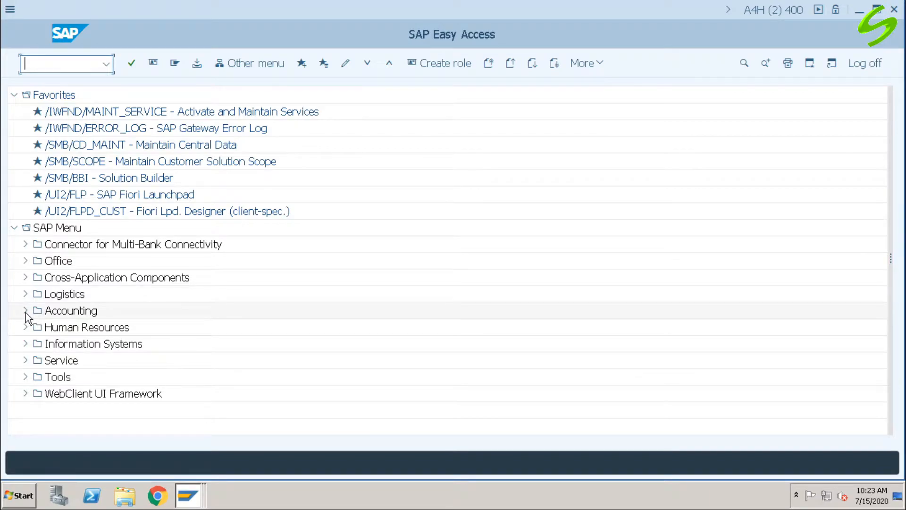
# Step: Open the FB60 - Invoice transaction from the Document Entry folder of Accounts Payable under Financial Accounting
pyautogui.click(26, 311)
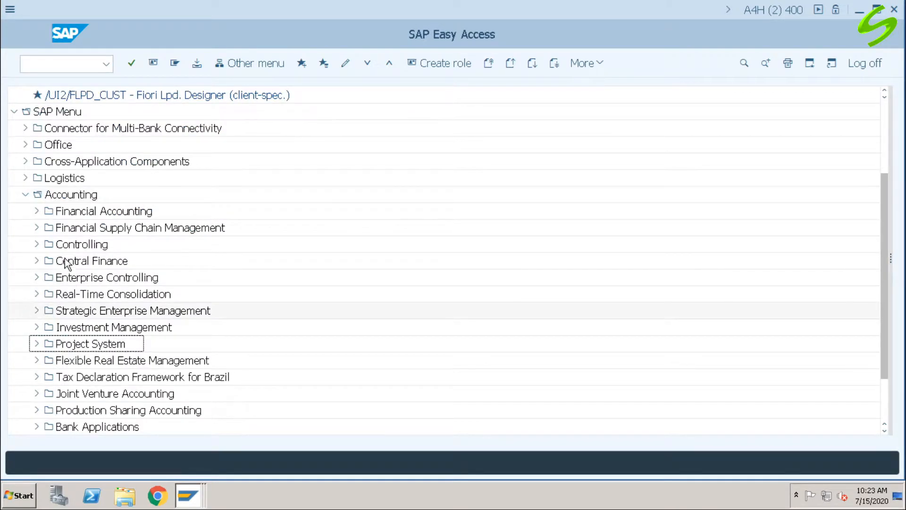
pyautogui.click(37, 211)
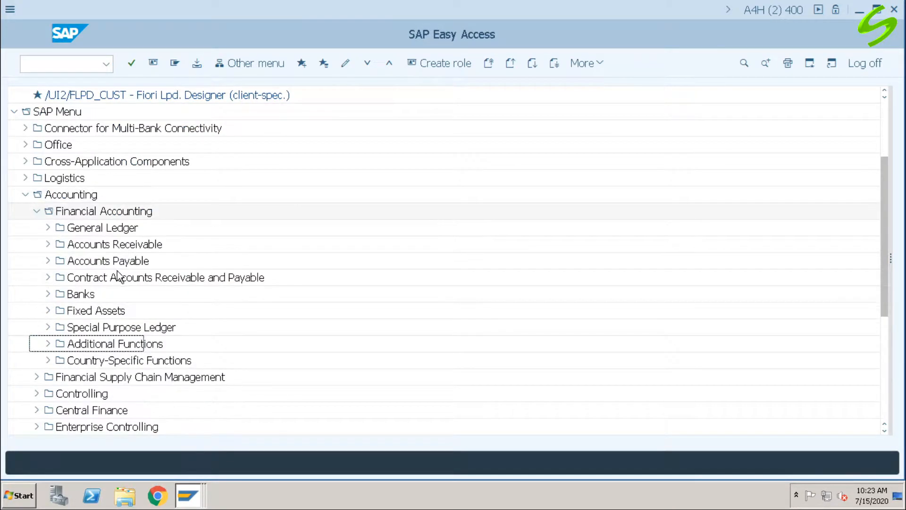
pyautogui.click(48, 260)
pyautogui.click(59, 278)
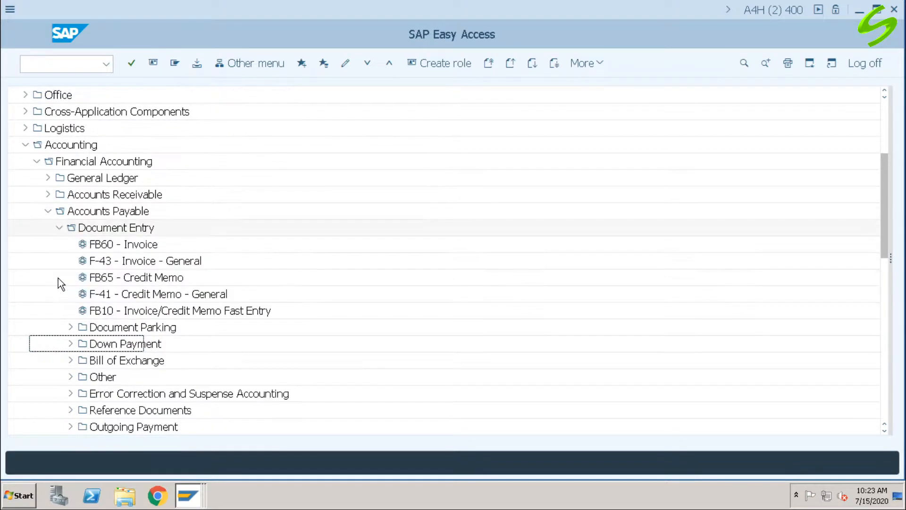
pyautogui.click(144, 245)
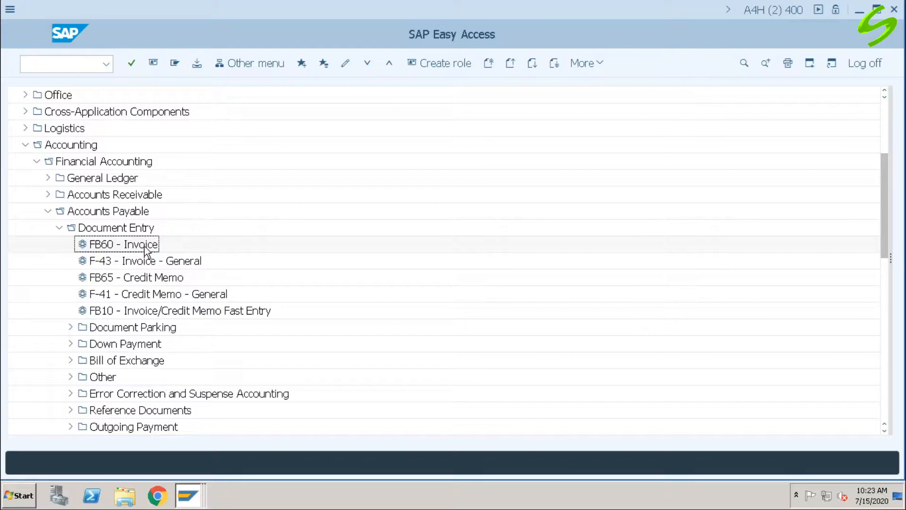
pyautogui.doubleClick(122, 246)
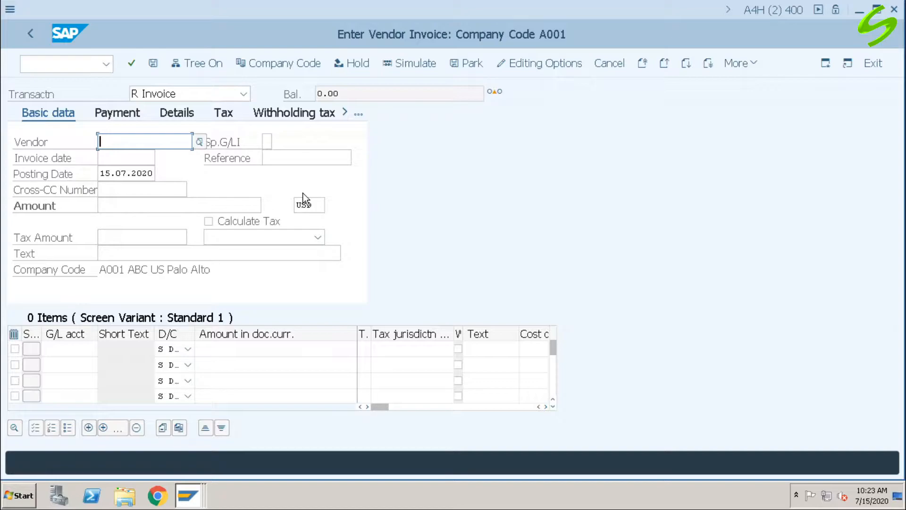
# Step: Enter the vendor number of TEST VENDOR 1 FOR ABC as the invoice's vendor
pyautogui.write('6000')
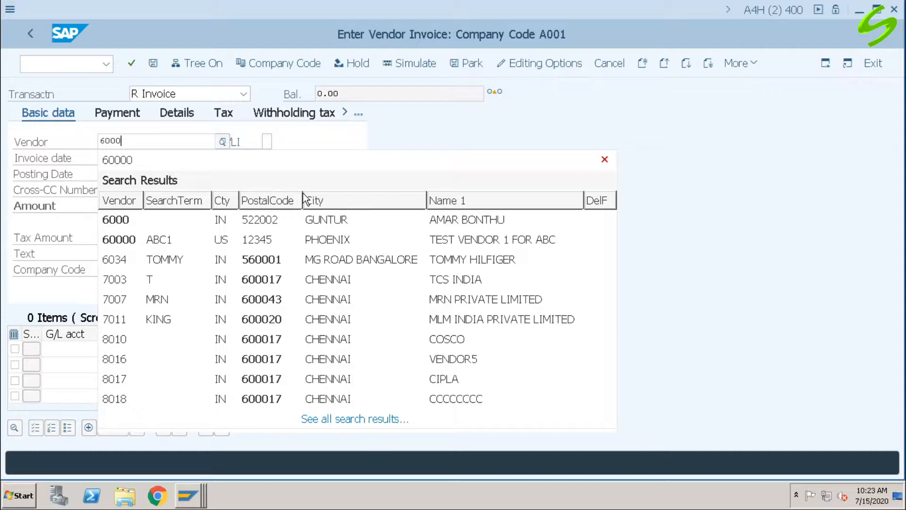
pyautogui.write('0')
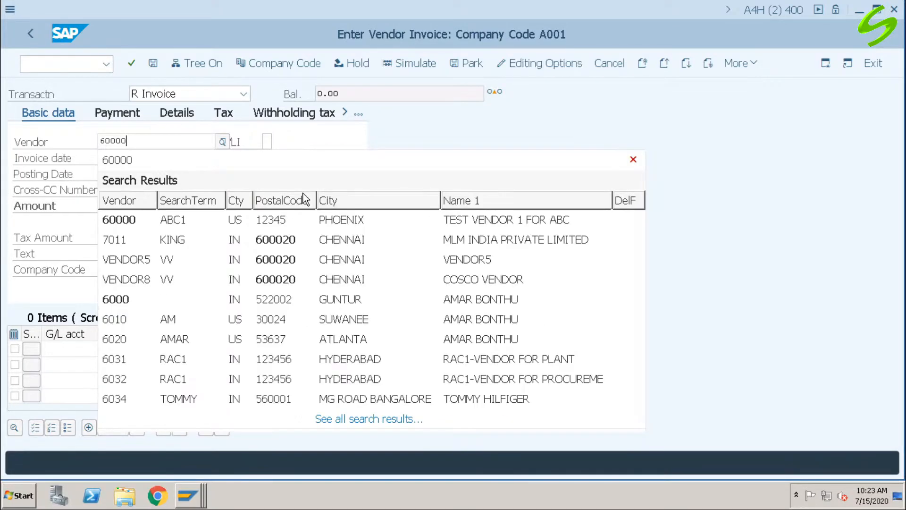
pyautogui.press('Return')
pyautogui.press('Tab')
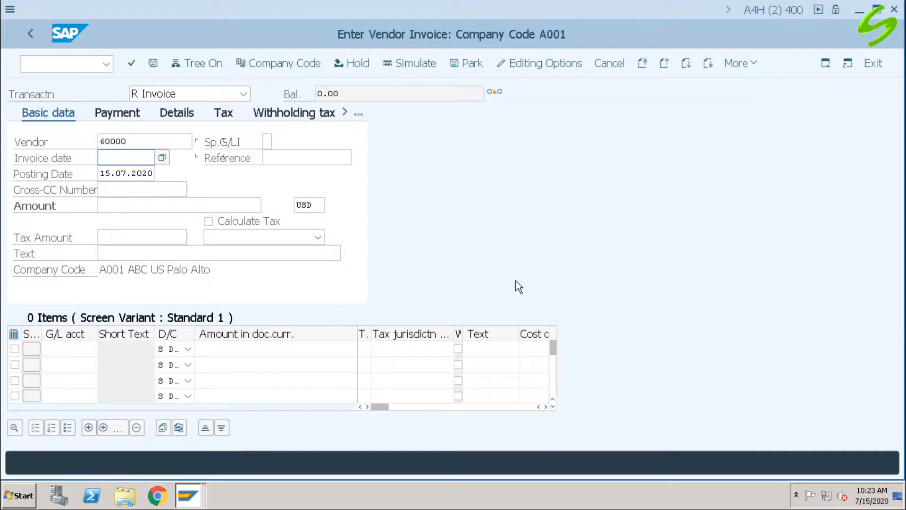
pyautogui.moveTo(17, 157); pyautogui.dragTo(92, 157)
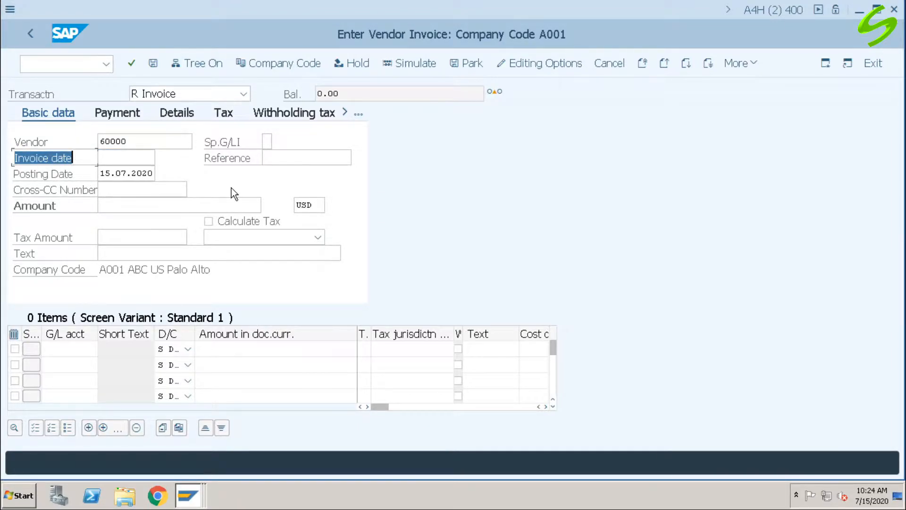
pyautogui.click(85, 157)
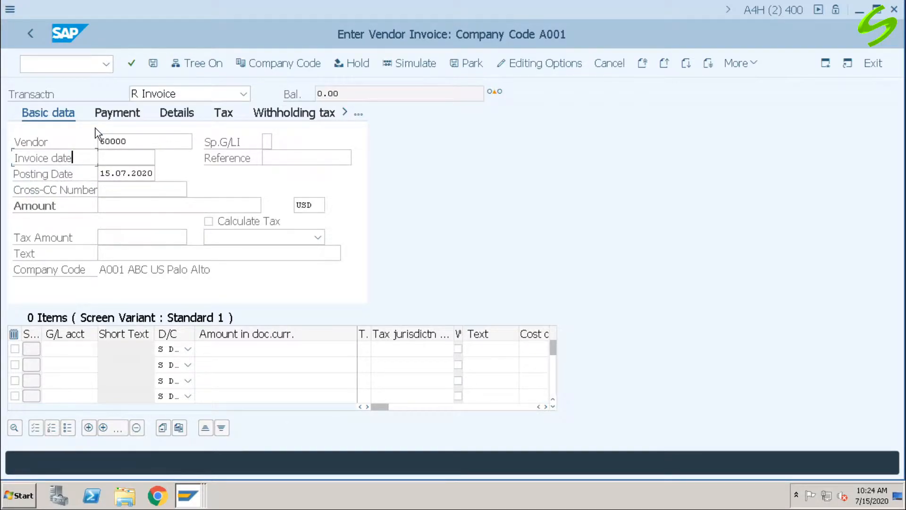
pyautogui.moveTo(16, 157); pyautogui.dragTo(78, 156)
pyautogui.moveTo(78, 158); pyautogui.dragTo(2, 158)
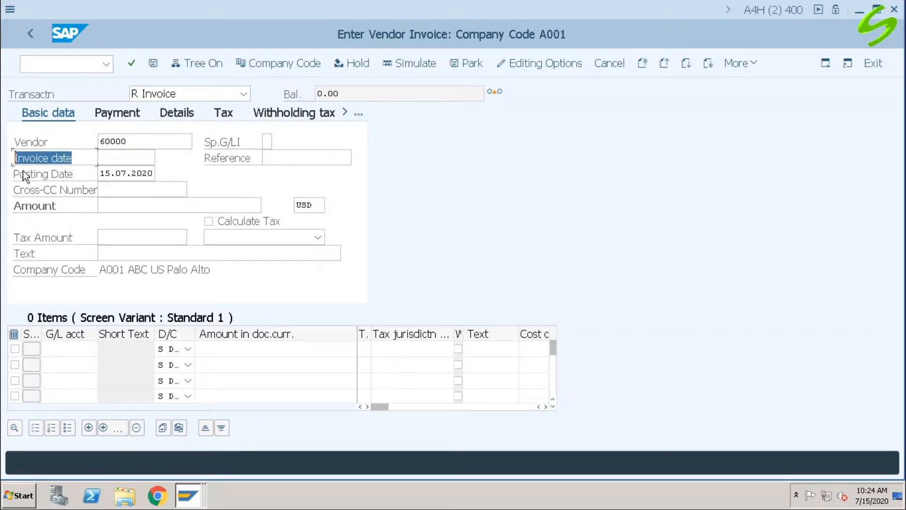
# Step: Set the invoice date to 13.07.2020
pyautogui.click(109, 153)
pyautogui.click(103, 159)
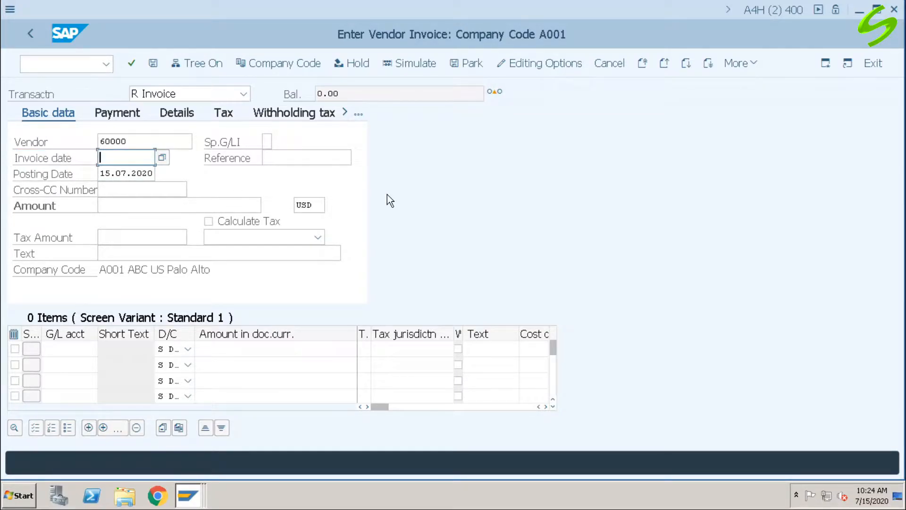
pyautogui.write('13')
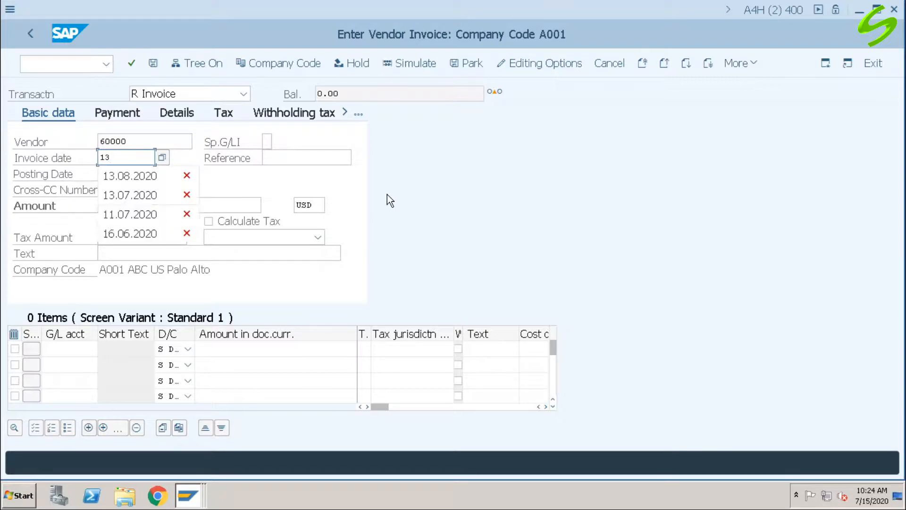
pyautogui.press('Down')
pyautogui.press('Down')
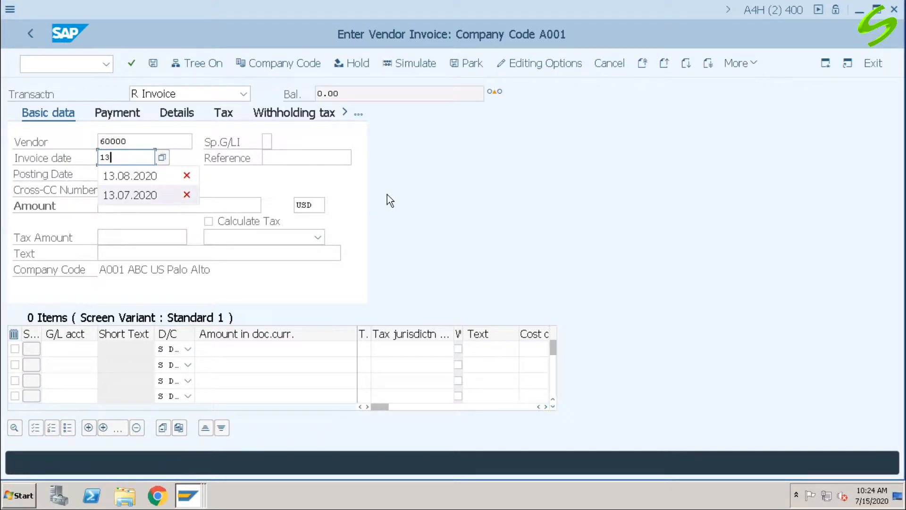
pyautogui.press('Return')
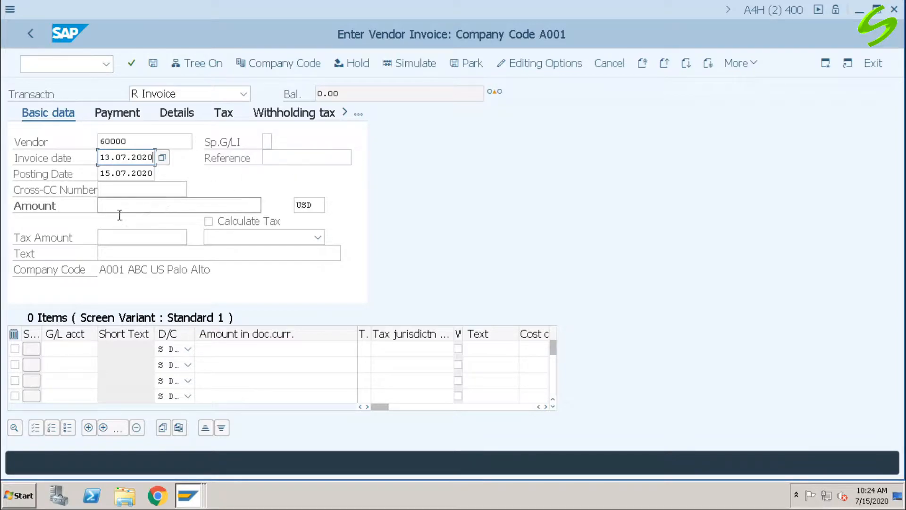
# Step: Fill in the invoice reference as "bill no 1" and set the invoice amount to 10000 USD
pyautogui.click(283, 158)
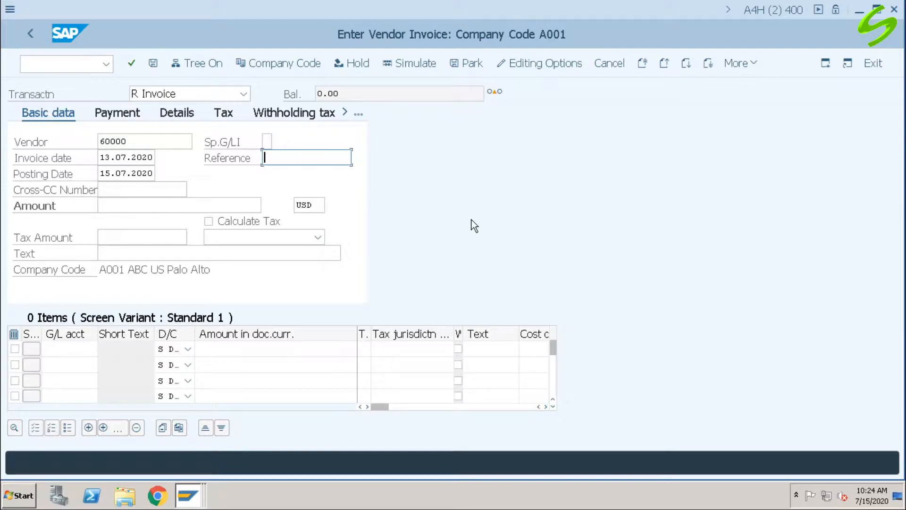
pyautogui.write('bill')
pyautogui.press('Down')
pyautogui.press('Return')
pyautogui.click(235, 205)
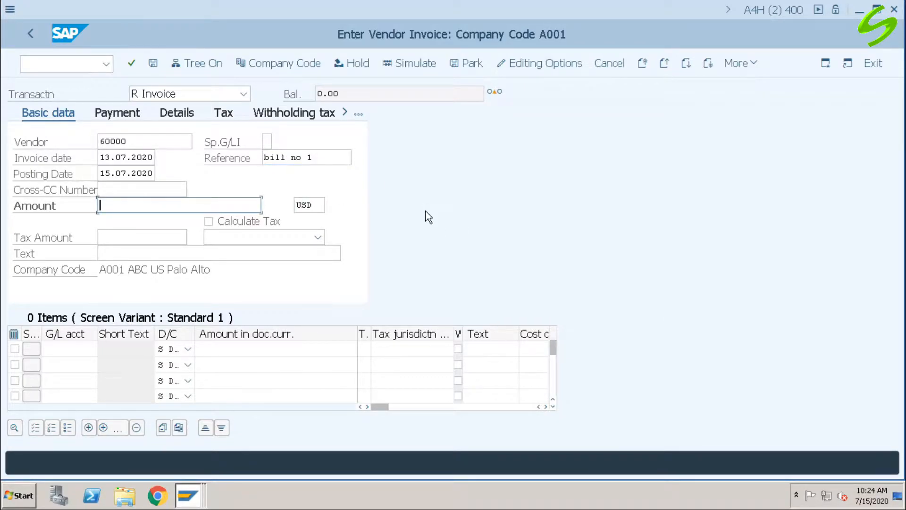
pyautogui.write('10000')
# Step: Look up the company code's G/L accounts and assign Miscellaneous Expenses A/c to the first line item
pyautogui.click(67, 348)
pyautogui.click(105, 348)
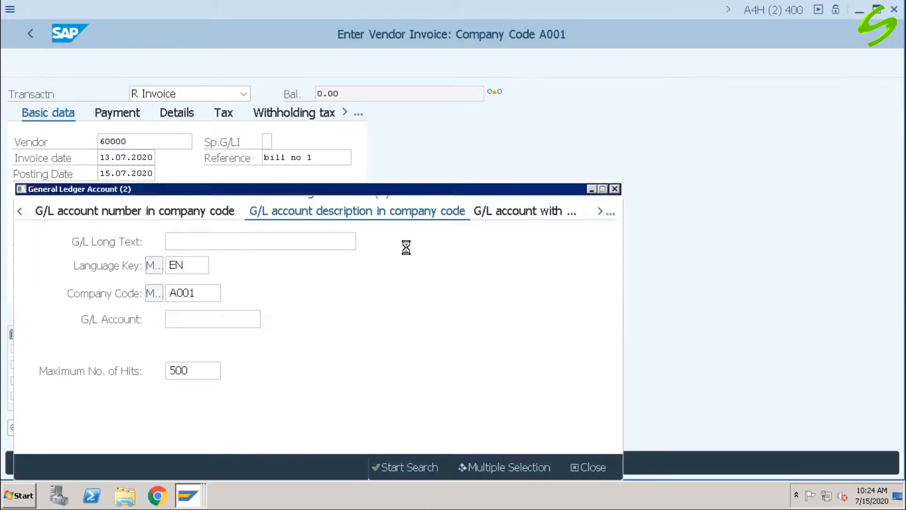
pyautogui.click(409, 466)
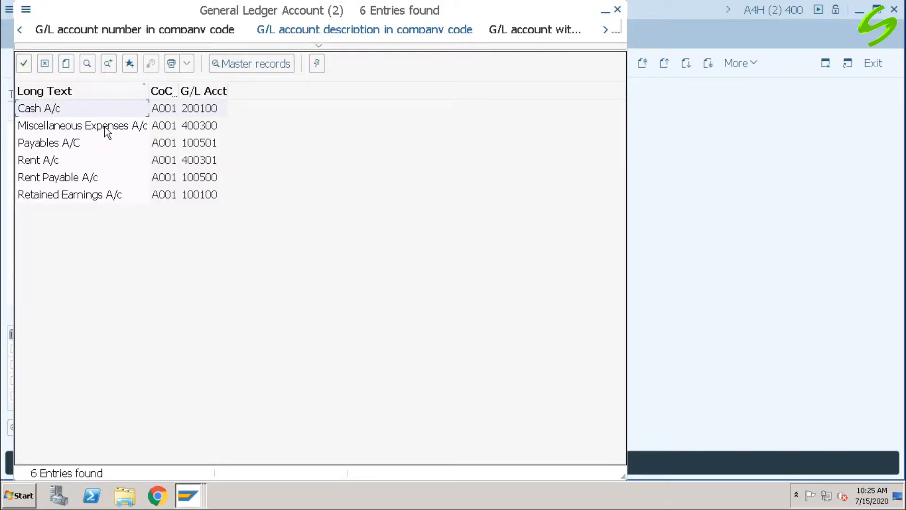
pyautogui.doubleClick(104, 127)
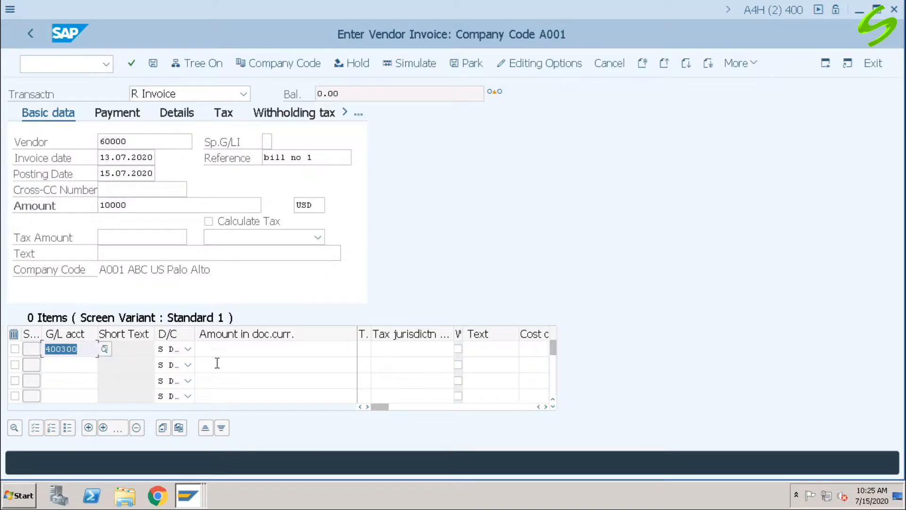
# Step: Set the first line item's document currency amount to 10000 and validate the invoice entries
pyautogui.click(217, 349)
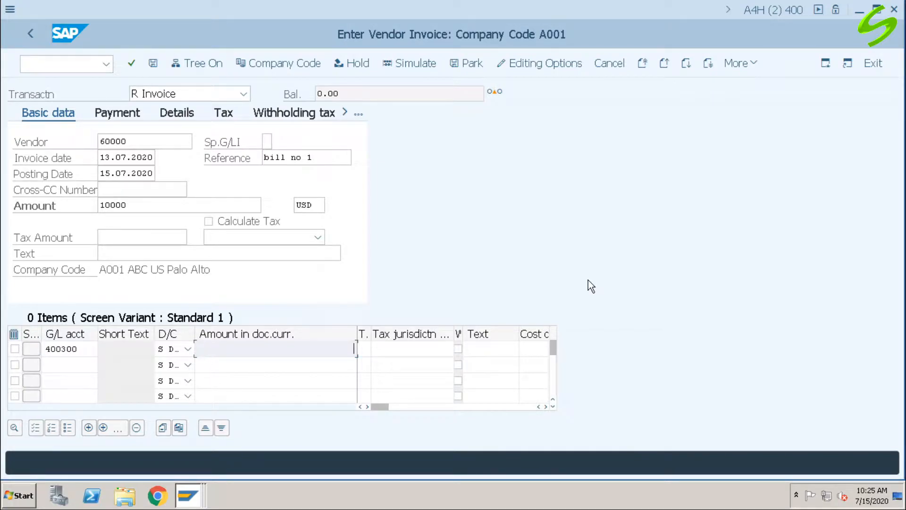
pyautogui.write('10000')
pyautogui.press('Return')
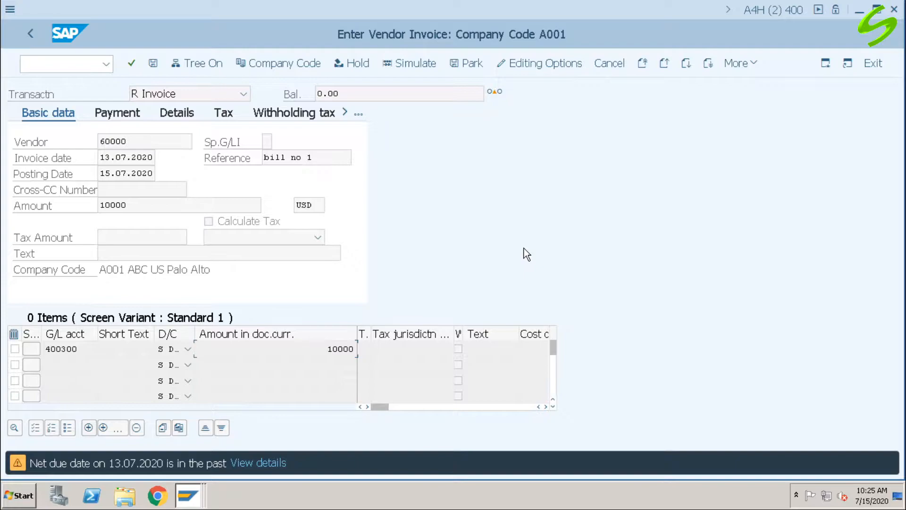
pyautogui.press('Return')
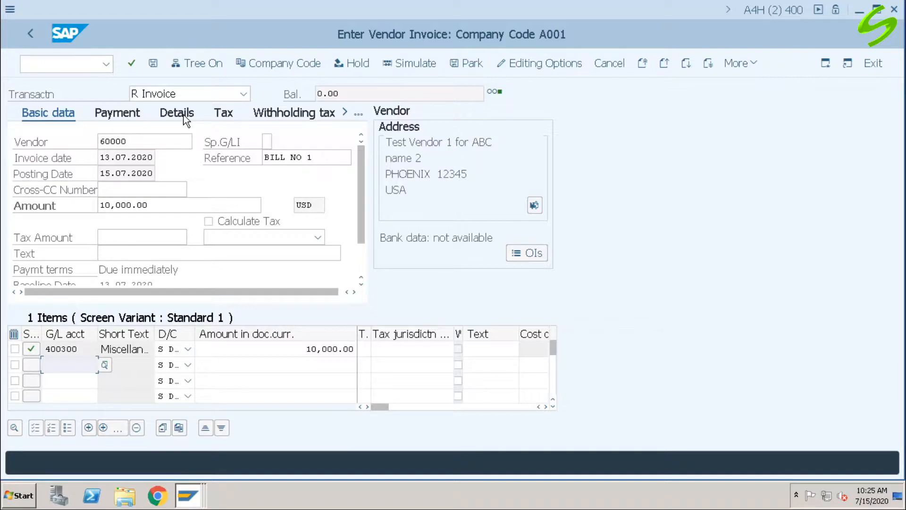
# Step: Review the invoice's payment details and the list of available terms of payment, leaving the list without a new selection
pyautogui.click(134, 144)
pyautogui.click(358, 114)
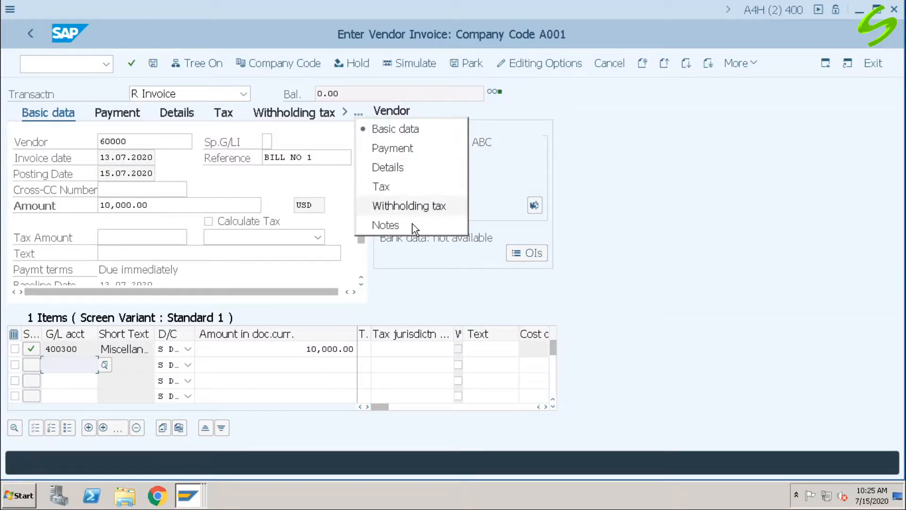
pyautogui.click(127, 117)
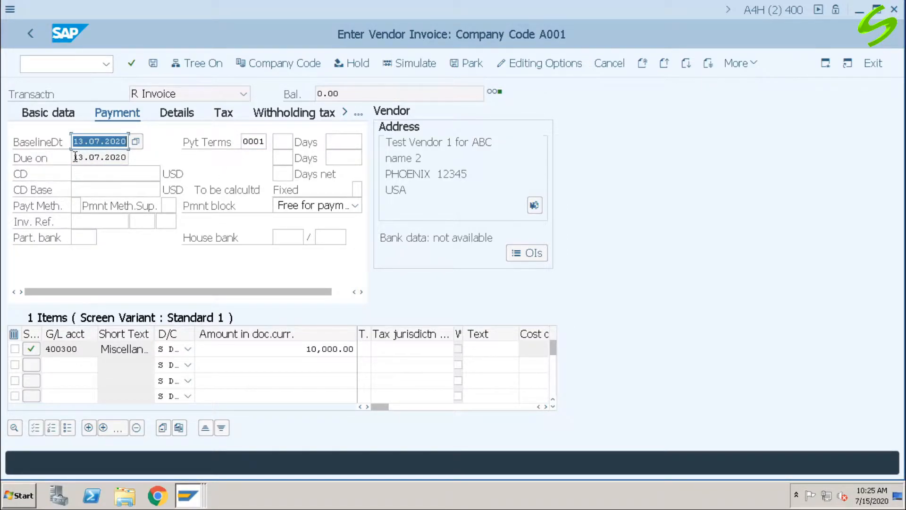
pyautogui.moveTo(76, 157); pyautogui.dragTo(130, 159)
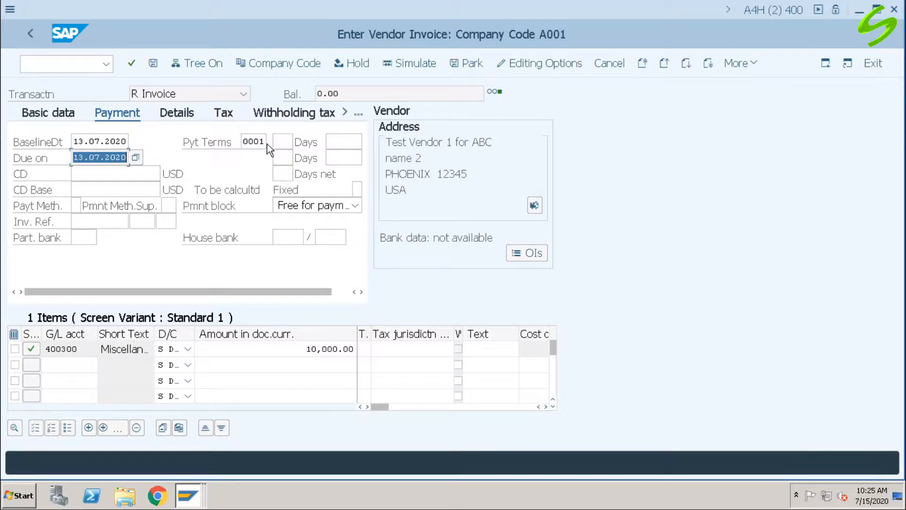
pyautogui.click(266, 141)
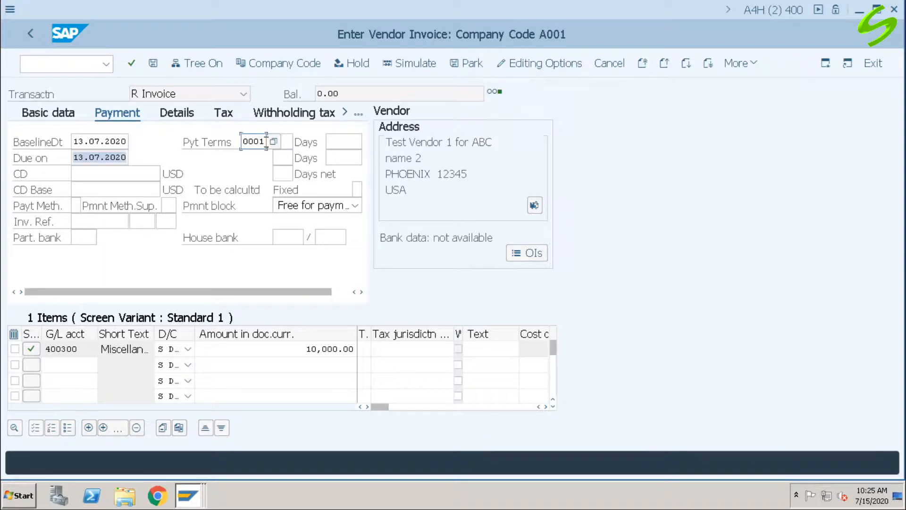
pyautogui.click(273, 142)
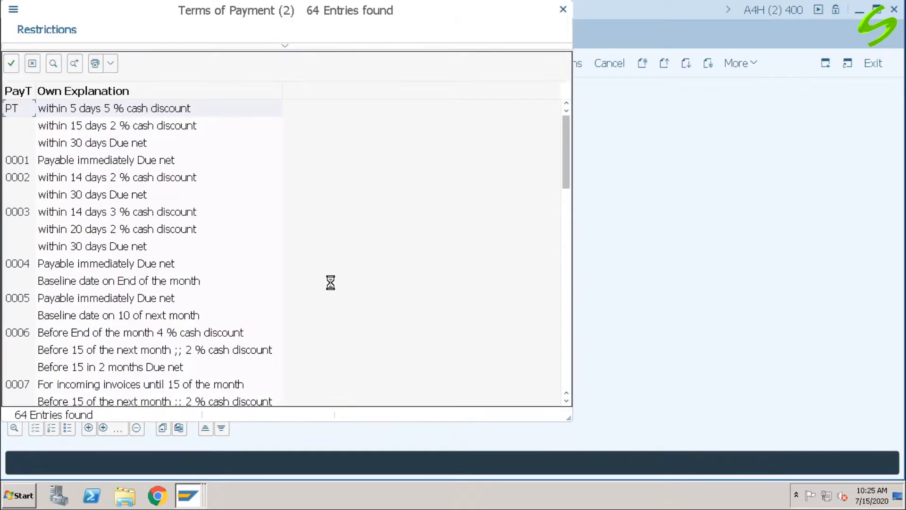
pyautogui.click(134, 165)
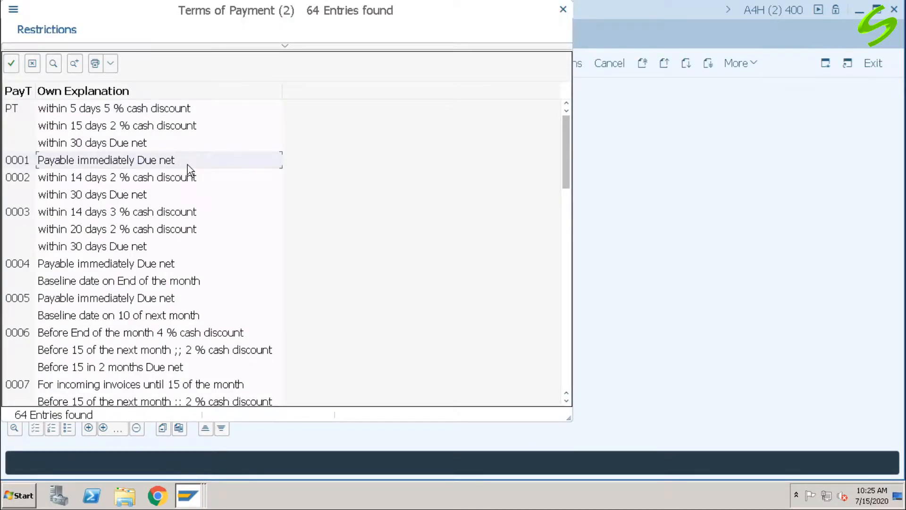
pyautogui.moveTo(205, 14); pyautogui.dragTo(251, 106)
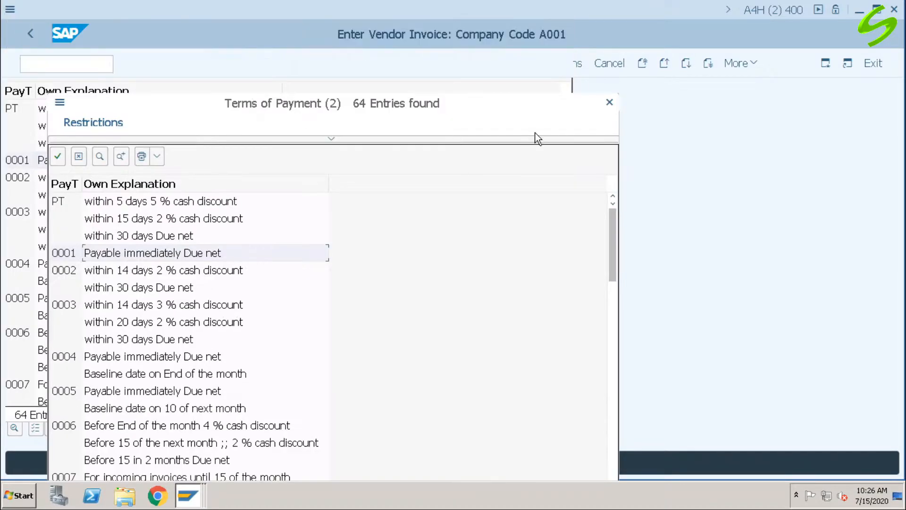
pyautogui.click(609, 103)
# Step: Examine the baseline and due dates, the payment method fields and the payment block options
pyautogui.doubleClick(73, 158)
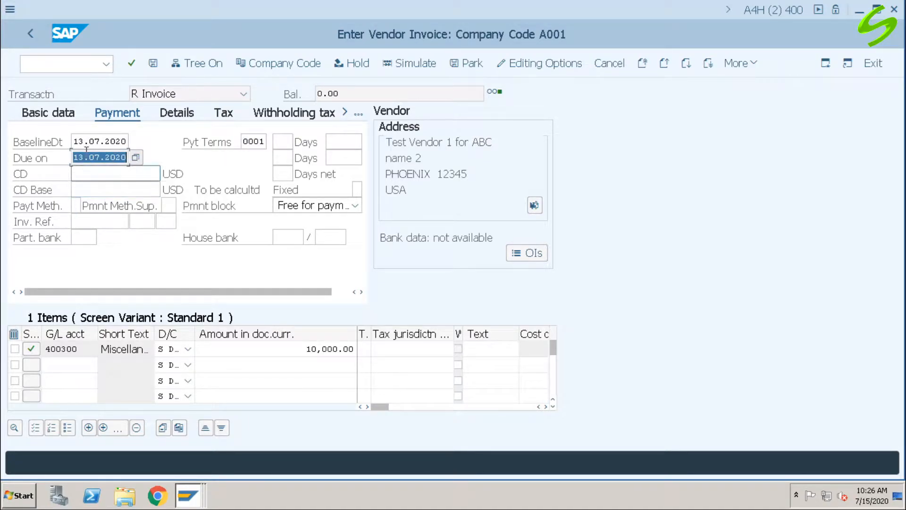
pyautogui.doubleClick(77, 141)
pyautogui.doubleClick(88, 159)
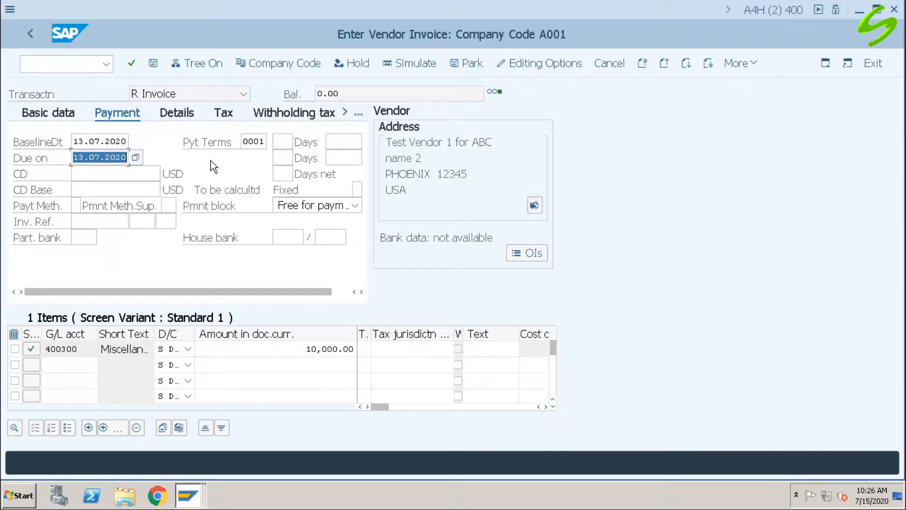
pyautogui.click(75, 206)
pyautogui.click(168, 206)
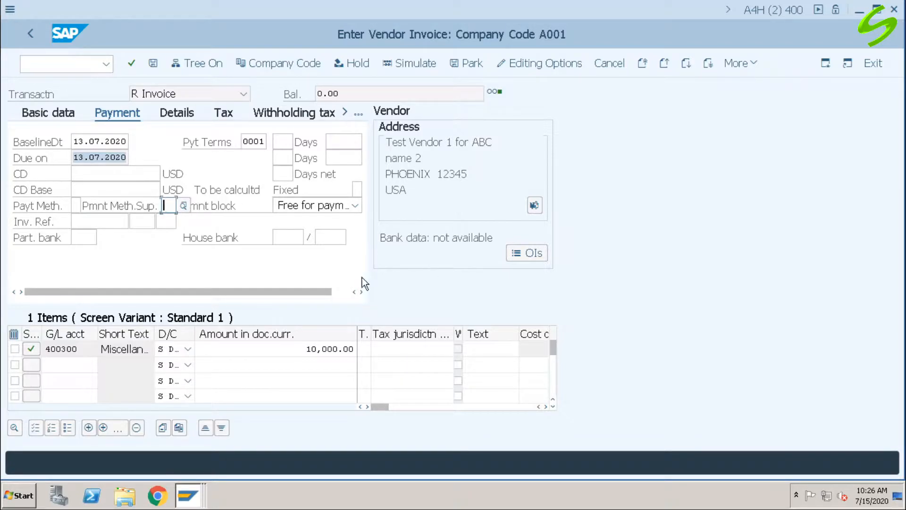
pyautogui.click(230, 205)
pyautogui.click(315, 210)
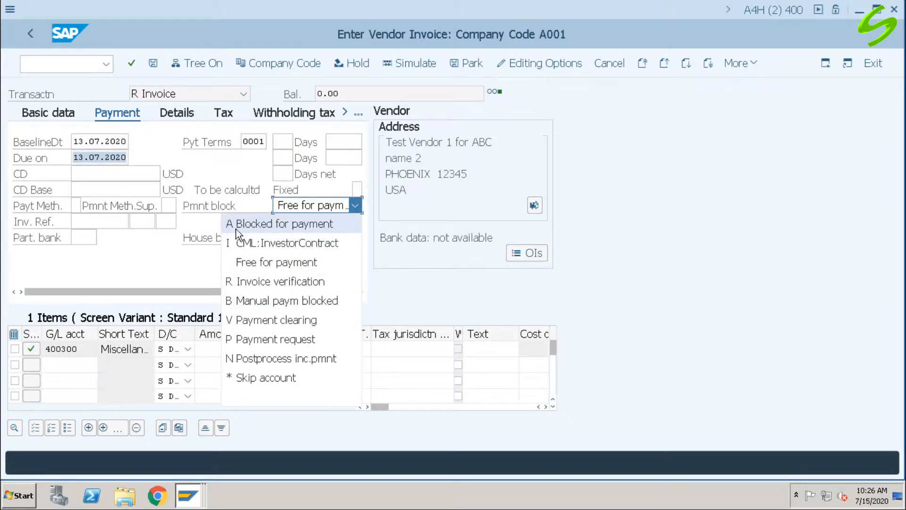
pyautogui.click(91, 225)
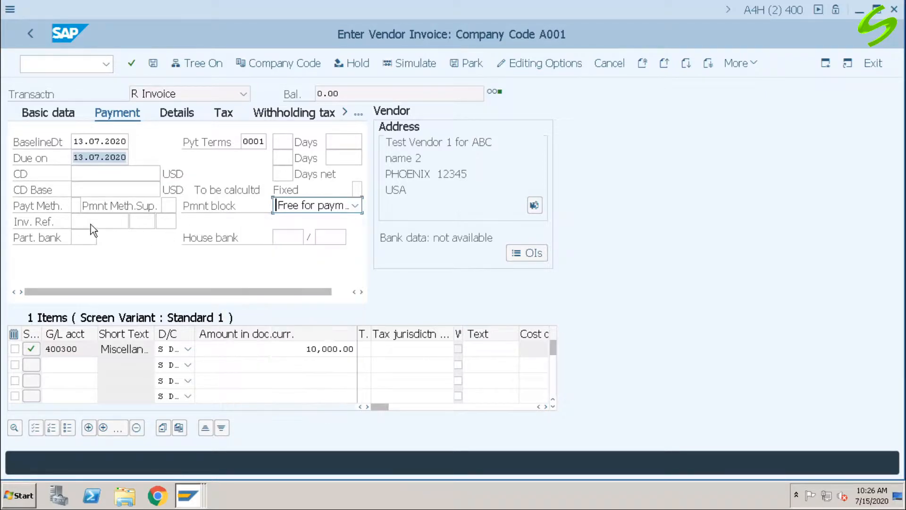
# Step: Examine the invoice reference, partner bank and house bank fields in the invoice's payment details
pyautogui.click(107, 219)
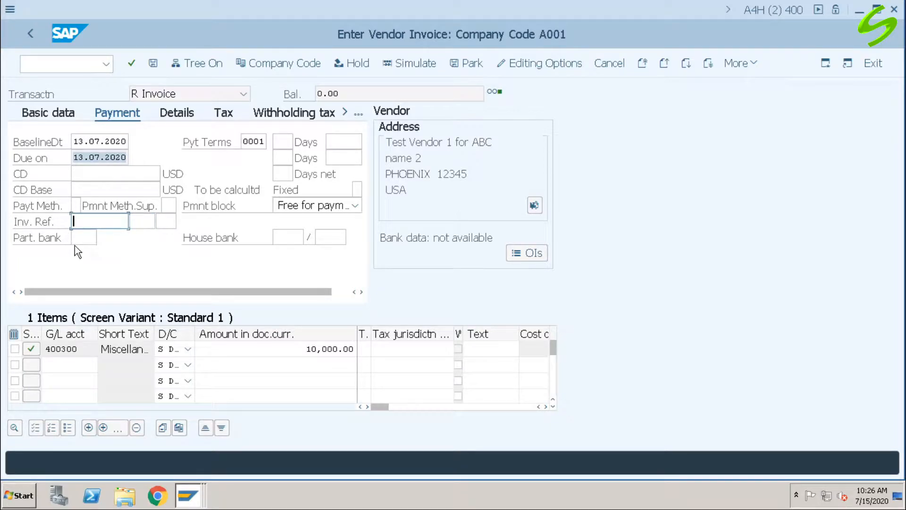
pyautogui.click(88, 238)
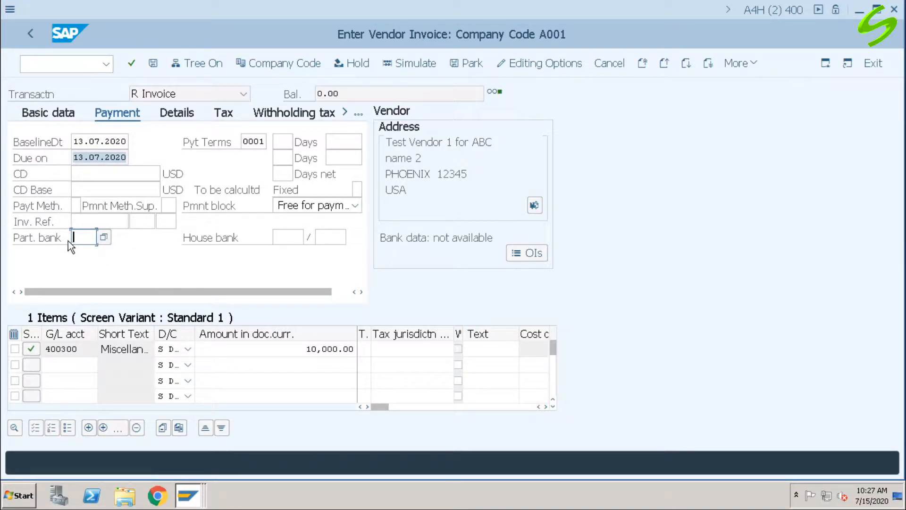
pyautogui.click(285, 238)
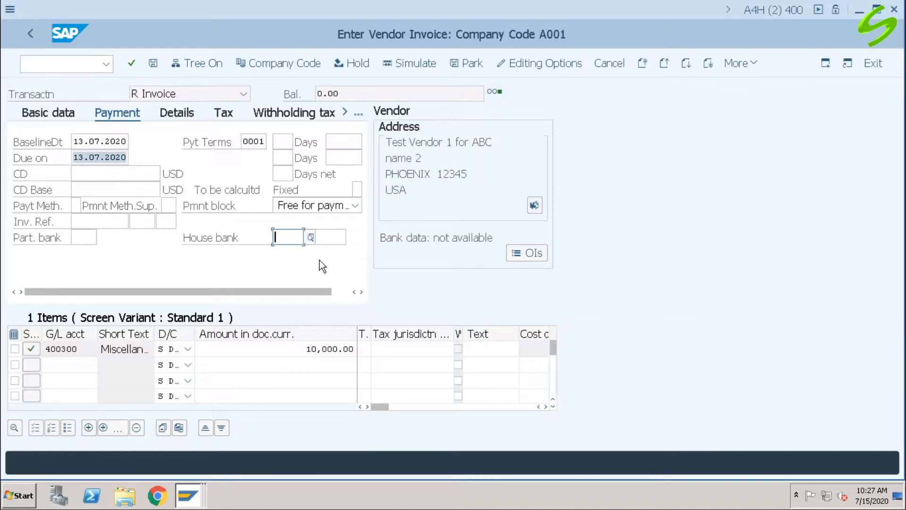
# Step: Review the payables G/L account in the invoice details and inspect its lookup entry without changing the selection
pyautogui.click(175, 113)
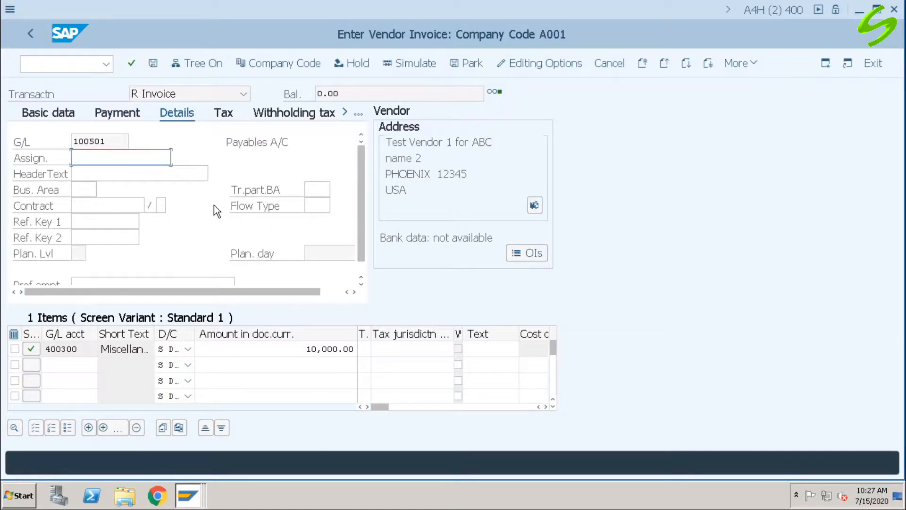
pyautogui.moveTo(113, 140); pyautogui.dragTo(42, 144)
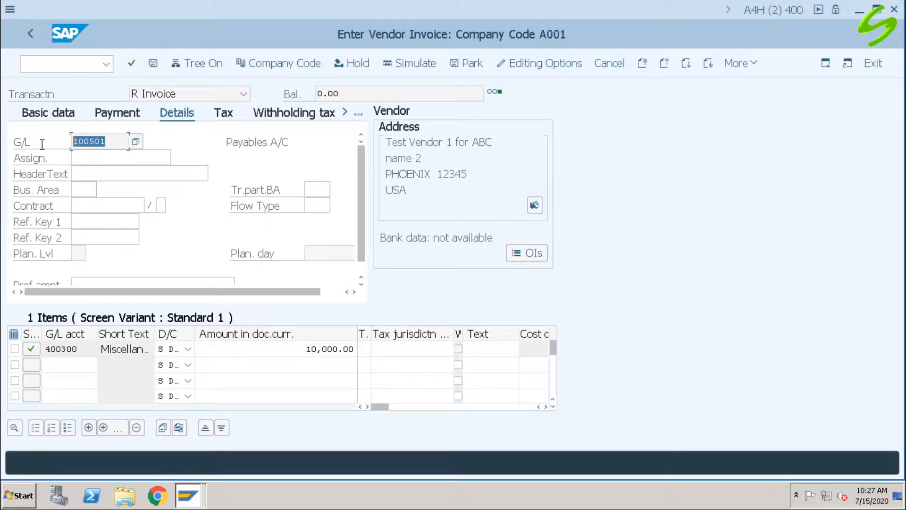
pyautogui.click(135, 141)
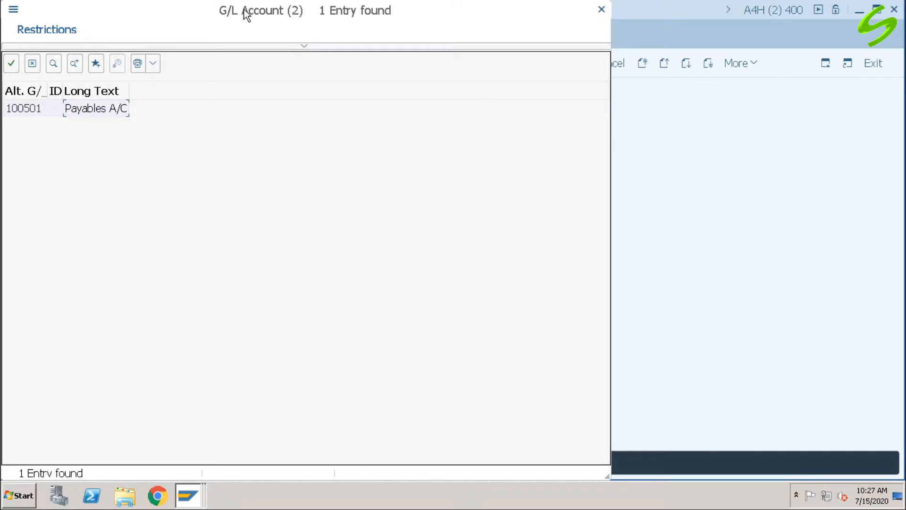
pyautogui.moveTo(242, 8); pyautogui.dragTo(287, 93)
pyautogui.click(645, 95)
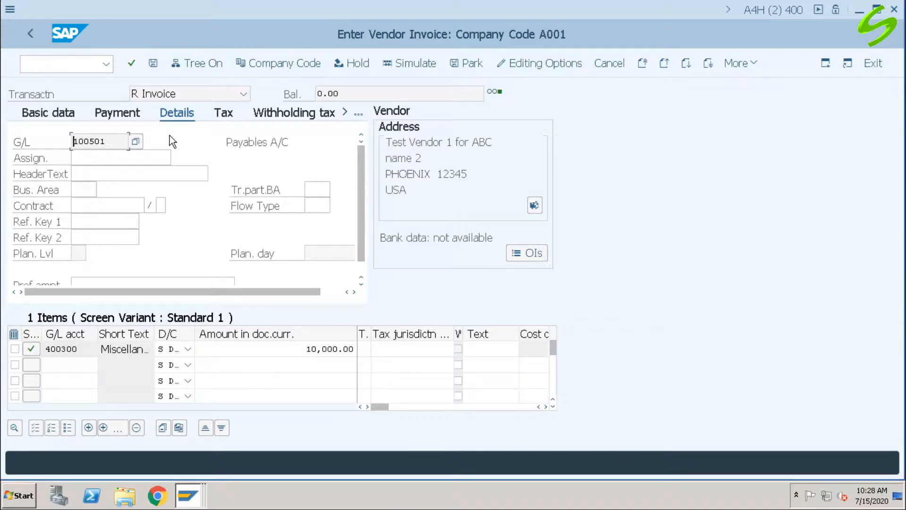
# Step: Examine the G/L, assignment, header text, business area and reference key fields in the invoice details
pyautogui.moveTo(112, 142); pyautogui.dragTo(57, 144)
pyautogui.click(107, 159)
pyautogui.click(89, 172)
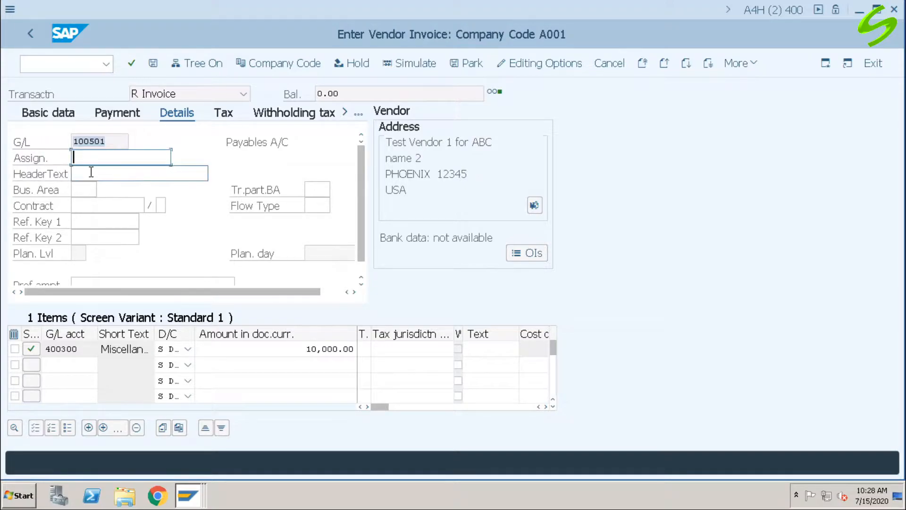
pyautogui.click(85, 194)
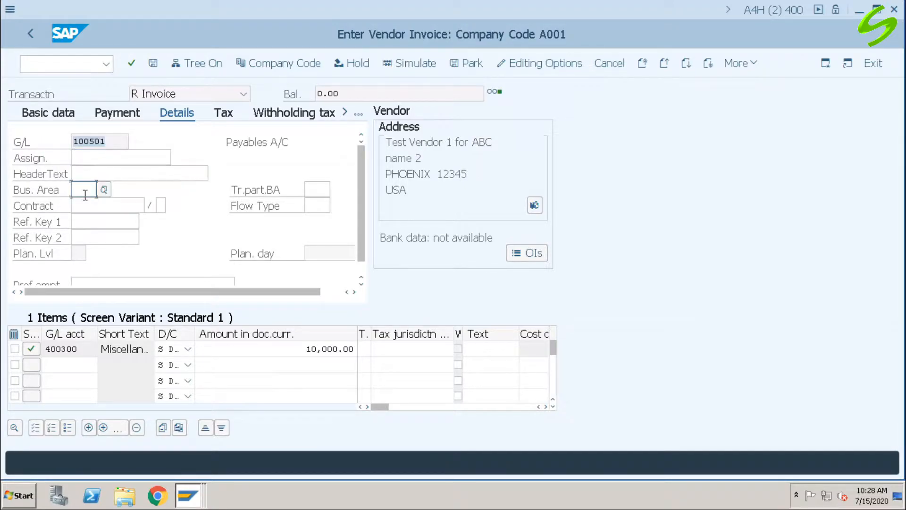
pyautogui.click(84, 221)
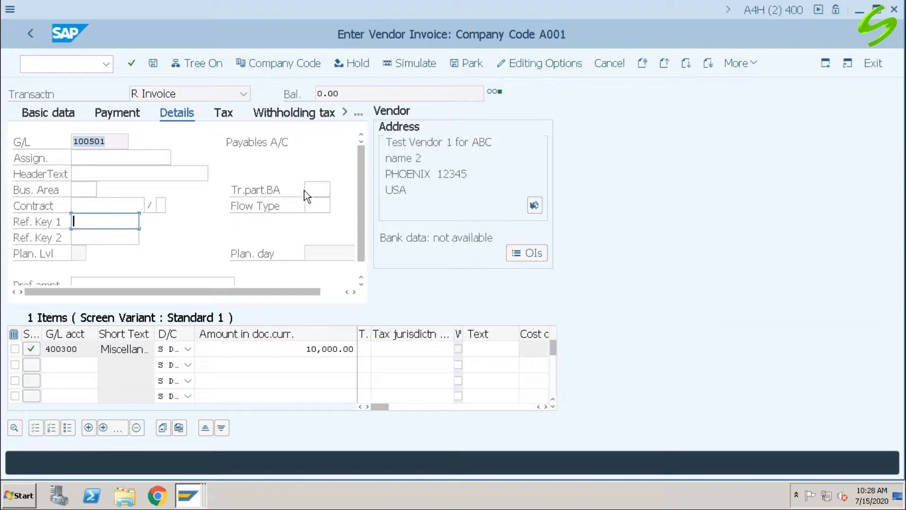
# Step: Review the invoice's tax and withholding tax data and post the invoice
pyautogui.click(225, 115)
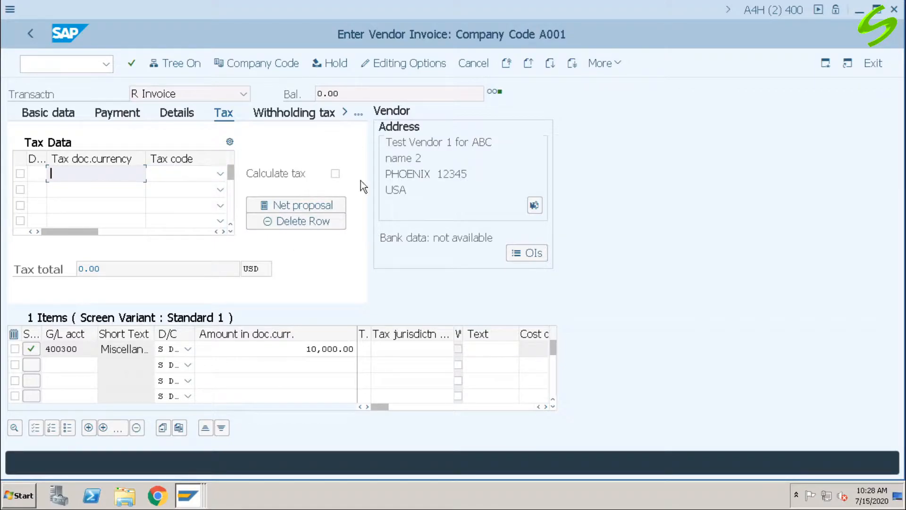
pyautogui.click(276, 111)
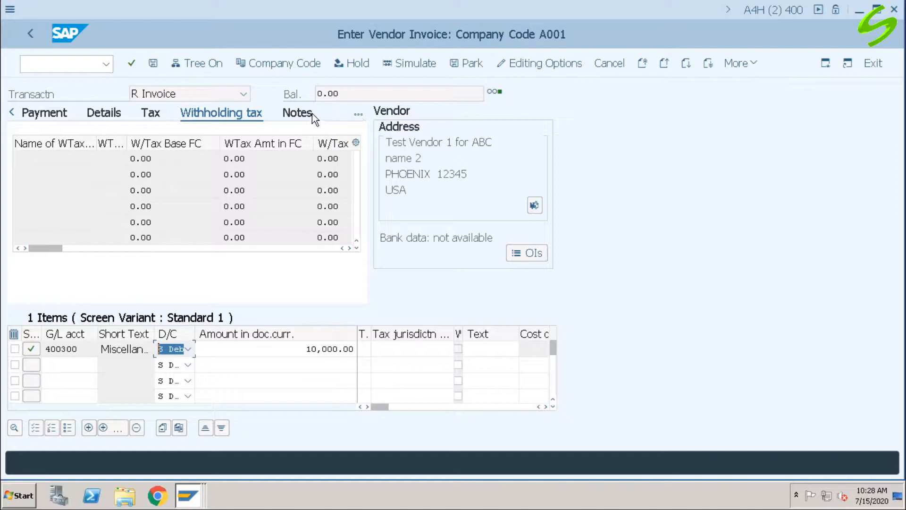
pyautogui.click(153, 62)
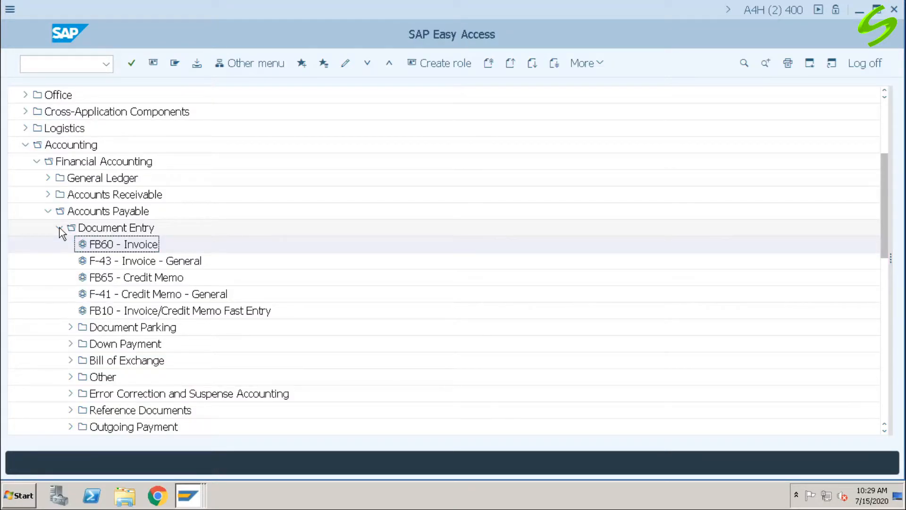
# Step: Open the Vendor Line Item Browser with transaction /nfbl1h
pyautogui.click(63, 64)
pyautogui.write('/n')
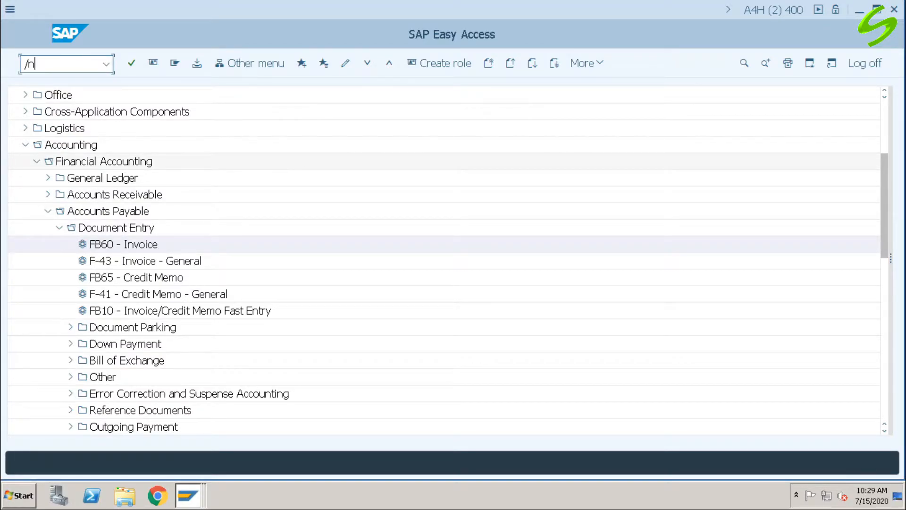
pyautogui.write('fbl1h')
pyautogui.press('Return')
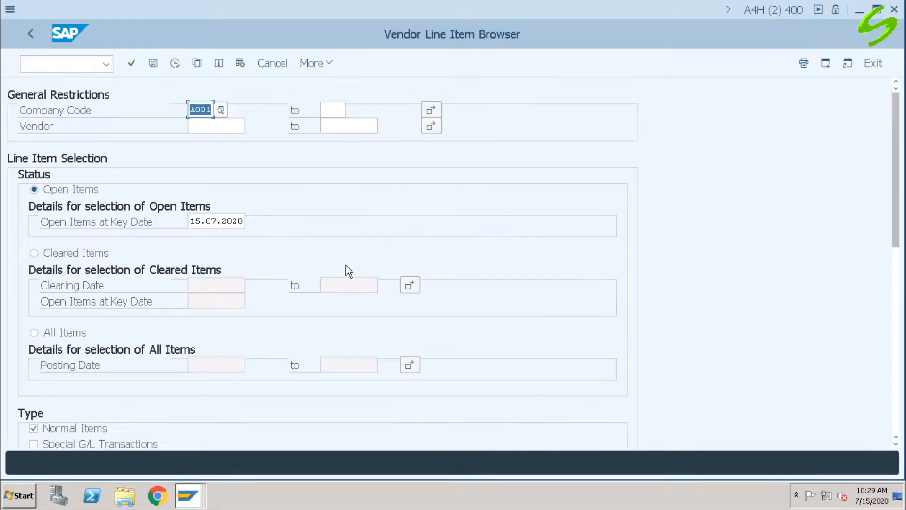
# Step: Enter the vendor number for company code A001 and display the vendor's open line items
pyautogui.click(221, 126)
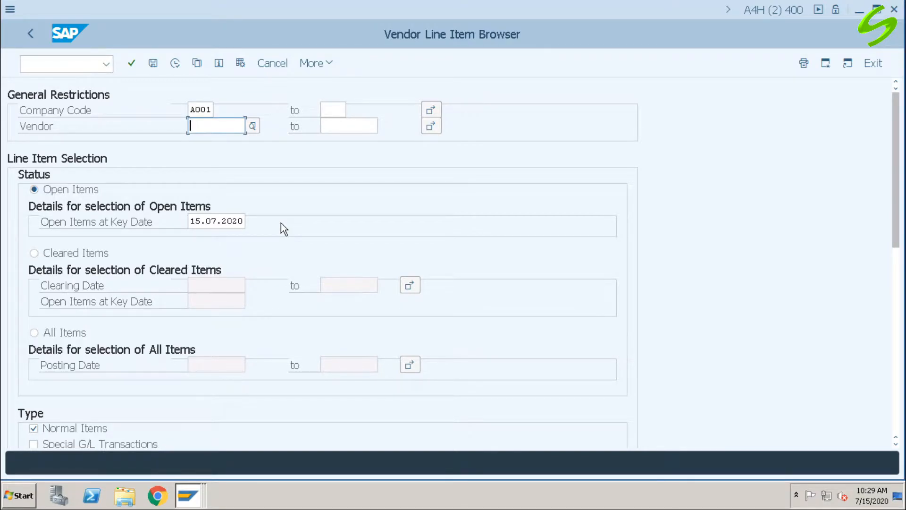
pyautogui.write('60000')
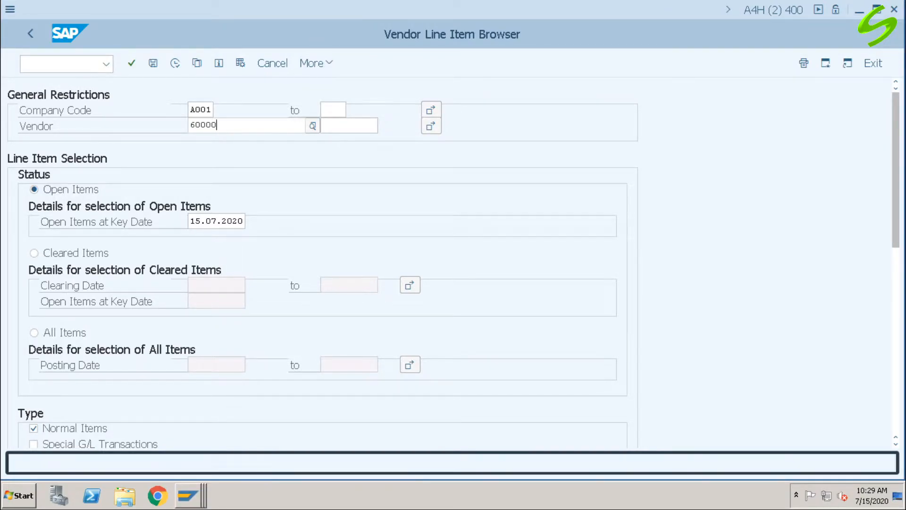
pyautogui.press('Return')
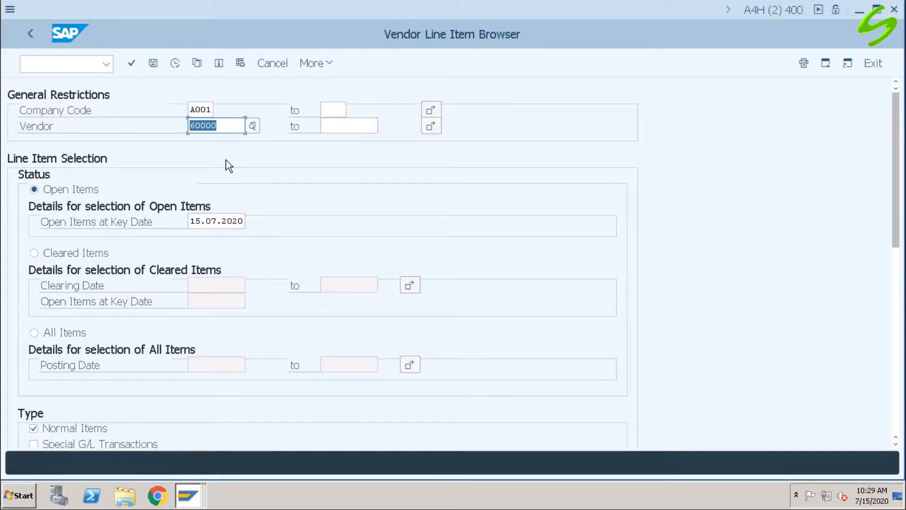
pyautogui.click(177, 64)
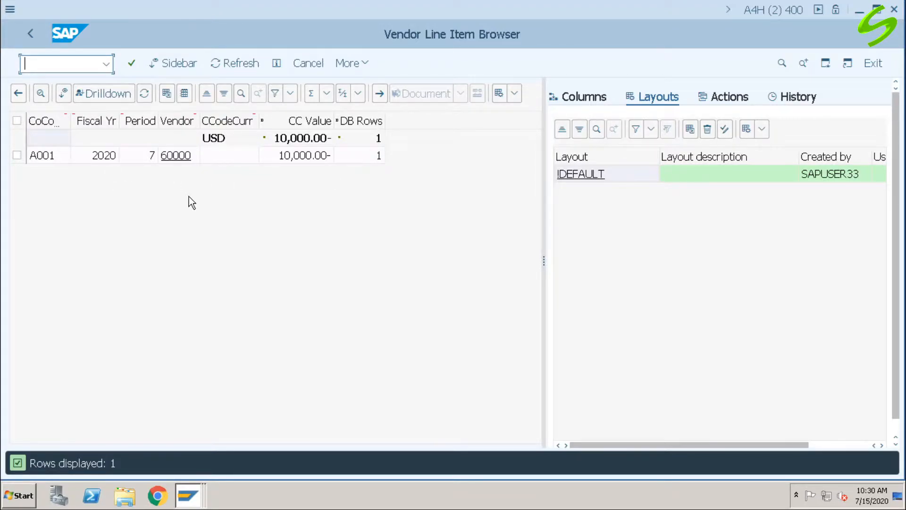
# Step: Return to the line item selection criteria and examine the item status and type options
pyautogui.click(31, 33)
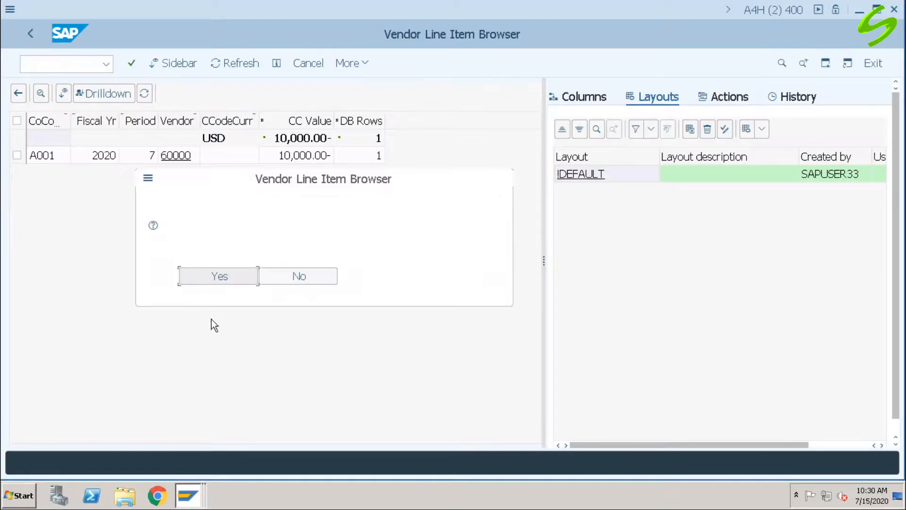
pyautogui.click(228, 275)
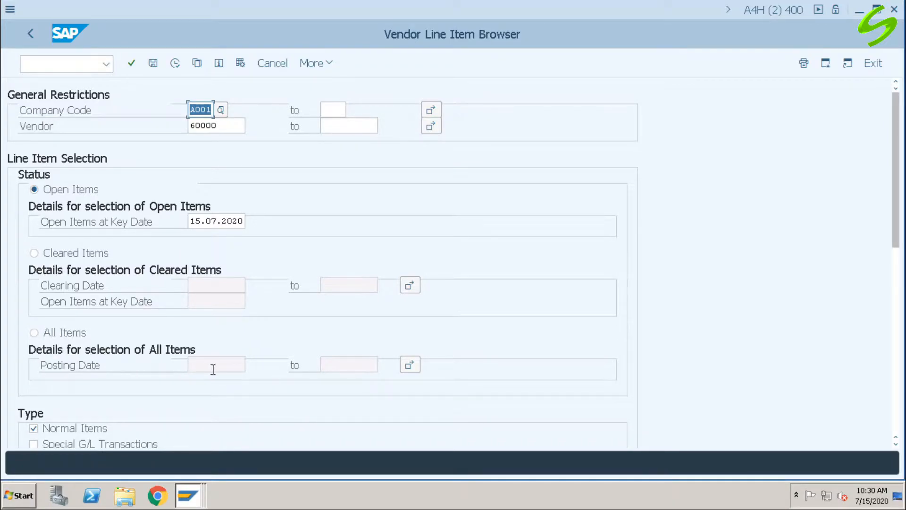
pyautogui.scroll(-5, 898, 221)
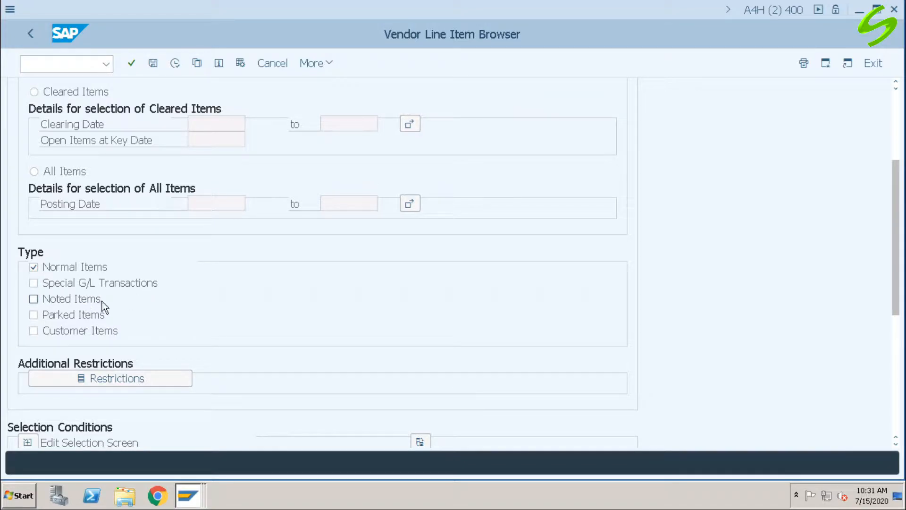
# Step: Leave the line item browser with /n and open FV60 - Park or Edit Invoice from the Accounts Payable document parking entries
pyautogui.click(80, 63)
pyautogui.write('/n')
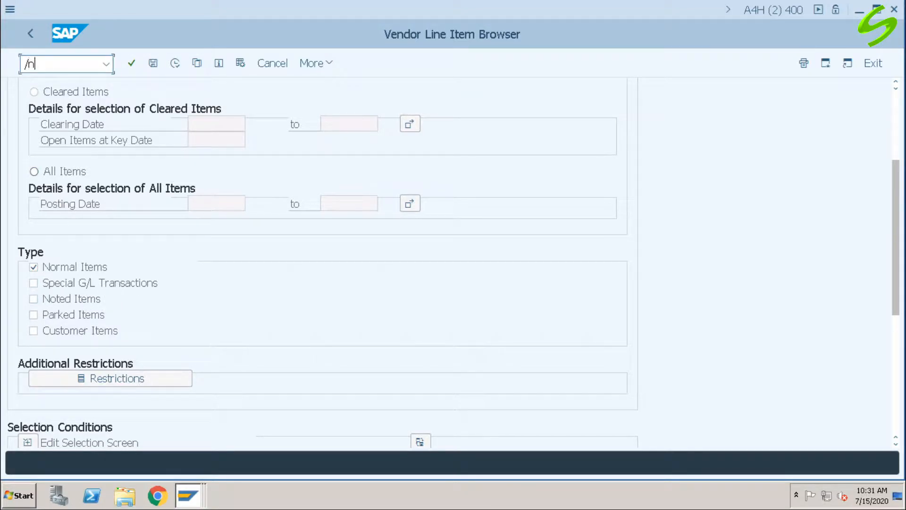
pyautogui.press('Return')
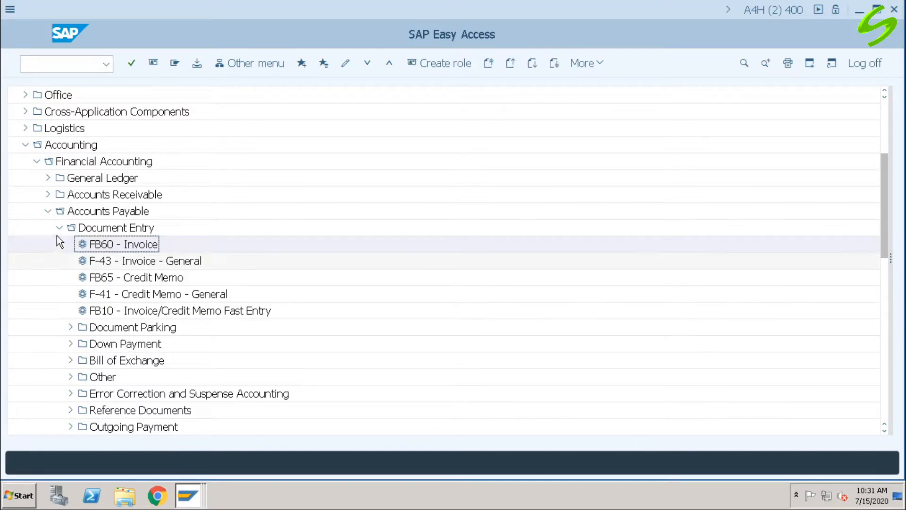
pyautogui.click(59, 227)
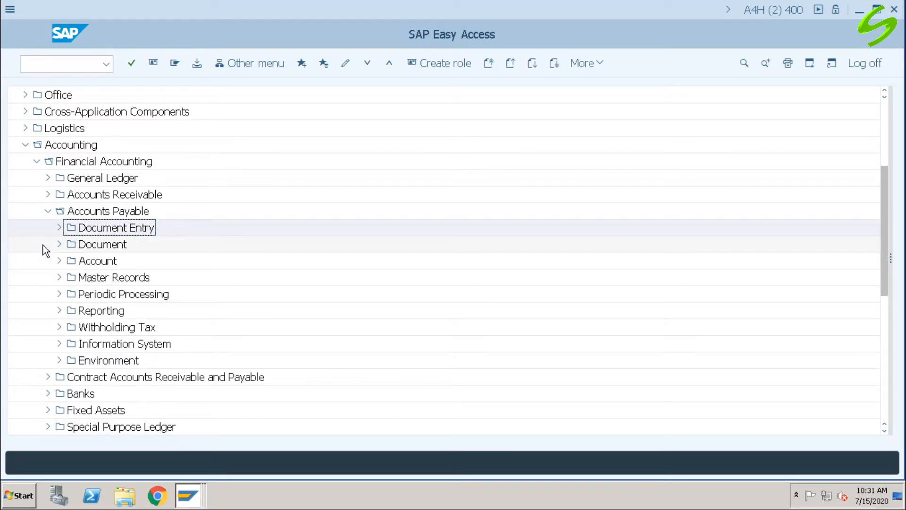
pyautogui.click(59, 227)
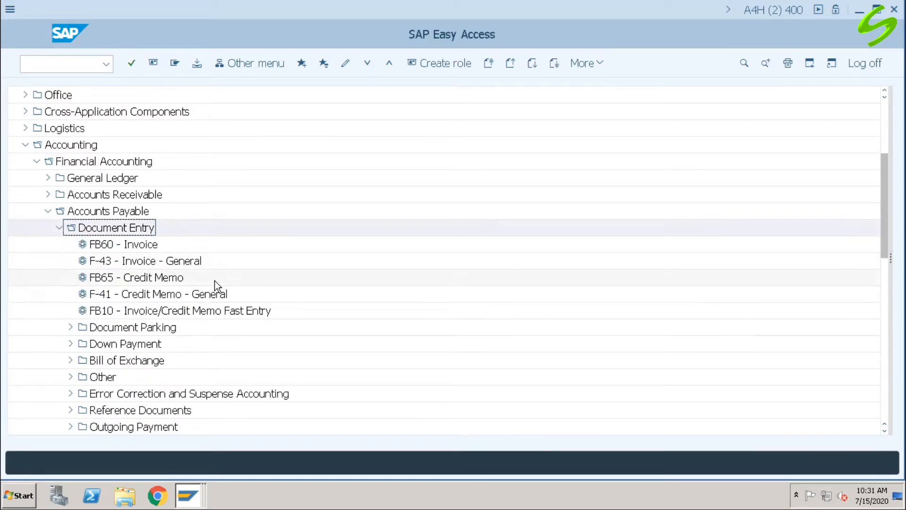
pyautogui.scroll(-5, 215, 285)
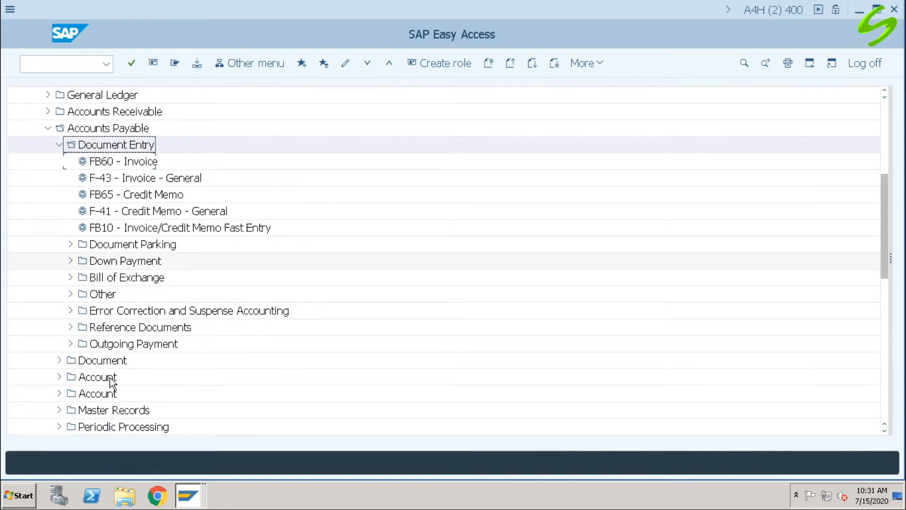
pyautogui.click(70, 244)
pyautogui.click(156, 264)
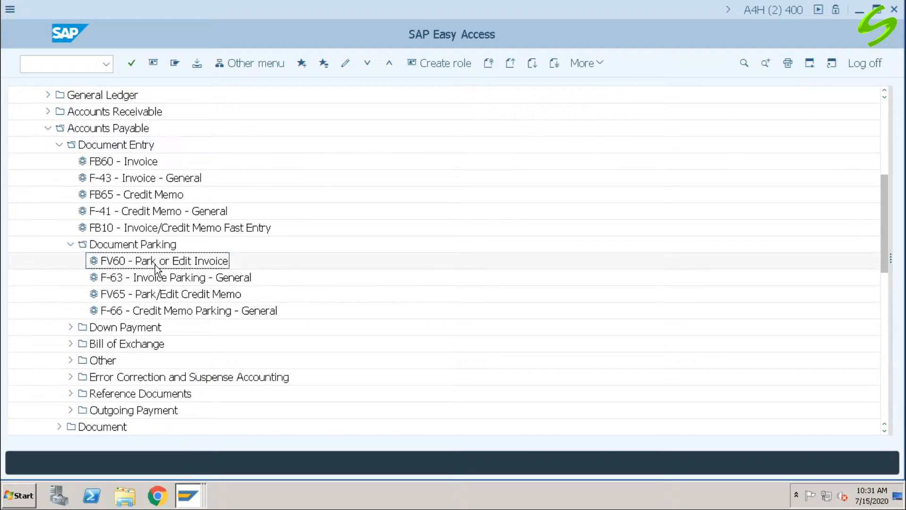
pyautogui.doubleClick(157, 263)
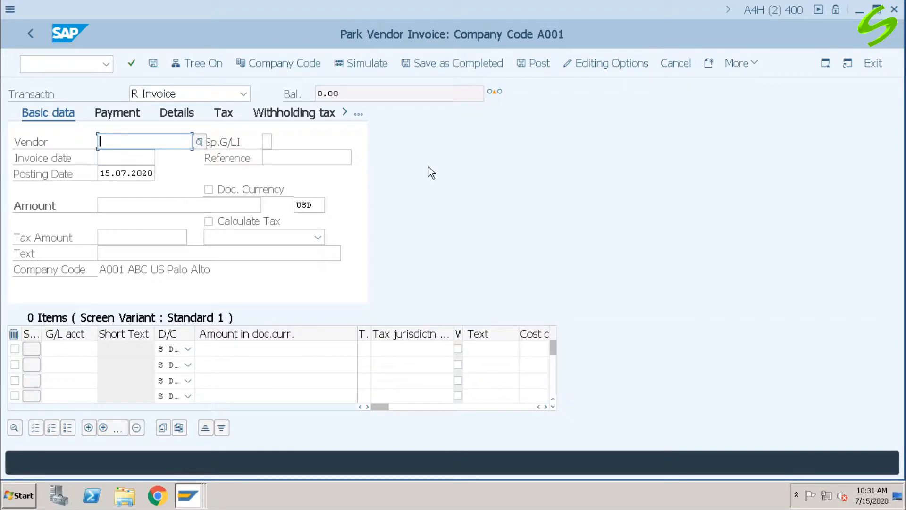
# Step: Enter the vendor number and set the invoice date to 13.07.2020 for the invoice being parked
pyautogui.write('60000')
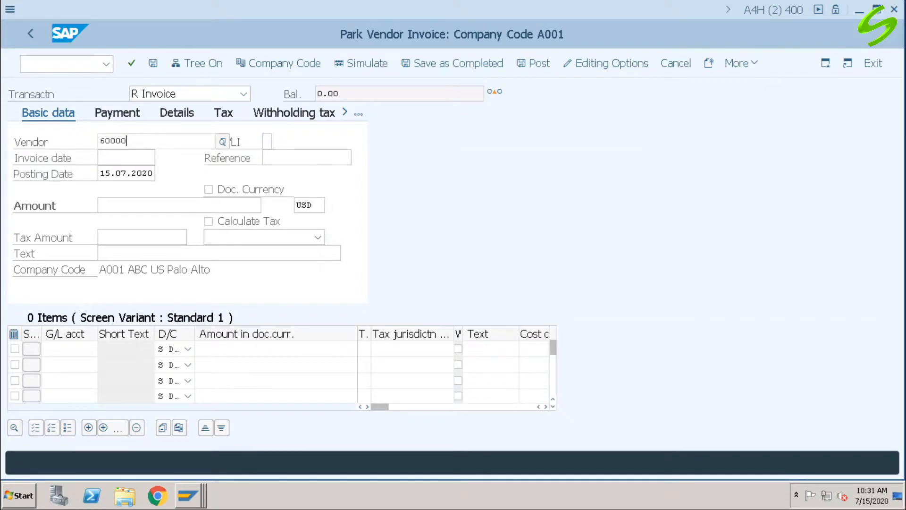
pyautogui.press('Tab')
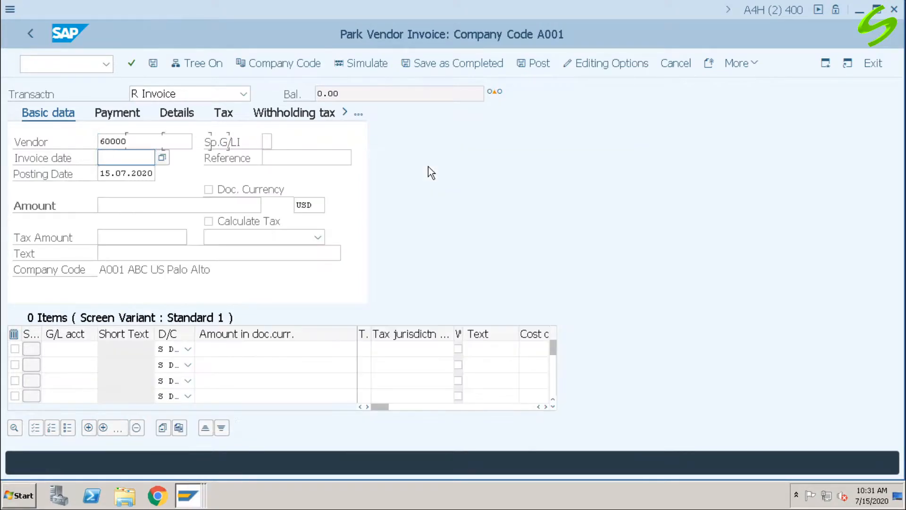
pyautogui.write('1')
pyautogui.click(141, 174)
# Step: Set the invoice's reference to bill no 2 and its amount to 20000 USD
pyautogui.click(297, 161)
pyautogui.write('b')
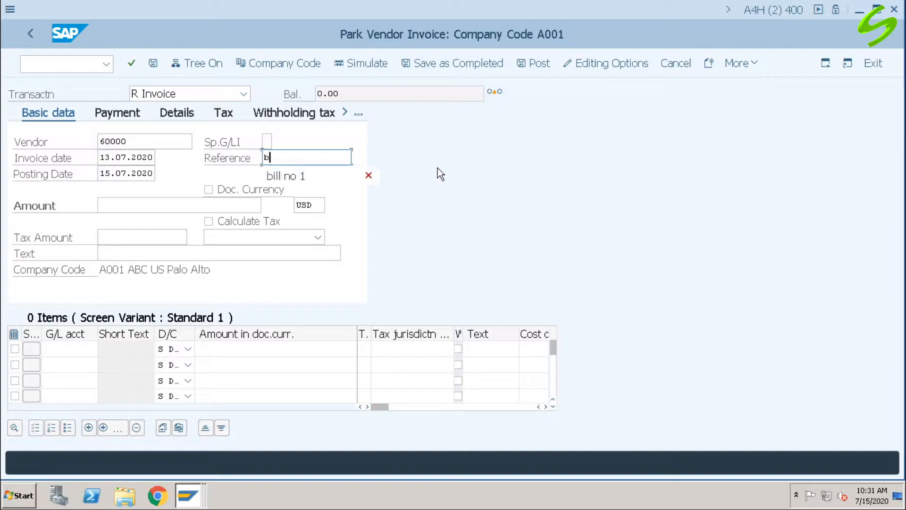
pyautogui.press('Down')
pyautogui.press('Return')
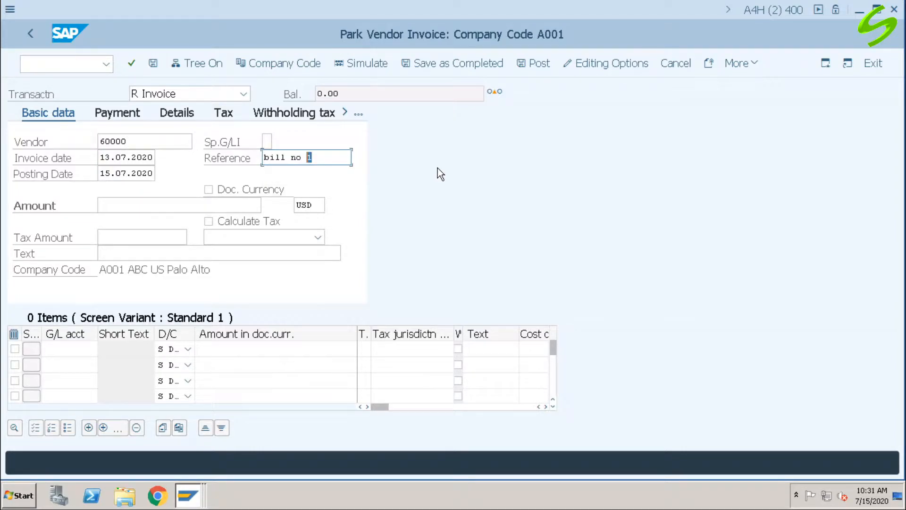
pyautogui.write('2')
pyautogui.press('Tab')
pyautogui.click(161, 203)
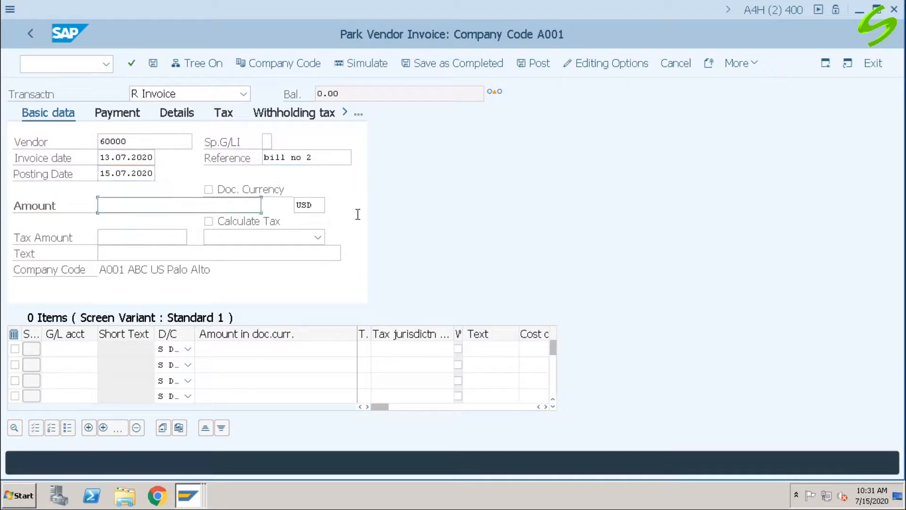
pyautogui.write('20000')
pyautogui.press('Tab')
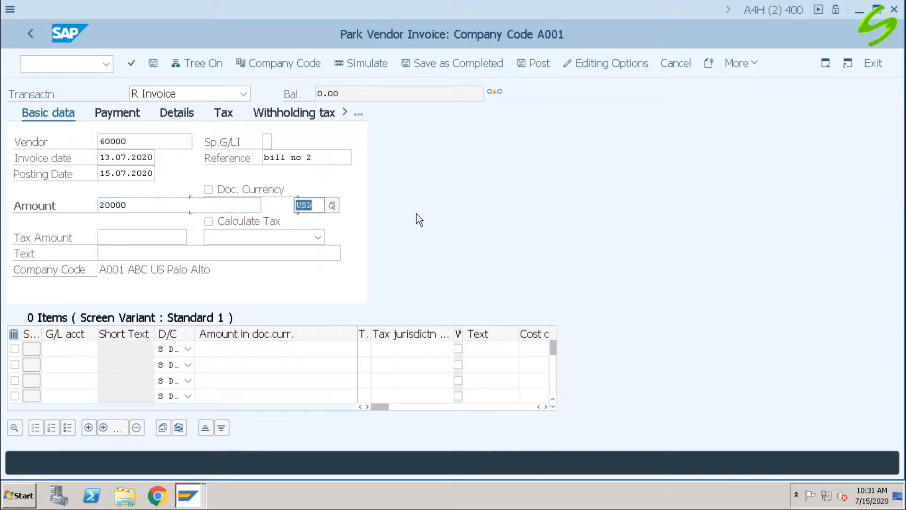
# Step: Look up the Miscellaneous Expenses G/L account of company code A001 for the first item line and set its amount to 20000
pyautogui.click(85, 348)
pyautogui.click(104, 349)
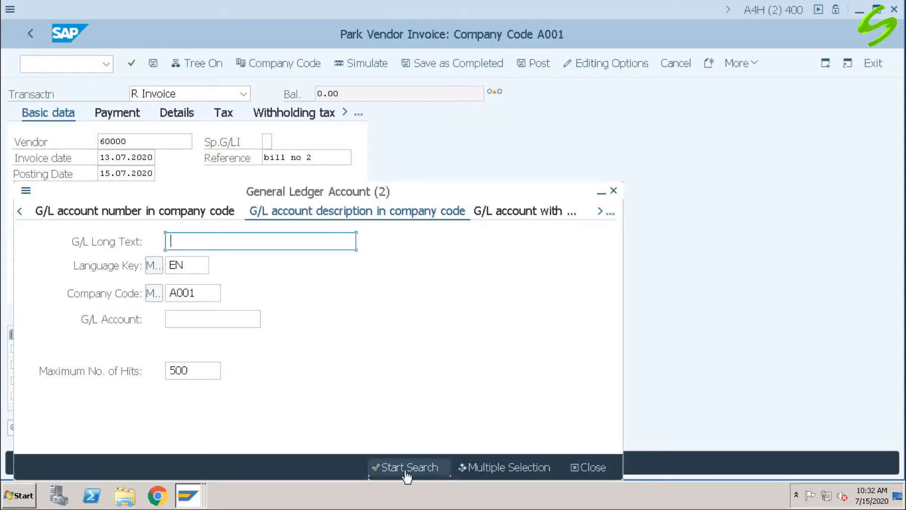
pyautogui.click(410, 467)
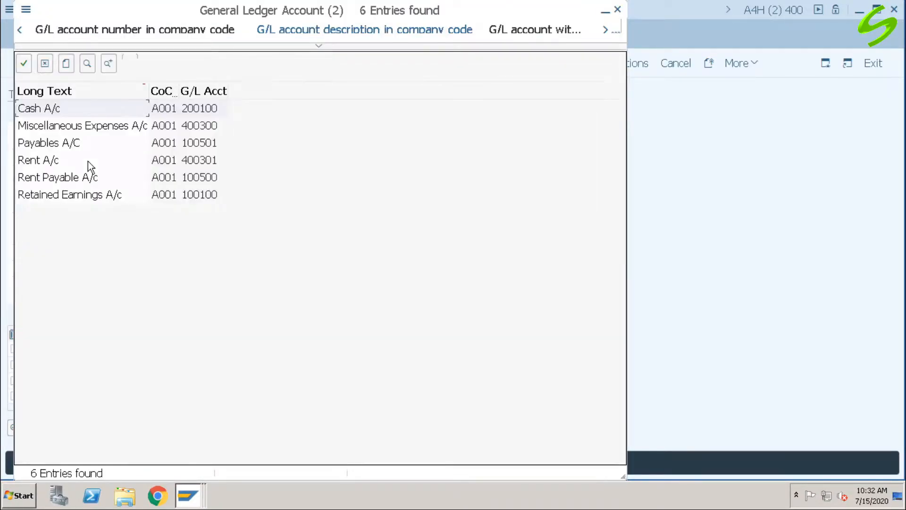
pyautogui.doubleClick(94, 129)
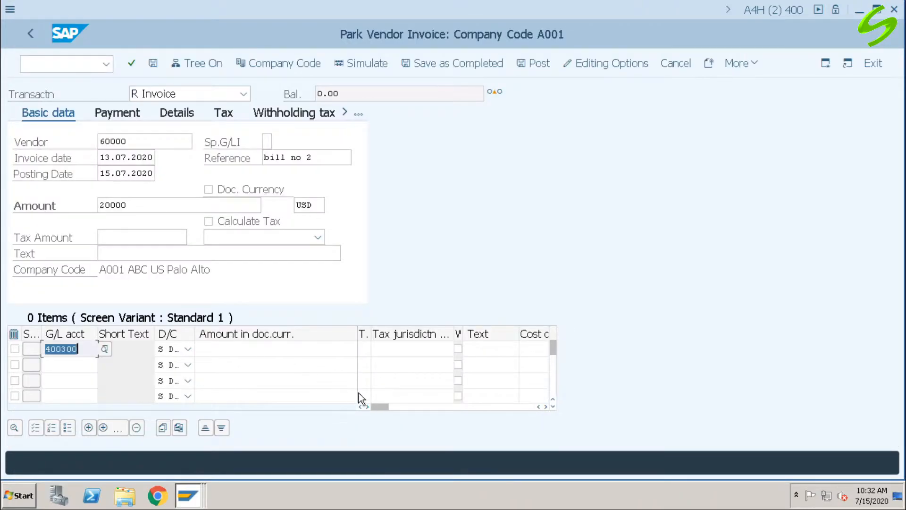
pyautogui.click(320, 352)
pyautogui.write('20000')
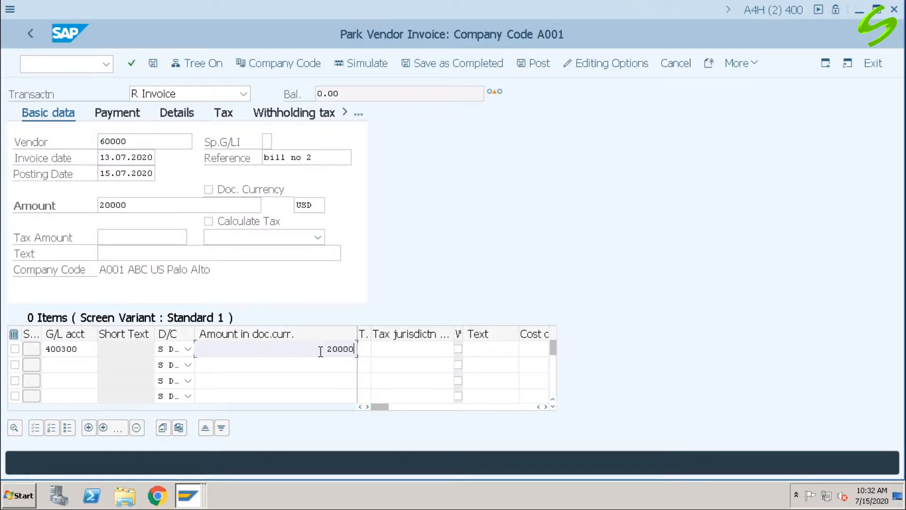
# Step: Validate the invoice entries, accept the net due date warning, and park the vendor invoice
pyautogui.press('Return')
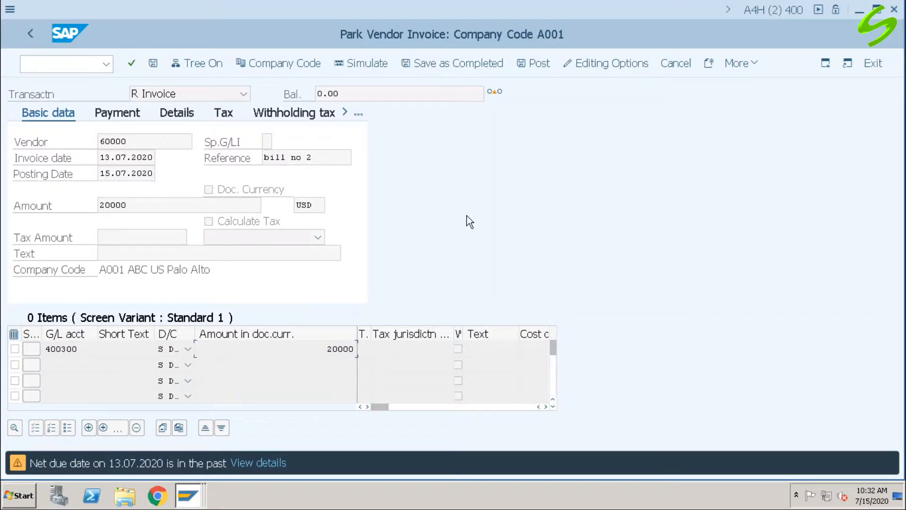
pyautogui.press('Return')
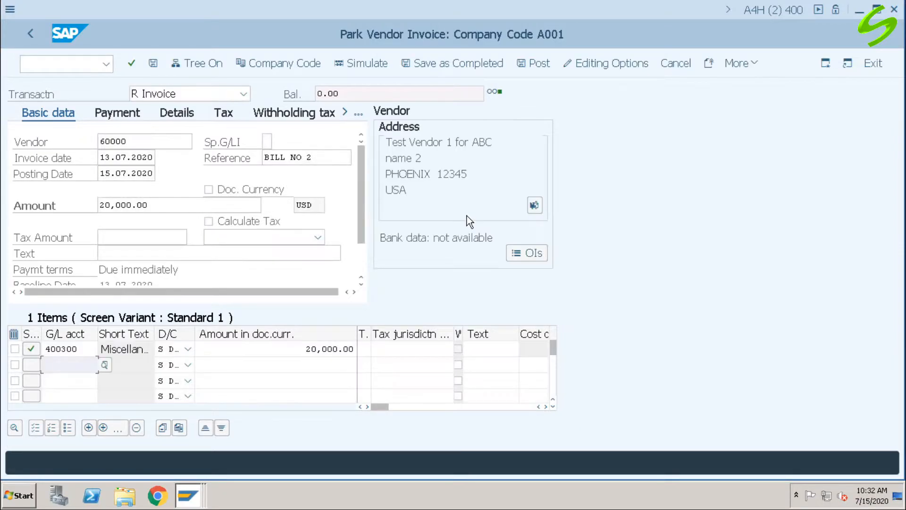
pyautogui.click(154, 63)
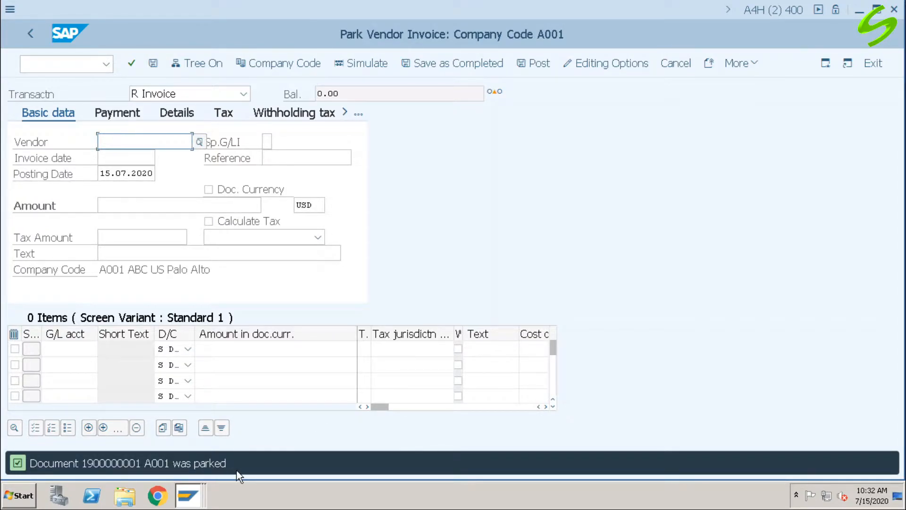
# Step: Leave invoice parking and open the Vendor Line Item Browser with transaction code /nfbl1h
pyautogui.click(66, 64)
pyautogui.write('/nflb')
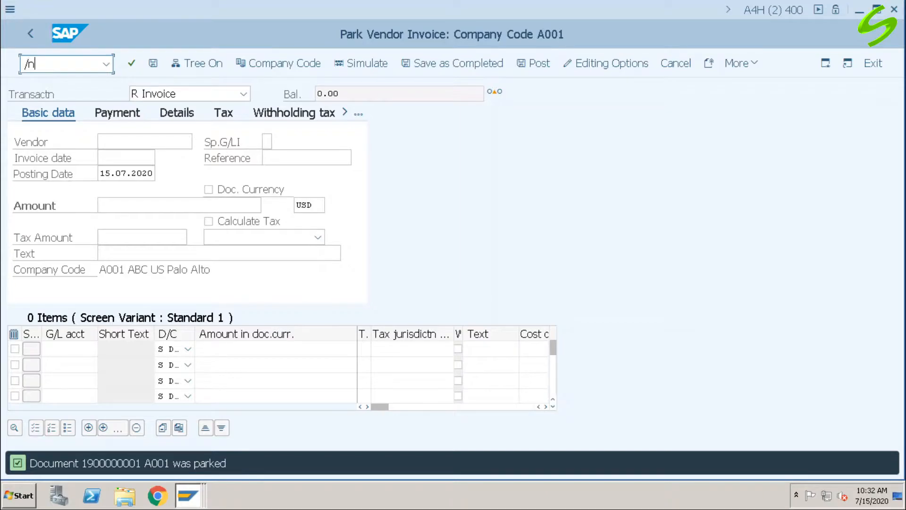
pyautogui.press('BackSpace')
pyautogui.press('BackSpace')
pyautogui.write('bl1h')
pyautogui.press('Return')
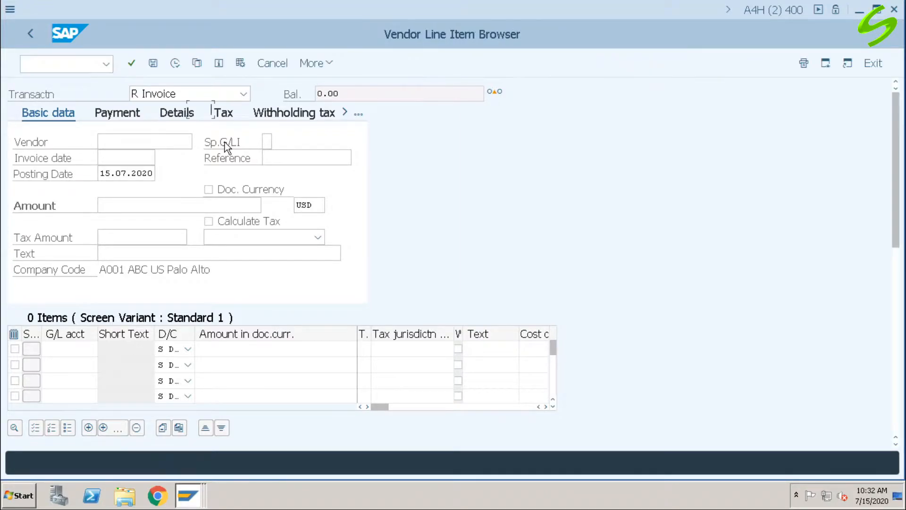
# Step: Run the line item browser for the vendor with only Parked Items as the item type
pyautogui.click(220, 124)
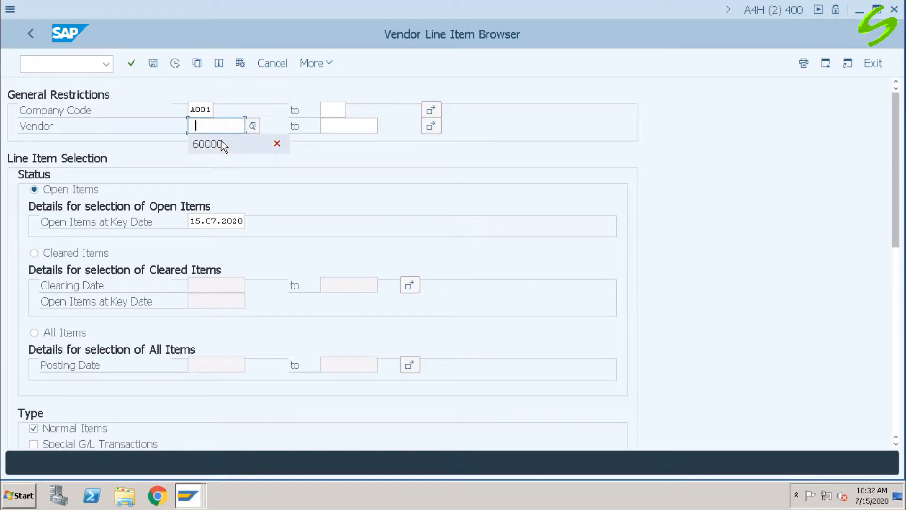
pyautogui.click(222, 141)
pyautogui.scroll(-3, 206, 366)
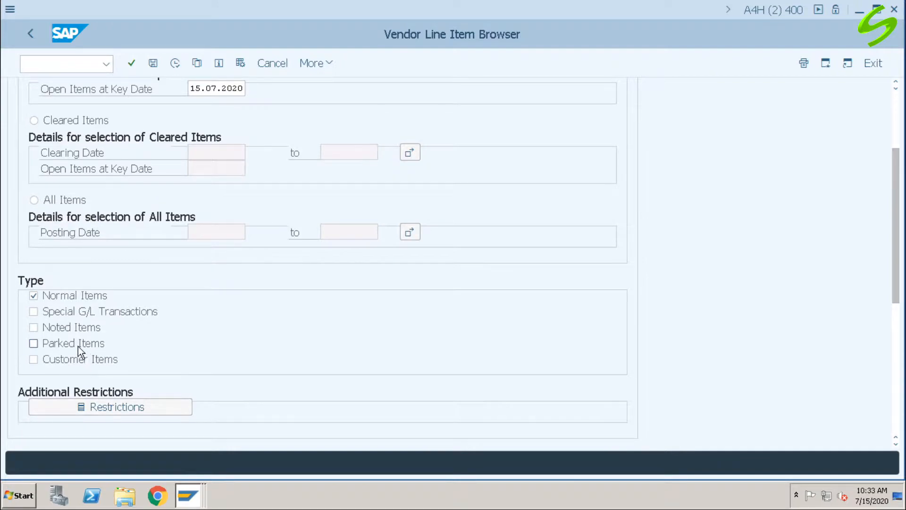
pyautogui.click(77, 346)
pyautogui.click(77, 299)
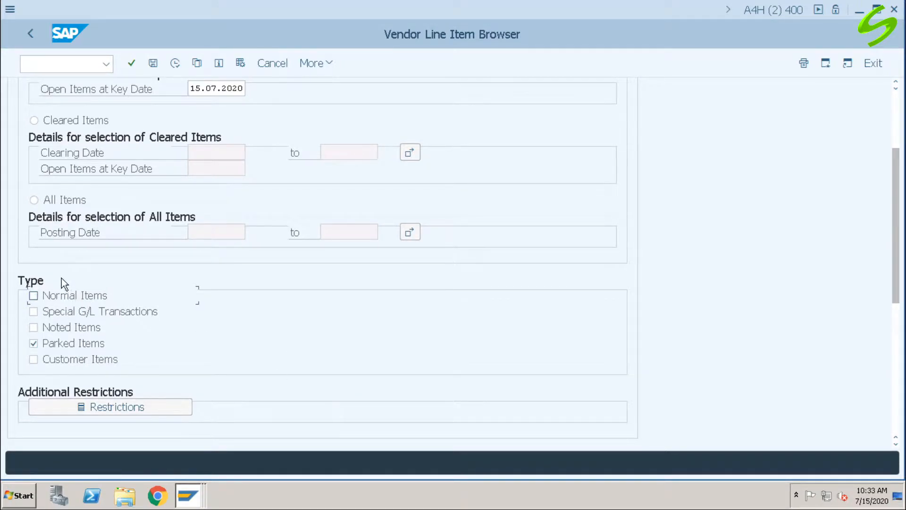
pyautogui.click(175, 63)
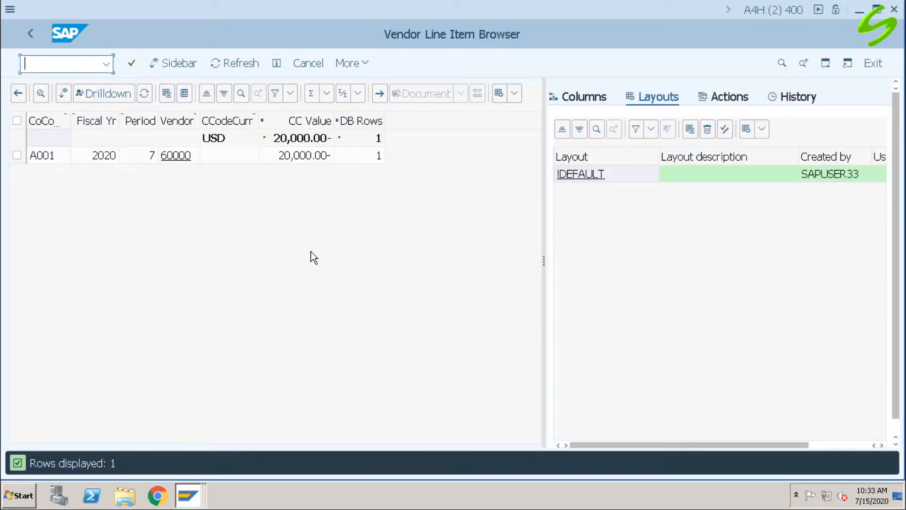
pyautogui.click(304, 158)
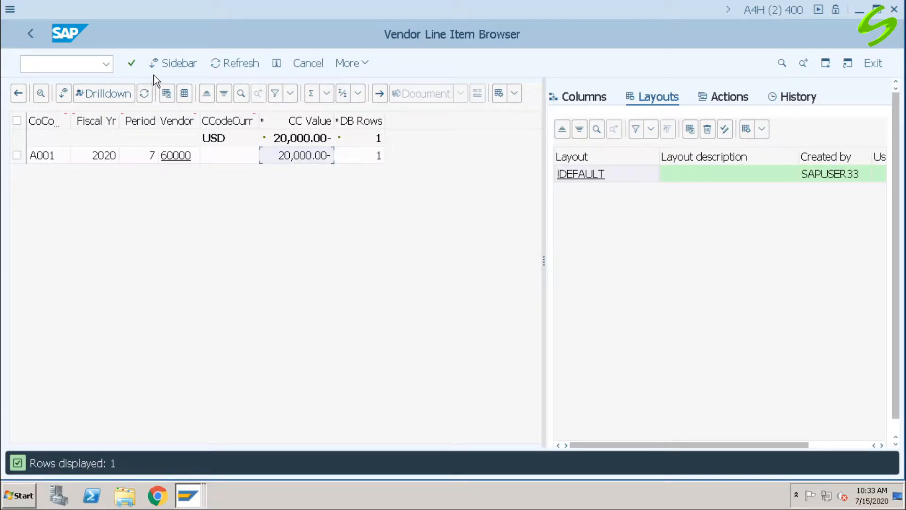
# Step: Return to the selection criteria, include Normal Items alongside Parked Items, and run the report again
pyautogui.click(31, 40)
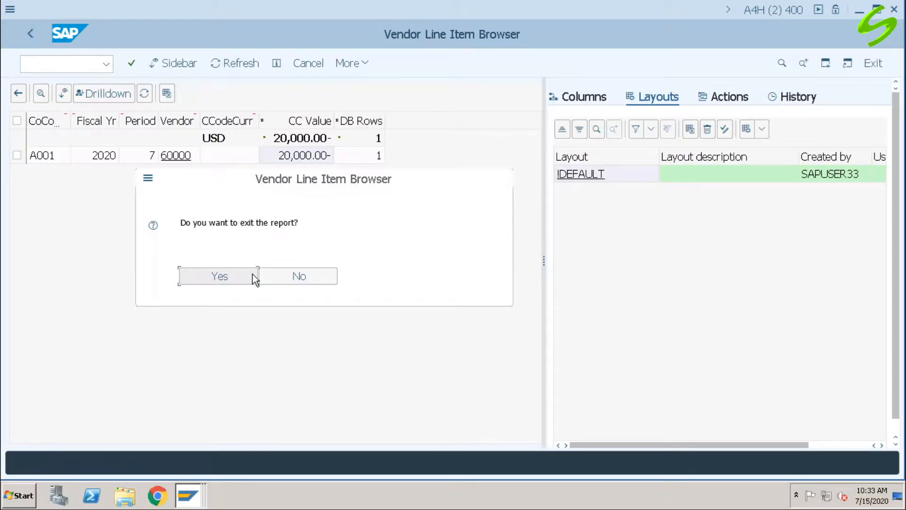
pyautogui.press('Return')
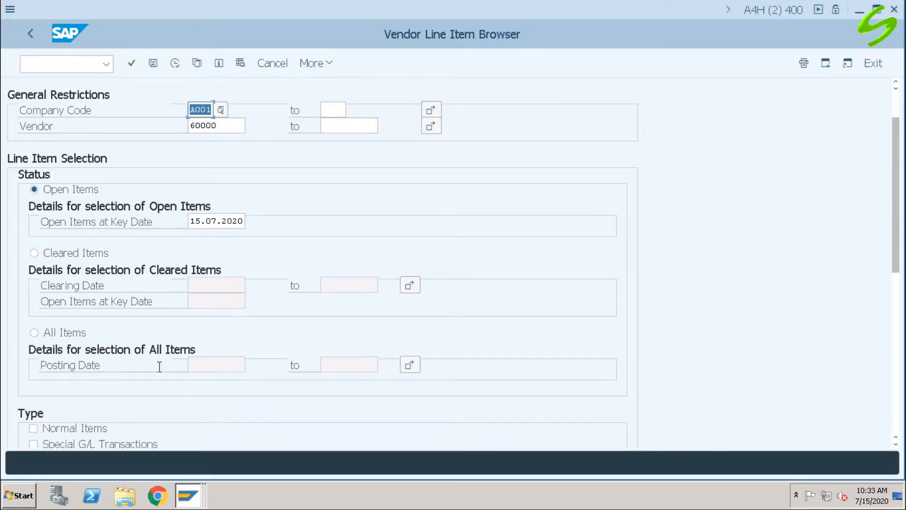
pyautogui.scroll(-3, 158, 367)
pyautogui.scroll(-2, 158, 366)
pyautogui.click(61, 309)
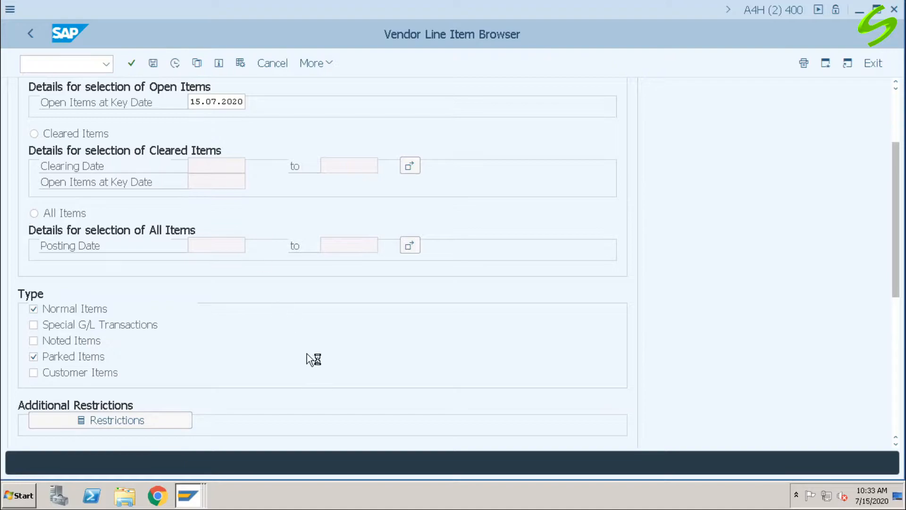
pyautogui.press('F8')
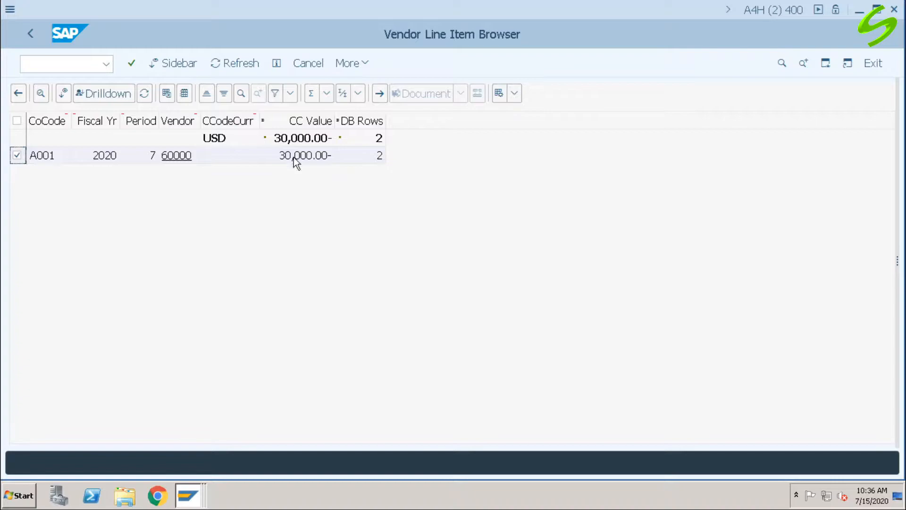
# Step: Call the line item report for the vendor's selected row and examine the parked and posted invoices
pyautogui.click(515, 97)
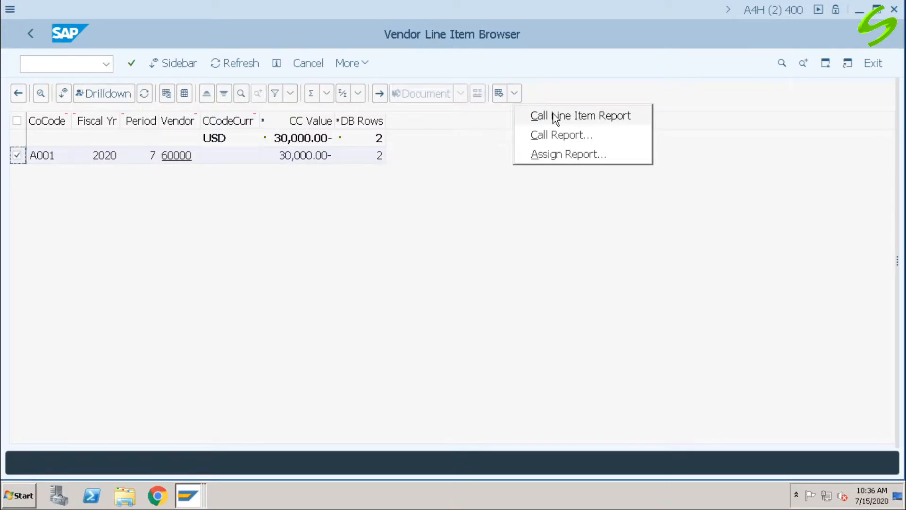
pyautogui.click(547, 84)
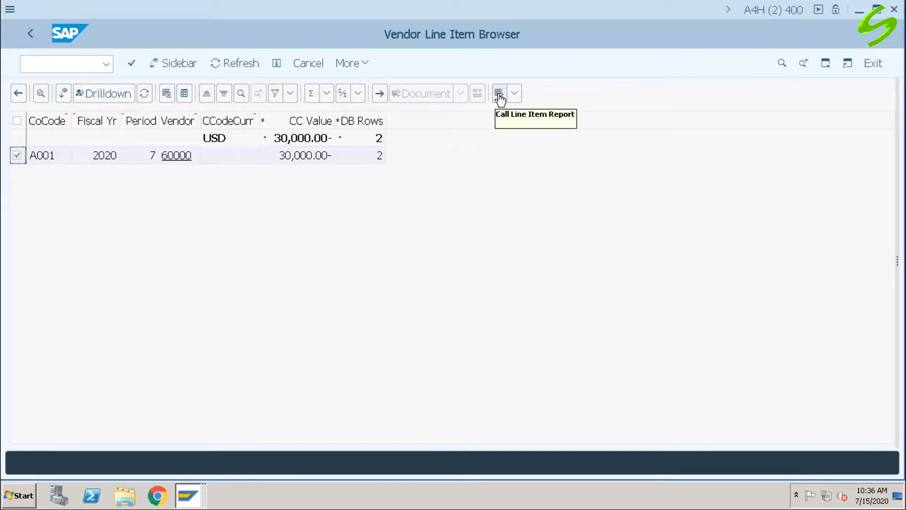
pyautogui.click(516, 94)
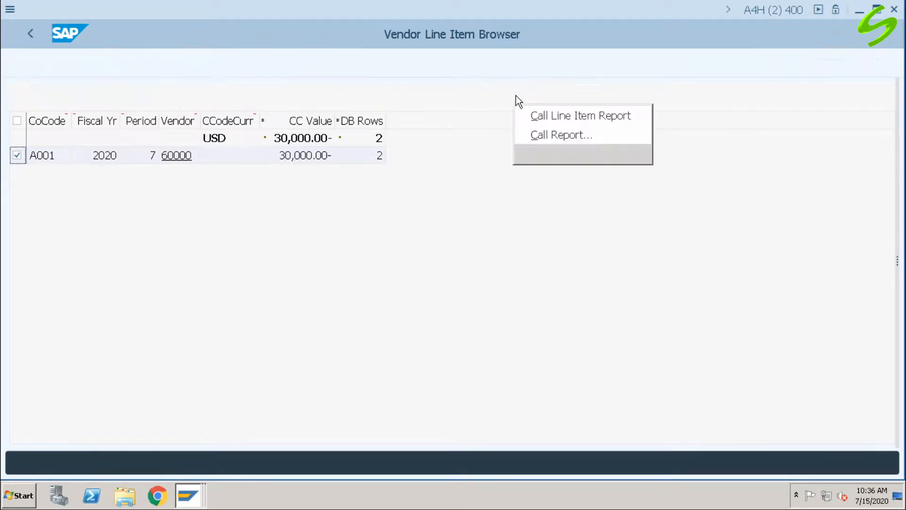
pyautogui.click(581, 118)
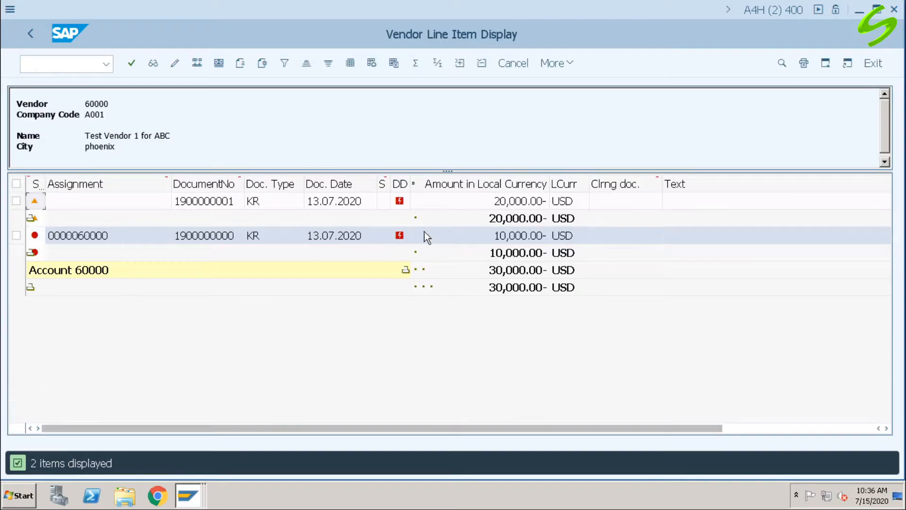
pyautogui.click(325, 202)
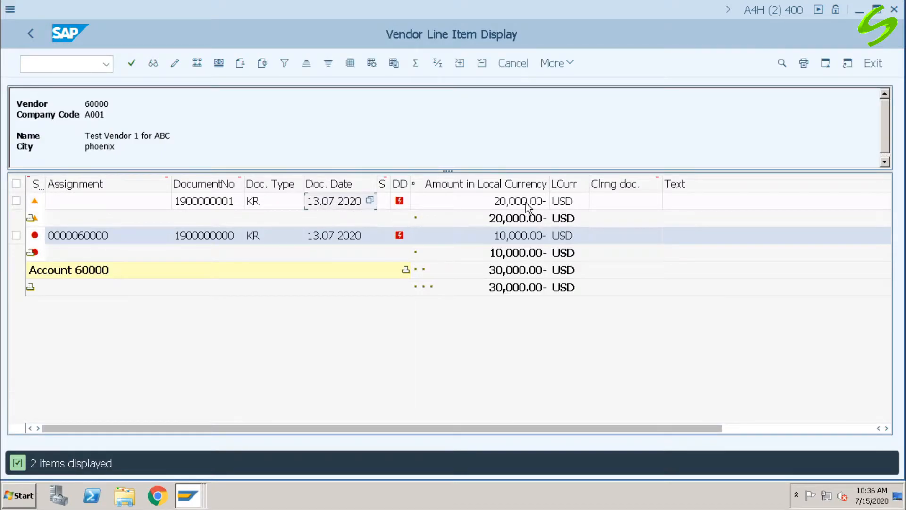
pyautogui.click(365, 241)
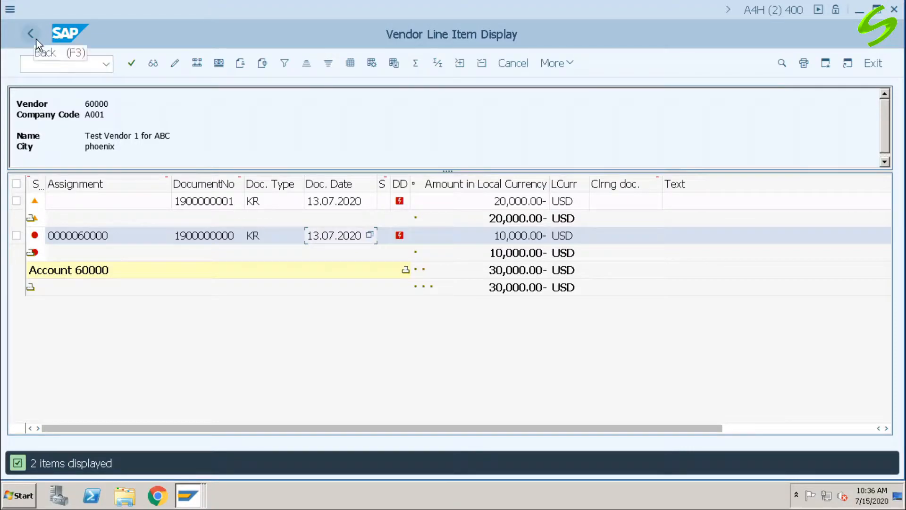
# Step: Leave the line item display with /n and open FBV0 - Post/Delete from the Accounts Payable parked documents
pyautogui.click(49, 64)
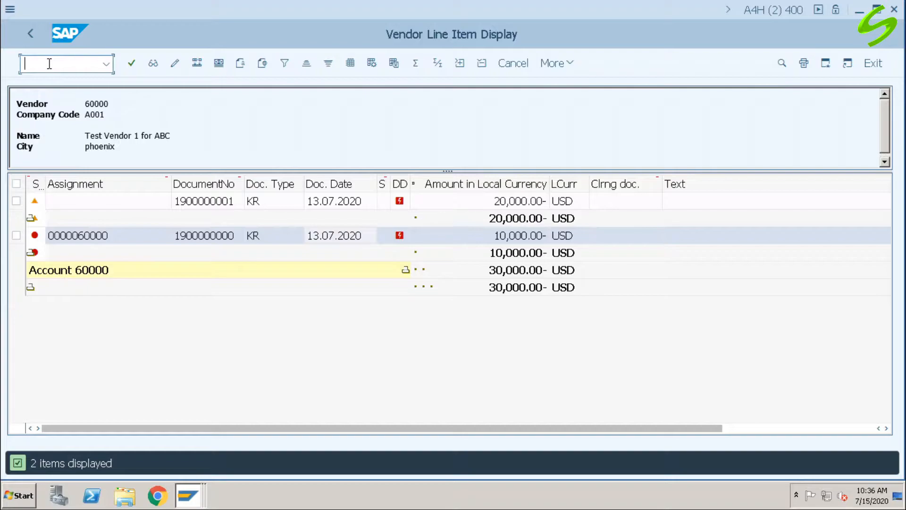
pyautogui.write('/n')
pyautogui.press('Return')
pyautogui.click(59, 145)
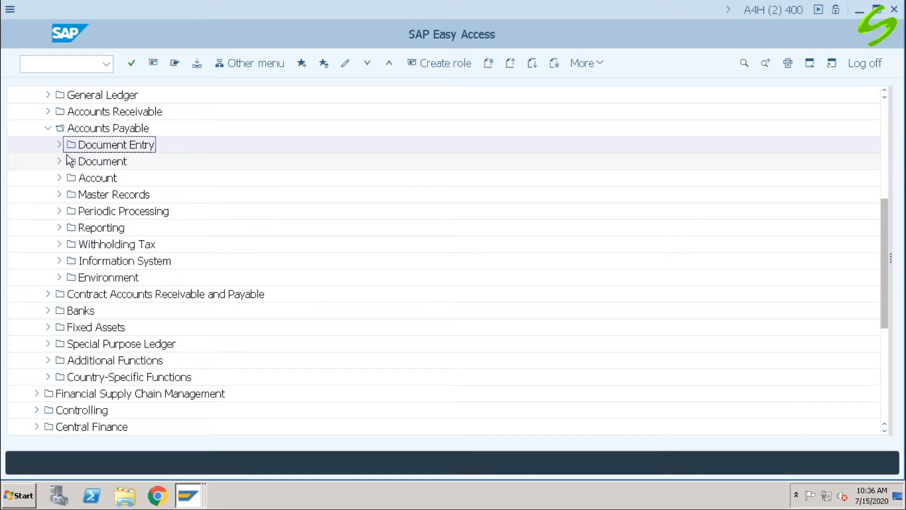
pyautogui.click(59, 162)
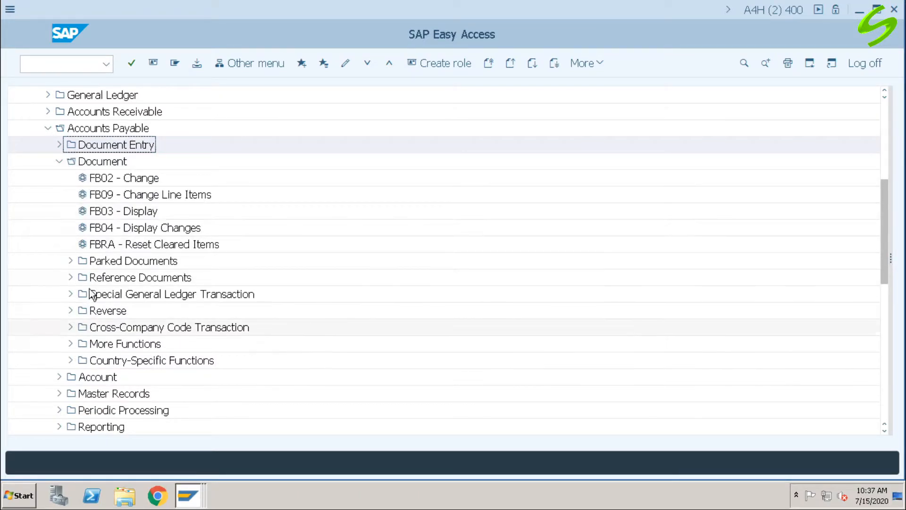
pyautogui.click(70, 260)
pyautogui.click(150, 278)
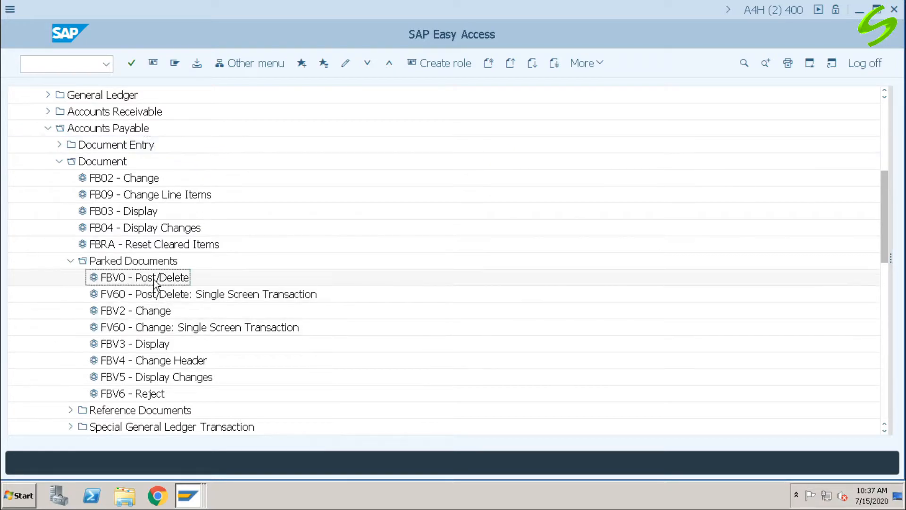
pyautogui.doubleClick(146, 279)
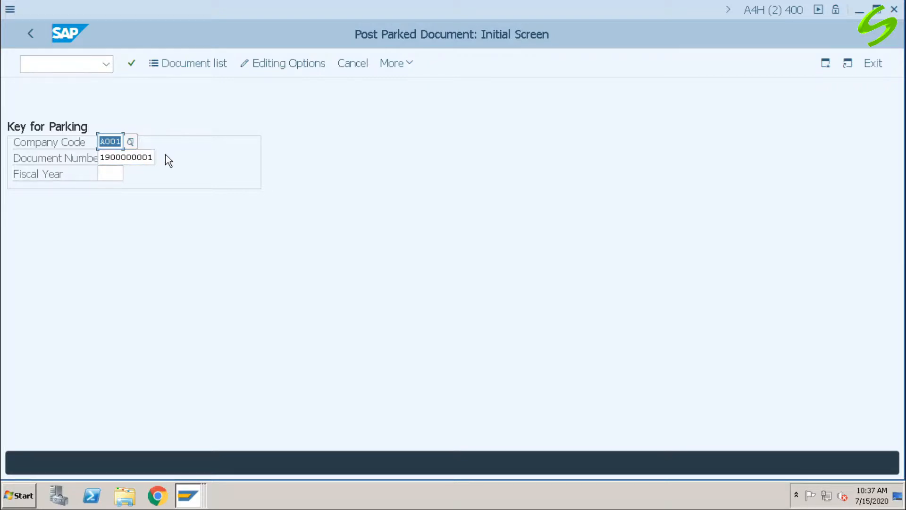
# Step: Open the parked invoice in company code A001 without a fiscal year and review its basic data
pyautogui.click(114, 173)
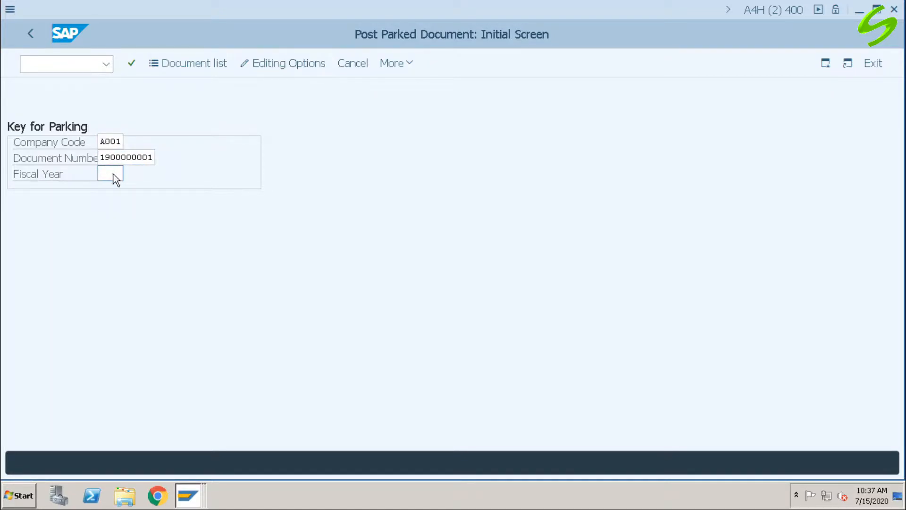
pyautogui.press('Return')
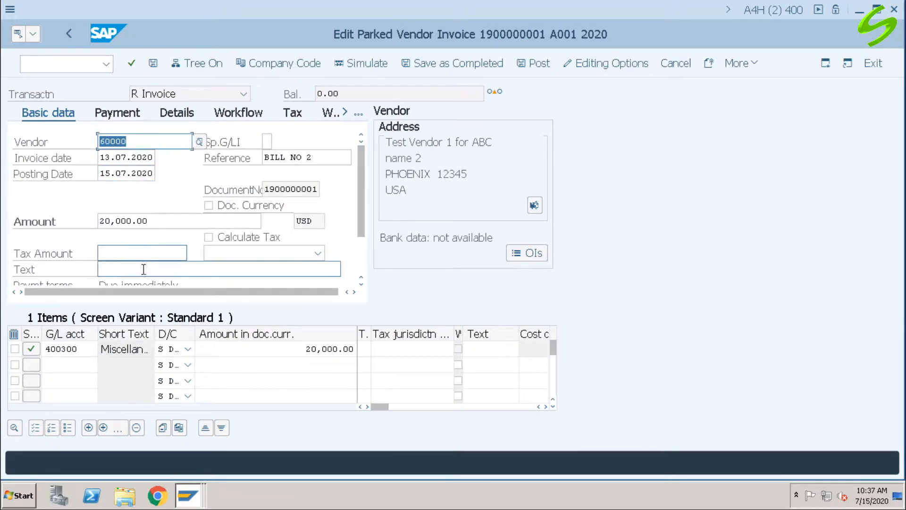
pyautogui.scroll(-1, 367, 215)
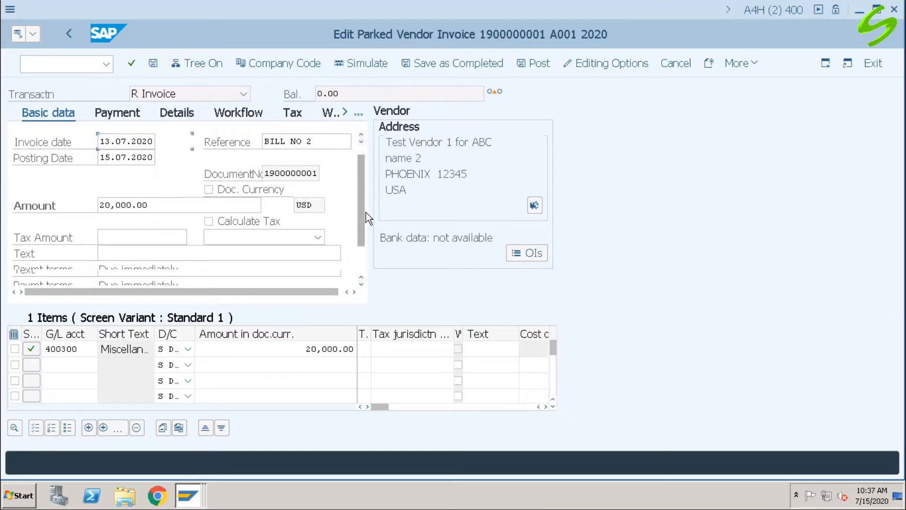
pyautogui.scroll(-3, 366, 213)
pyautogui.scroll(4, 367, 233)
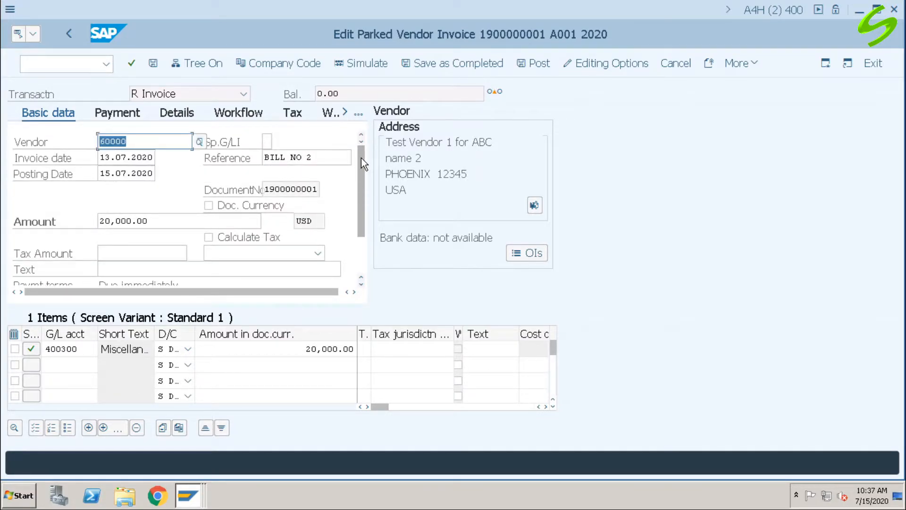
# Step: Enter the line item text "park inv testing" on the parked invoice and post it, accepting the due date warning
pyautogui.click(501, 350)
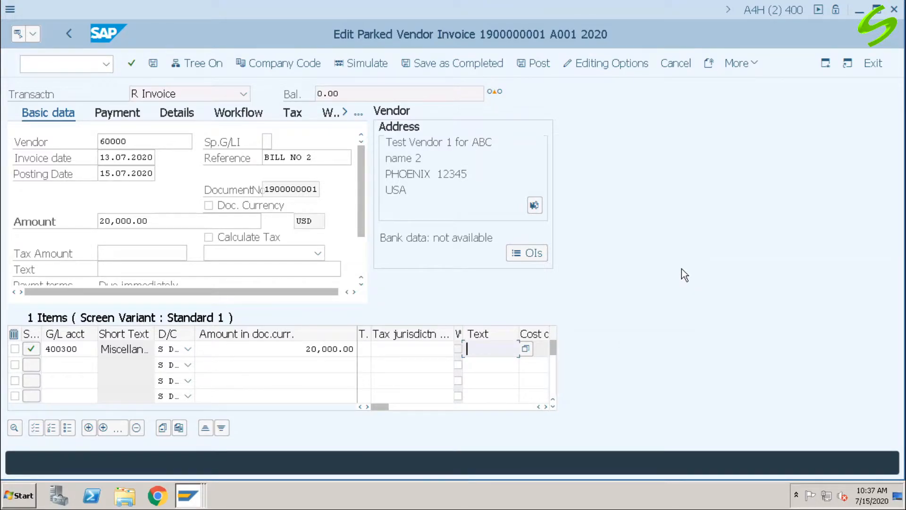
pyautogui.write('park')
pyautogui.write(' inv testing')
pyautogui.click(536, 64)
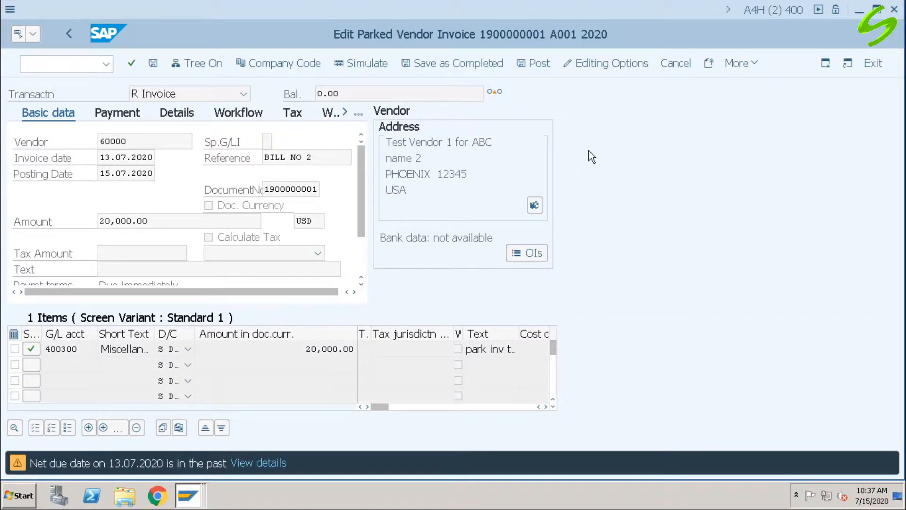
pyautogui.press('Return')
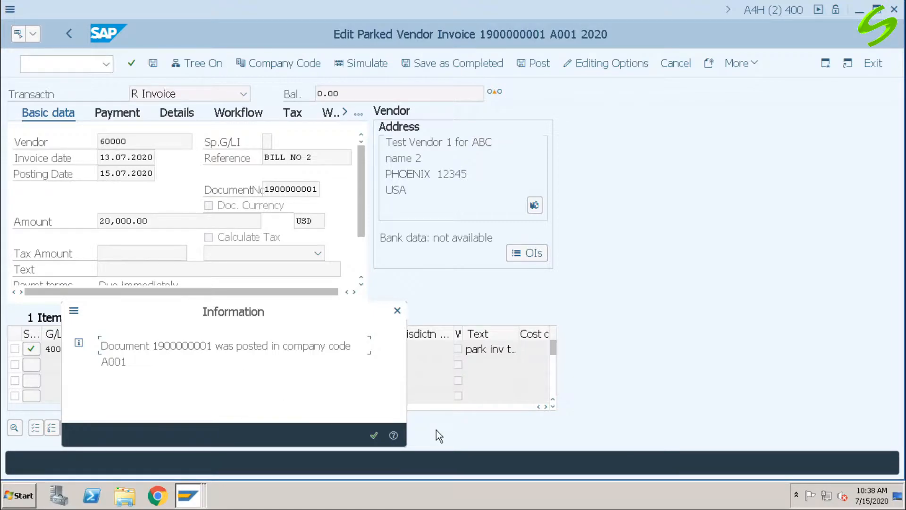
pyautogui.click(375, 434)
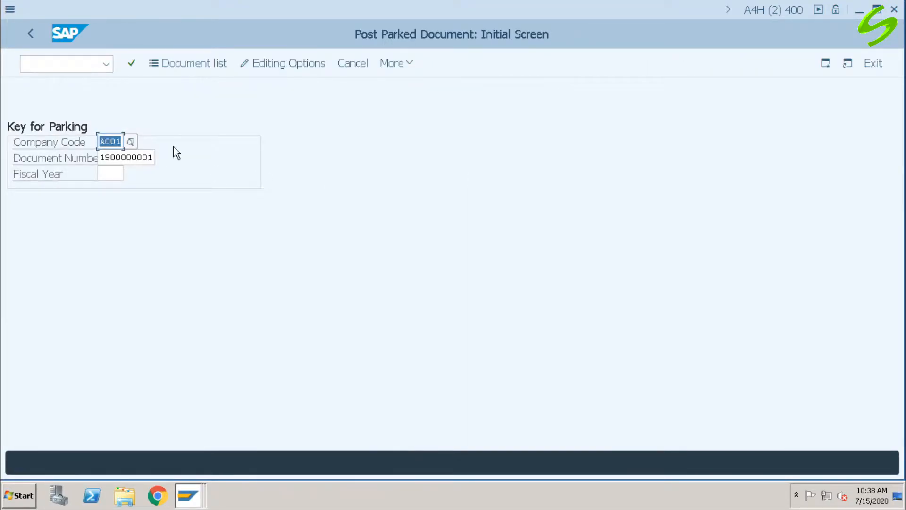
# Step: Leave the parked document posting and open the vendor line item display with /nfbl1n
pyautogui.click(72, 64)
pyautogui.write('/n')
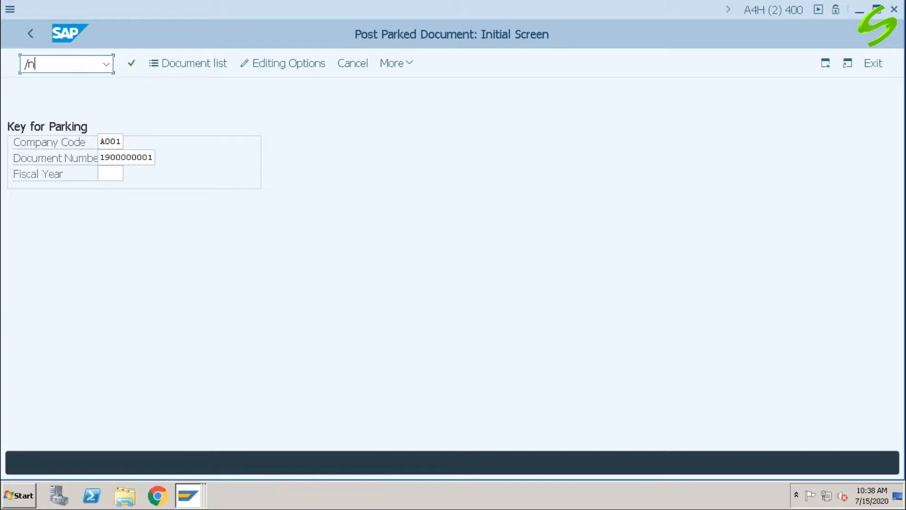
pyautogui.write('fbl1n')
pyautogui.press('Return')
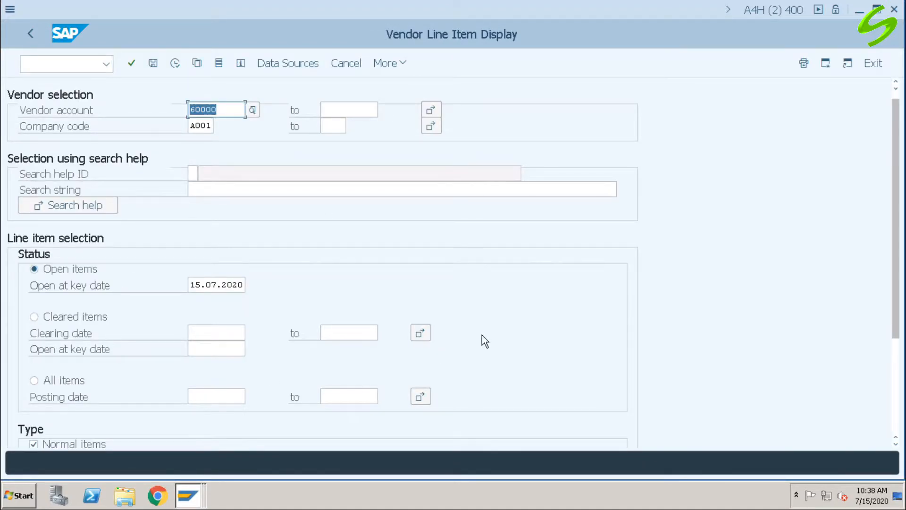
# Step: Run the report for the vendor's open normal items in company code A001 and examine the two posted invoices
pyautogui.scroll(-3, 482, 335)
pyautogui.scroll(-1, 482, 335)
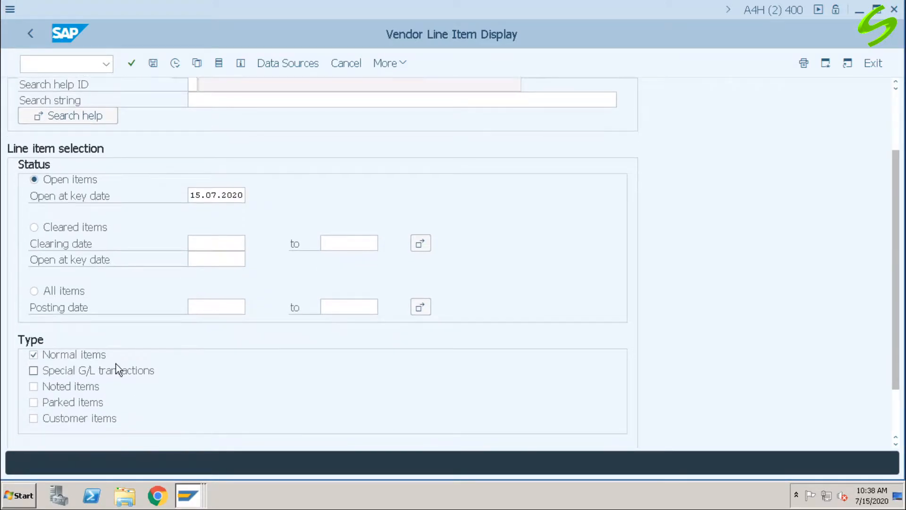
pyautogui.scroll(4, 192, 352)
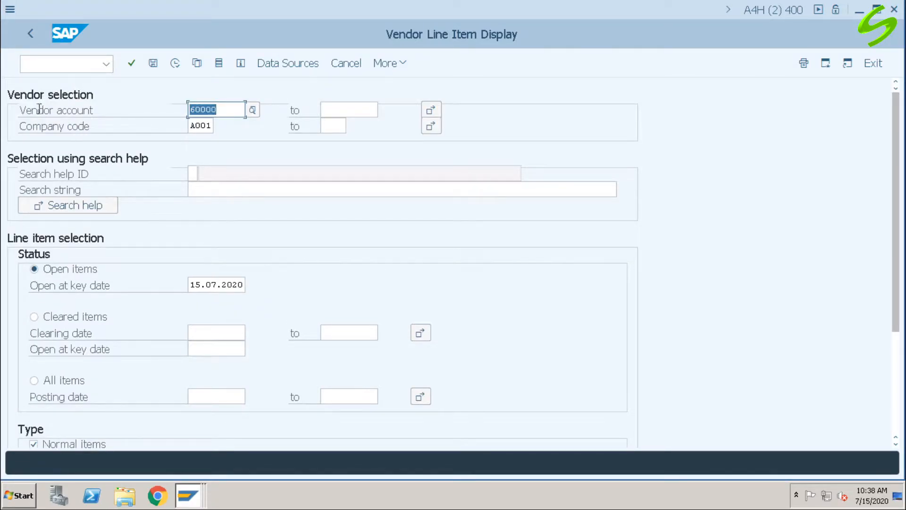
pyautogui.click(176, 64)
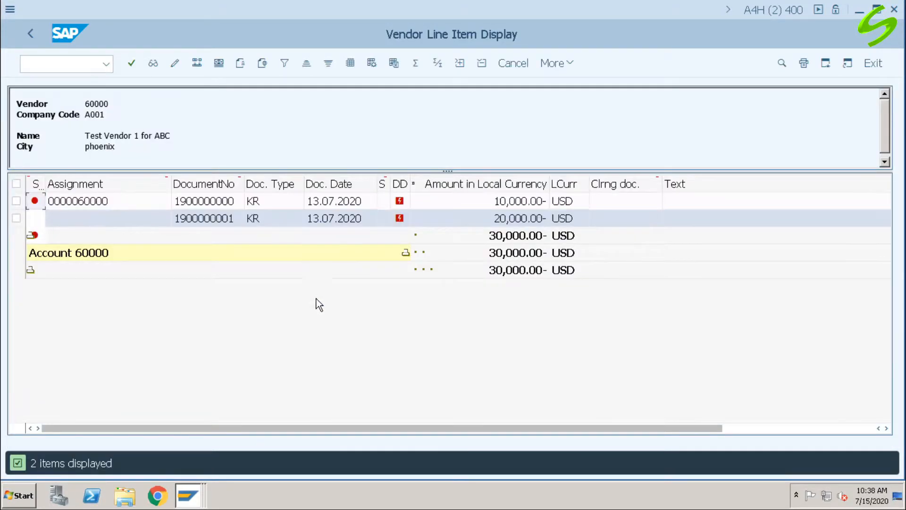
pyautogui.click(373, 199)
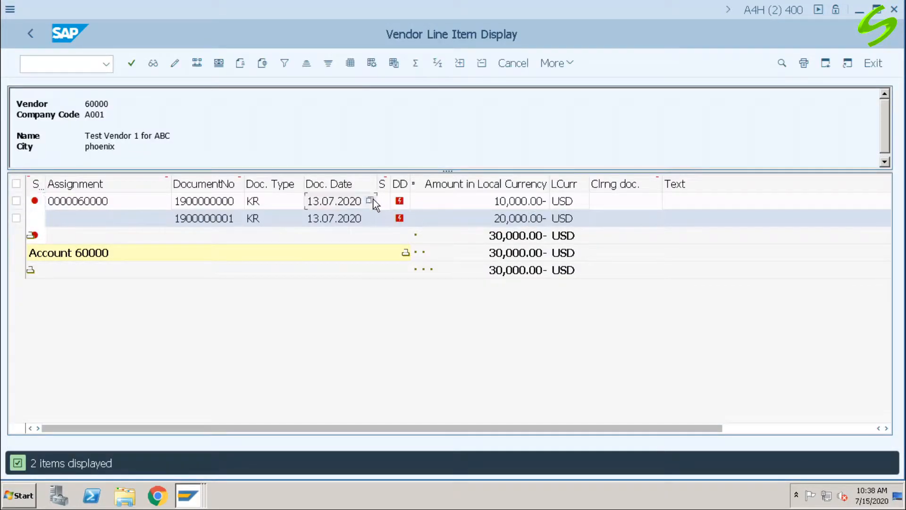
pyautogui.click(373, 220)
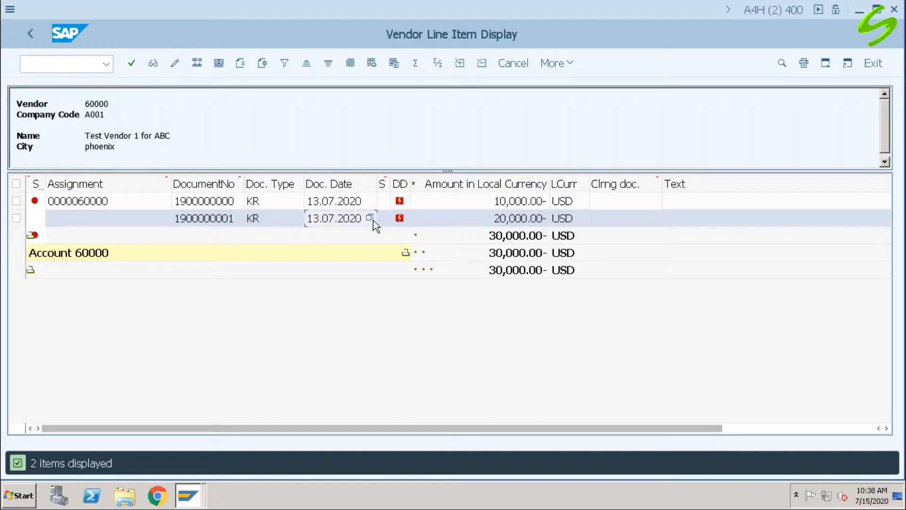
# Step: Return to the selection criteria, restrict the item type to Parked Items only, and run the report again
pyautogui.click(30, 33)
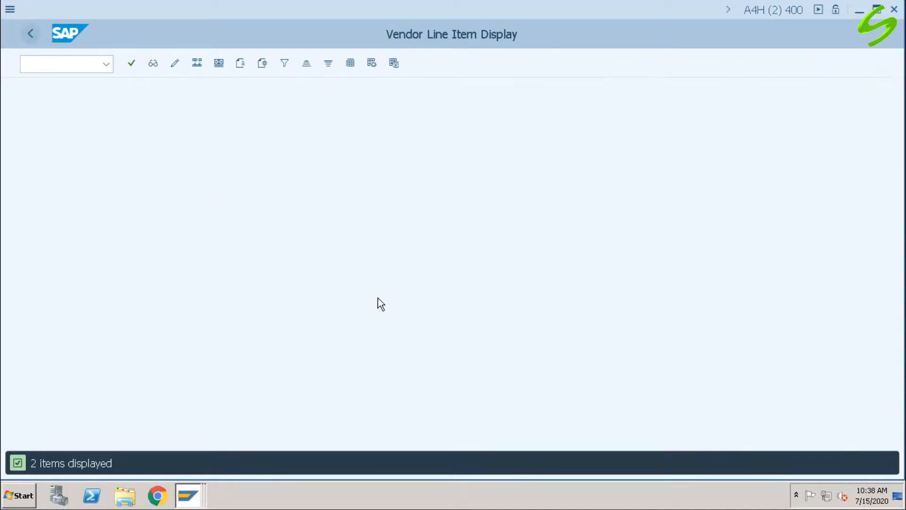
pyautogui.scroll(-3, 150, 350)
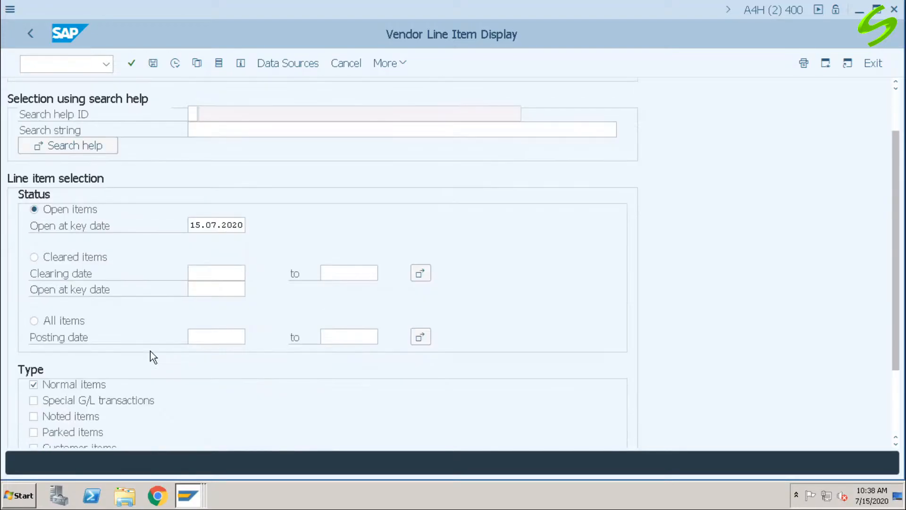
pyautogui.scroll(-1, 82, 435)
pyautogui.click(66, 421)
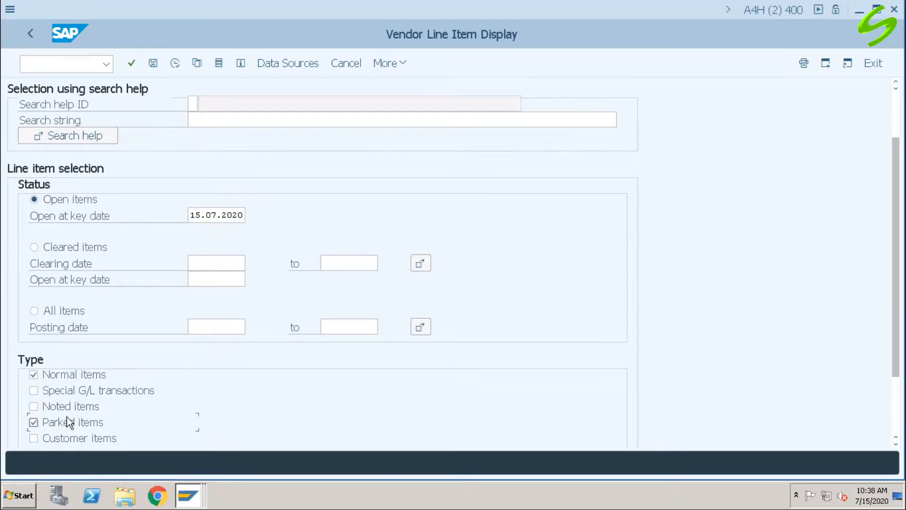
pyautogui.click(71, 390)
pyautogui.click(71, 374)
pyautogui.click(71, 391)
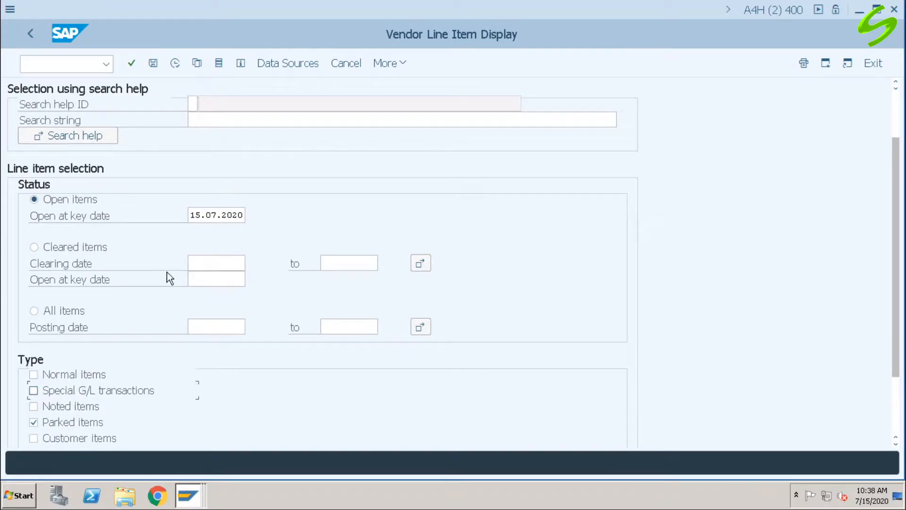
pyautogui.click(180, 70)
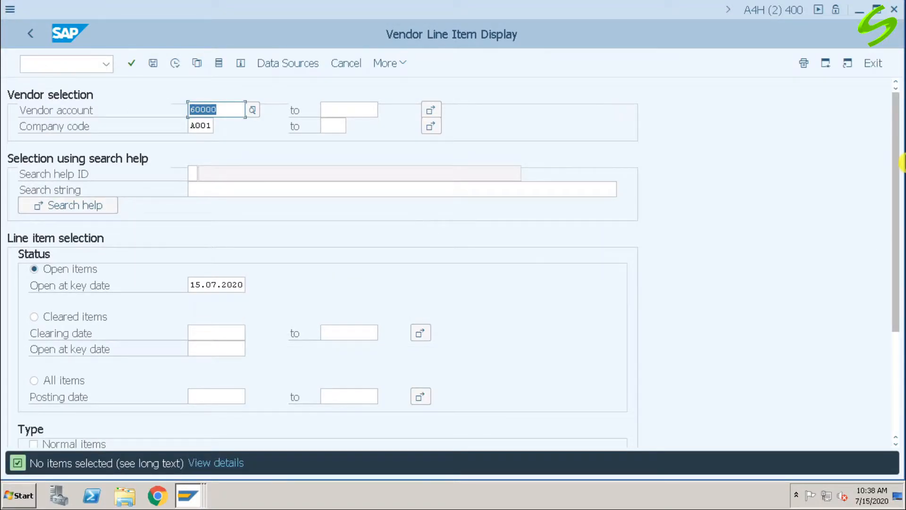
# Step: Clear the Parked Items selection and leave the vendor line item display with /n
pyautogui.scroll(-3, 902, 250)
pyautogui.scroll(-5, 902, 250)
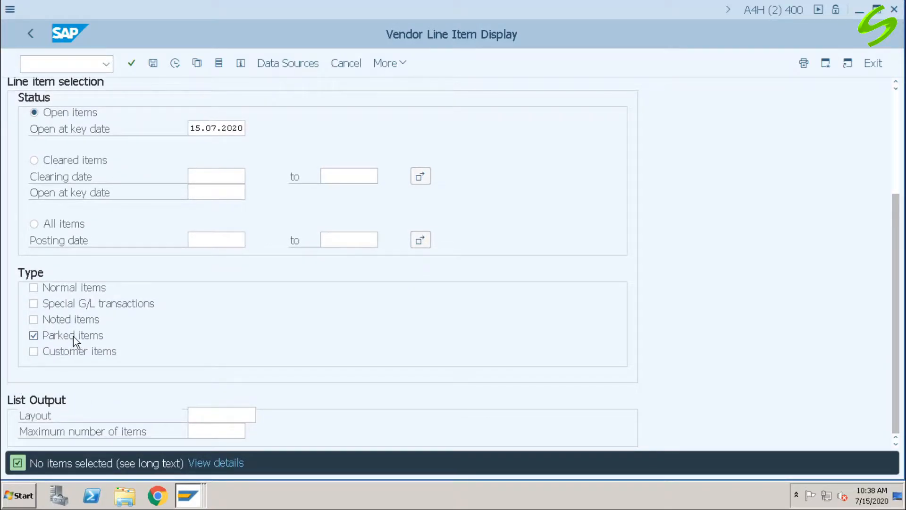
pyautogui.click(73, 336)
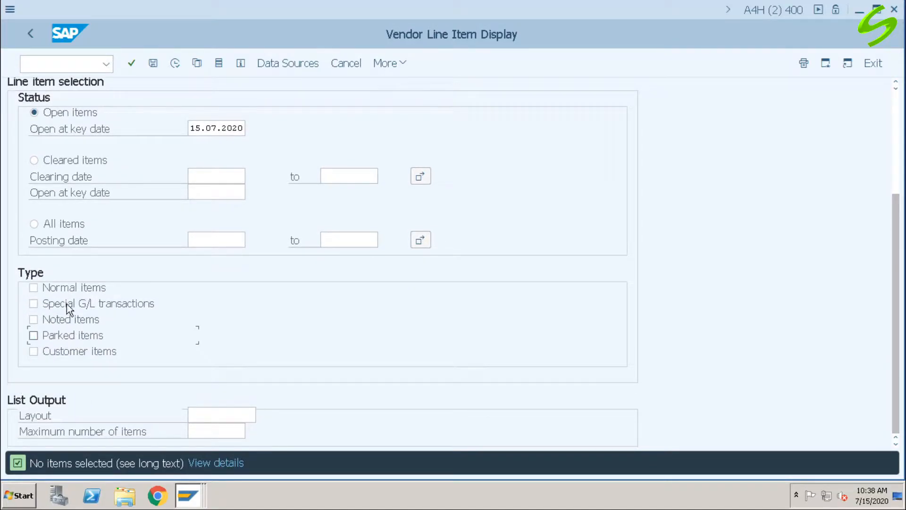
pyautogui.click(85, 62)
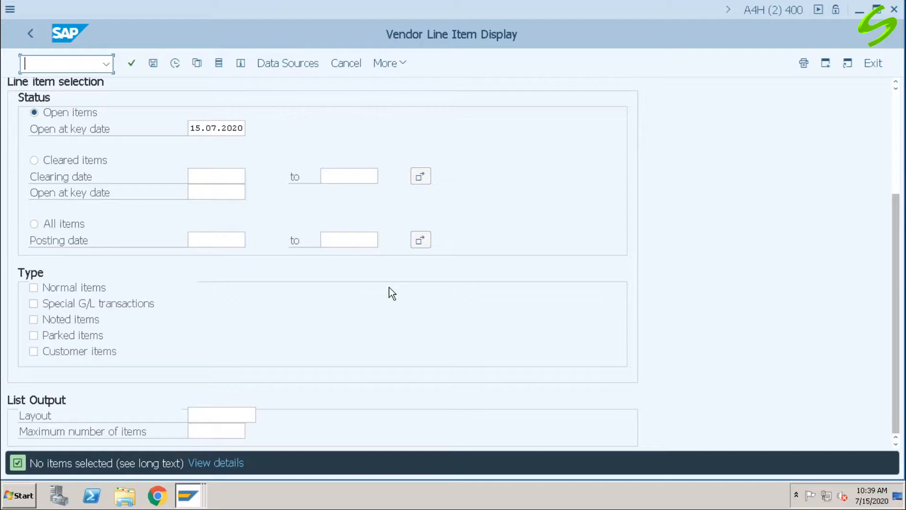
pyautogui.write('/n')
pyautogui.press('Return')
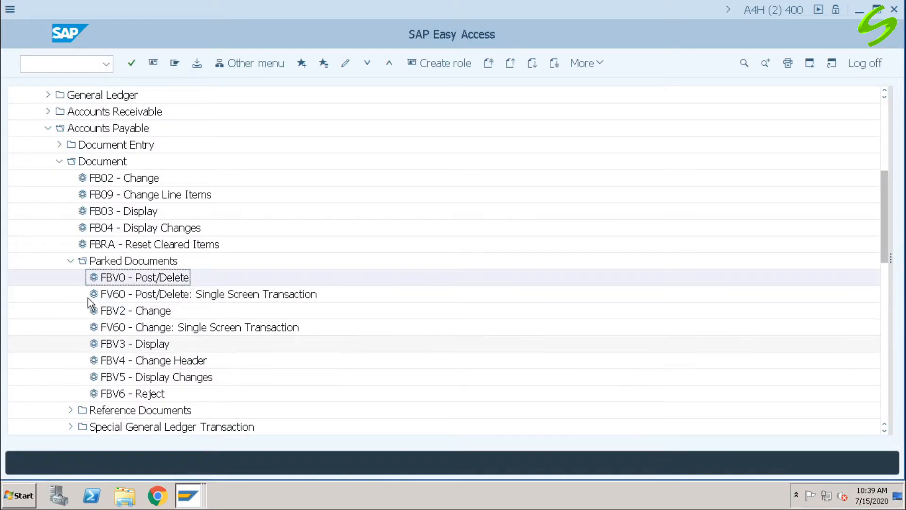
# Step: Collapse the Accounts Payable document folders and open FB65 - Credit Memo from Document Entry
pyautogui.click(71, 262)
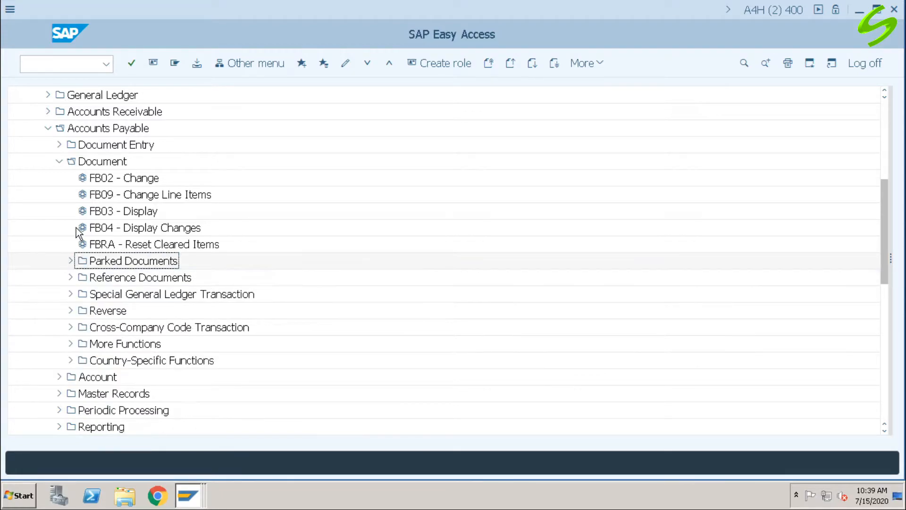
pyautogui.click(60, 162)
pyautogui.click(58, 145)
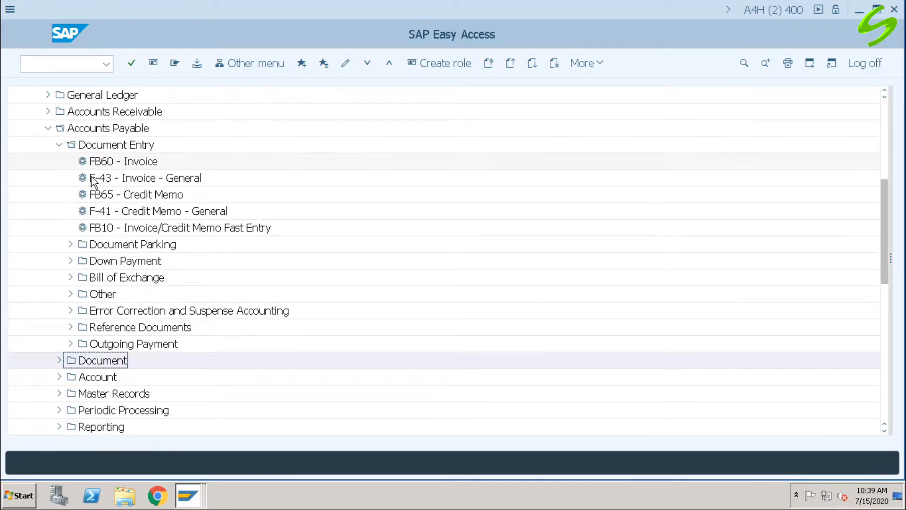
pyautogui.click(153, 195)
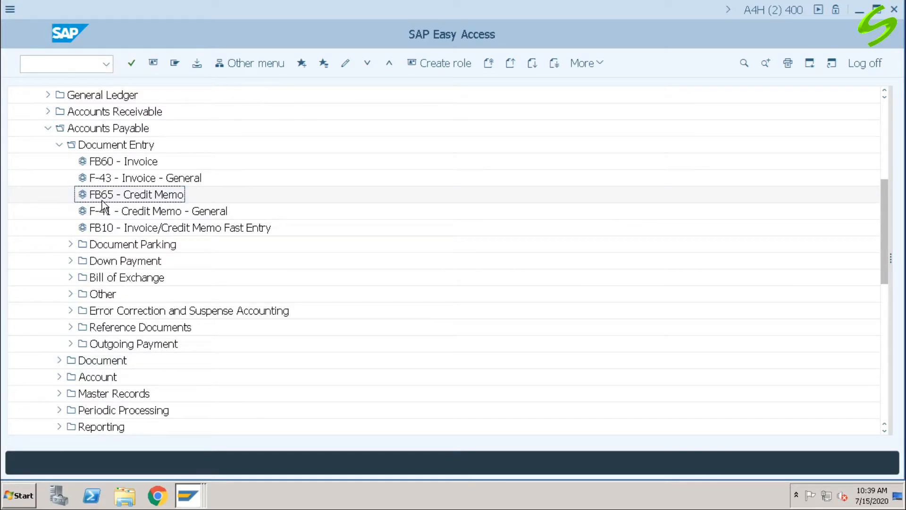
pyautogui.doubleClick(140, 195)
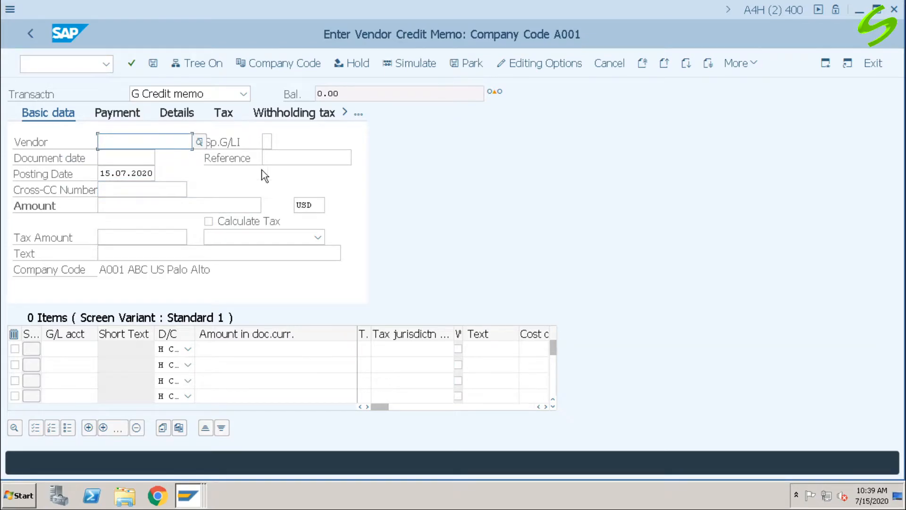
# Step: Fill in the credit memo header with the same vendor, document date 13.07.2020, reference "bill no 1" and amount 5000 USD
pyautogui.click(133, 142)
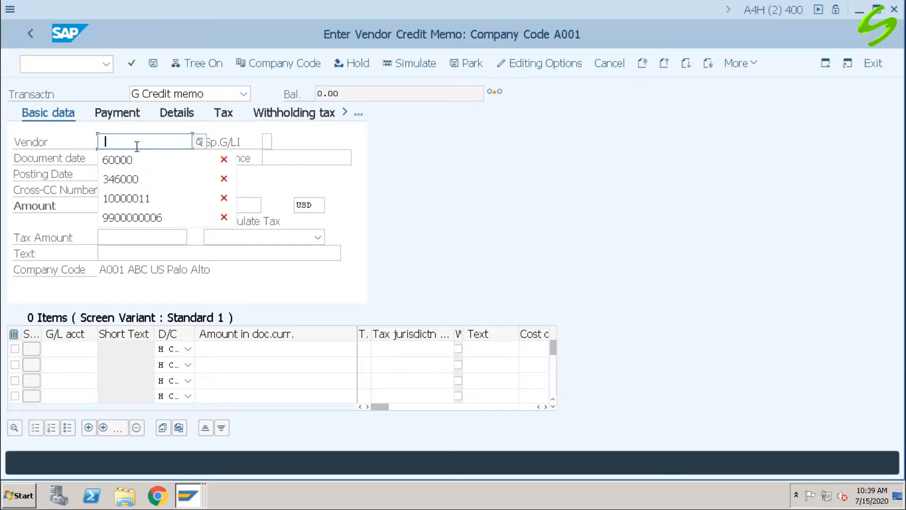
pyautogui.click(135, 157)
pyautogui.click(127, 158)
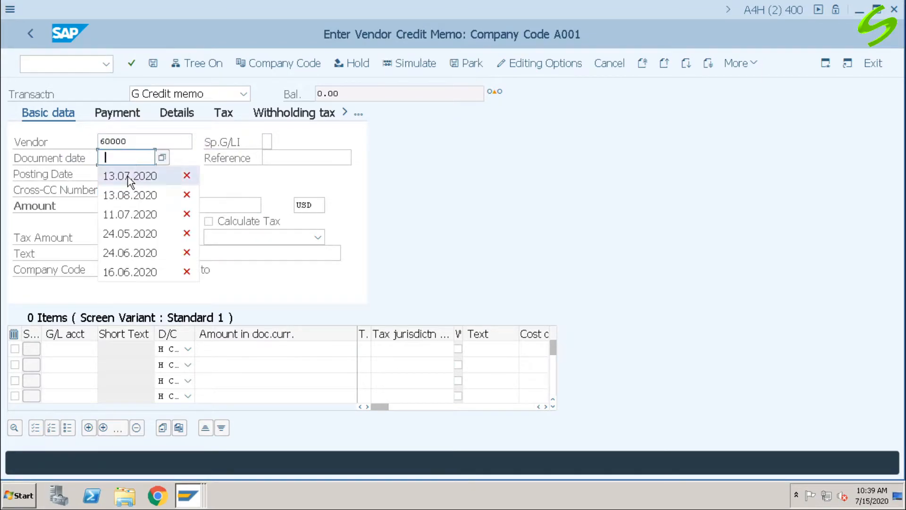
pyautogui.click(130, 174)
pyautogui.click(284, 156)
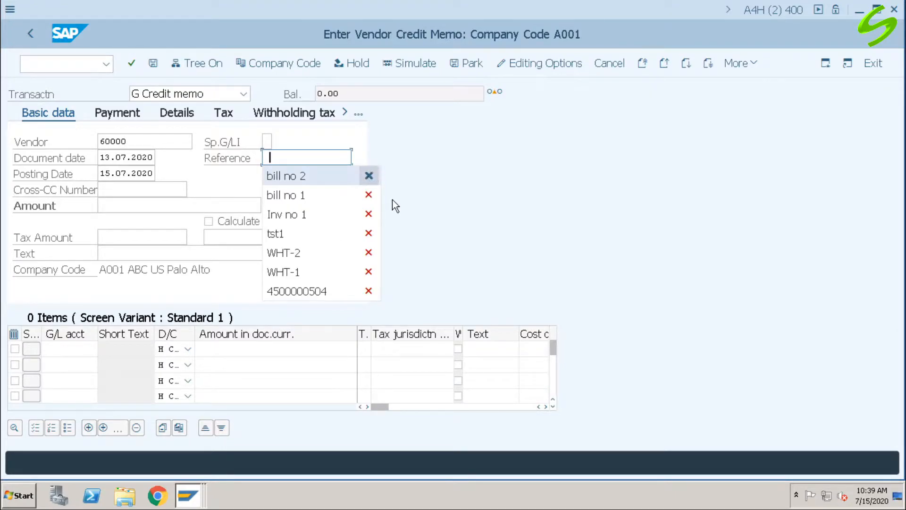
pyautogui.click(301, 195)
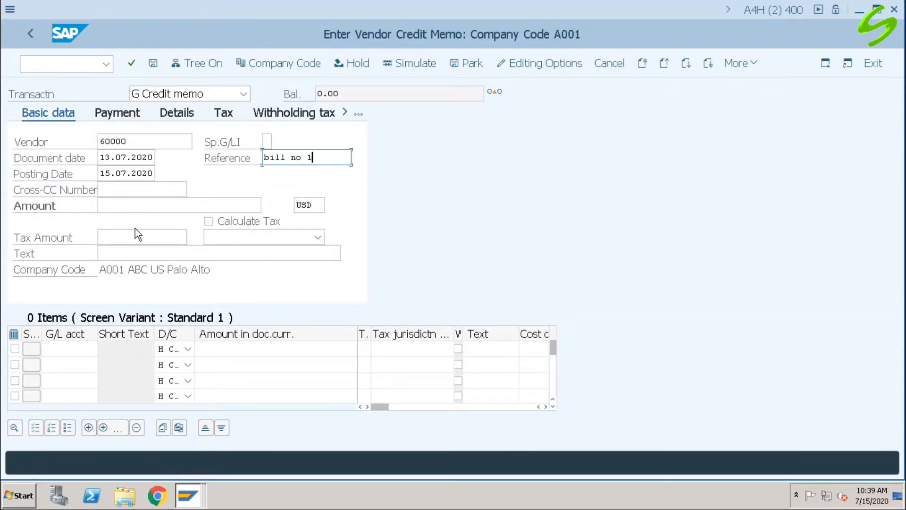
pyautogui.click(116, 204)
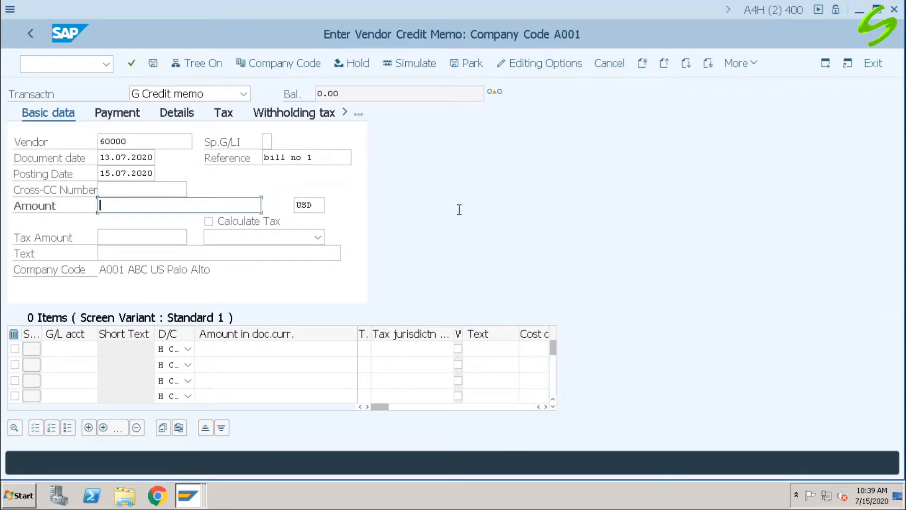
pyautogui.write('5000')
pyautogui.press('Tab')
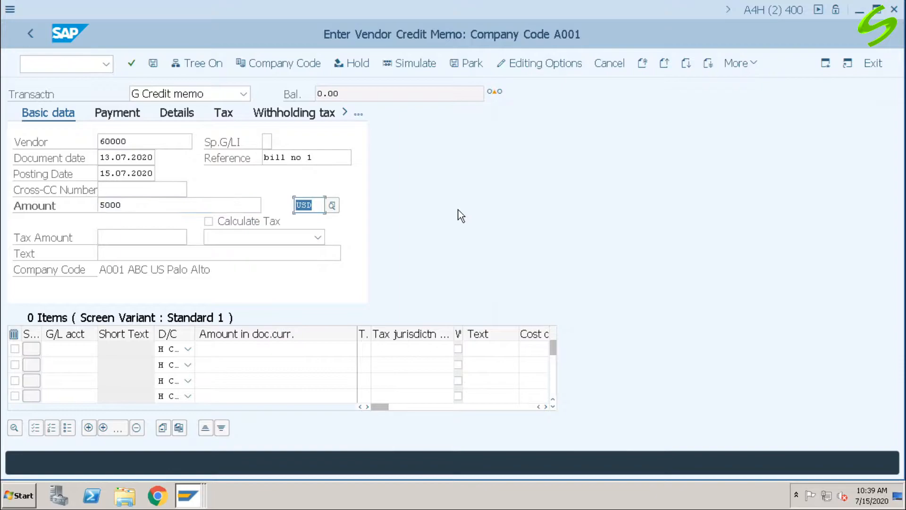
# Step: Add a credit line for G/L account 400300 with amount 5000 to the credit memo and accept the due date warning
pyautogui.click(64, 349)
pyautogui.click(63, 348)
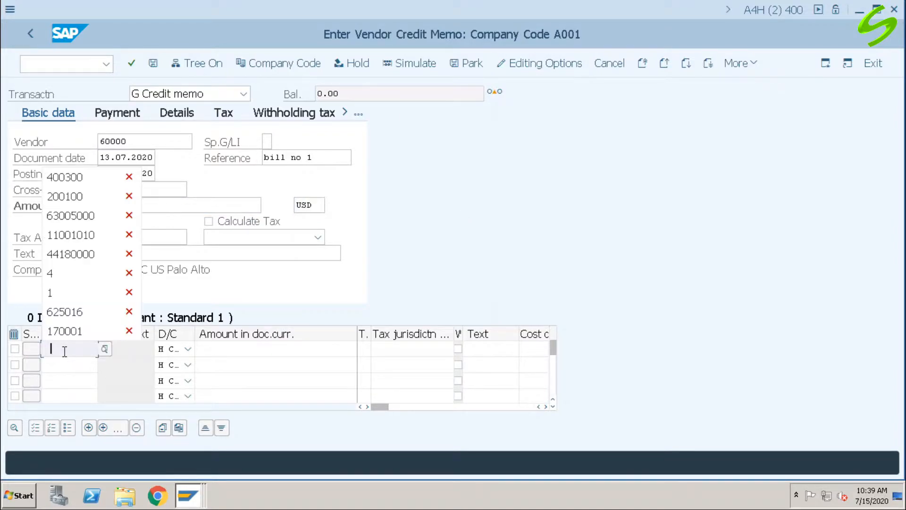
pyautogui.click(81, 179)
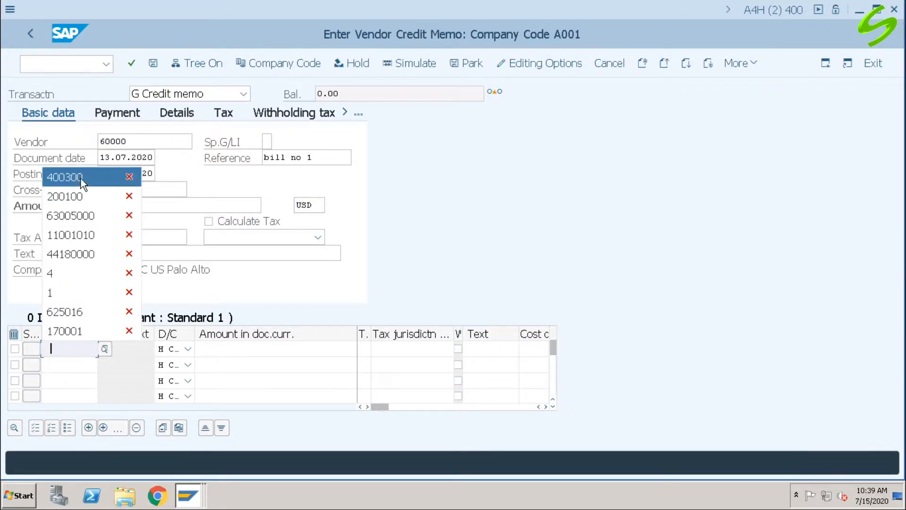
pyautogui.press('Tab')
pyautogui.press('Tab')
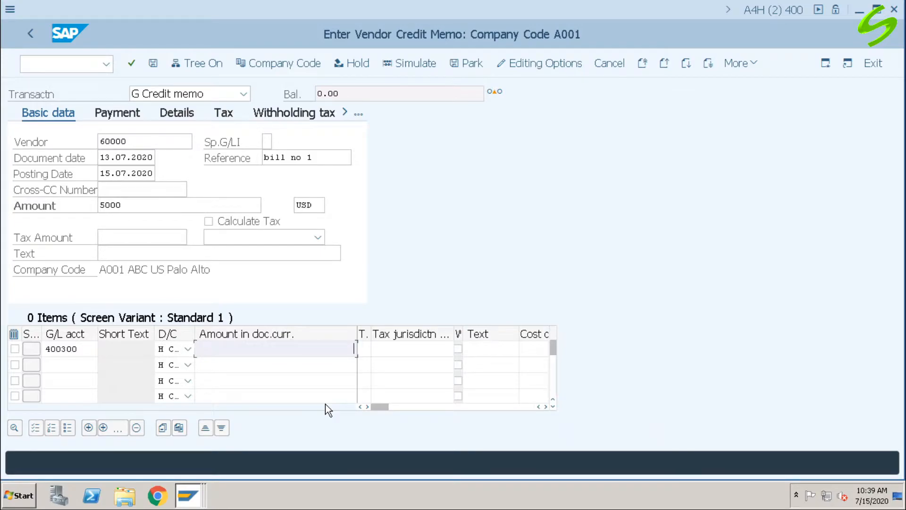
pyautogui.write('5000')
pyautogui.press('Return')
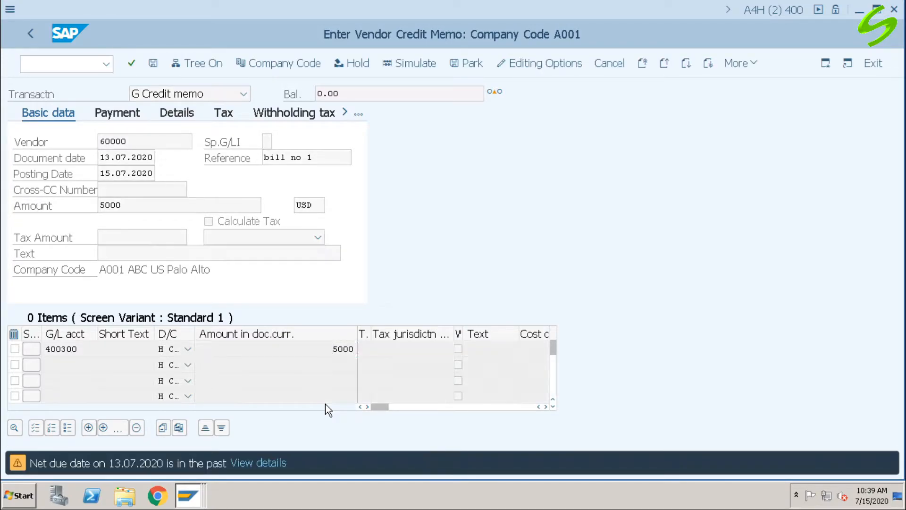
pyautogui.press('Return')
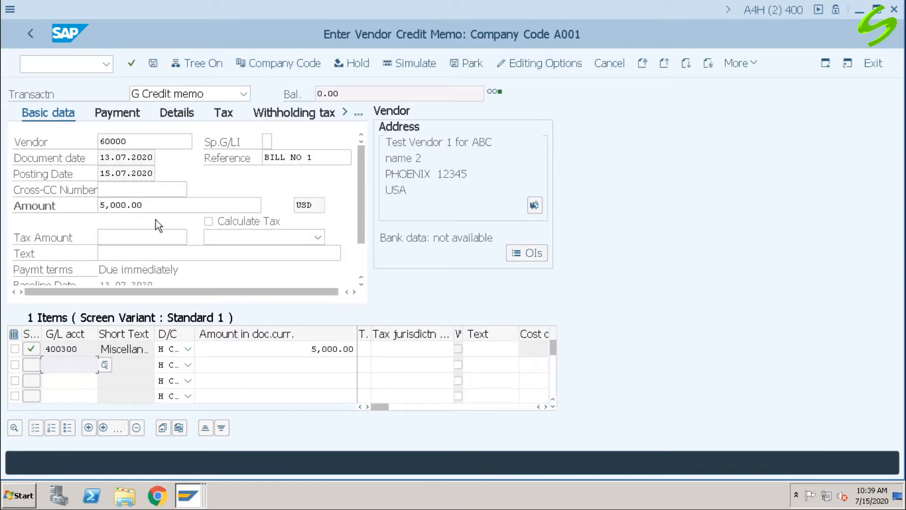
pyautogui.click(123, 113)
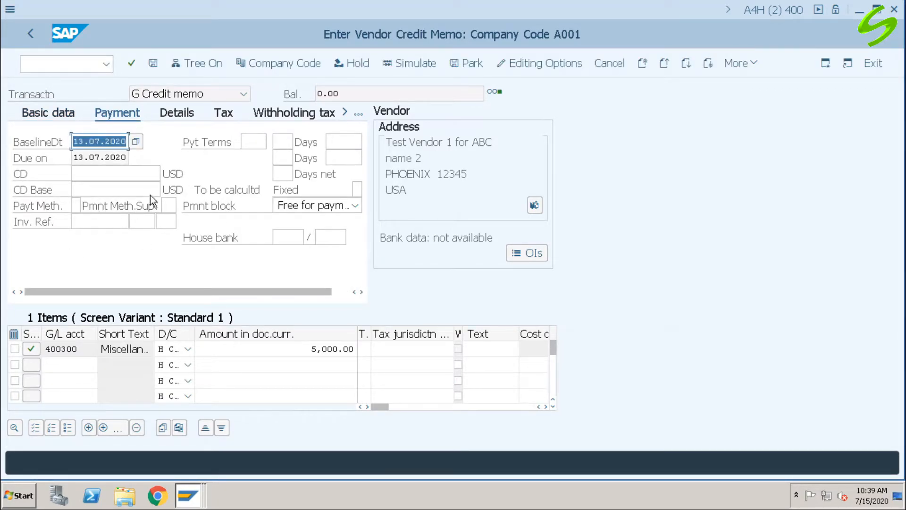
pyautogui.click(99, 221)
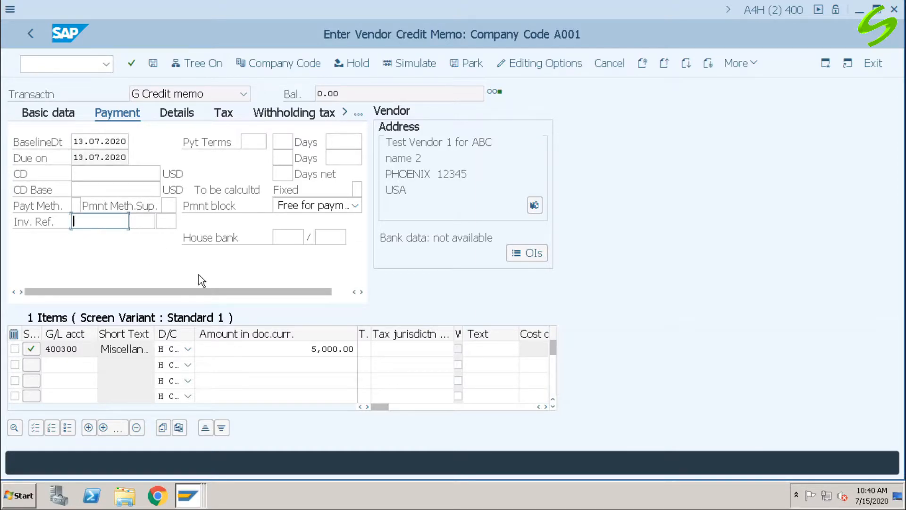
pyautogui.write('1900000000')
pyautogui.press('Return')
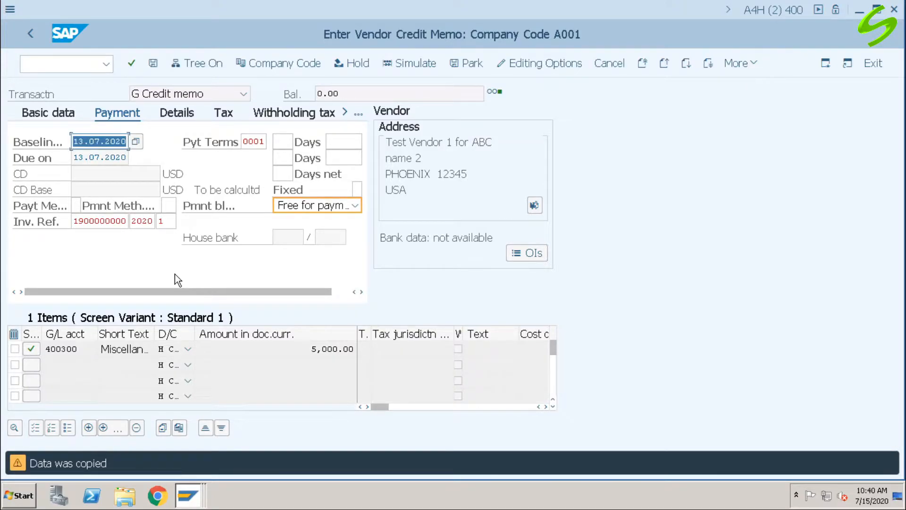
pyautogui.press('Return')
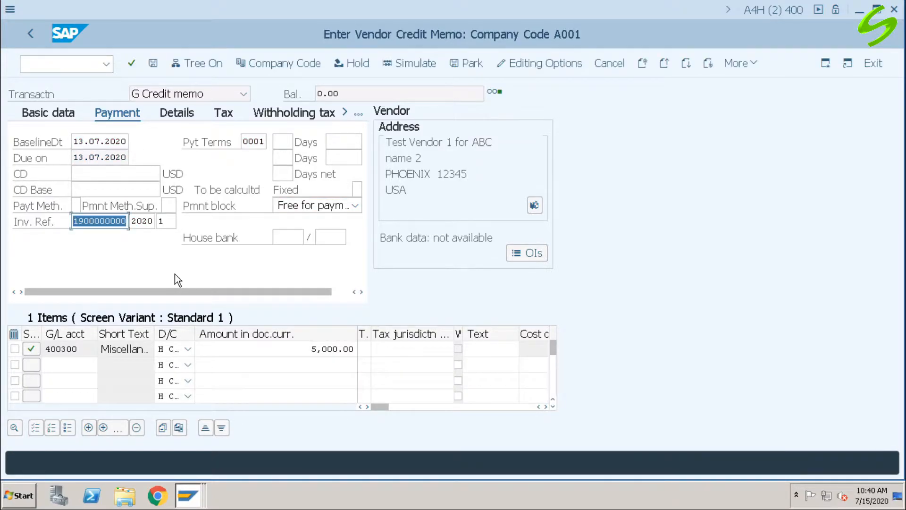
pyautogui.click(154, 65)
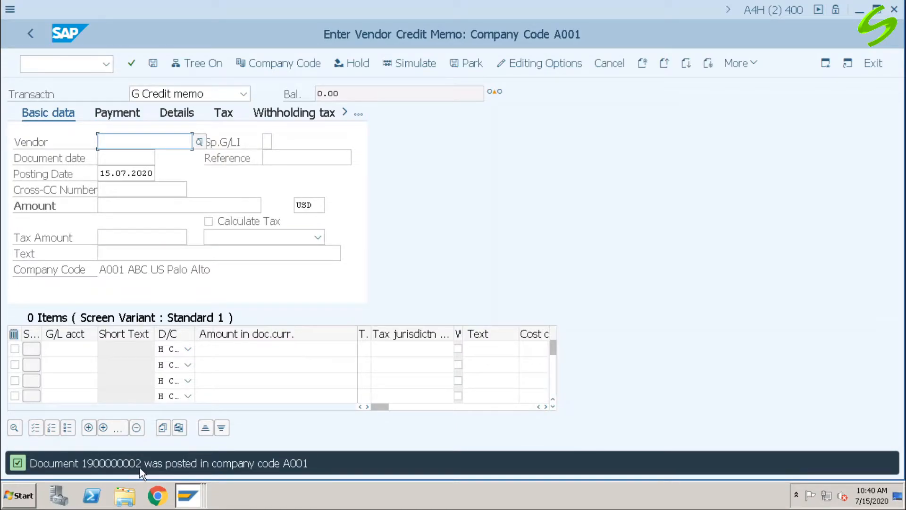
# Step: Display the vendor's open line items in company code A001 with FBL1N, including normal items, and review the amounts
pyautogui.click(87, 66)
pyautogui.write('/nfbl')
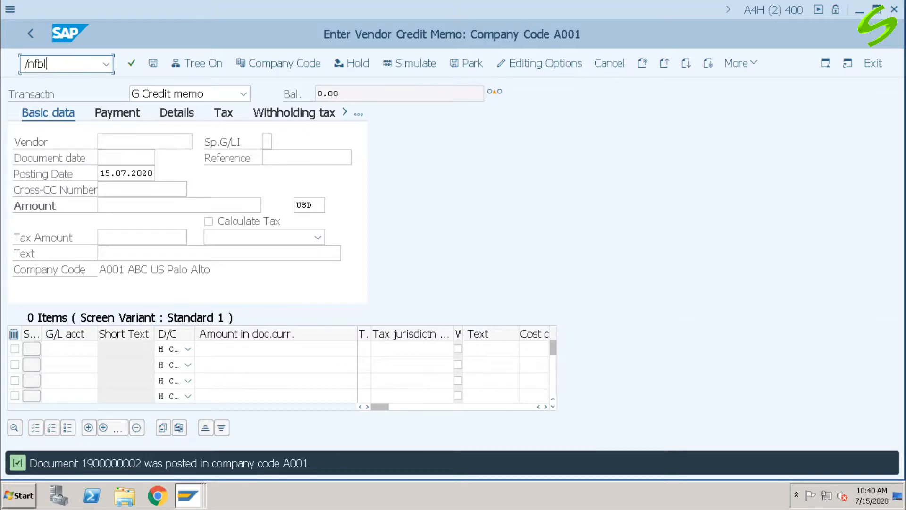
pyautogui.write('1n')
pyautogui.press('Return')
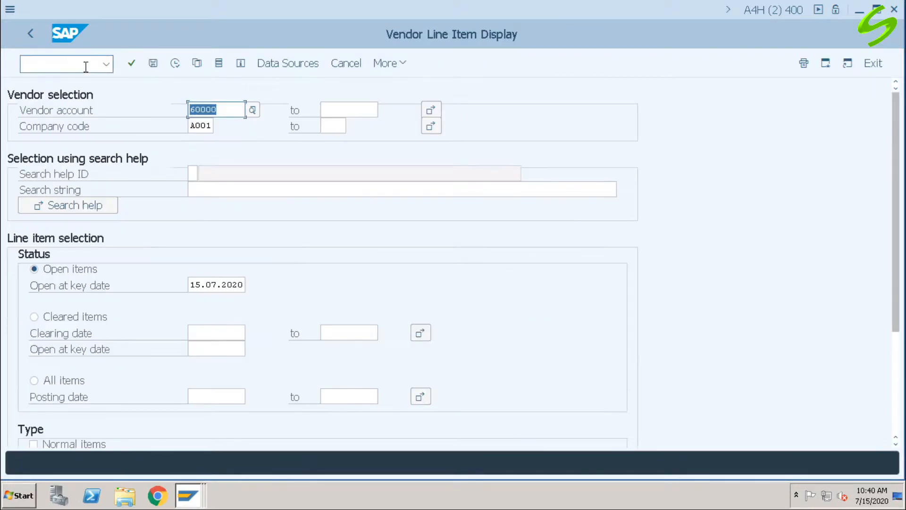
pyautogui.scroll(-3, 130, 407)
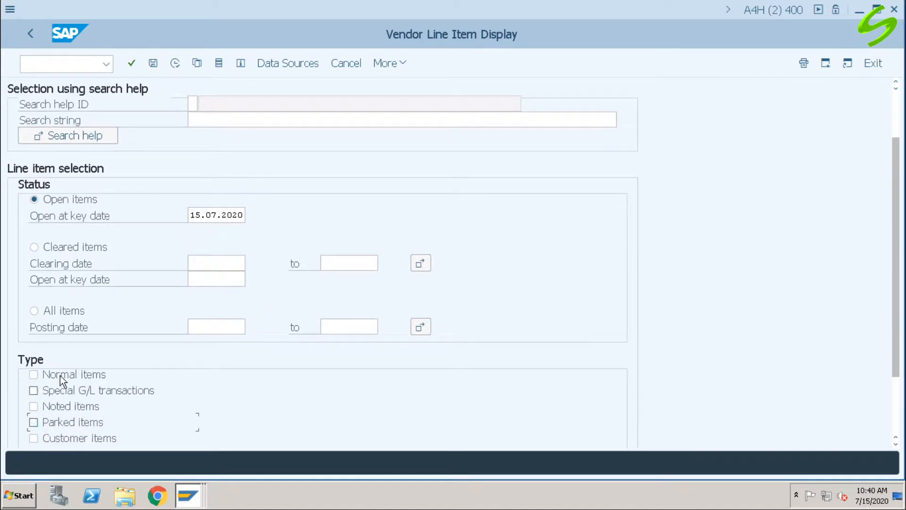
pyautogui.click(60, 375)
pyautogui.scroll(3, 310, 316)
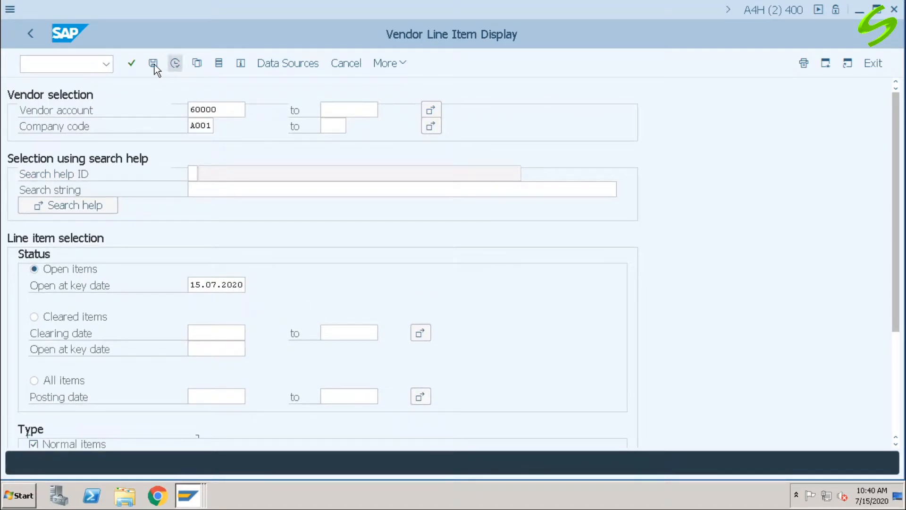
pyautogui.click(175, 62)
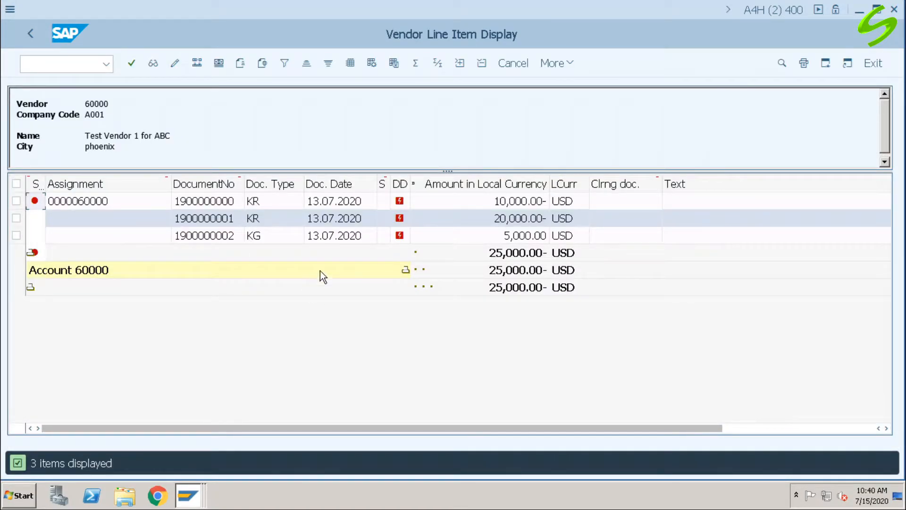
pyautogui.click(331, 203)
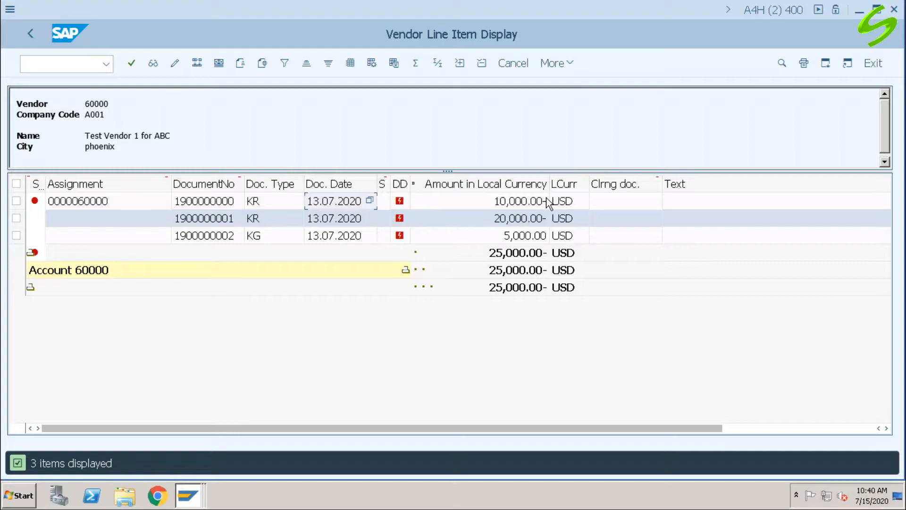
pyautogui.click(454, 217)
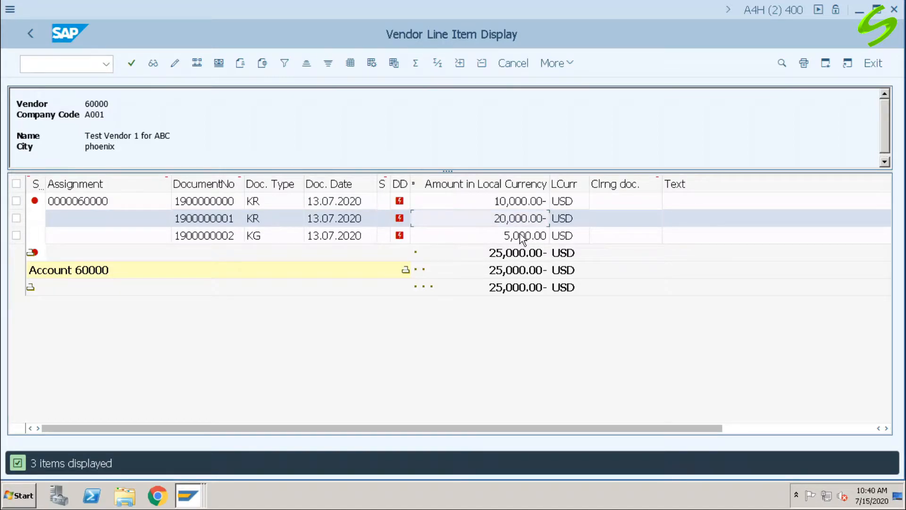
pyautogui.click(517, 253)
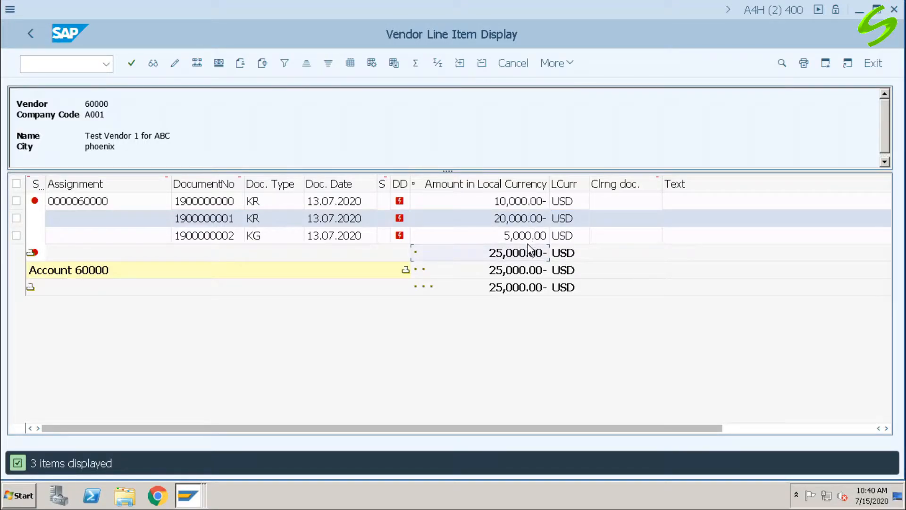
# Step: Display the vendor's balances for company code A001 and fiscal year 2020 with FK10N
pyautogui.click(83, 66)
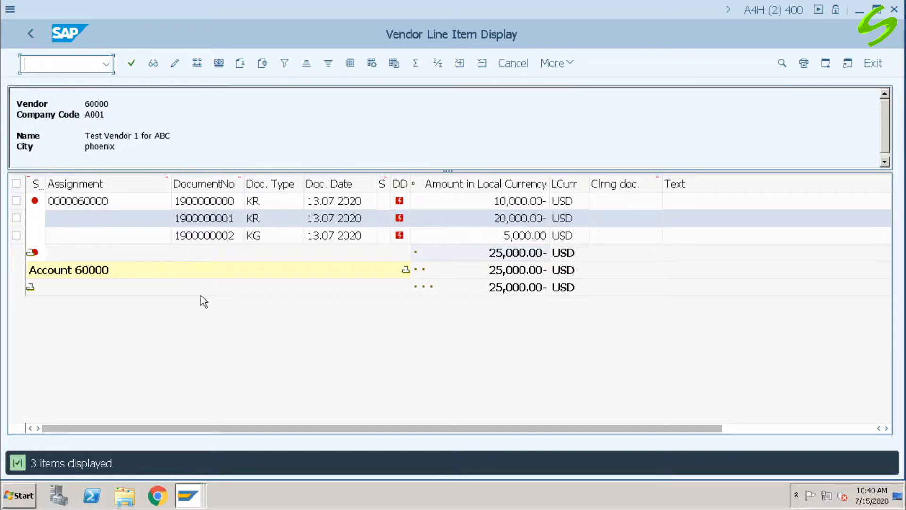
pyautogui.write('/nfk10n')
pyautogui.press('Return')
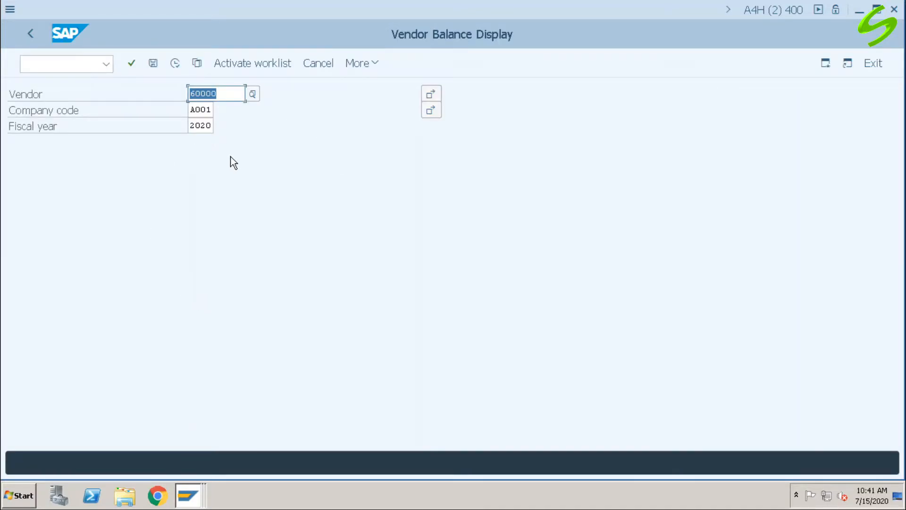
pyautogui.click(175, 64)
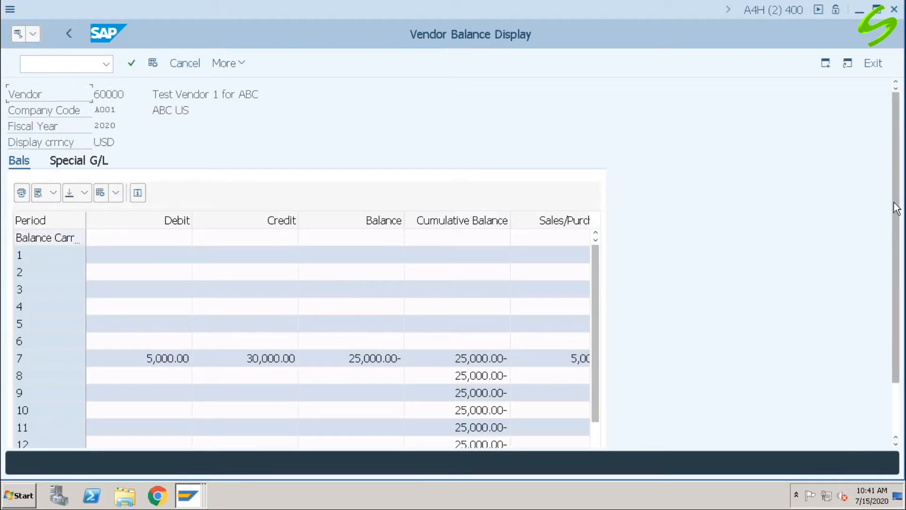
pyautogui.scroll(-3, 897, 257)
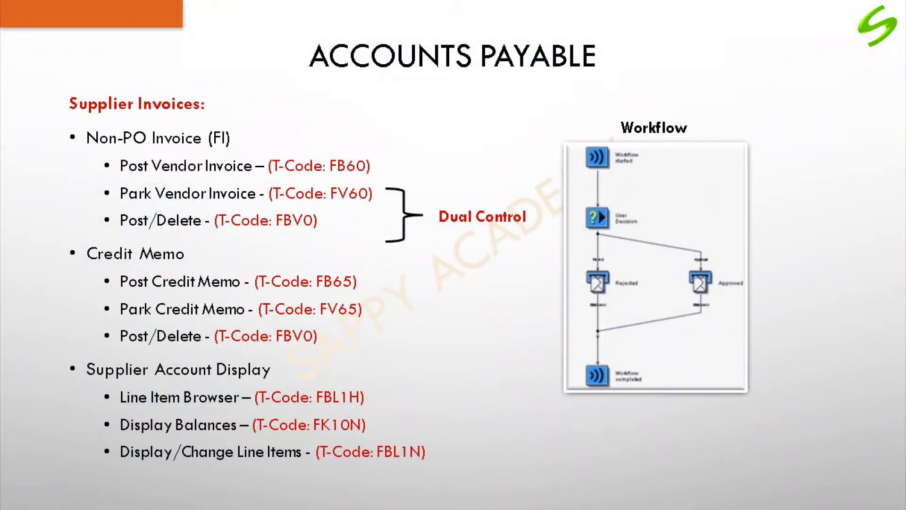
pyautogui.click(831, 356)
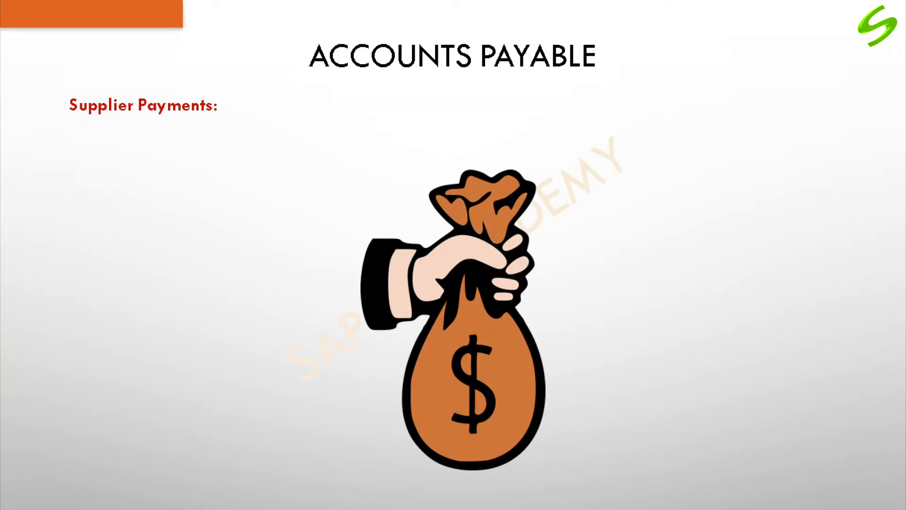
pyautogui.press('Right')
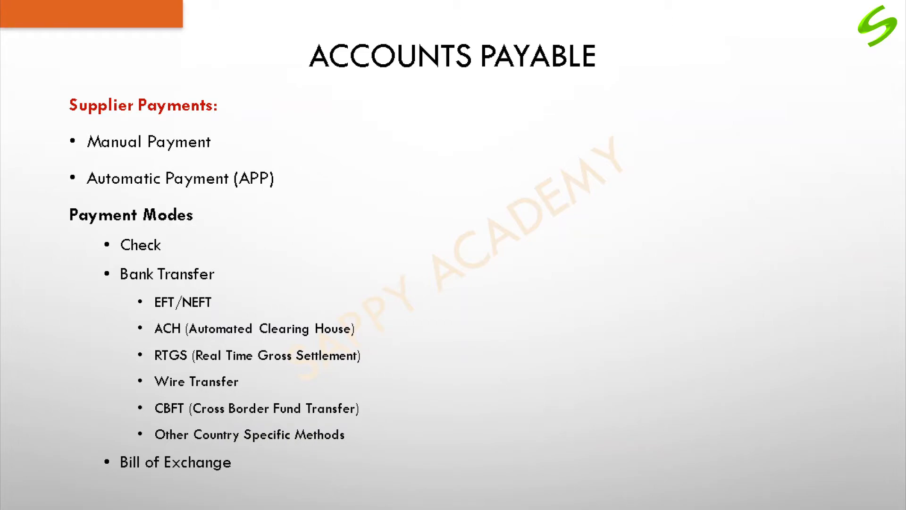
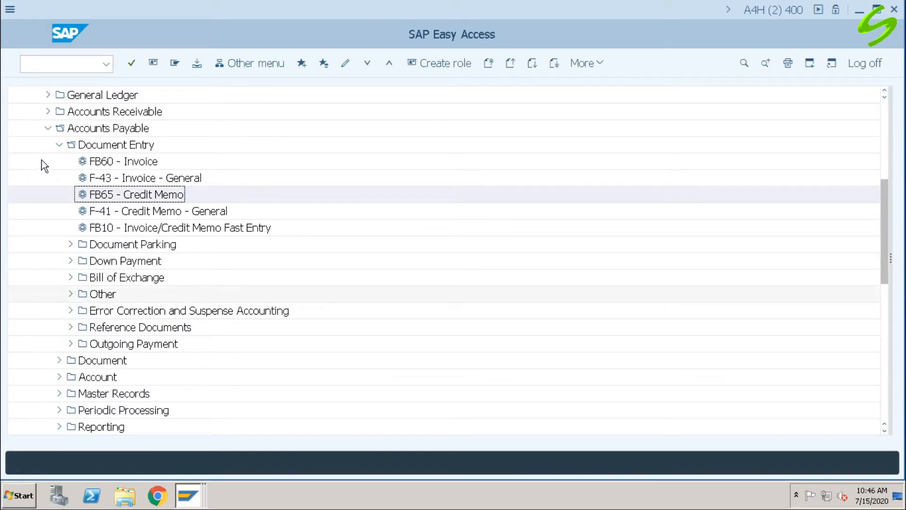
# Step: Collapse the Accounts Payable folders and expand Banks, Master Data and Bank Master Record in the SAP menu tree
pyautogui.click(60, 145)
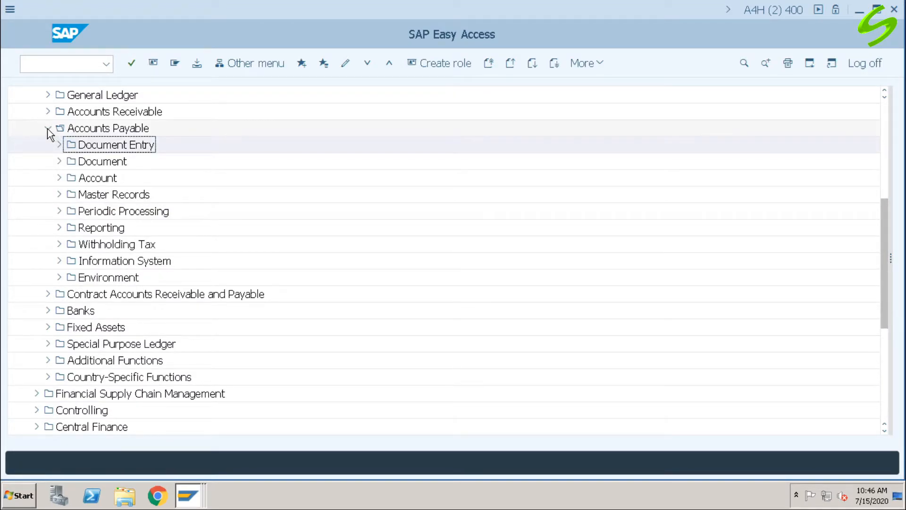
pyautogui.click(47, 128)
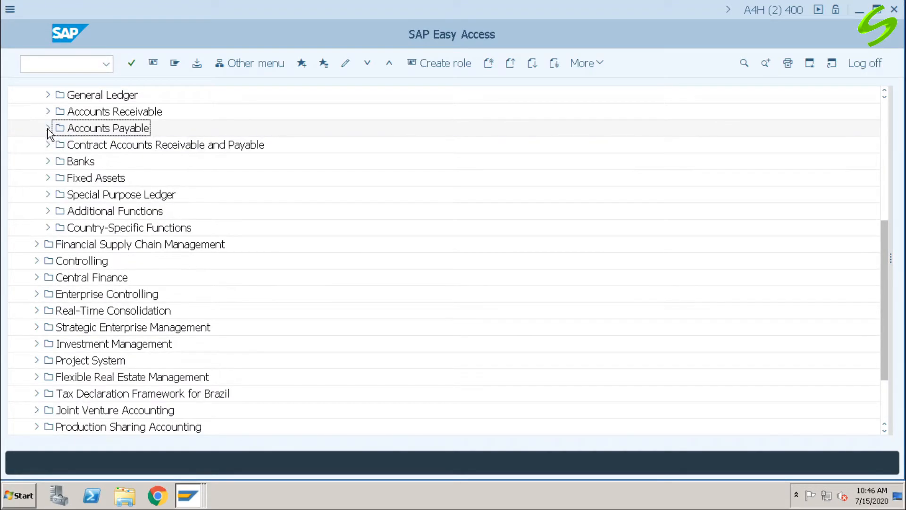
pyautogui.click(48, 161)
pyautogui.scroll(2, 124, 299)
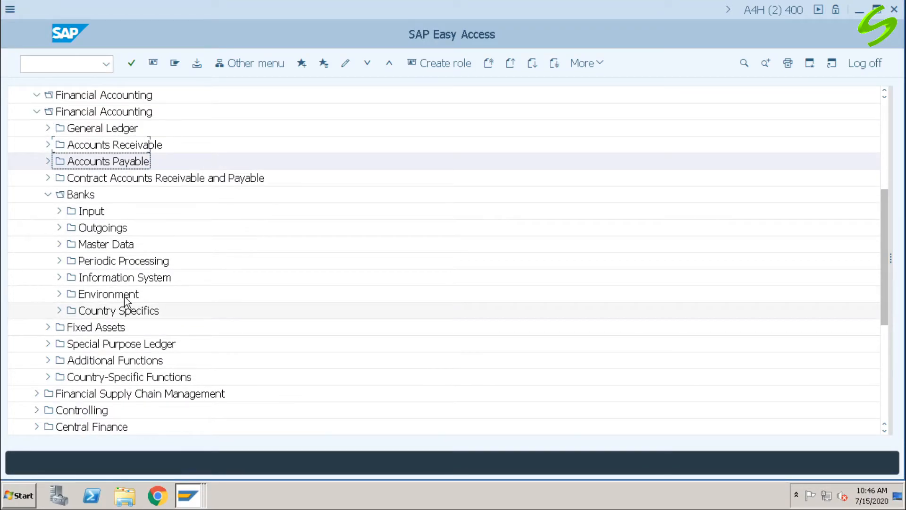
pyautogui.scroll(2, 125, 301)
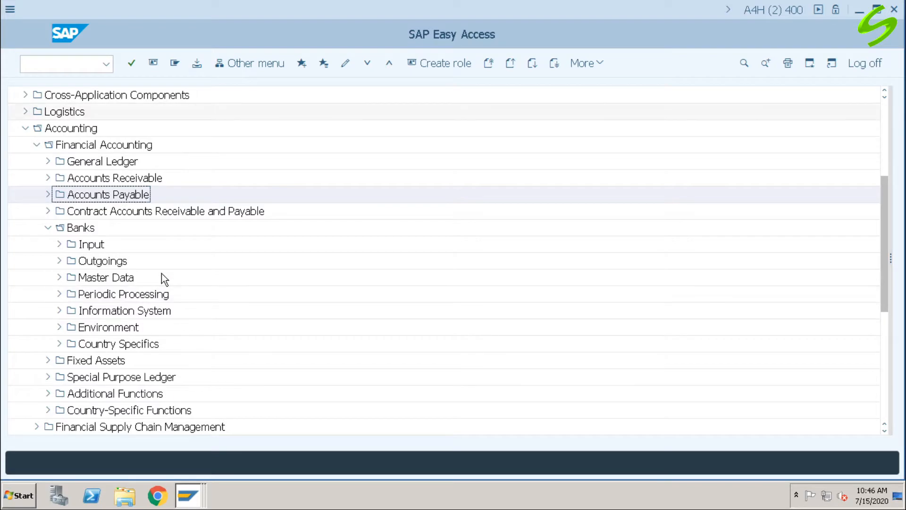
pyautogui.click(59, 278)
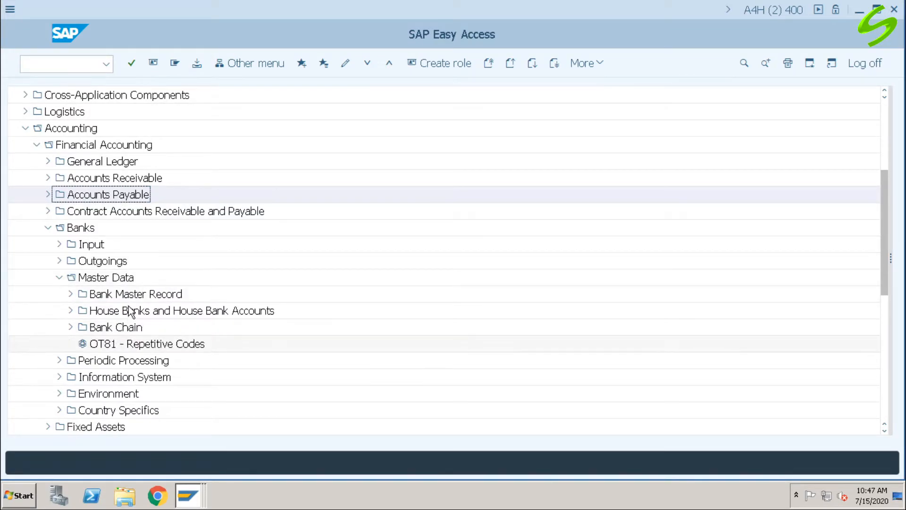
pyautogui.click(70, 293)
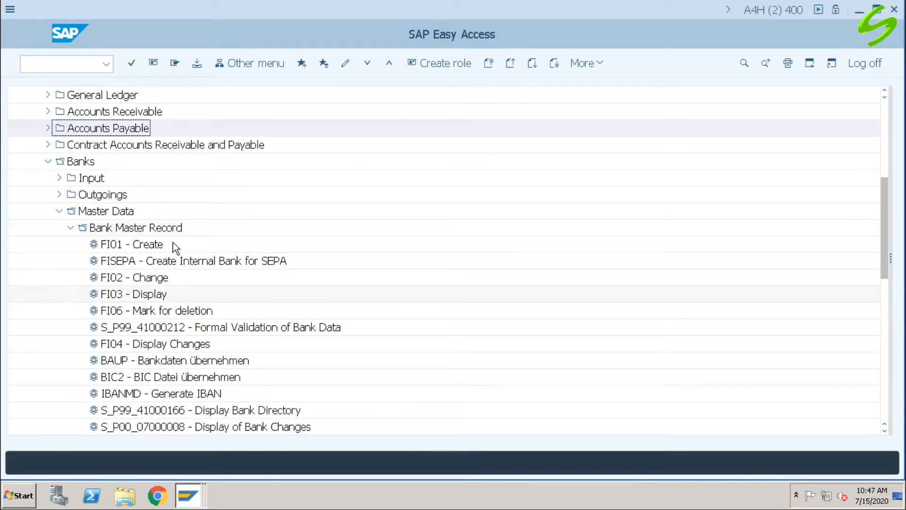
# Step: Open FI01 - Create under Bank Master Record to view its initial screen, and return to the menu tree
pyautogui.click(147, 247)
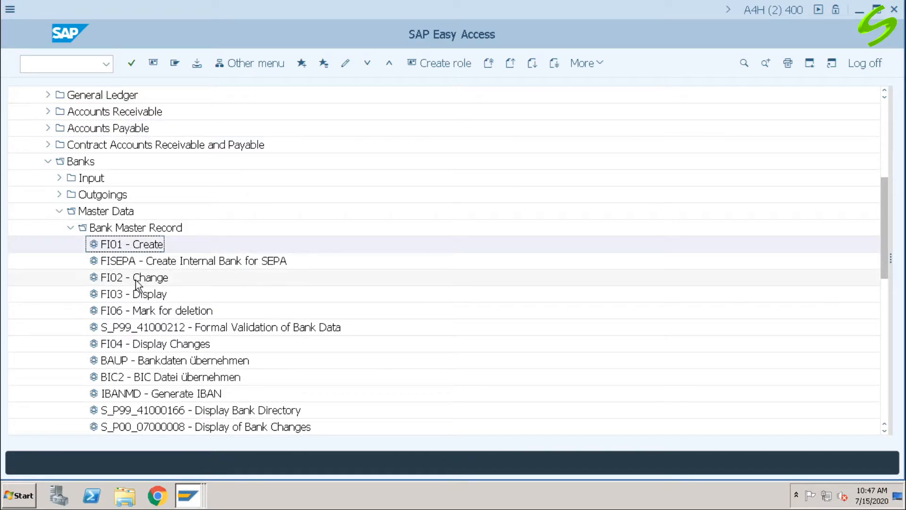
pyautogui.doubleClick(142, 246)
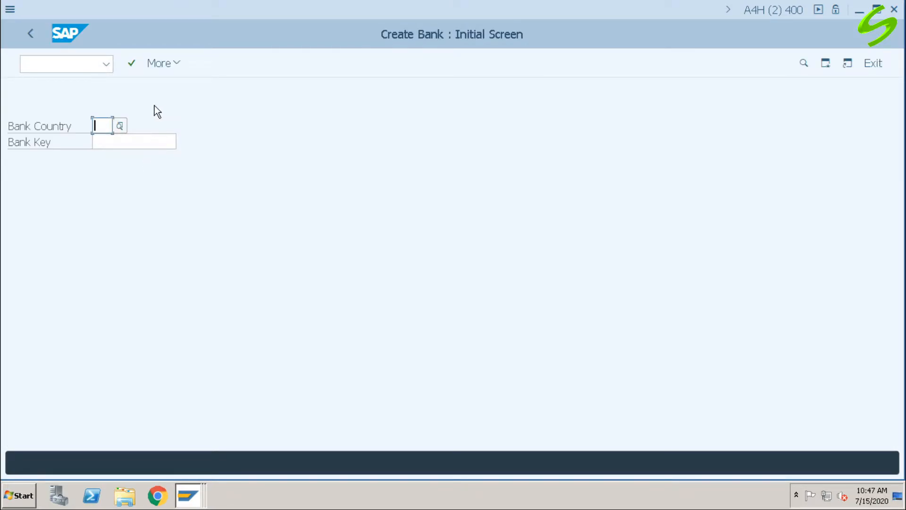
pyautogui.click(32, 35)
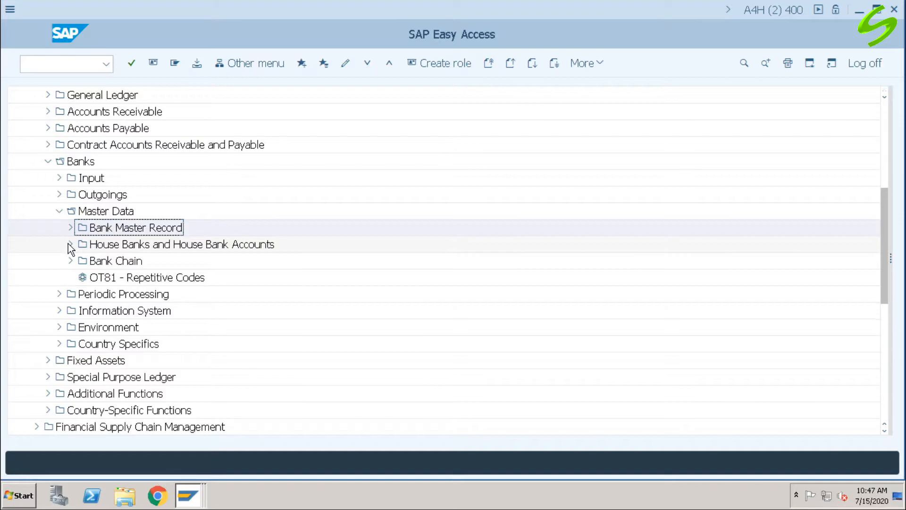
# Step: Open FI12_HBANK - Manage House Banks from House Banks and House Bank Accounts for company code A001
pyautogui.click(70, 244)
pyautogui.click(146, 261)
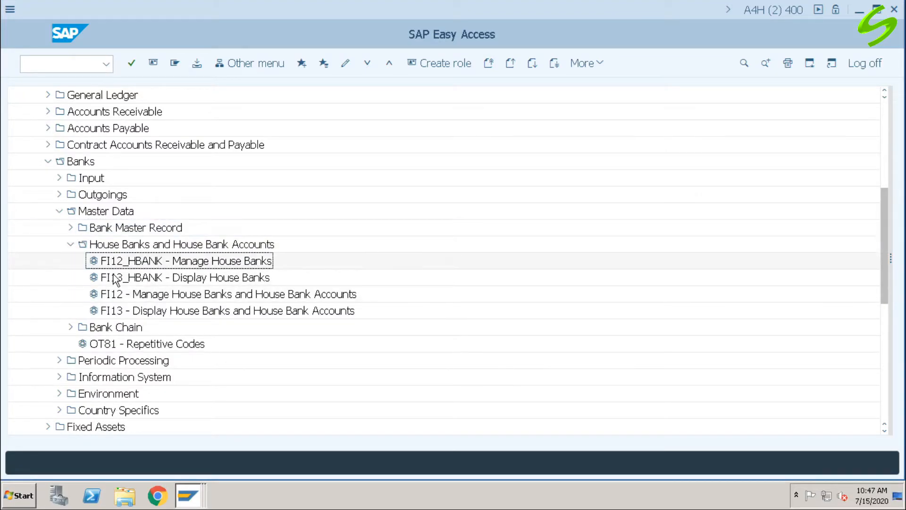
pyautogui.doubleClick(179, 260)
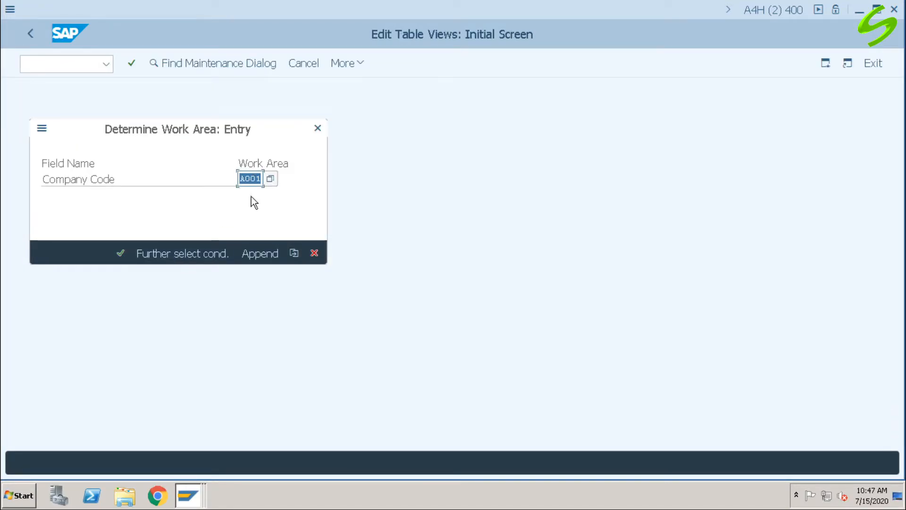
pyautogui.click(120, 253)
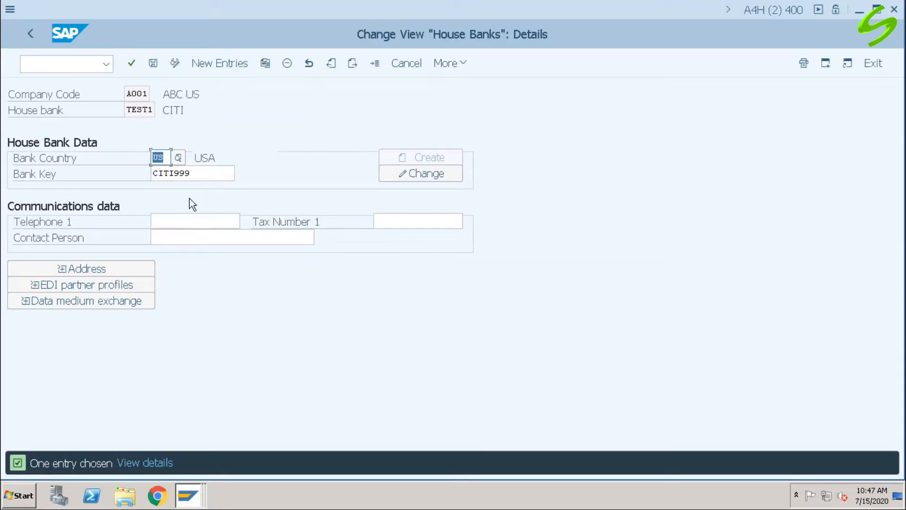
# Step: Start a new house bank entry CITI with bank country US and bank key CITI12345
pyautogui.click(223, 67)
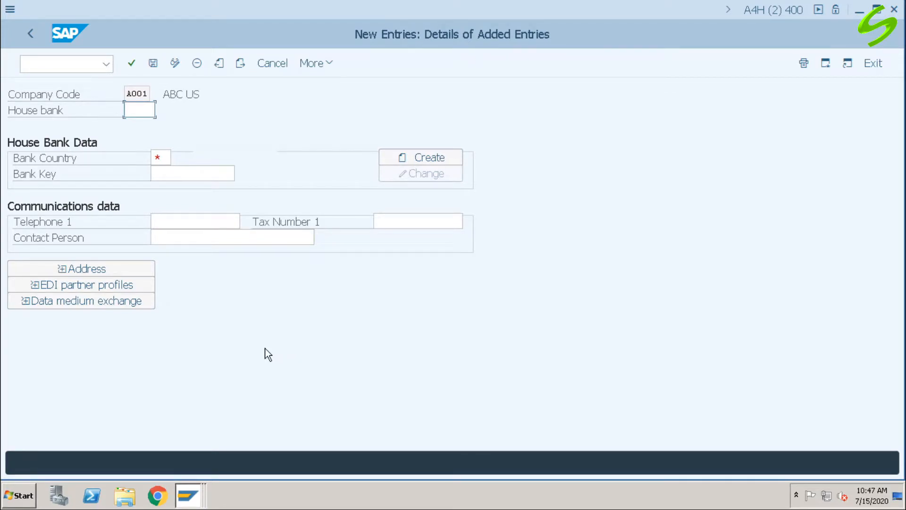
pyautogui.write('CITI')
pyautogui.click(160, 157)
pyautogui.write('us')
pyautogui.press('Tab')
pyautogui.click(198, 175)
pyautogui.write('CITI')
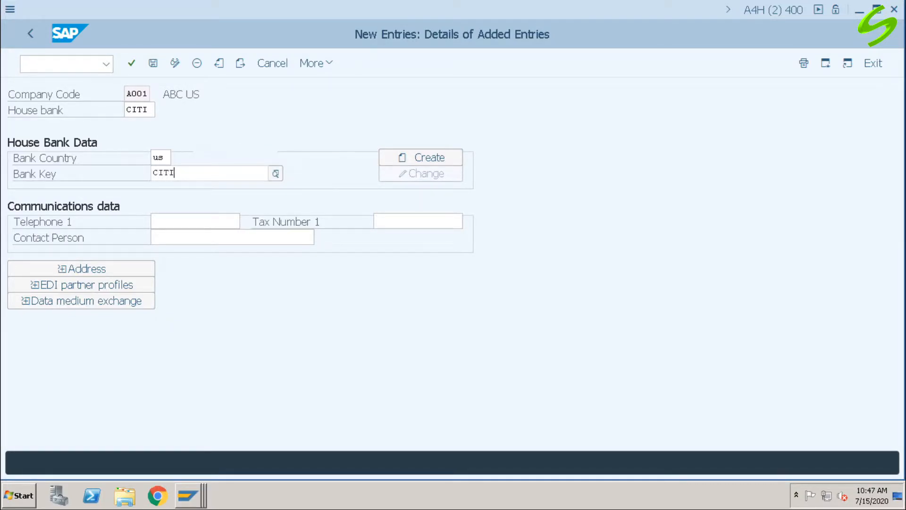
pyautogui.write('12345')
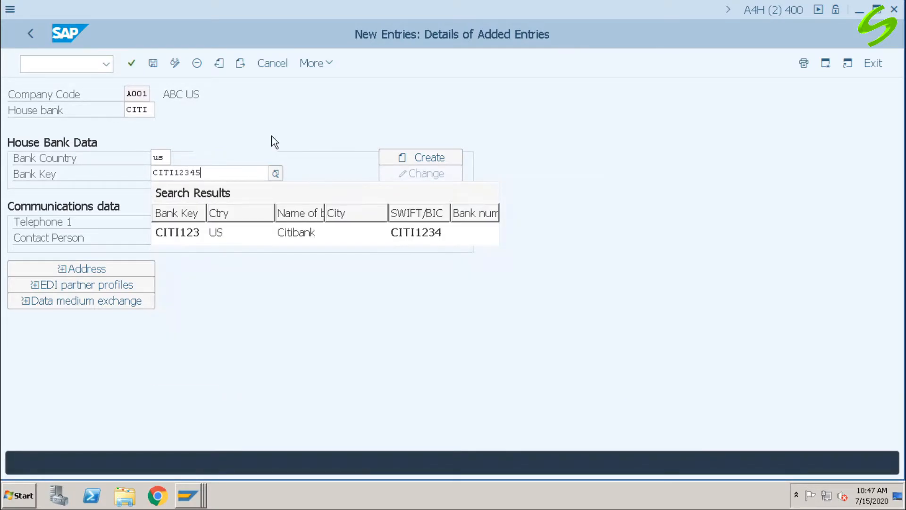
# Step: Create the bank data with bank name Citibank and save house bank CITI under the customizing request abc config
pyautogui.click(423, 158)
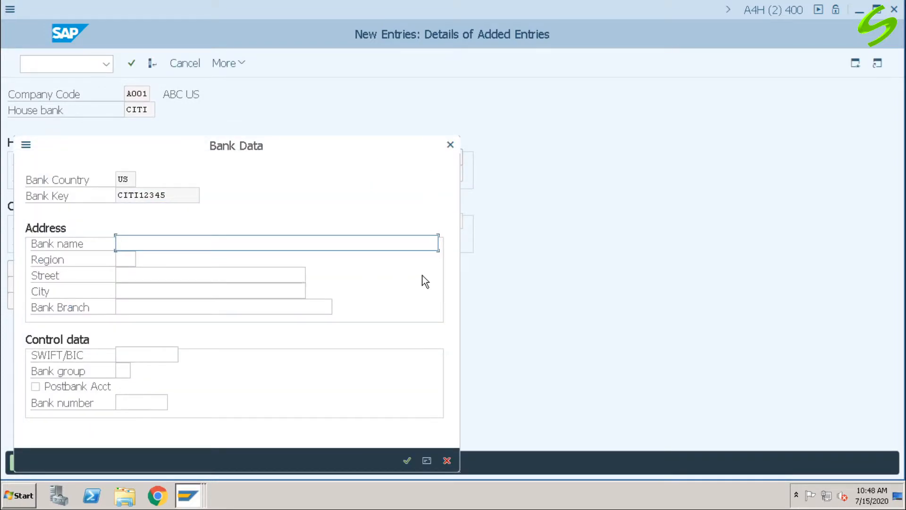
pyautogui.write('Citibank')
pyautogui.click(407, 460)
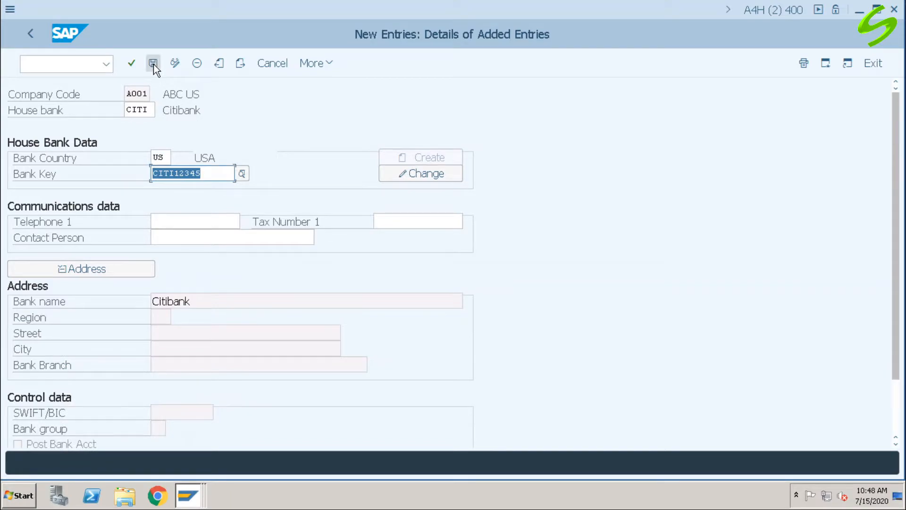
pyautogui.click(154, 64)
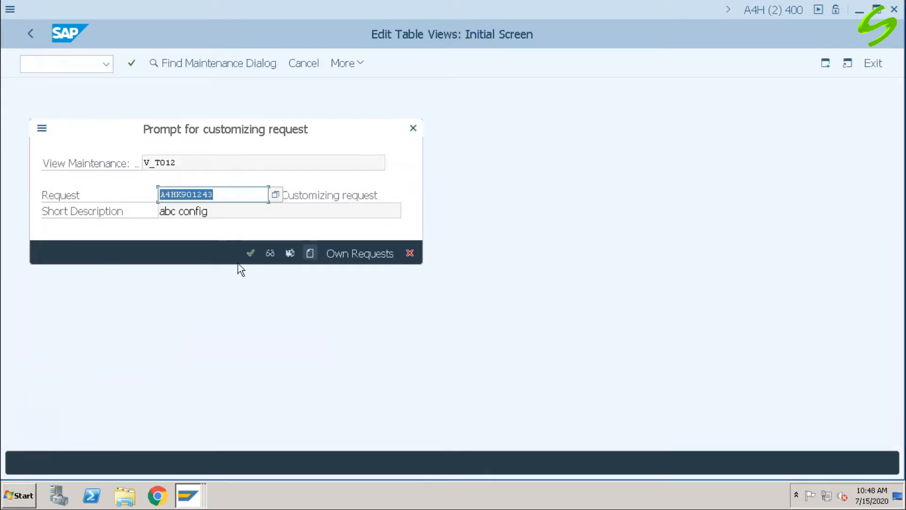
pyautogui.click(251, 253)
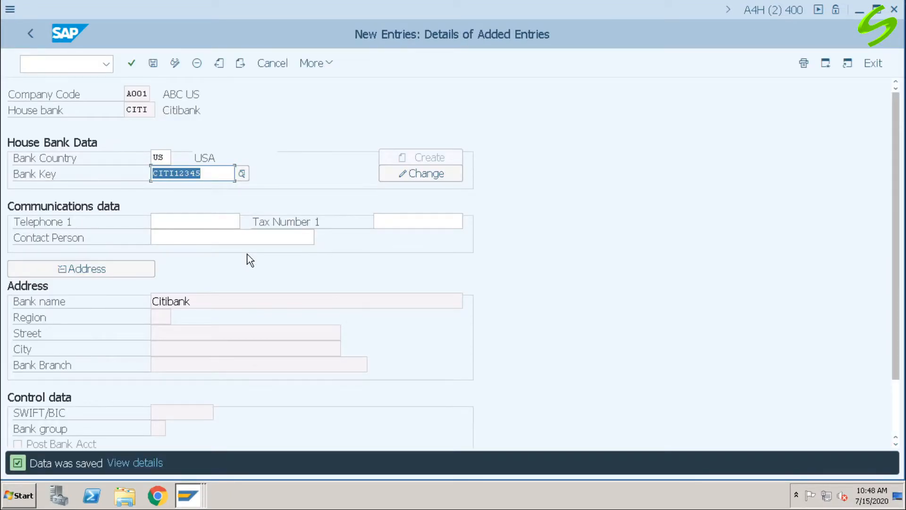
# Step: Reopen transaction FI12 and show the house banks of company code A001
pyautogui.click(83, 67)
pyautogui.write('/n')
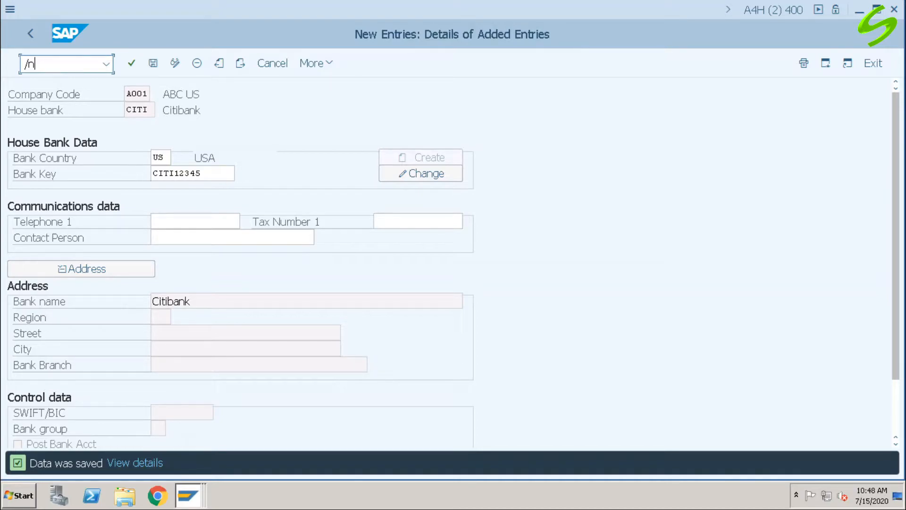
pyautogui.write('fi12')
pyautogui.press('Return')
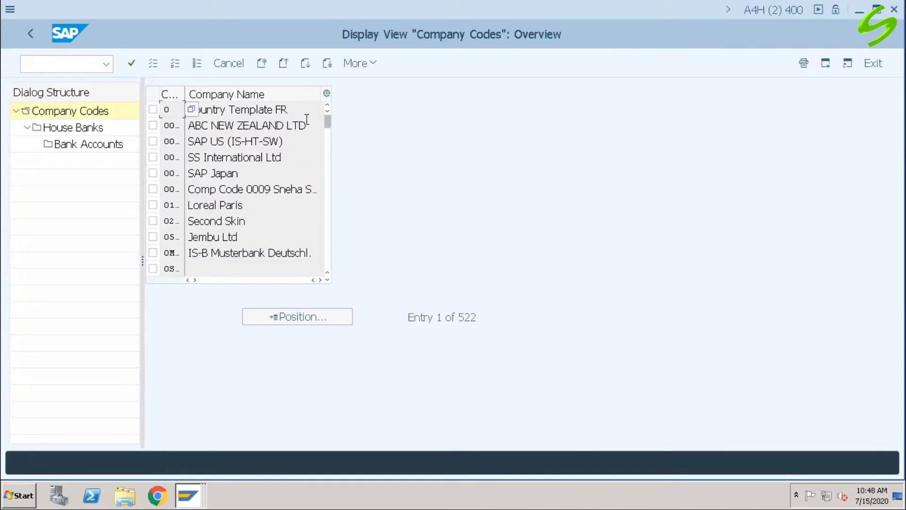
pyautogui.click(303, 314)
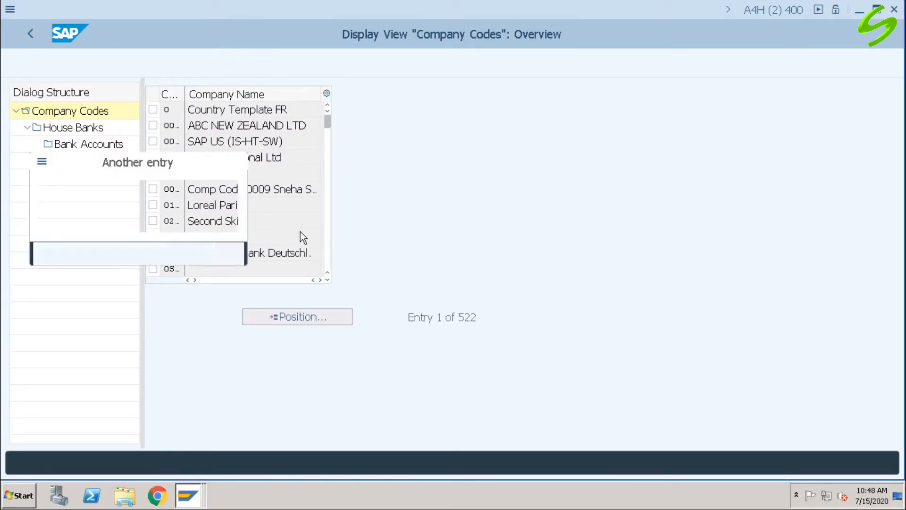
pyautogui.write('a001')
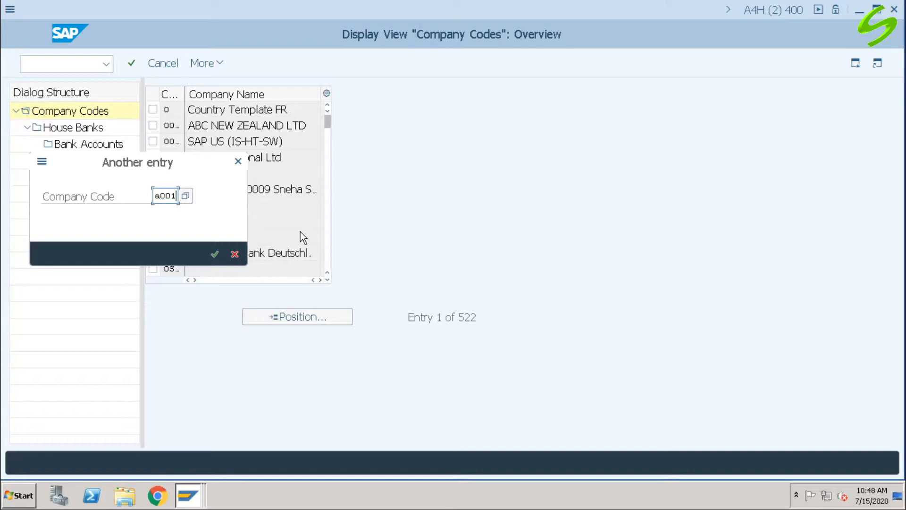
pyautogui.click(217, 254)
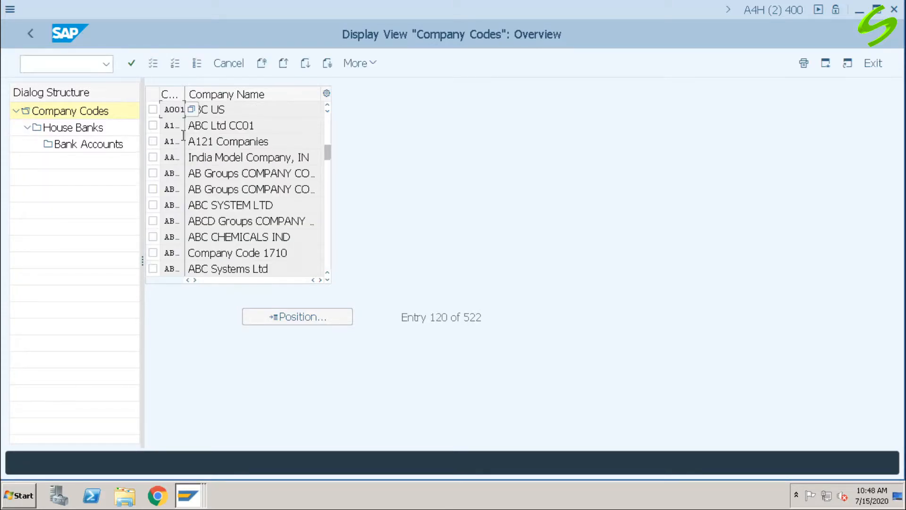
pyautogui.doubleClick(68, 133)
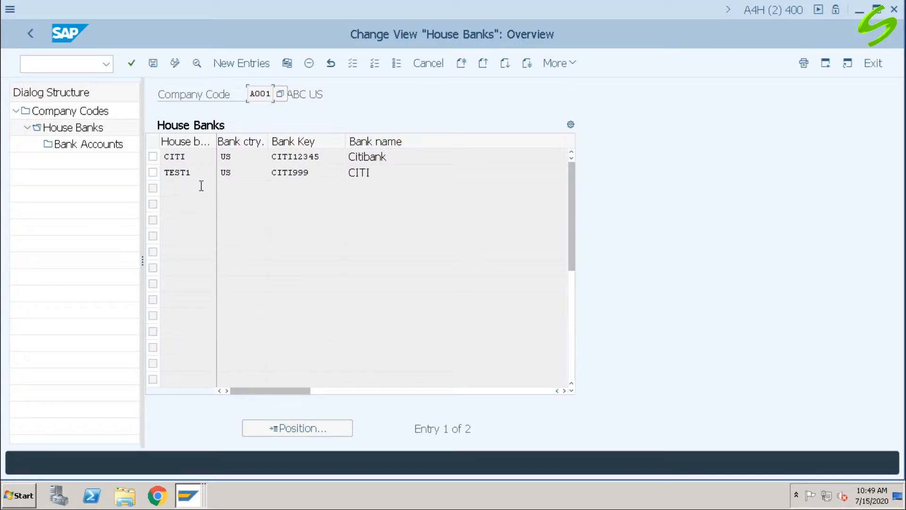
# Step: Select house bank CITI and open its Bank Accounts overview, acknowledging the read-access notice
pyautogui.click(152, 156)
pyautogui.doubleClick(101, 146)
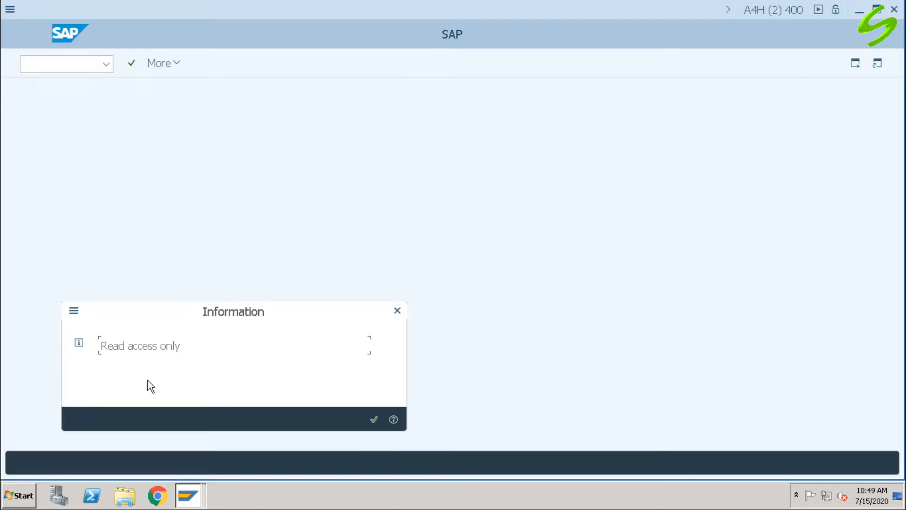
pyautogui.click(375, 419)
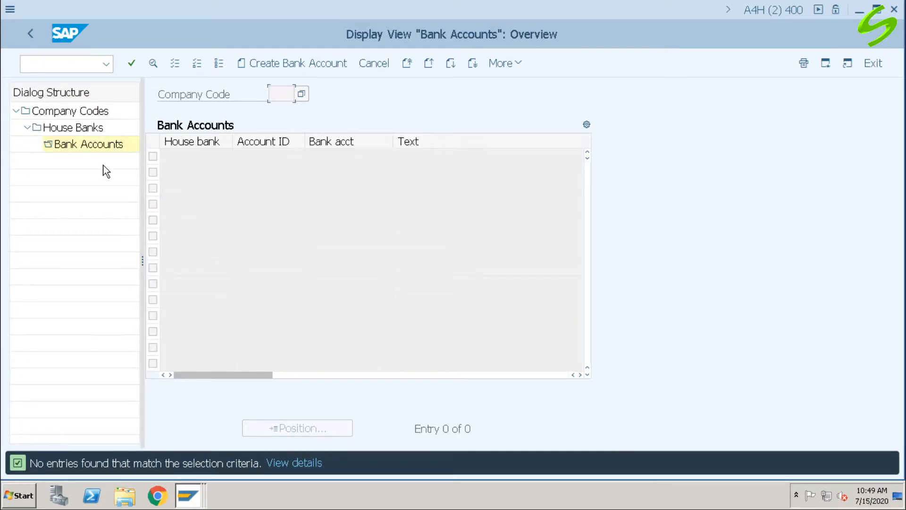
# Step: Start creating a bank account, dismissing the browser prompts and maximizing the New Bank Account form
pyautogui.click(281, 64)
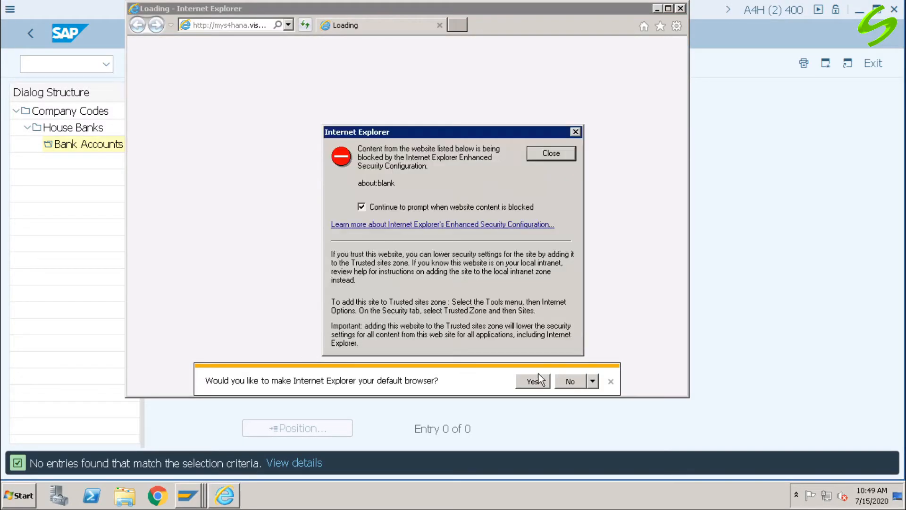
pyautogui.click(549, 152)
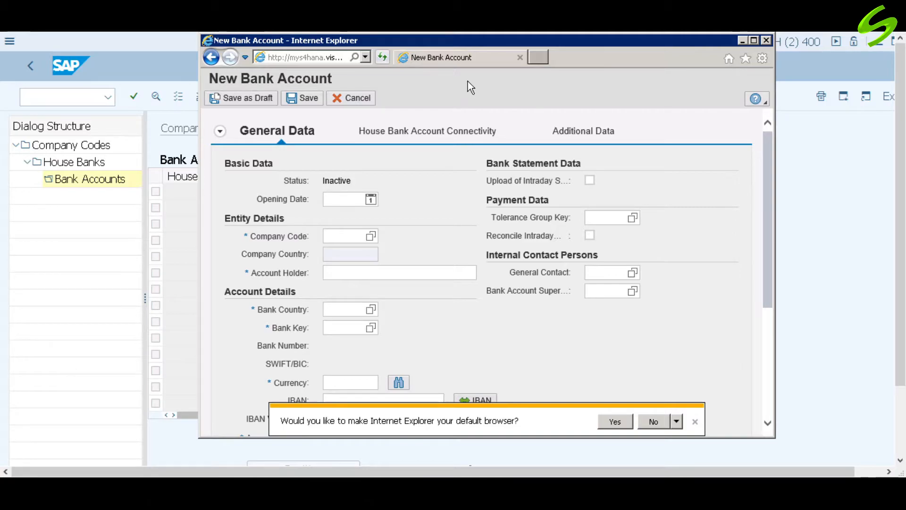
pyautogui.click(660, 423)
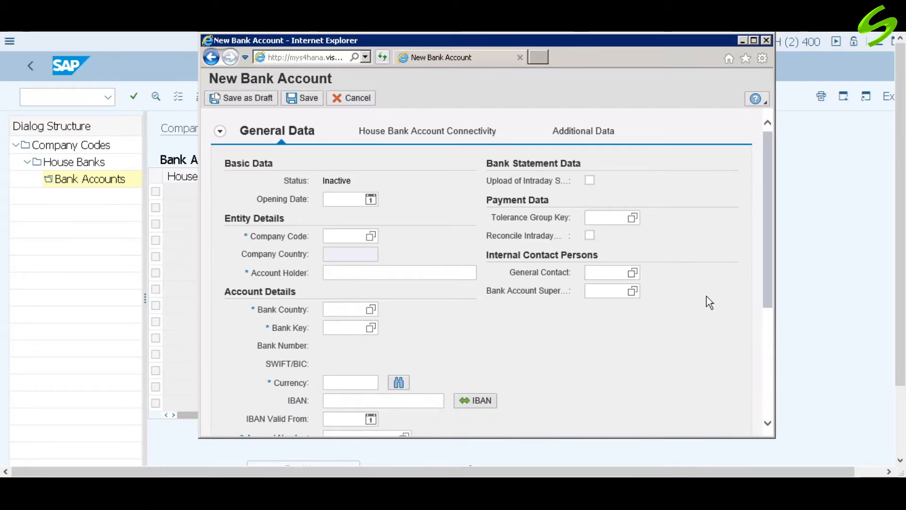
pyautogui.click(754, 40)
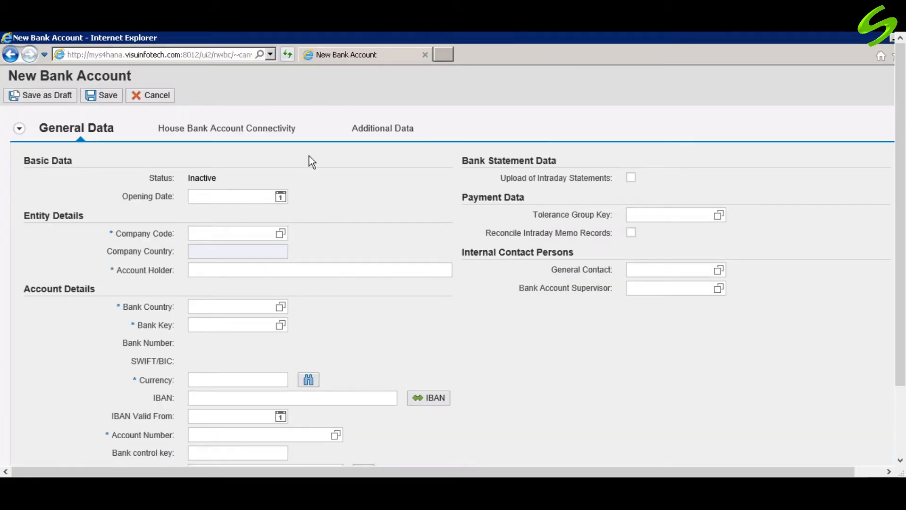
pyautogui.click(868, 28)
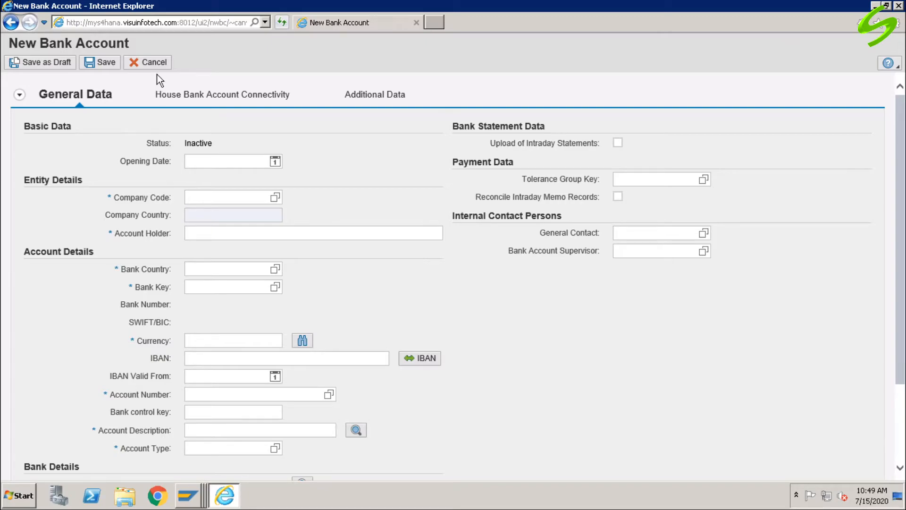
# Step: Set the new bank account's opening date to 15.07.2020 and its company code to A001
pyautogui.click(275, 162)
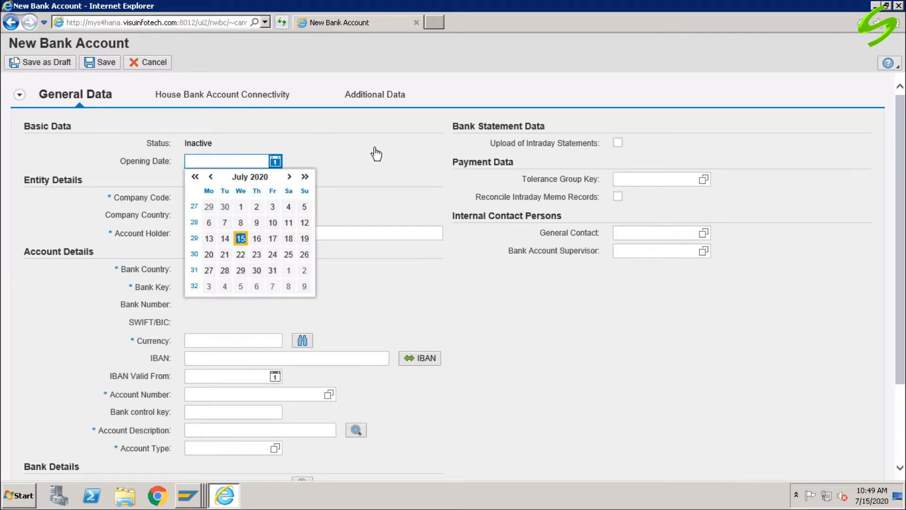
pyautogui.click(241, 238)
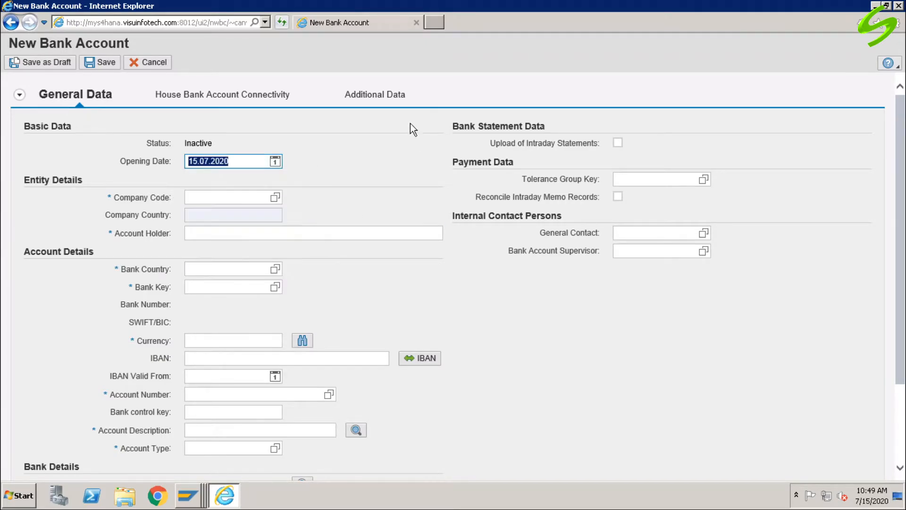
pyautogui.click(245, 195)
pyautogui.write('a001')
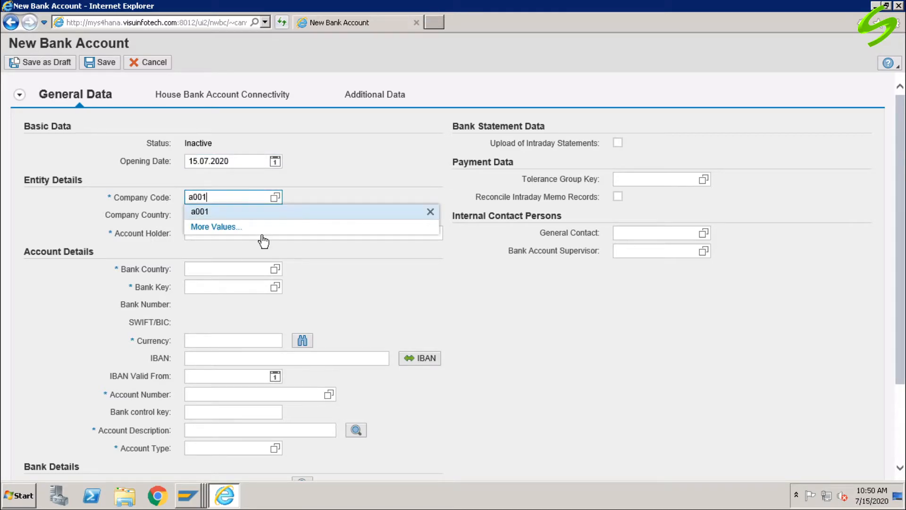
pyautogui.click(215, 212)
# Step: Enter ABC US as the account holder of the new bank account
pyautogui.click(219, 234)
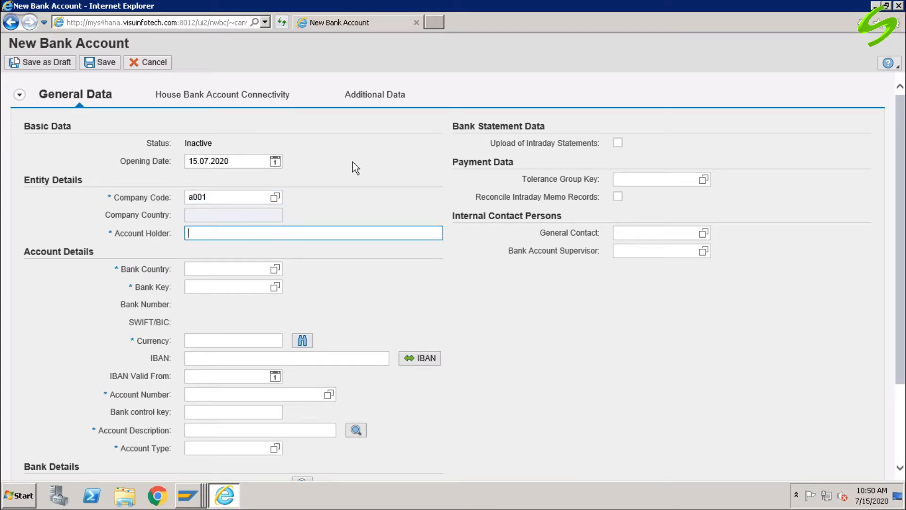
pyautogui.write('ABC Company')
pyautogui.press('BackSpace')
pyautogui.press('BackSpace')
pyautogui.press('BackSpace')
pyautogui.press('BackSpace')
pyautogui.press('BackSpace')
pyautogui.press('BackSpace')
pyautogui.press('BackSpace')
pyautogui.write('US')
pyautogui.press('Tab')
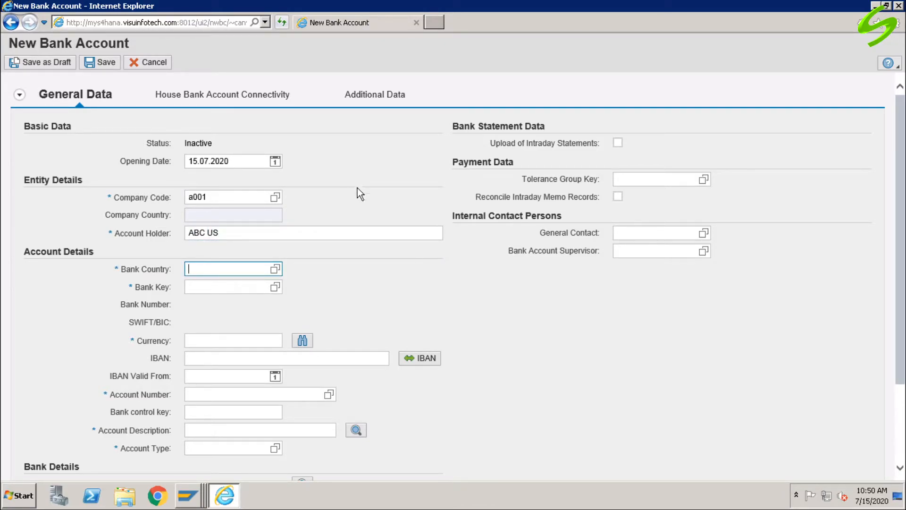
# Step: Set the bank country to US and choose bank key CITI12345 for Citibank from the value help
pyautogui.write('us')
pyautogui.press('Tab')
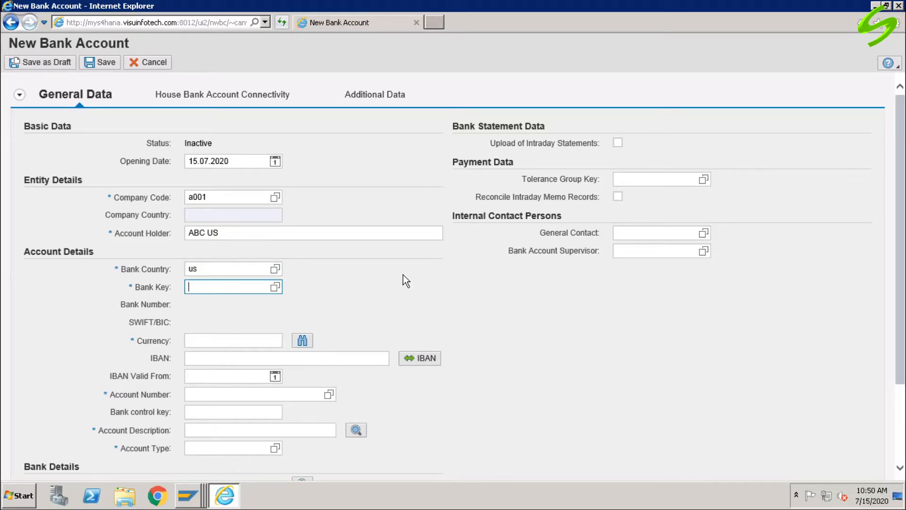
pyautogui.click(275, 286)
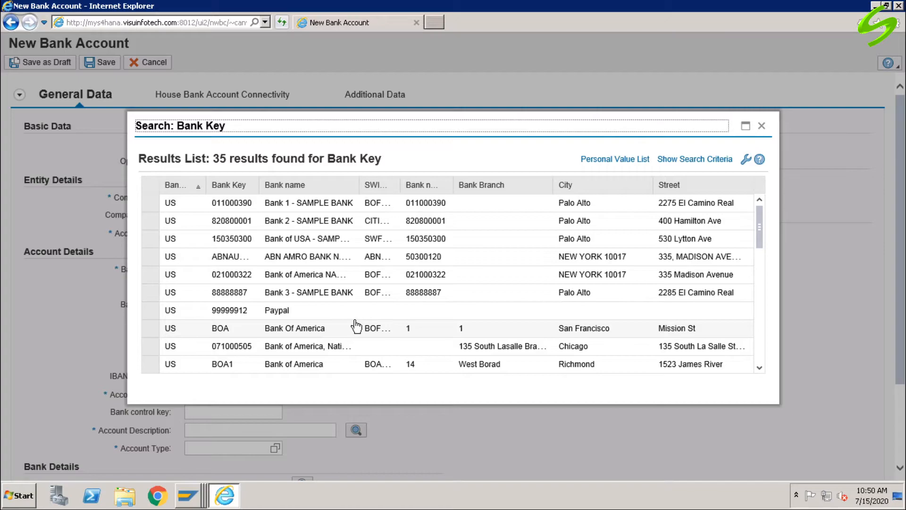
pyautogui.scroll(-9, 356, 325)
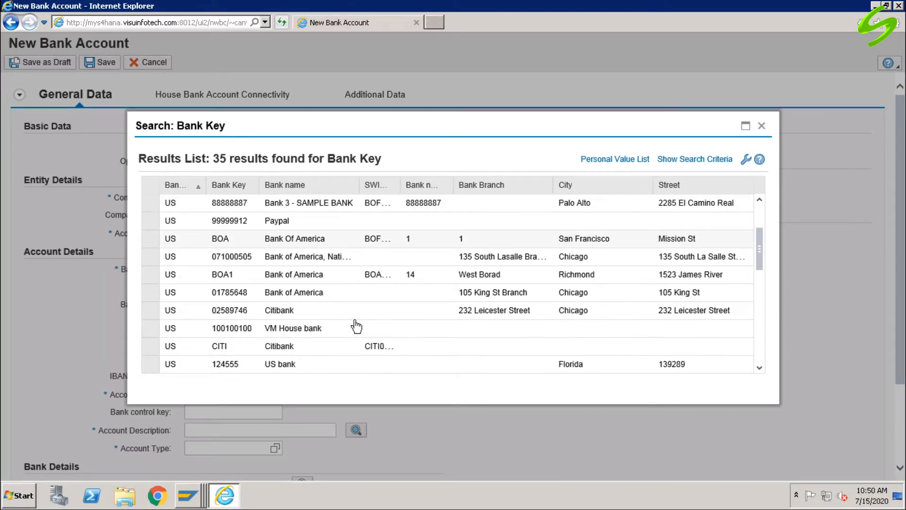
pyautogui.scroll(-1, 356, 326)
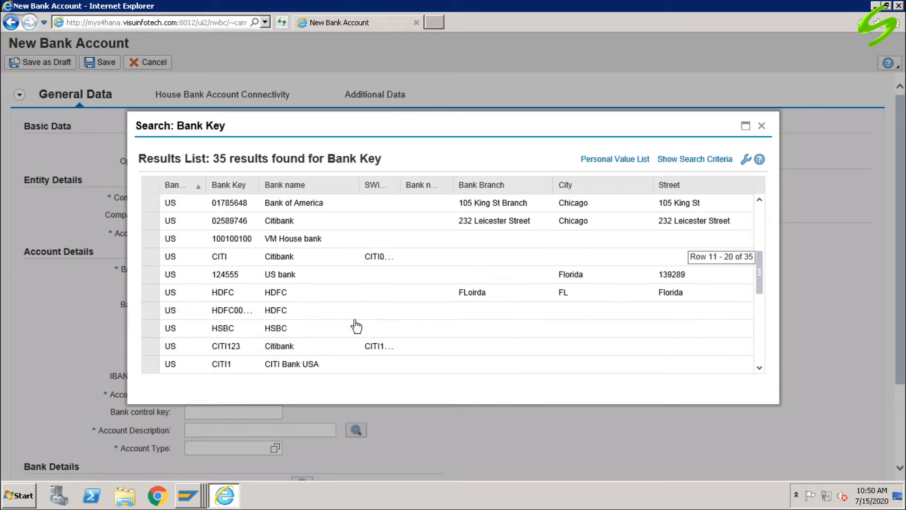
pyautogui.scroll(-5, 356, 326)
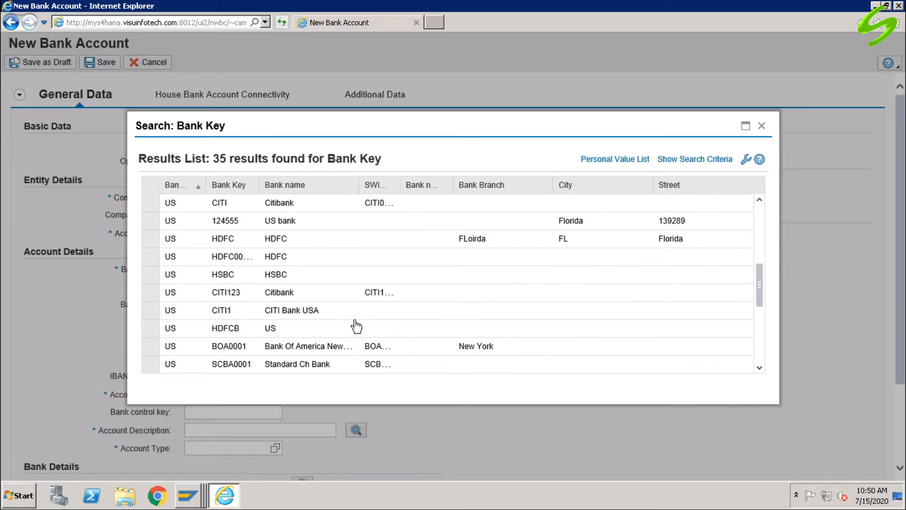
pyautogui.scroll(-10, 356, 326)
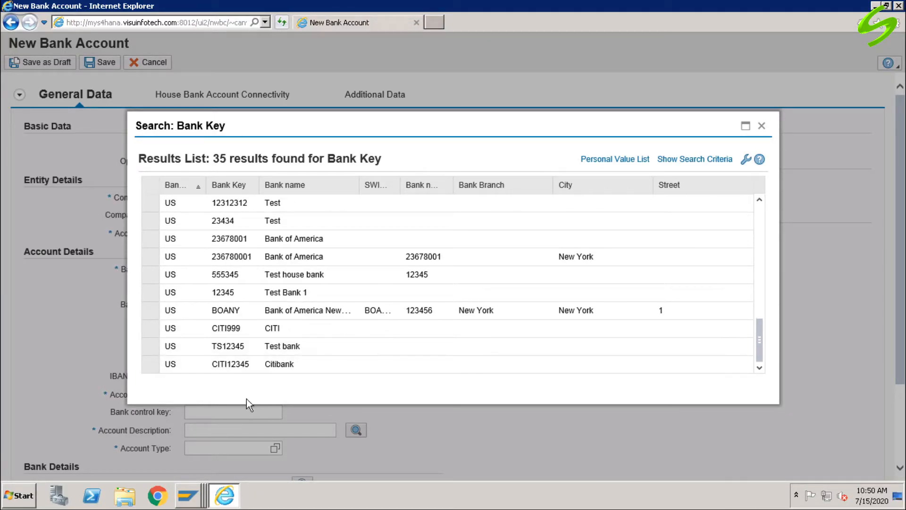
pyautogui.click(157, 370)
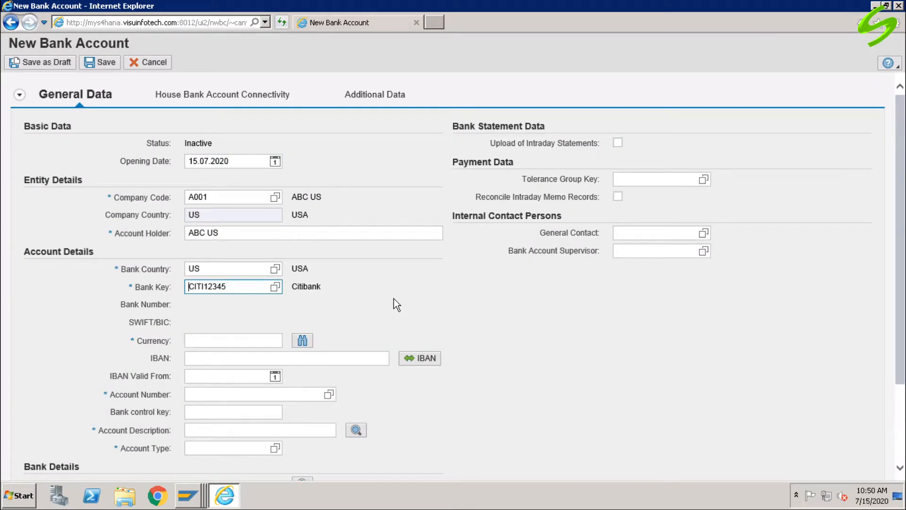
# Step: Set the account currency to USD and enter the bank account number
pyautogui.scroll(-2, 393, 298)
pyautogui.click(216, 279)
pyautogui.write('usd')
pyautogui.click(203, 332)
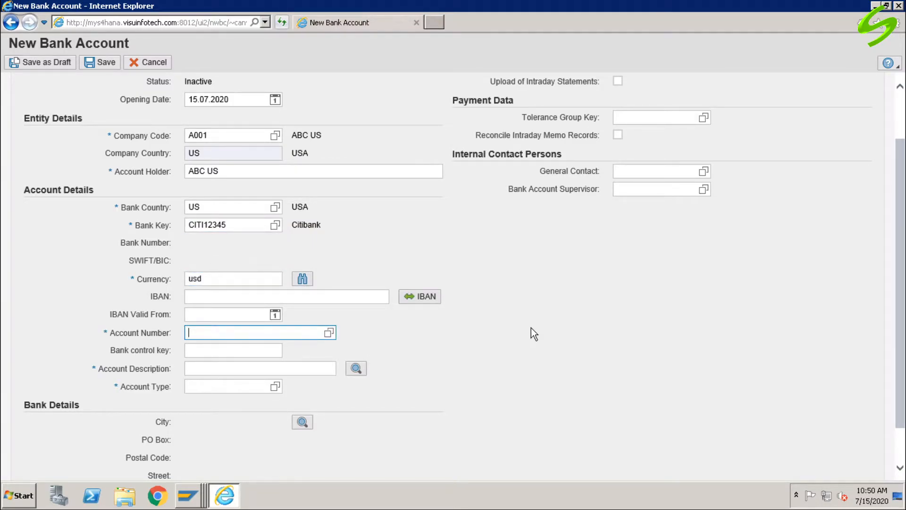
pyautogui.write('CITI')
pyautogui.write('1000000')
pyautogui.press('BackSpace')
pyautogui.press('BackSpace')
pyautogui.press('BackSpace')
pyautogui.write('1')
# Step: Enter Citi Bank Operations A/c as the account description
pyautogui.click(216, 369)
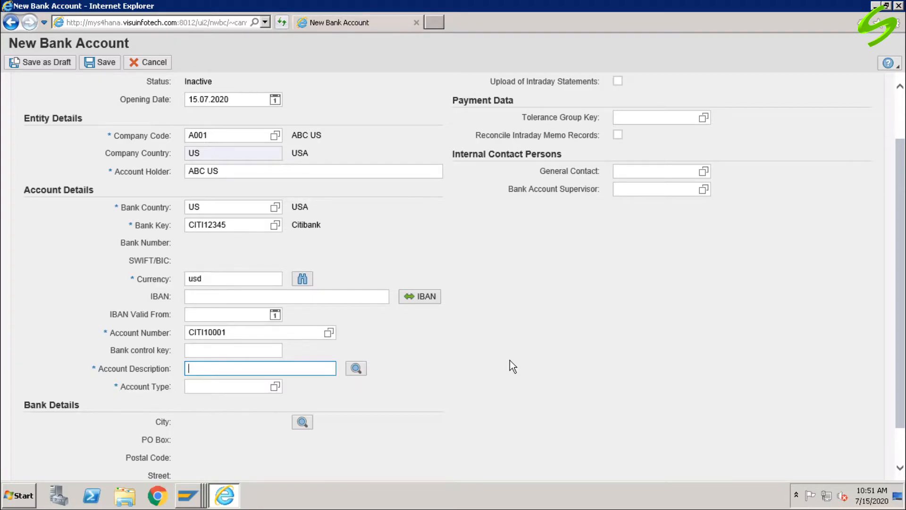
pyautogui.write('CITI')
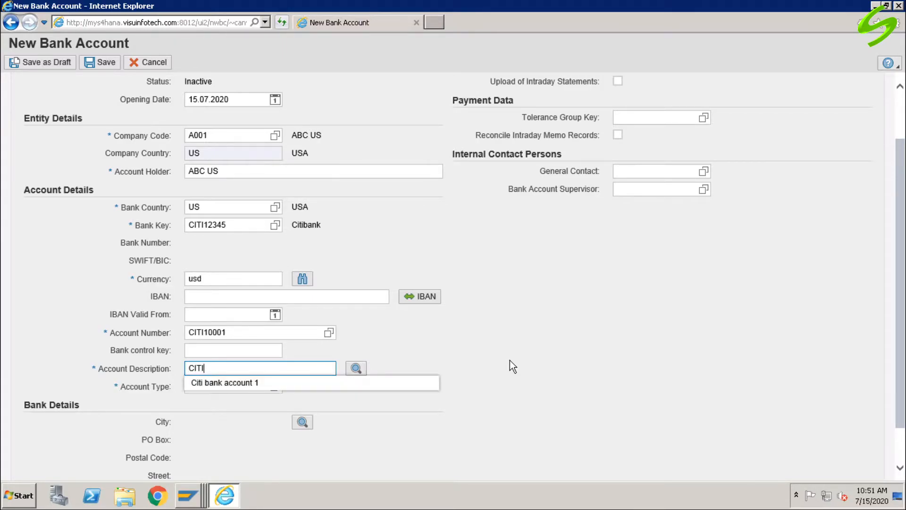
pyautogui.press('Down')
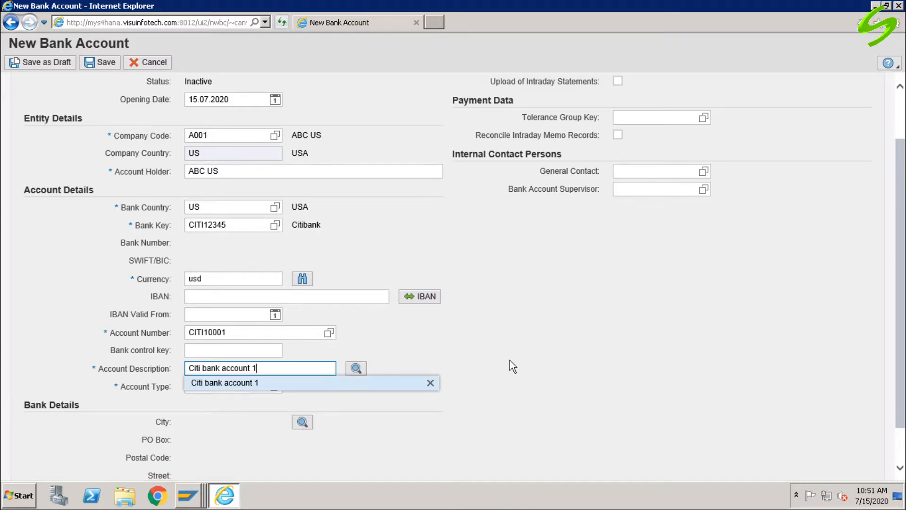
pyautogui.press('BackSpace')
pyautogui.press('BackSpace')
pyautogui.press('BackSpace')
pyautogui.press('BackSpace')
pyautogui.press('BackSpace')
pyautogui.press('BackSpace')
pyautogui.press('BackSpace')
pyautogui.press('BackSpace')
pyautogui.press('BackSpace')
pyautogui.press('BackSpace')
pyautogui.press('BackSpace')
pyautogui.press('BackSpace')
pyautogui.press('BackSpace')
pyautogui.press('BackSpace')
pyautogui.write('Bank Operations A/c')
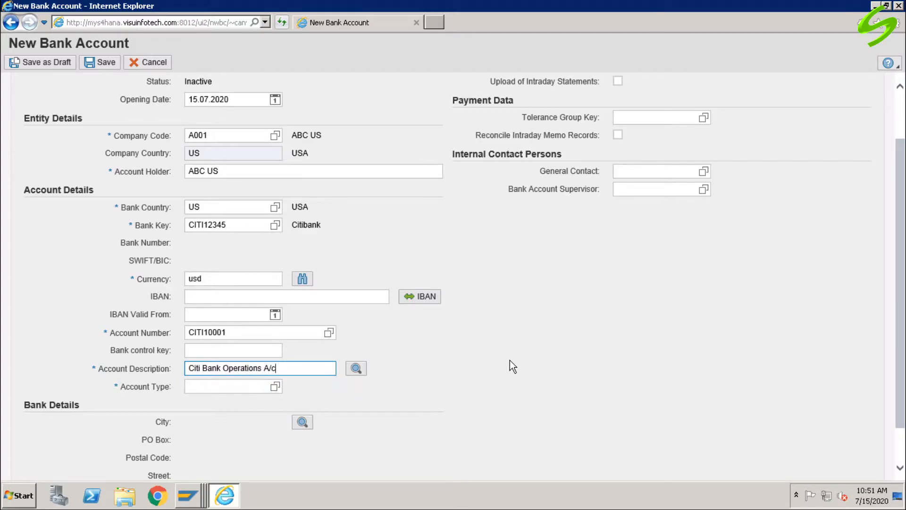
# Step: Set the account type to 01 Current Account and replace the account number with one containing only digits
pyautogui.click(275, 385)
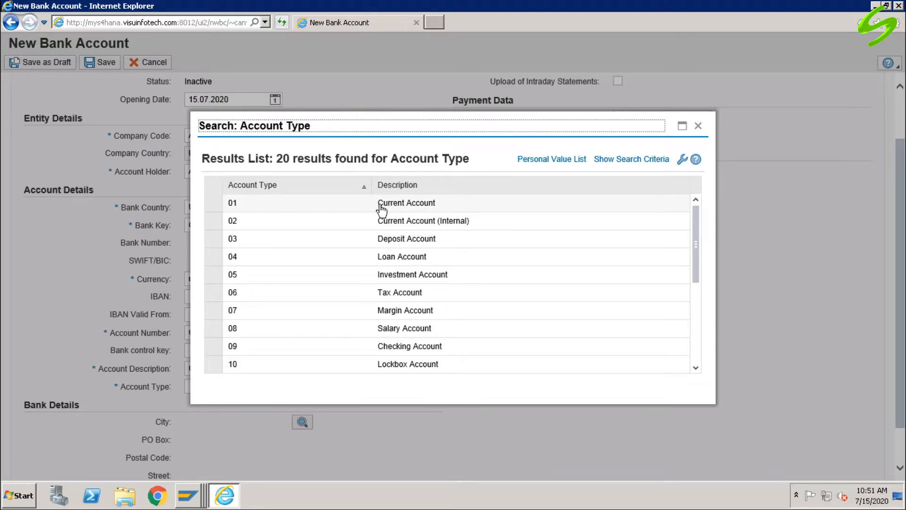
pyautogui.click(218, 208)
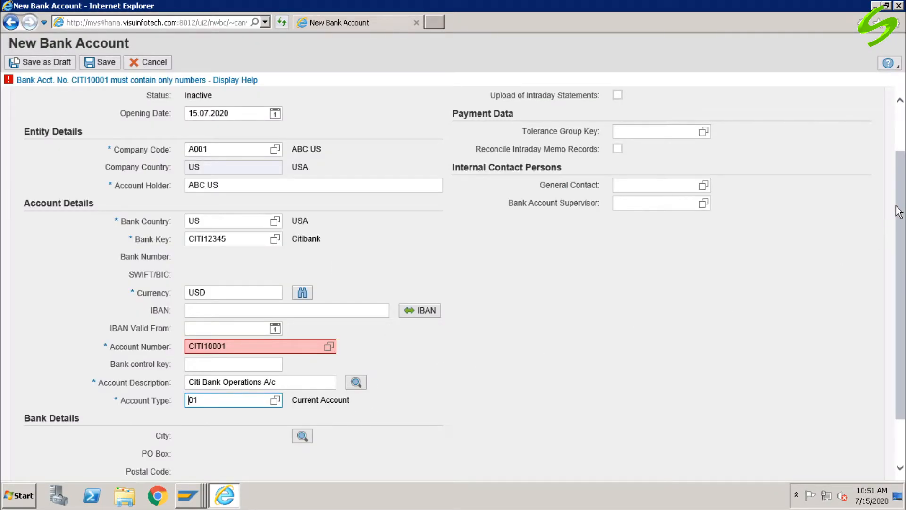
pyautogui.scroll(-2, 901, 225)
pyautogui.click(286, 290)
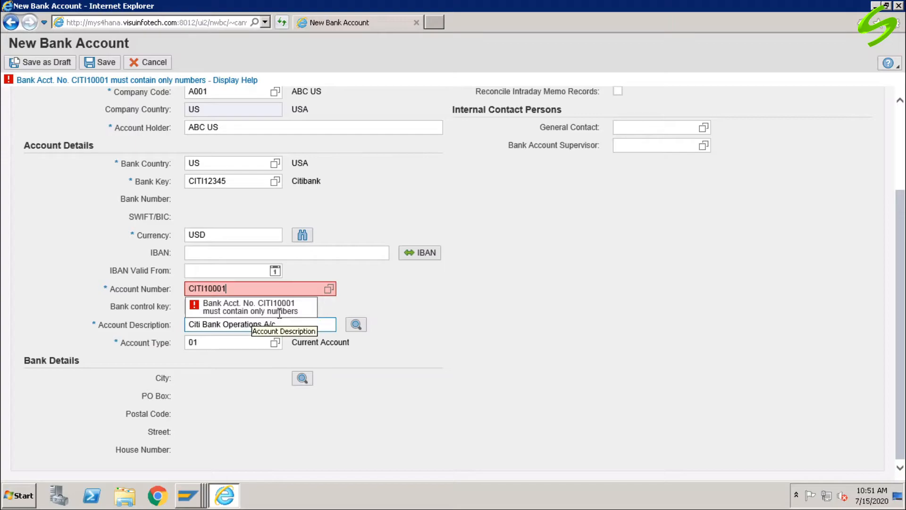
pyautogui.moveTo(238, 288); pyautogui.dragTo(161, 291)
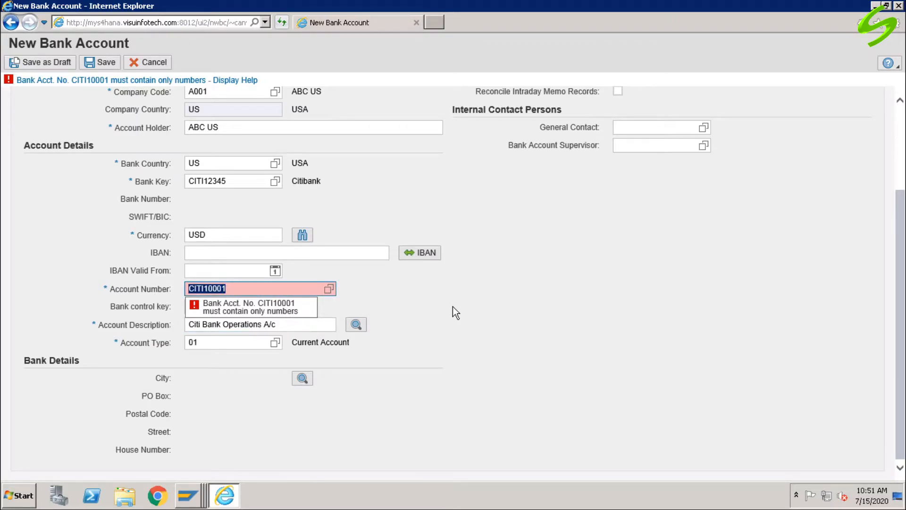
pyautogui.write('10')
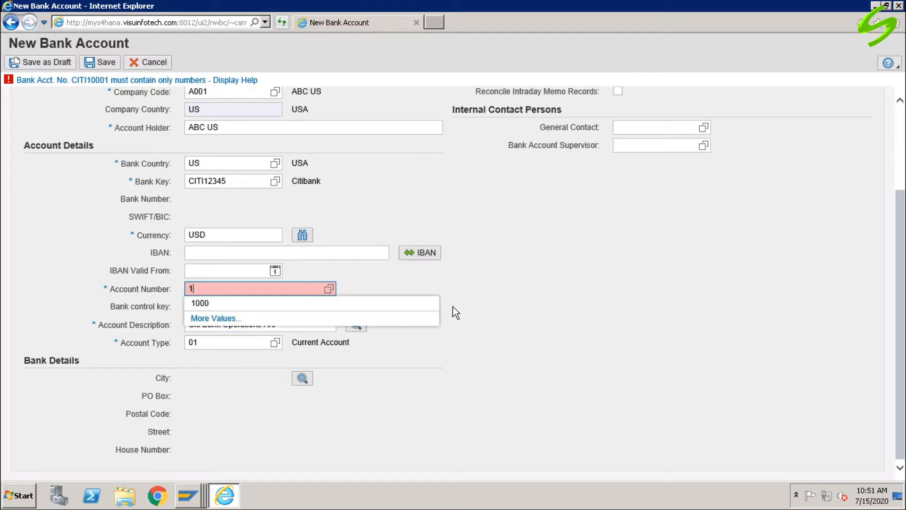
pyautogui.write('0001')
pyautogui.press('Return')
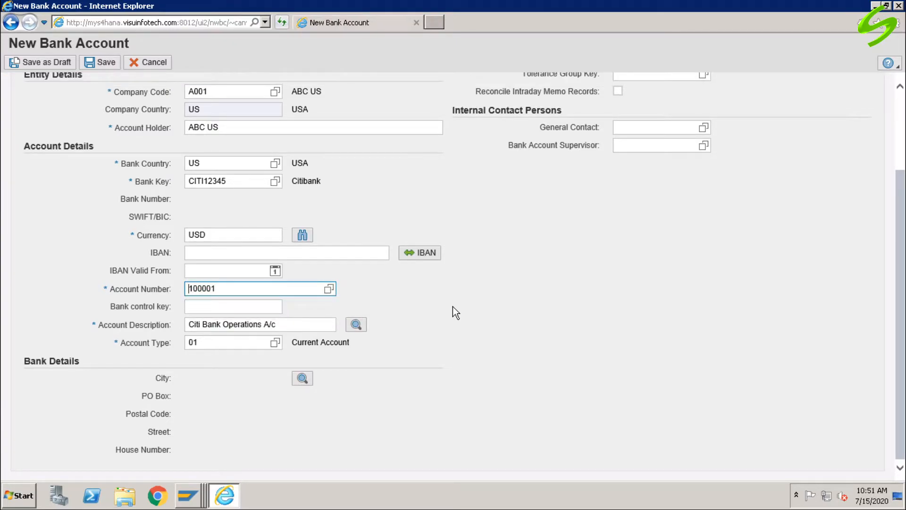
# Step: Add a house bank account connectivity entry for the bank account and enter CITI as the house bank account
pyautogui.scroll(3, 481, 336)
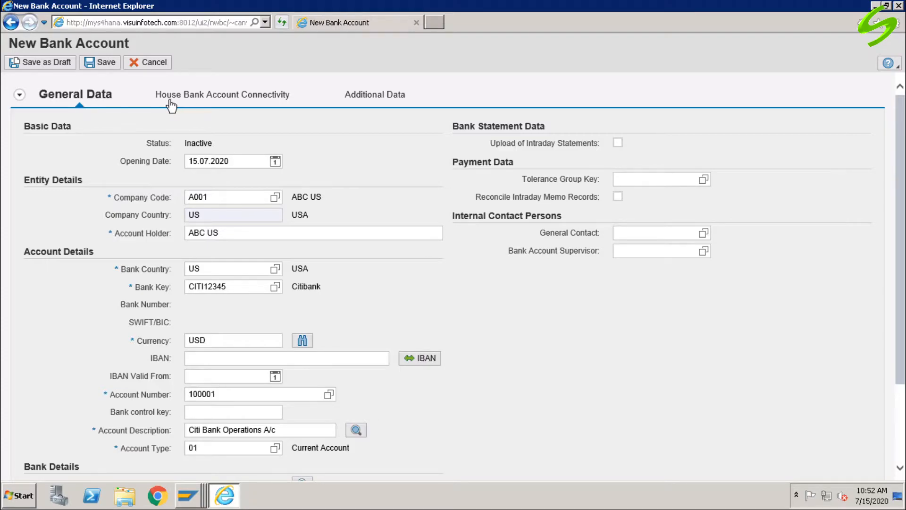
pyautogui.click(230, 97)
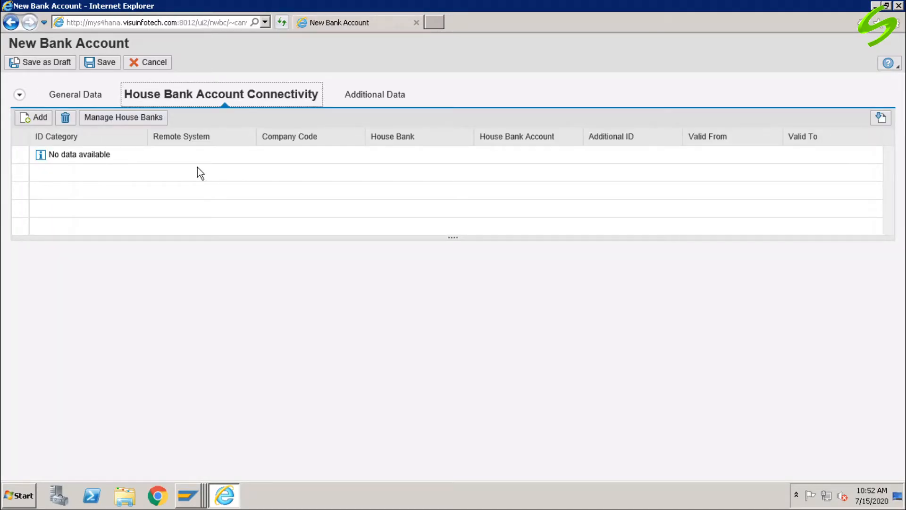
pyautogui.click(39, 118)
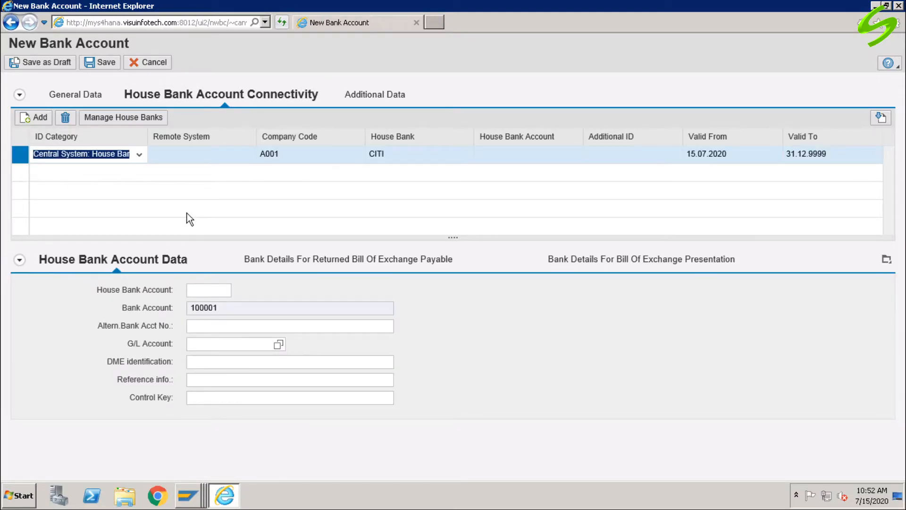
pyautogui.click(208, 289)
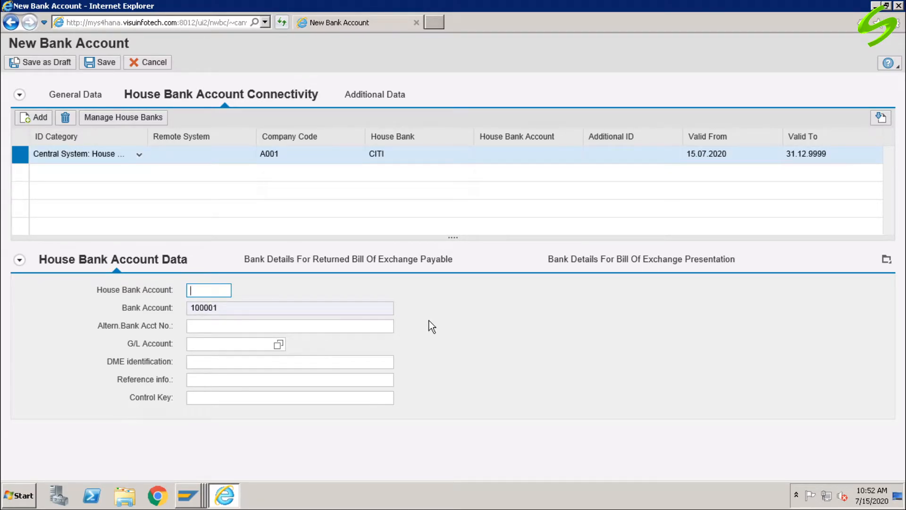
pyautogui.write('CITI')
# Step: Search the G/L accounts of company code A001 for a bank account to assign, and close the results
pyautogui.click(197, 357)
pyautogui.click(219, 357)
pyautogui.click(278, 358)
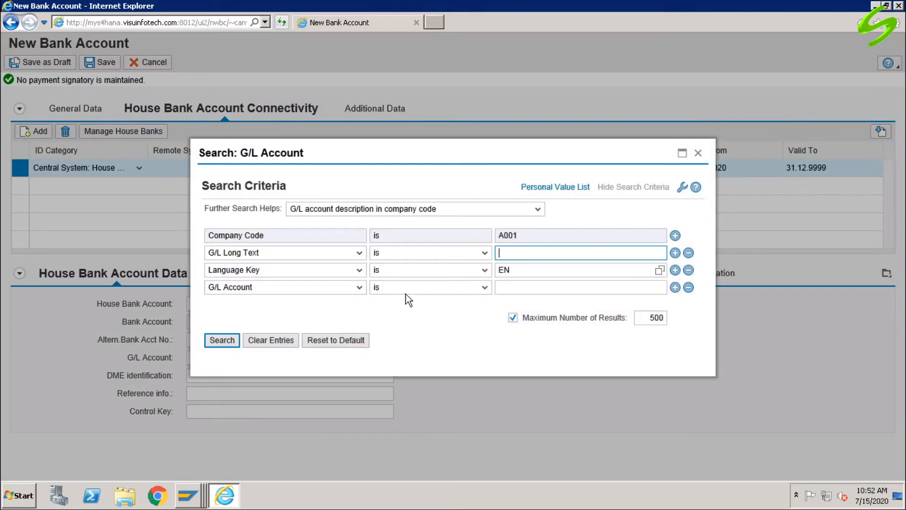
pyautogui.click(223, 342)
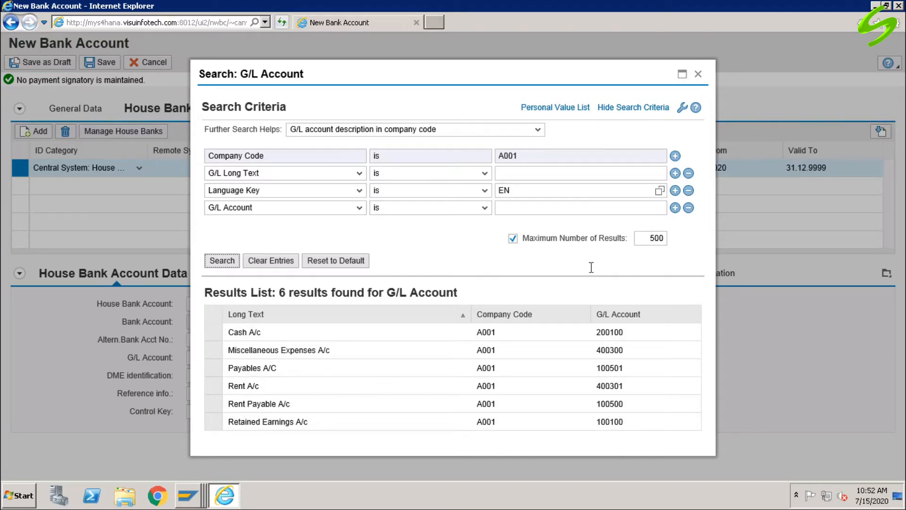
pyautogui.click(698, 75)
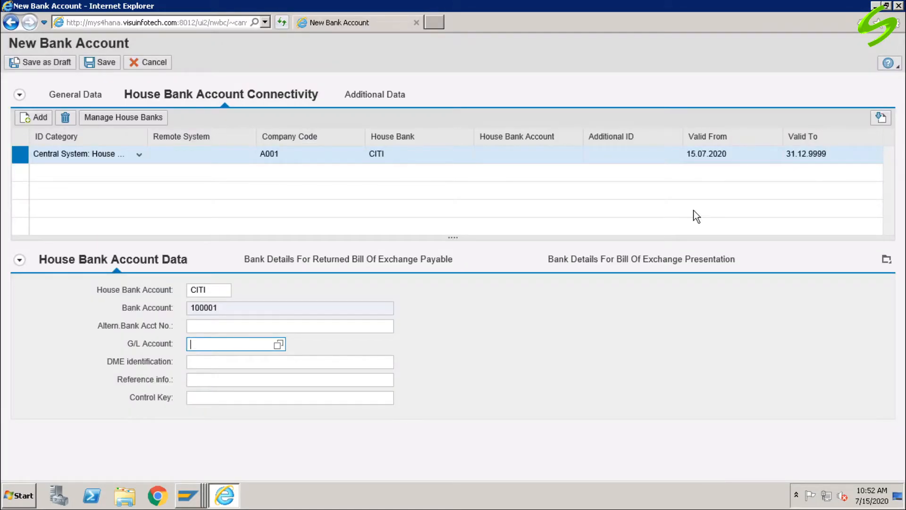
# Step: Switch to SAP GUI and open transaction FS00 in a new session to maintain G/L accounts centrally
pyautogui.click(887, 6)
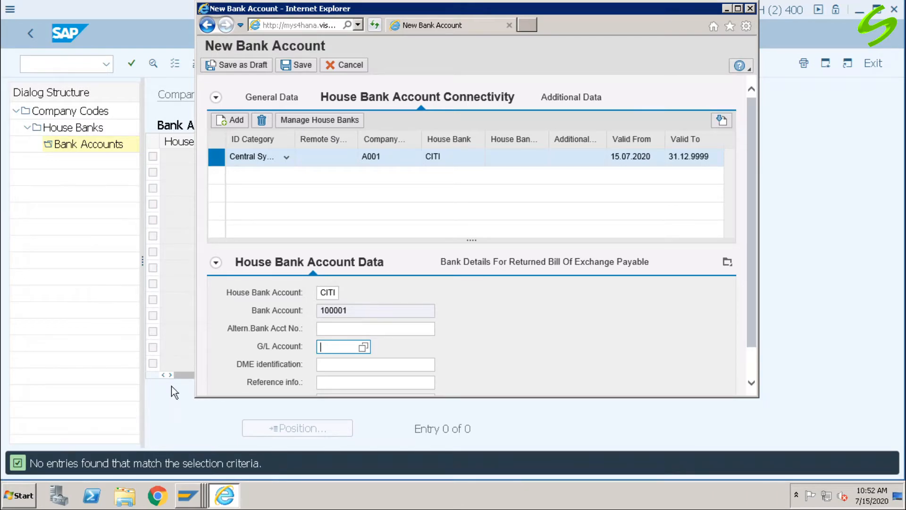
pyautogui.click(826, 64)
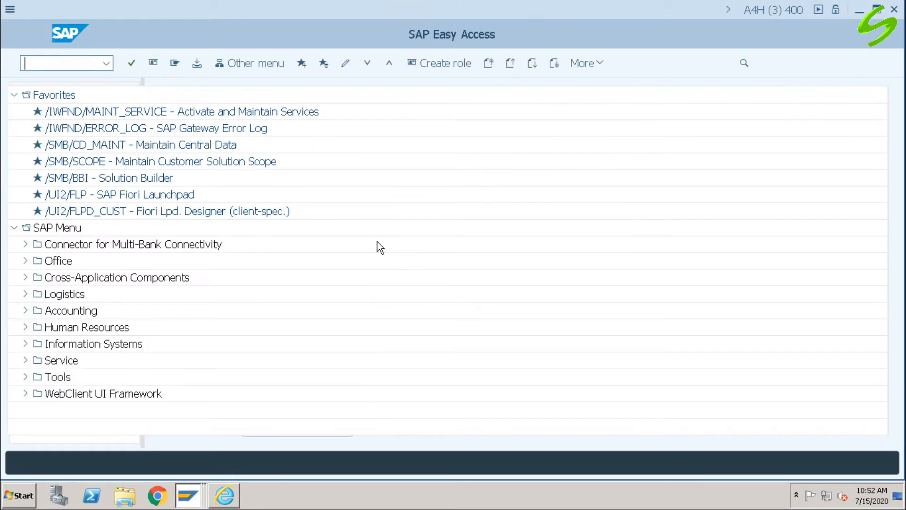
pyautogui.write('fs00')
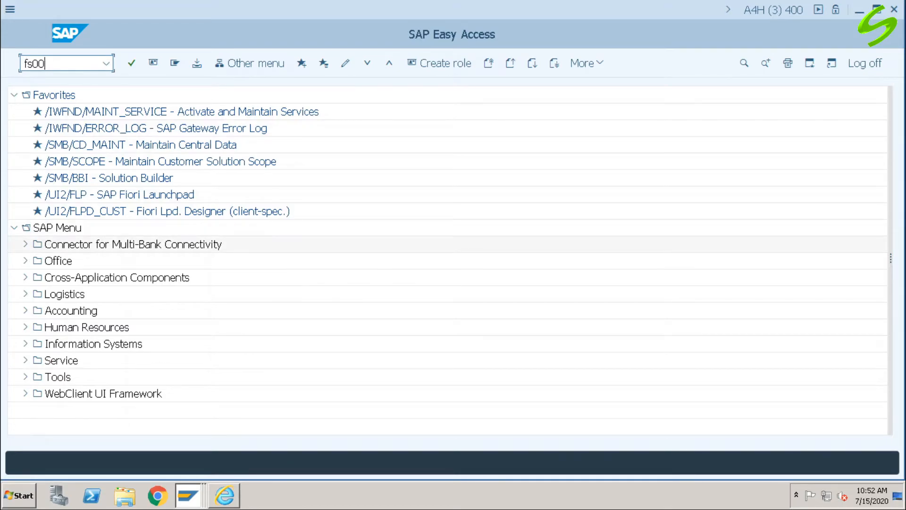
pyautogui.press('Return')
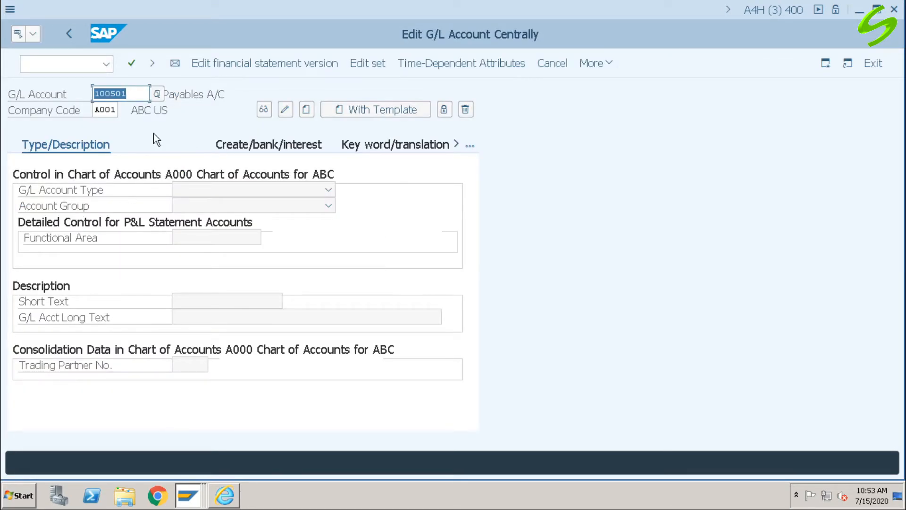
pyautogui.write('10020')
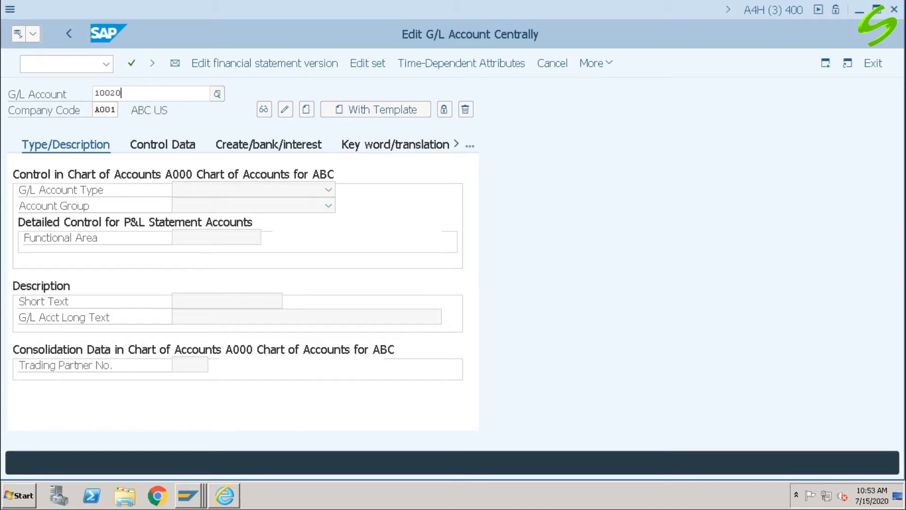
pyautogui.write('5')
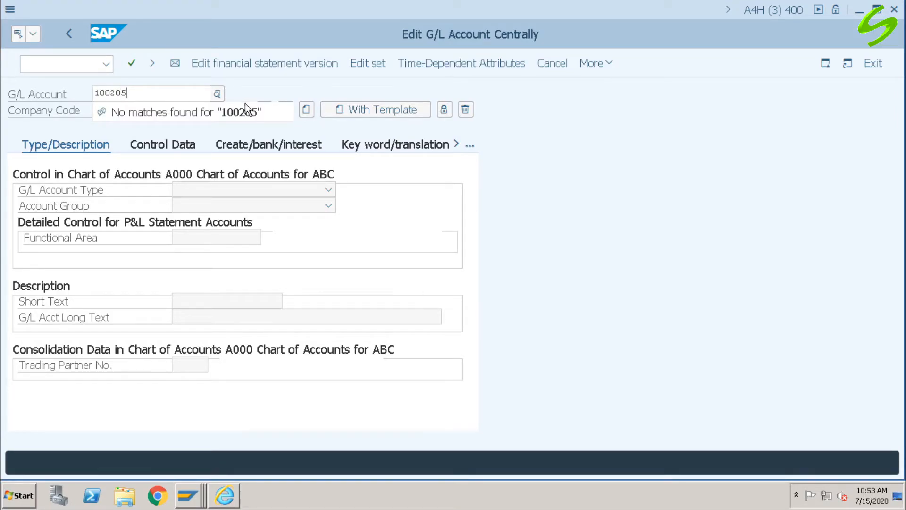
pyautogui.press('Return')
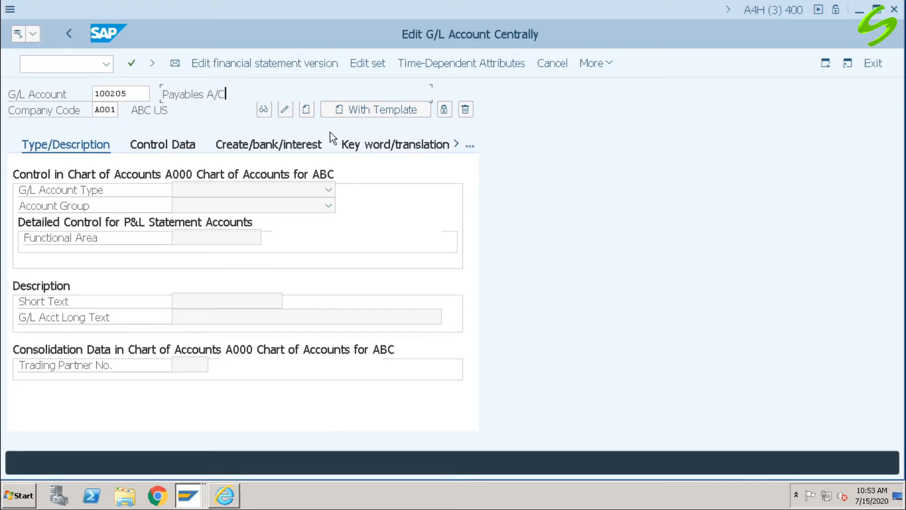
pyautogui.click(362, 113)
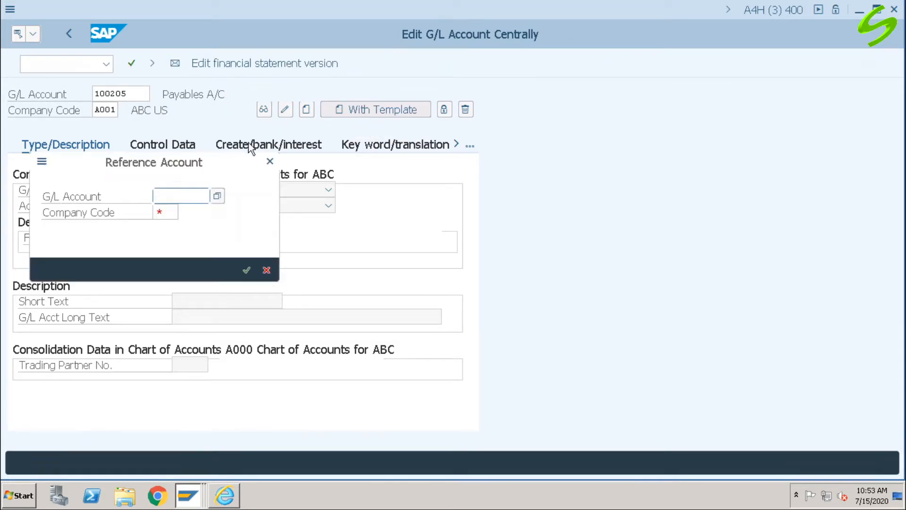
pyautogui.write('100200')
pyautogui.press('Tab')
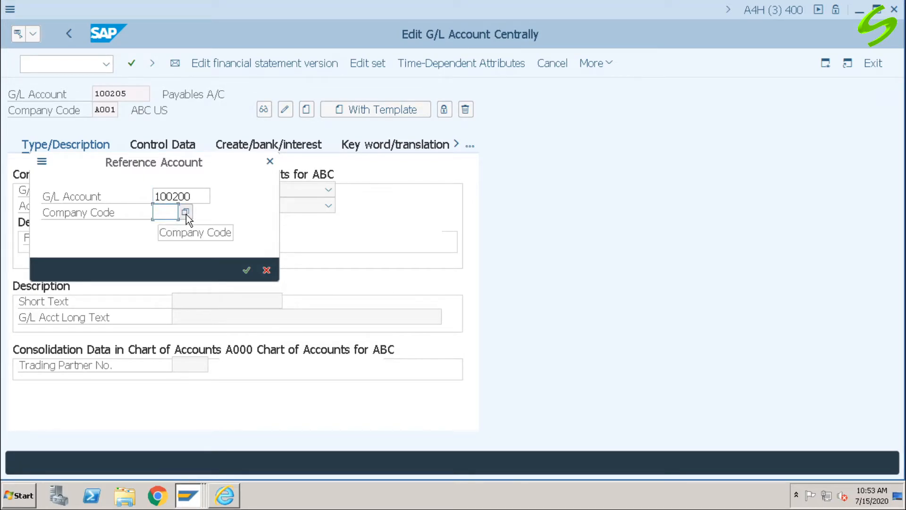
pyautogui.click(267, 270)
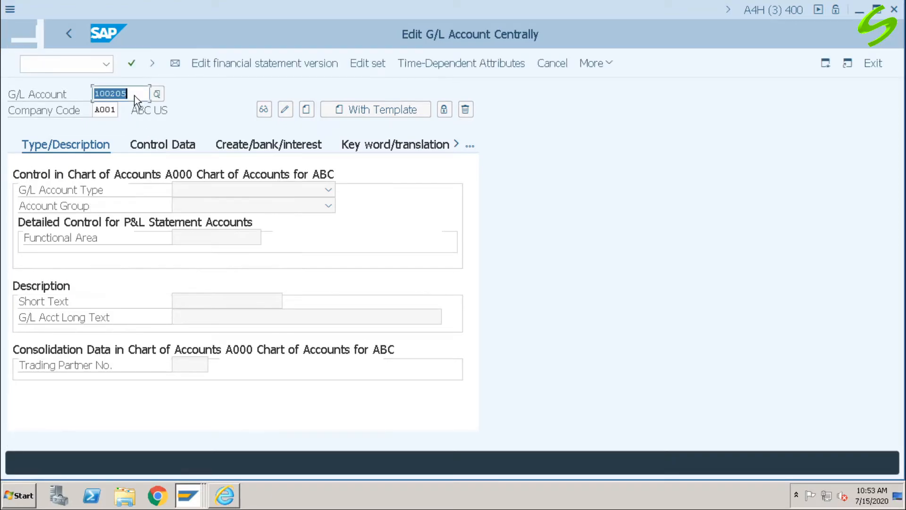
# Step: Start creating G/L account 200105 in company code A001, using account 200100 of company code A001 as the template
pyautogui.write('200105')
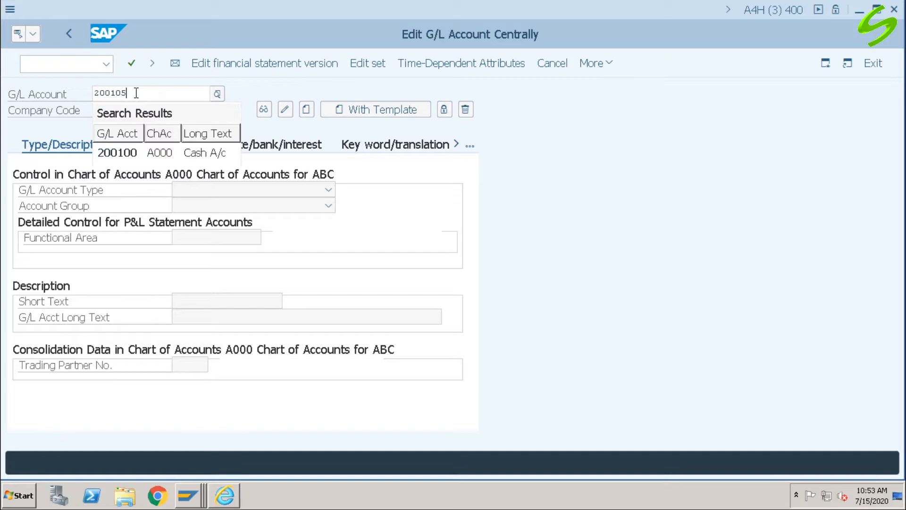
pyautogui.click(379, 111)
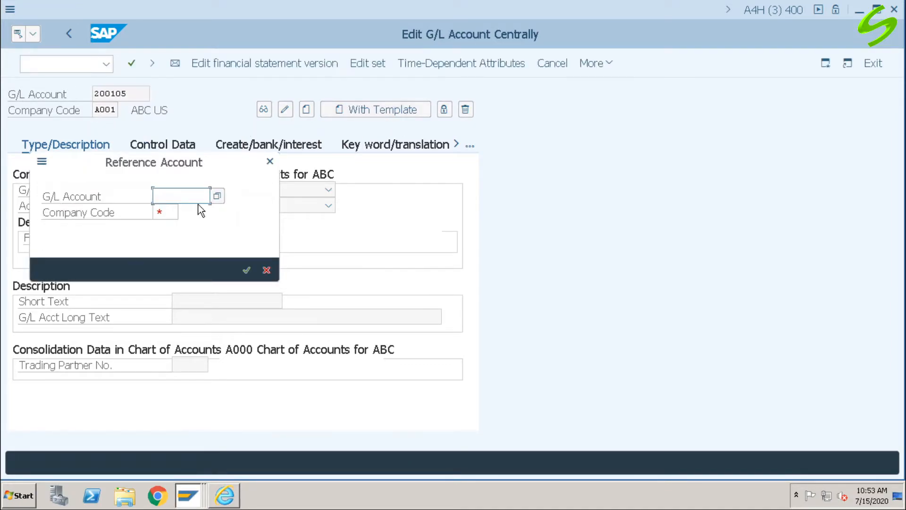
pyautogui.write('200100')
pyautogui.press('Tab')
pyautogui.write('a001')
pyautogui.press('Return')
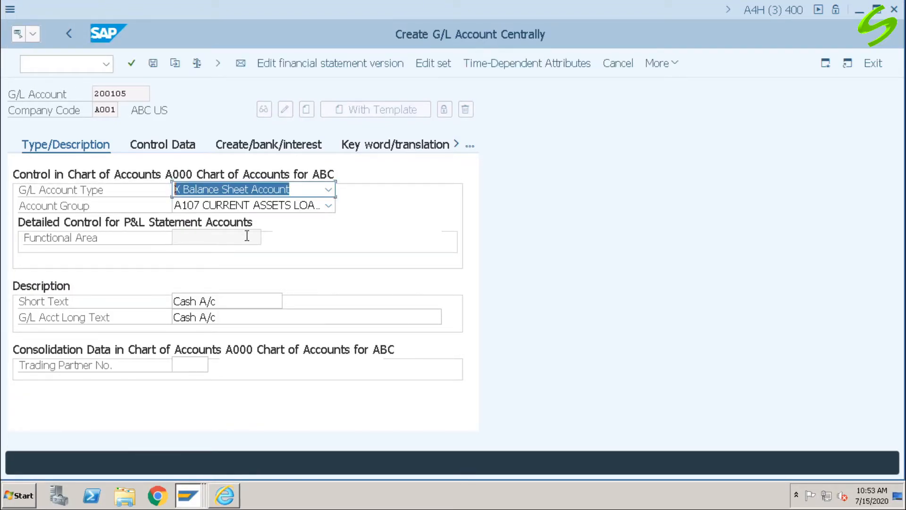
# Step: Set both the short text and the long text of the new G/L account to CITI Bank A/c
pyautogui.doubleClick(194, 301)
pyautogui.write('CITI B')
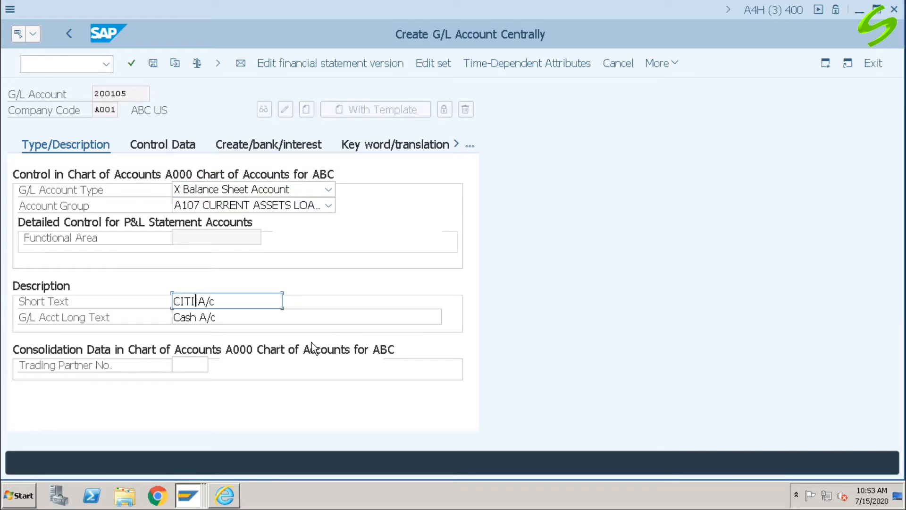
pyautogui.write('ank')
pyautogui.press('Tab')
pyautogui.press('End')
pyautogui.press('Left')
pyautogui.press('Left')
pyautogui.press('Left')
pyautogui.press('Left')
pyautogui.hotkey('shift', 'Home')
pyautogui.write('CITI Bank')
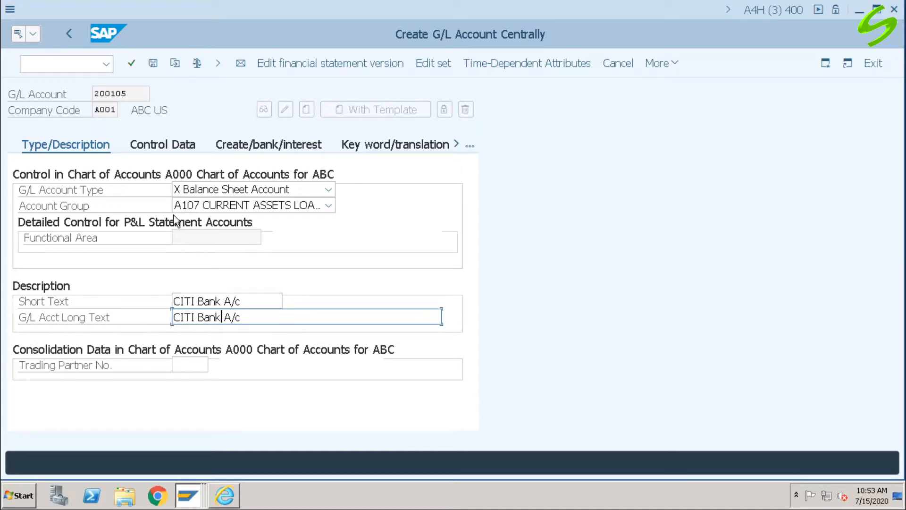
# Step: Review the new G/L account's control data and its document creation, bank and interest settings
pyautogui.click(163, 146)
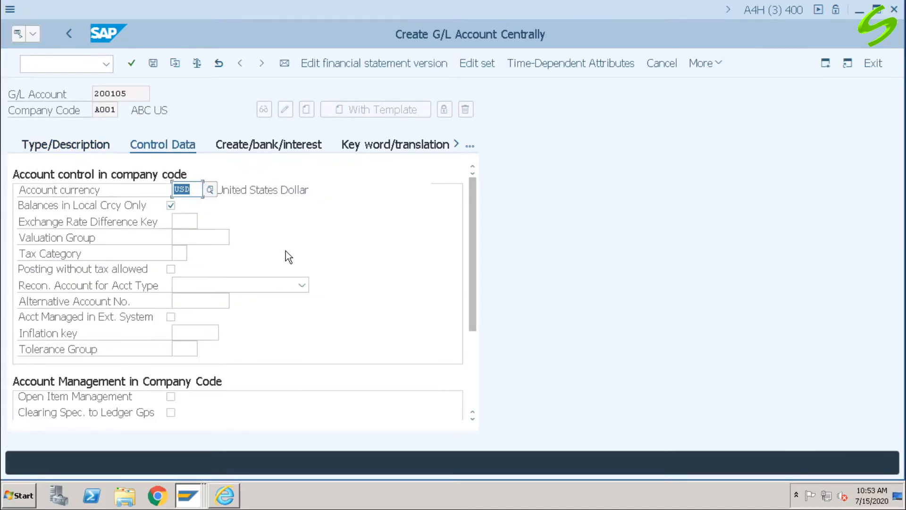
pyautogui.moveTo(472, 234); pyautogui.dragTo(473, 324)
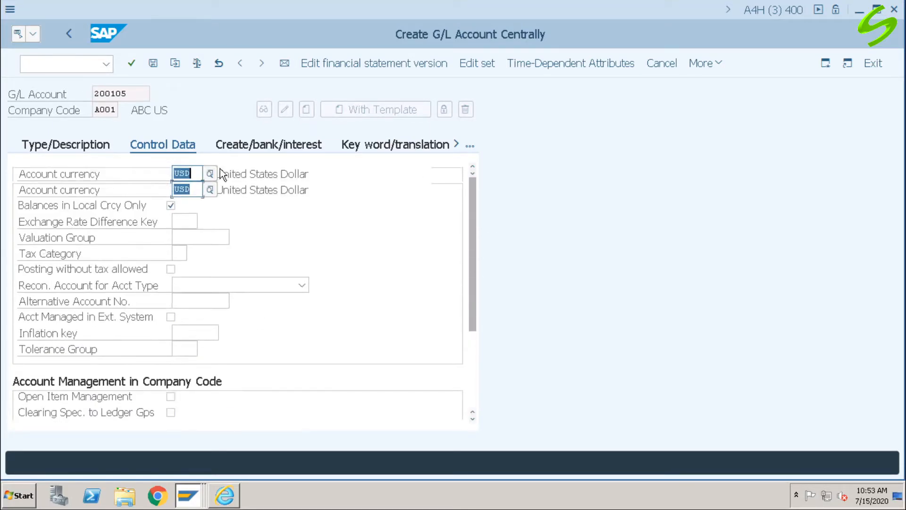
pyautogui.click(245, 146)
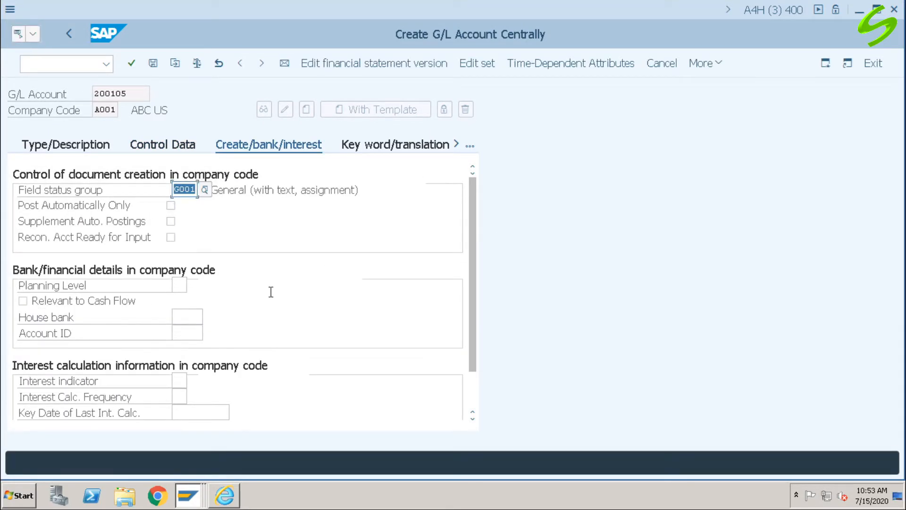
# Step: Set the G/L account's field status group to G005, Bank accounts (obligatory value date), and save the account
pyautogui.click(205, 190)
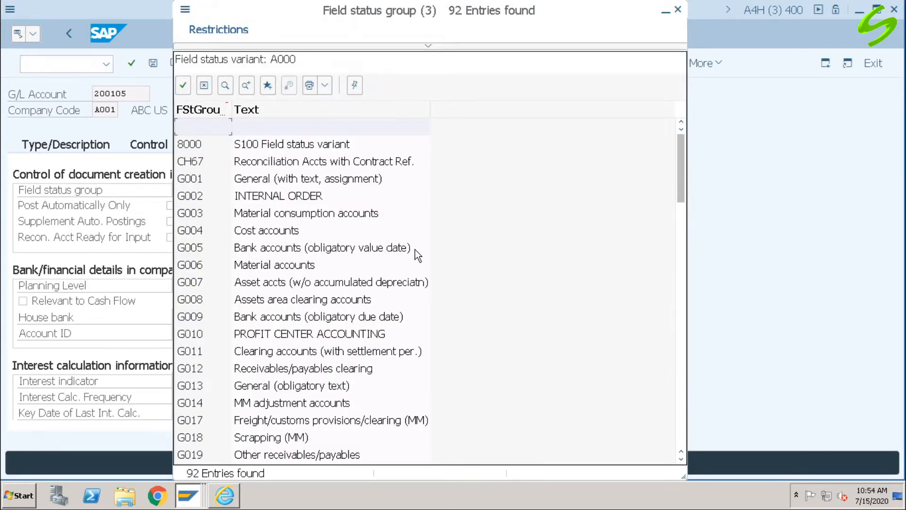
pyautogui.click(295, 249)
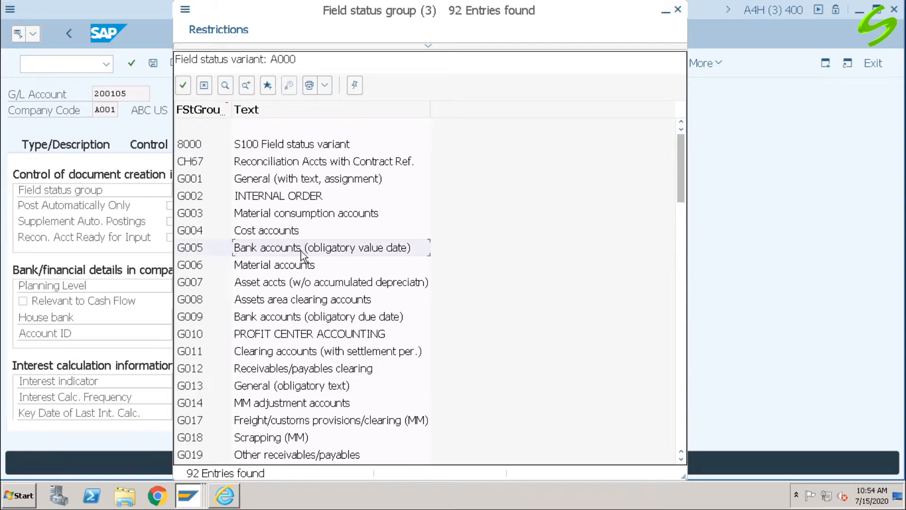
pyautogui.doubleClick(213, 248)
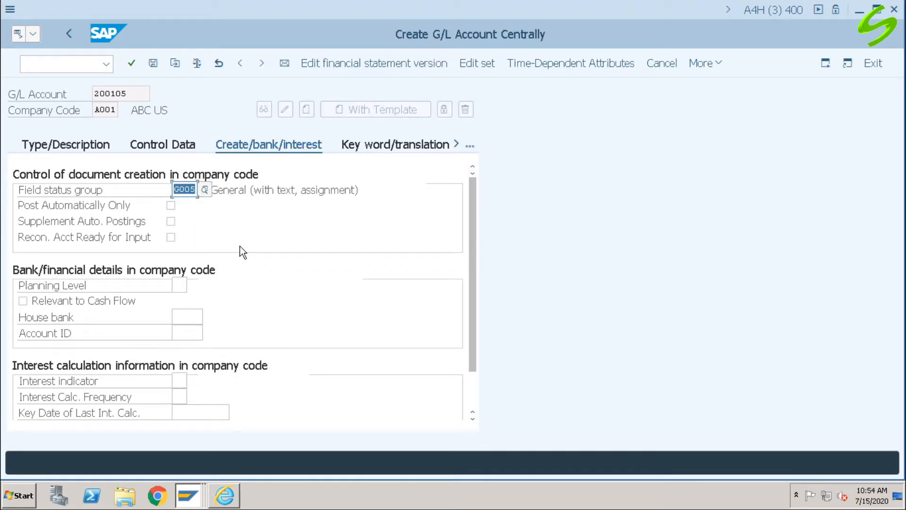
pyautogui.click(153, 63)
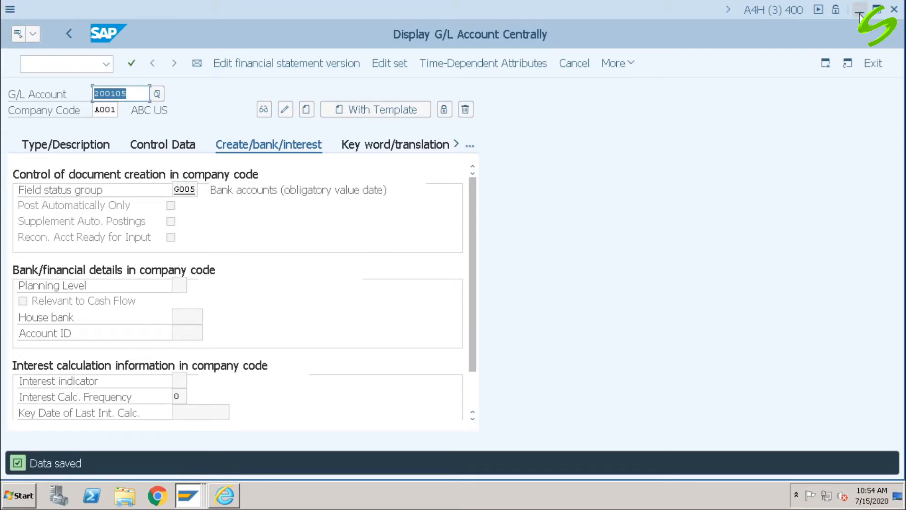
# Step: Switch to the New Bank Account page in Internet Explorer and assign the CITI Bank A/c G/L account of company code A001
pyautogui.click(235, 506)
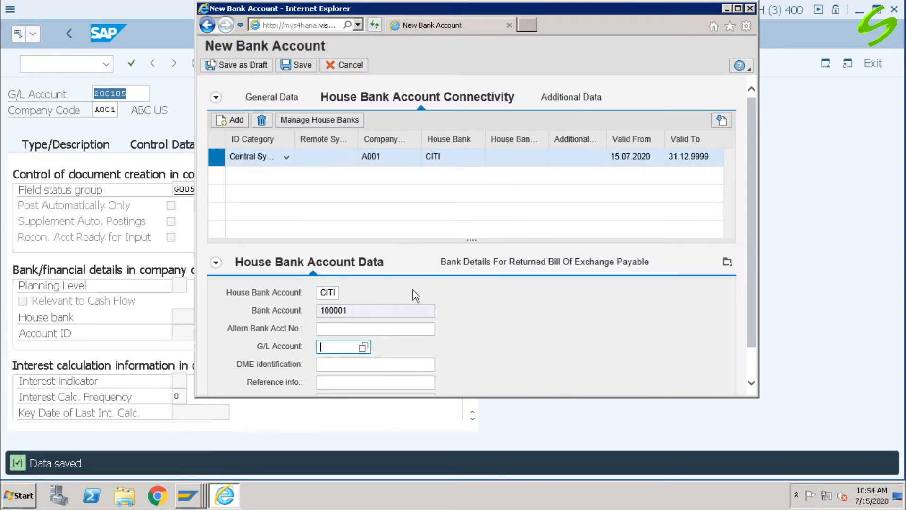
pyautogui.click(363, 347)
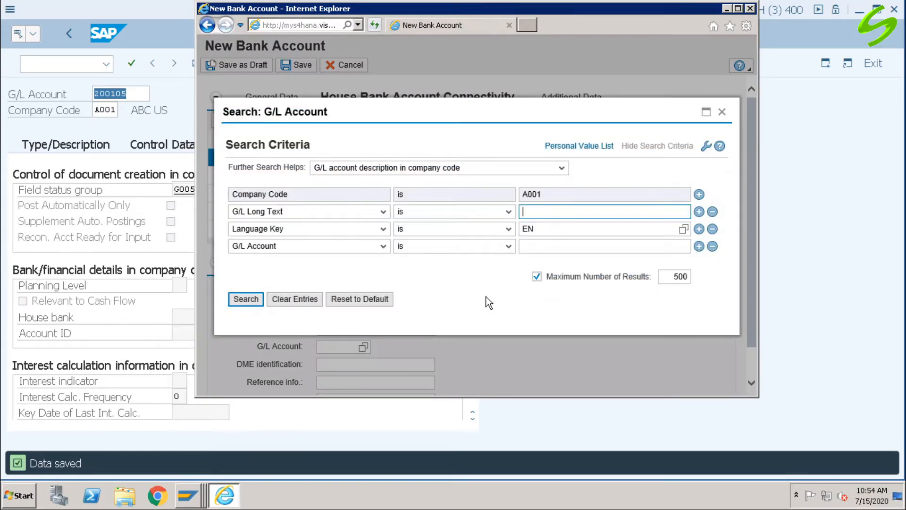
pyautogui.click(246, 298)
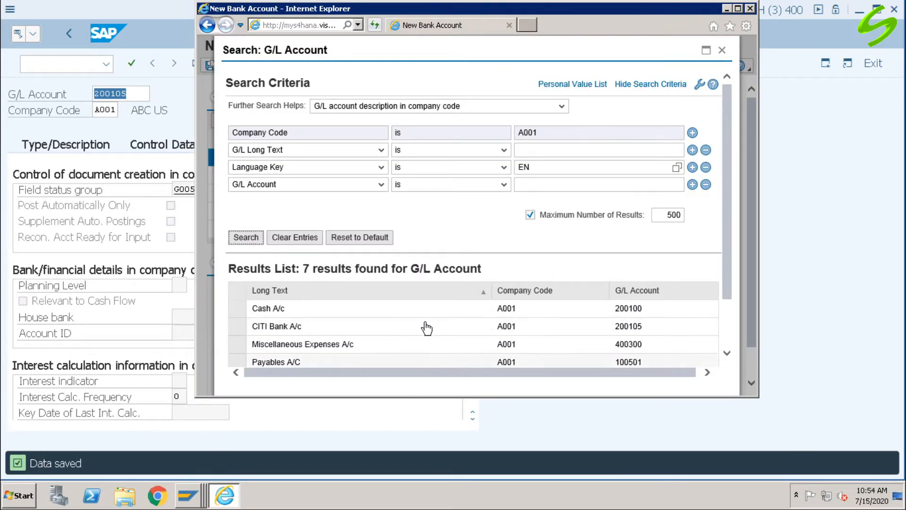
pyautogui.click(238, 326)
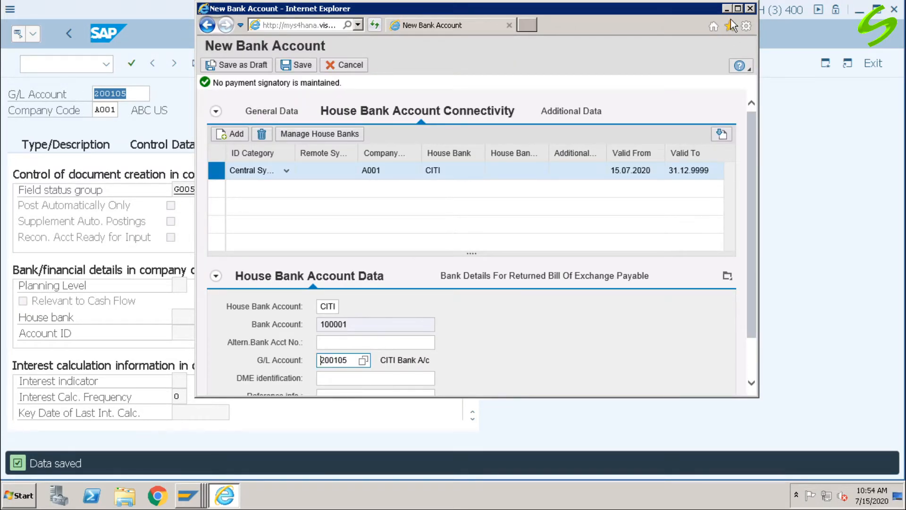
# Step: Save the new bank account with its house bank connectivity data
pyautogui.click(738, 8)
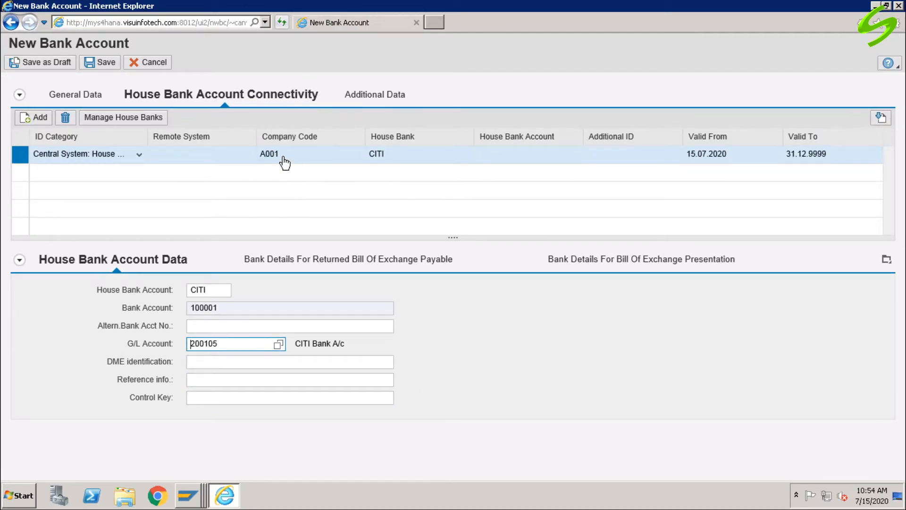
pyautogui.click(104, 65)
pyautogui.click(104, 65)
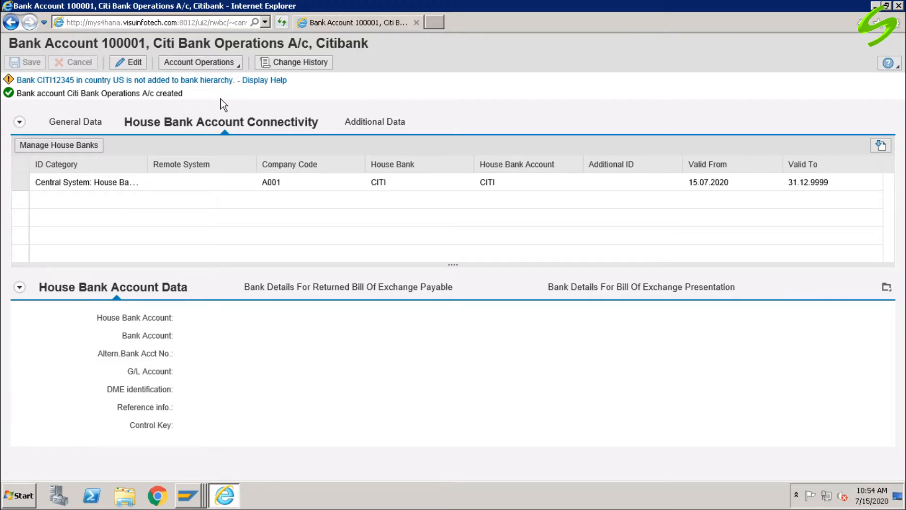
pyautogui.click(886, 6)
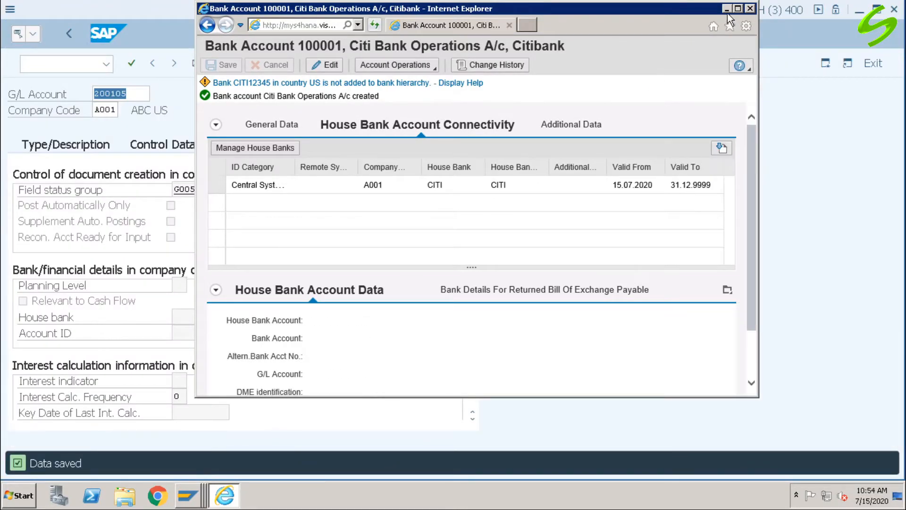
# Step: Switch back to the SAP session showing the Bank Accounts overview and close the browser's bank account window
pyautogui.click(726, 9)
pyautogui.click(199, 497)
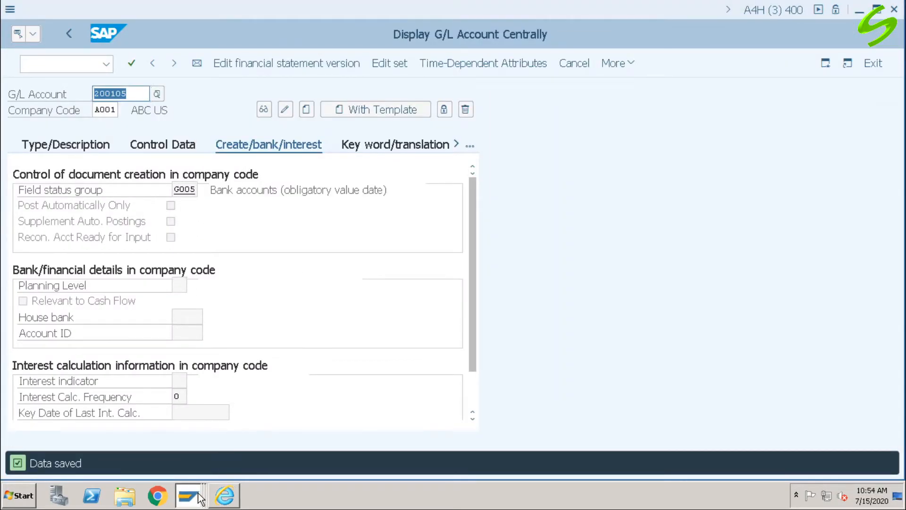
pyautogui.moveTo(199, 497)
pyautogui.click(203, 449)
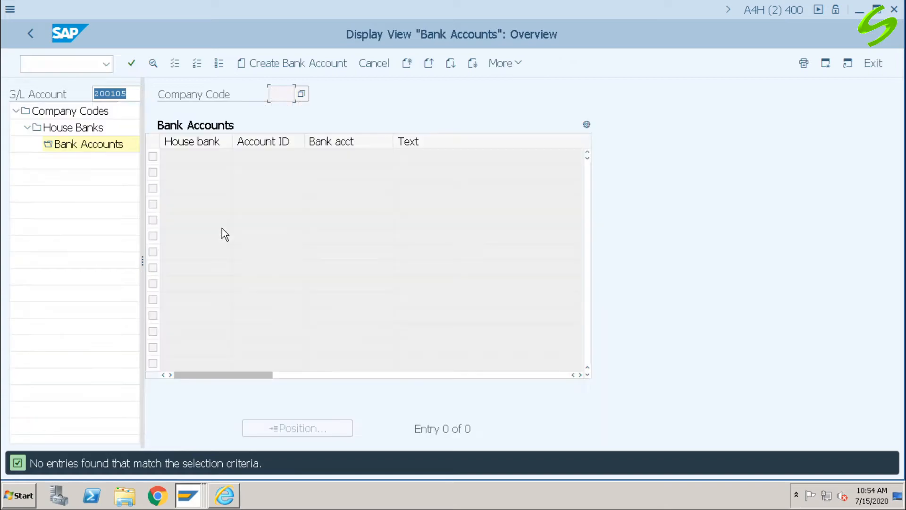
pyautogui.click(224, 496)
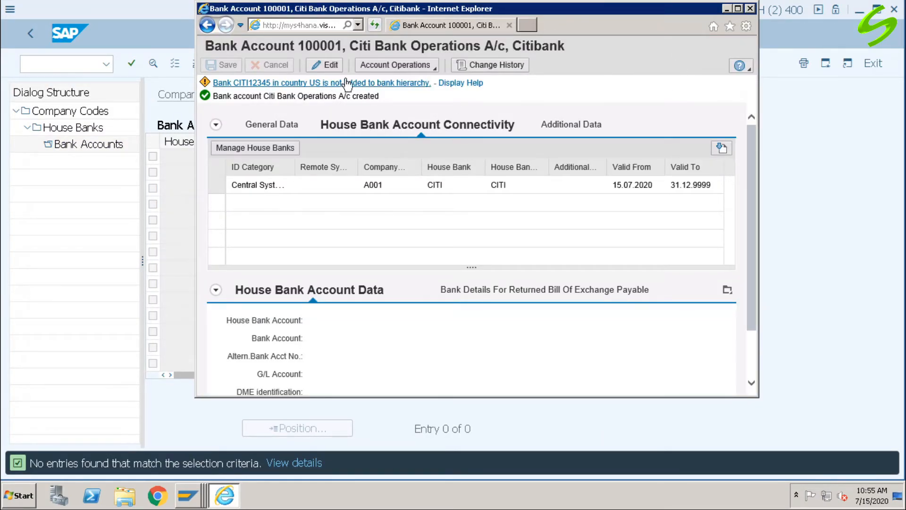
pyautogui.click(749, 9)
# Step: Run transaction FI12 in the current session and open the house banks of company code A001
pyautogui.click(87, 64)
pyautogui.write('/nfi12')
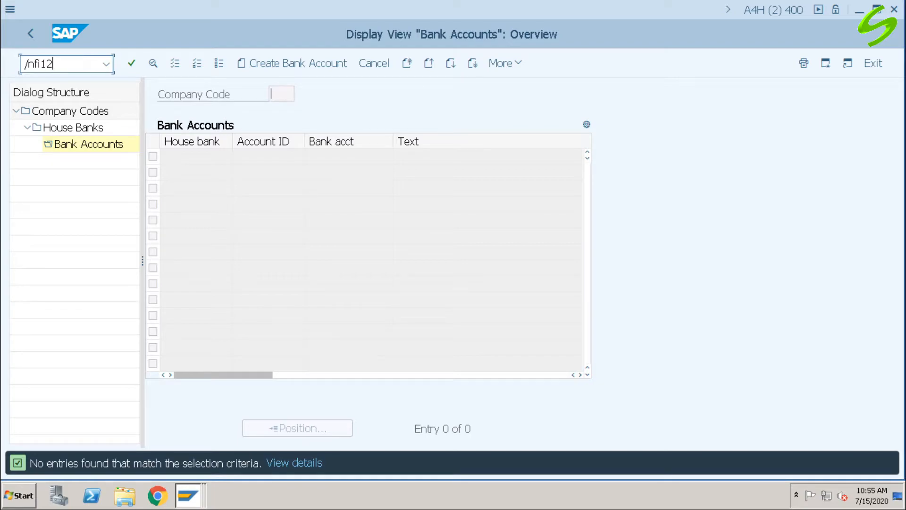
pyautogui.press('Return')
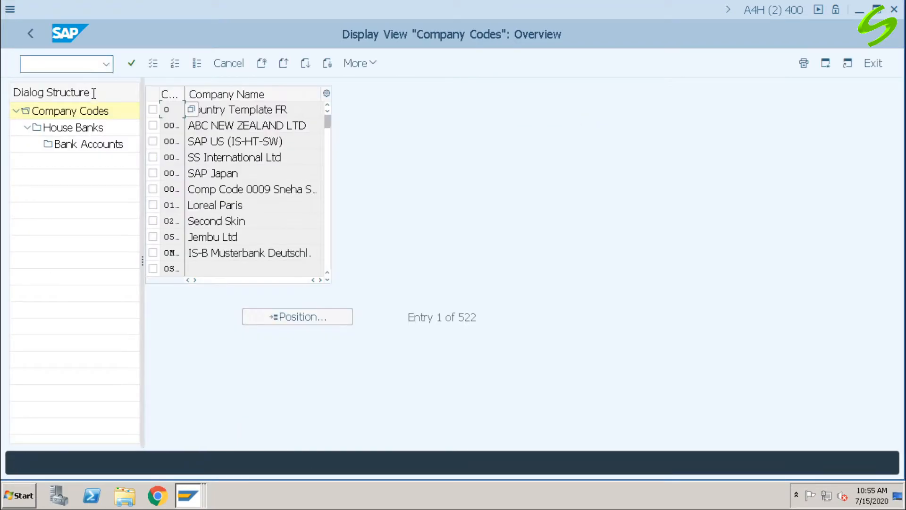
pyautogui.click(296, 315)
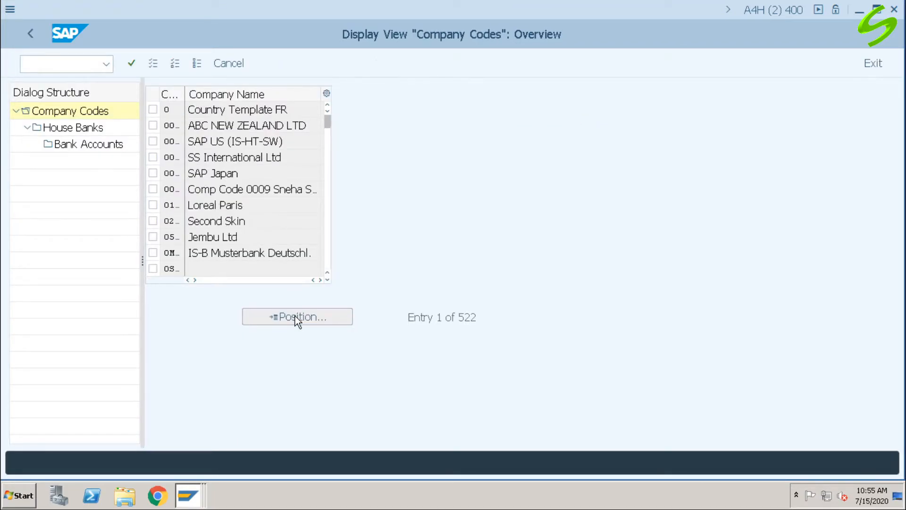
pyautogui.write('a001')
pyautogui.press('Return')
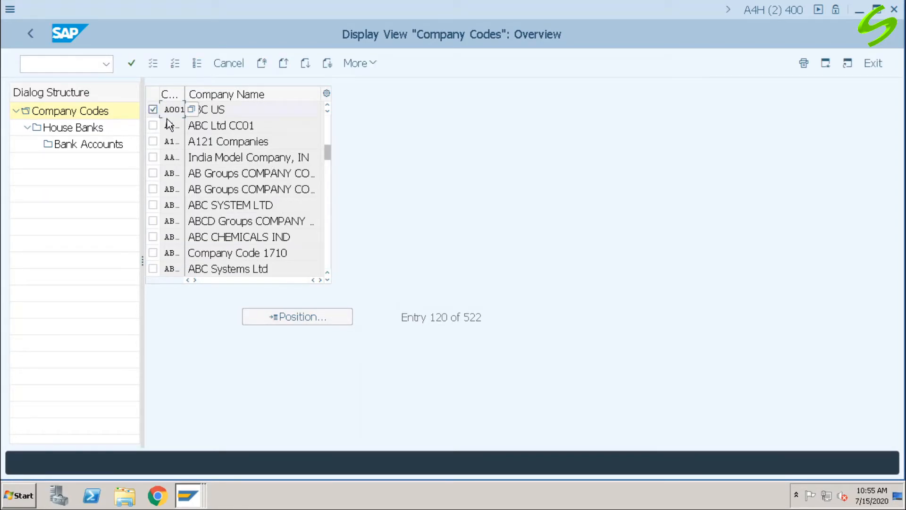
pyautogui.doubleClick(75, 127)
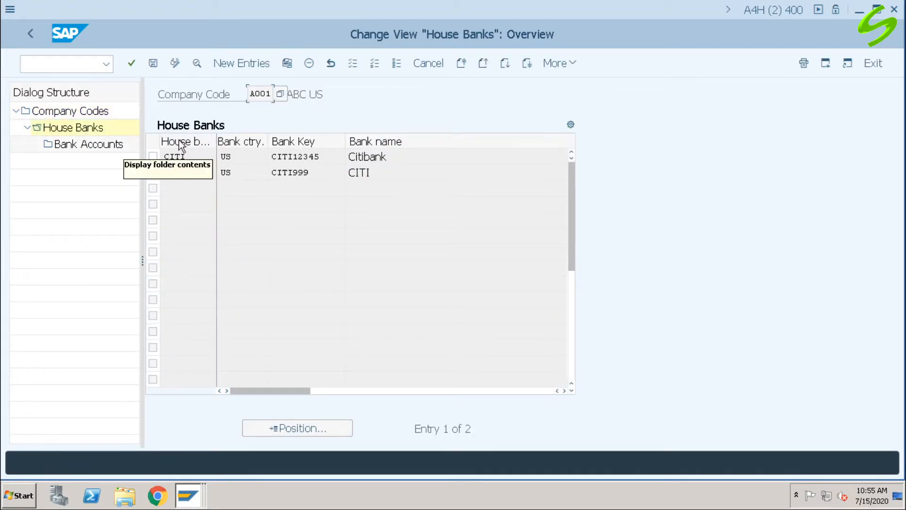
# Step: Open the bank accounts of house bank CITI and view the details of Citi Bank Operations A/c
pyautogui.click(153, 156)
pyautogui.doubleClick(101, 148)
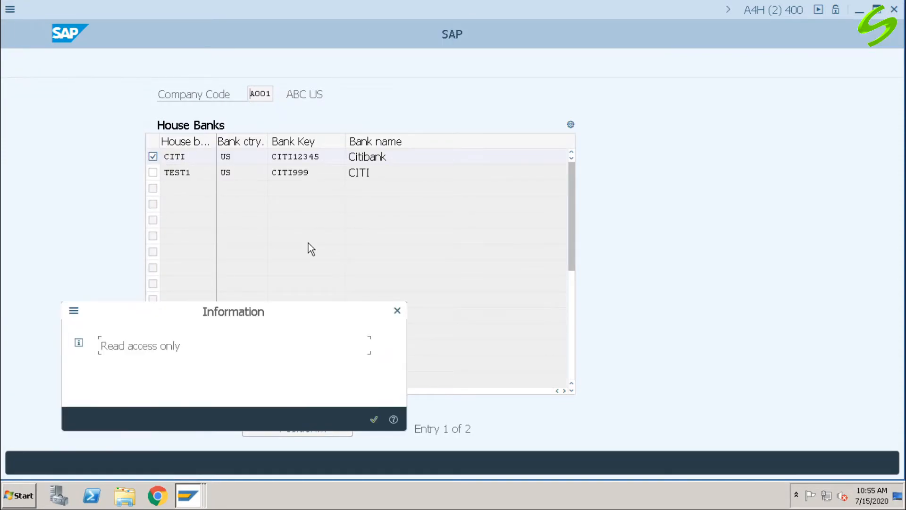
pyautogui.click(374, 420)
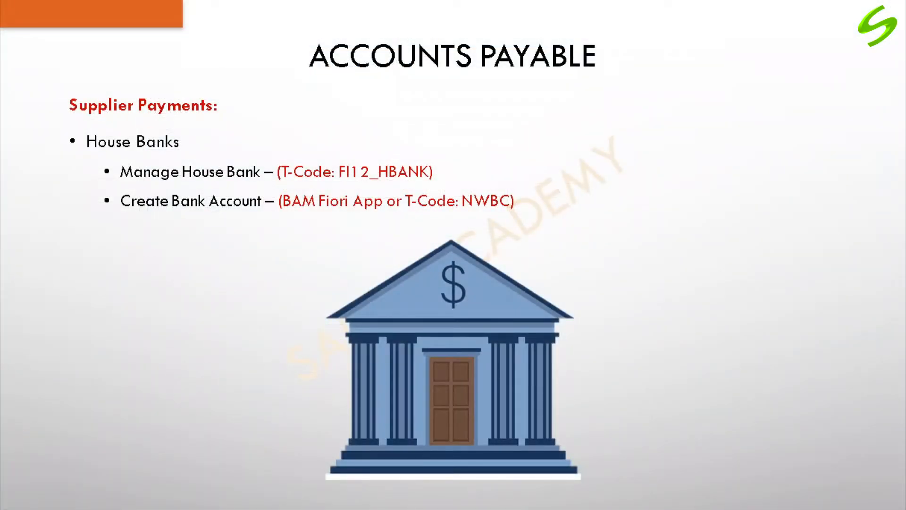
pyautogui.click(734, 338)
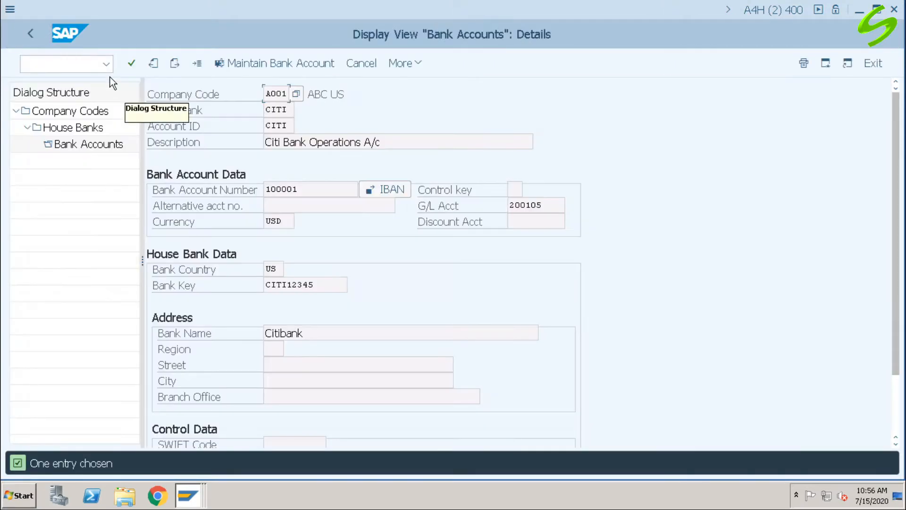
# Step: Leave the bank account details for the SAP Easy Access screen and run transaction FCHI for check lots
pyautogui.click(91, 64)
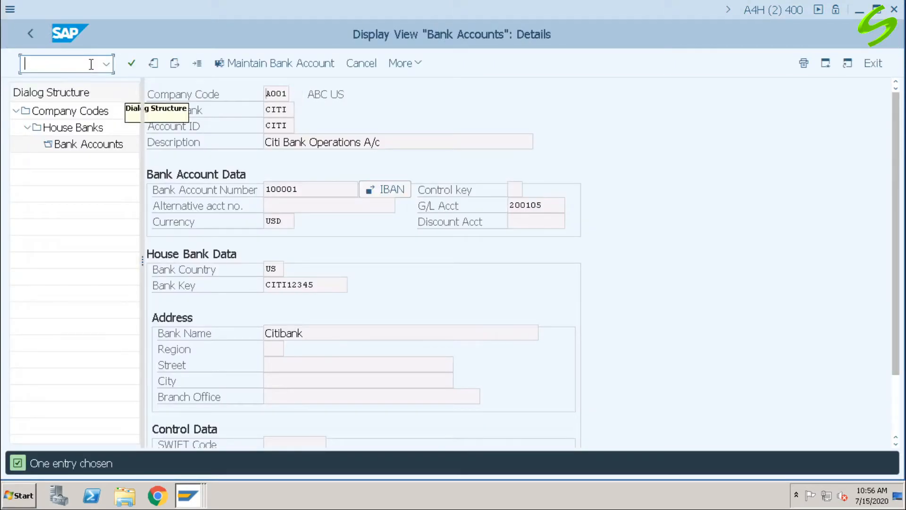
pyautogui.write('/n')
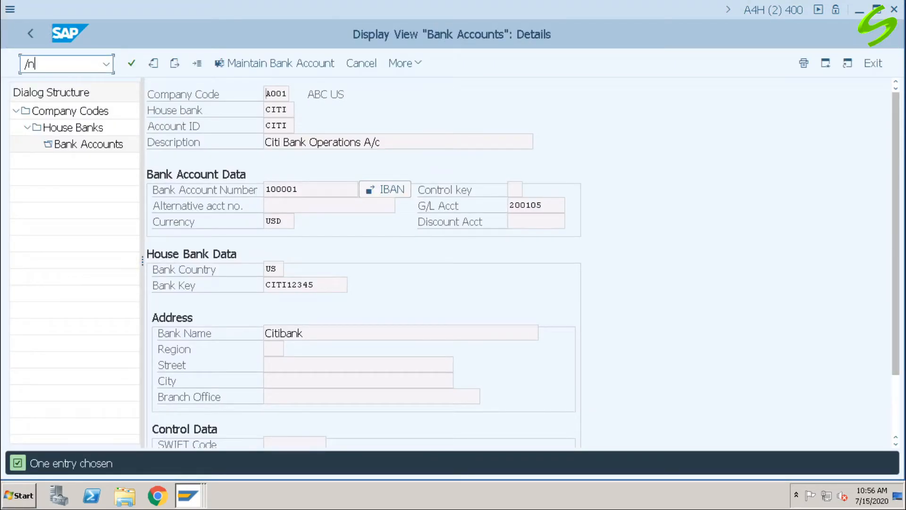
pyautogui.press('Return')
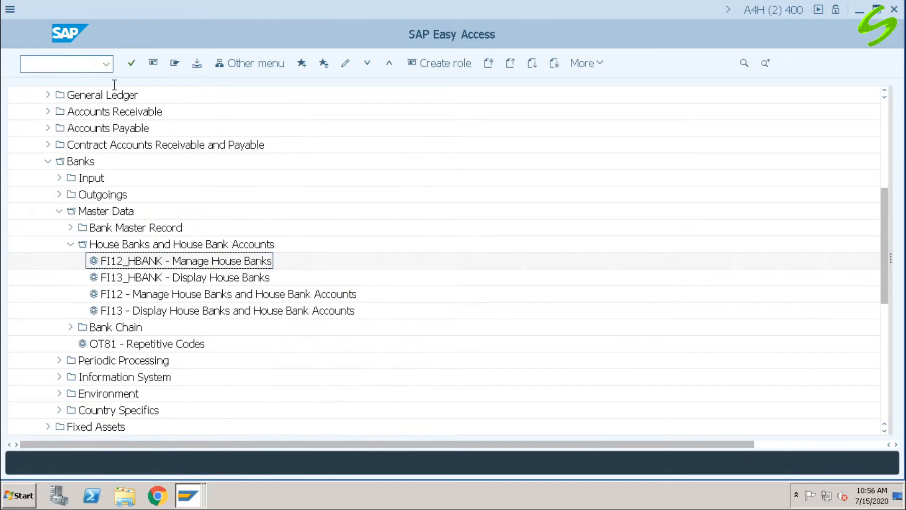
pyautogui.click(92, 63)
pyautogui.write('fchi')
pyautogui.press('Return')
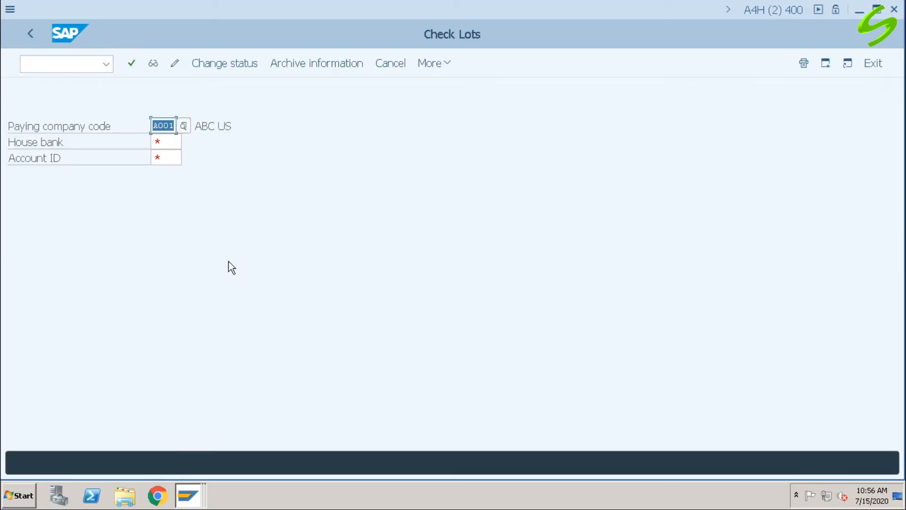
# Step: Run transaction F110 and open Check Lots from the payment program's check information functions
pyautogui.click(77, 63)
pyautogui.write('/')
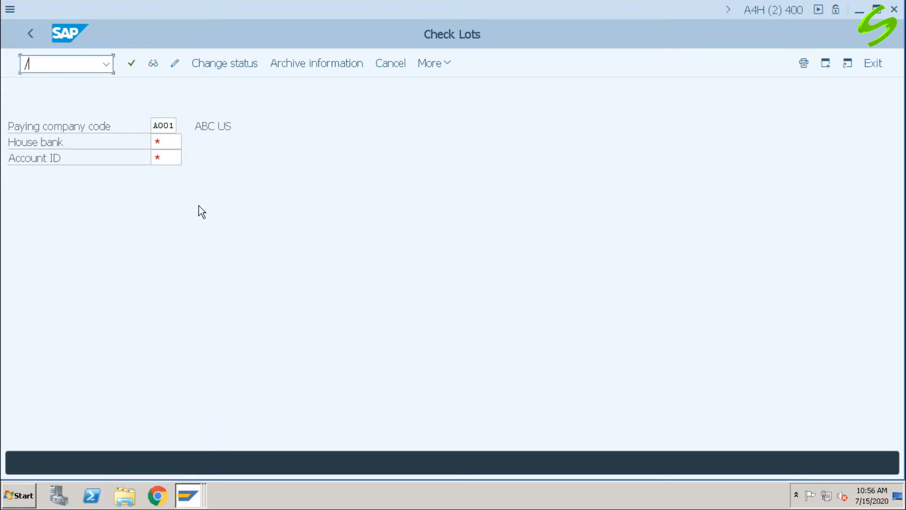
pyautogui.write('nf110')
pyautogui.press('Return')
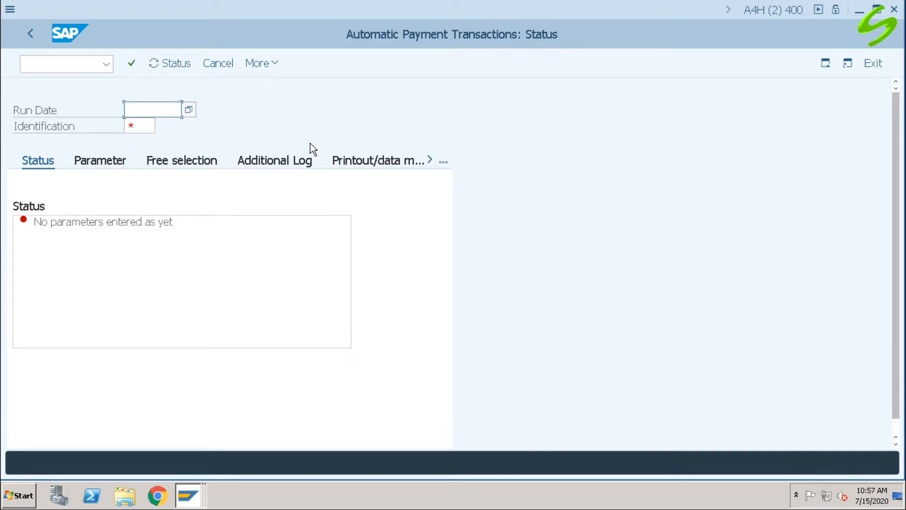
pyautogui.click(270, 64)
pyautogui.moveTo(382, 149)
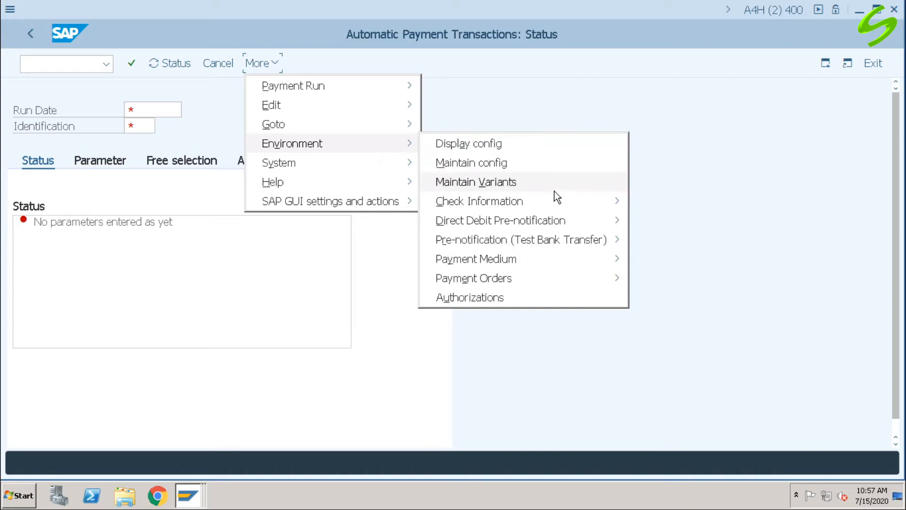
pyautogui.moveTo(559, 205)
pyautogui.click(653, 297)
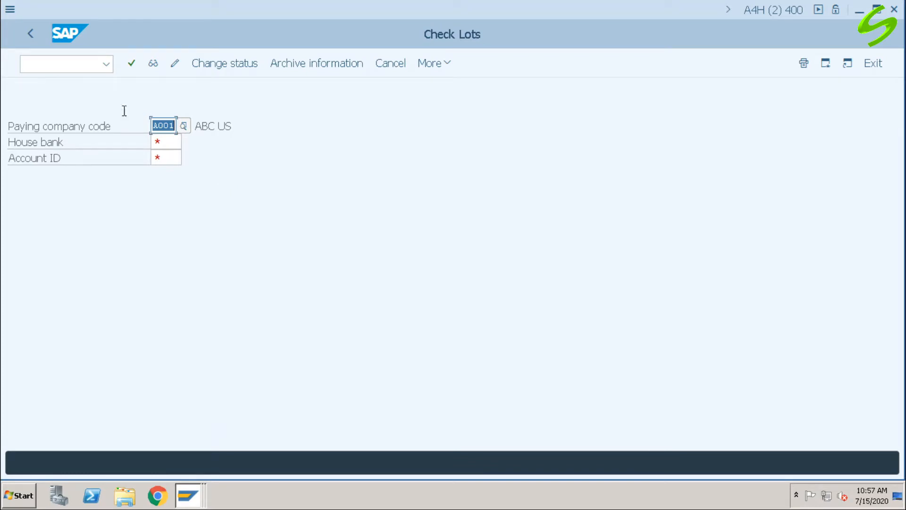
# Step: Enter house bank CITI and account ID CITI for paying company code A001 and open its check lots for maintenance
pyautogui.click(67, 64)
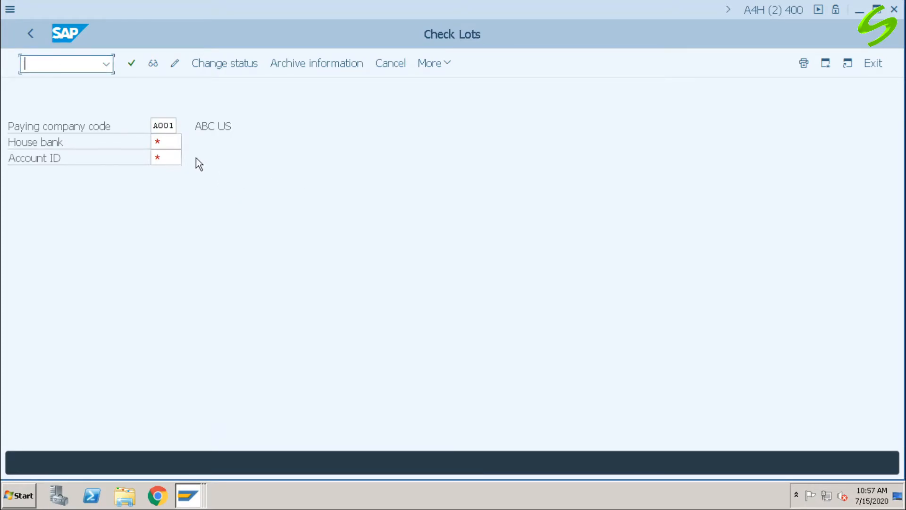
pyautogui.click(173, 142)
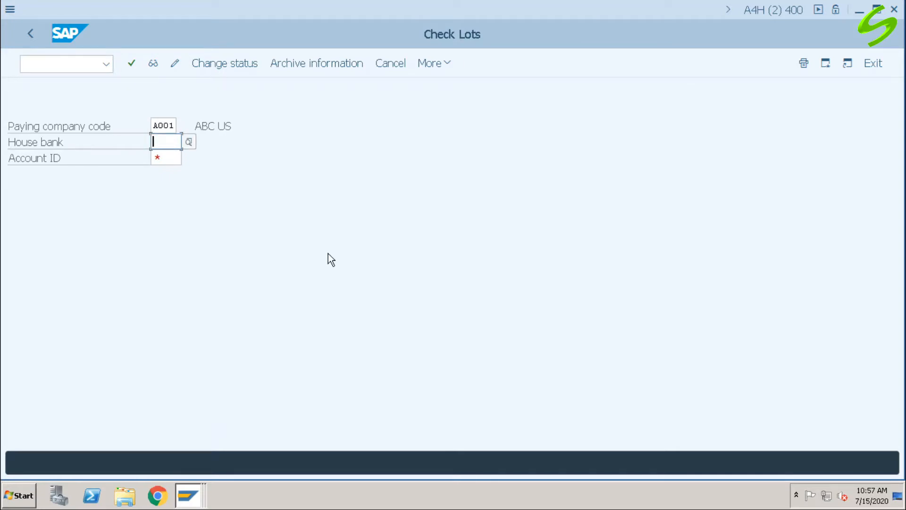
pyautogui.write('citi')
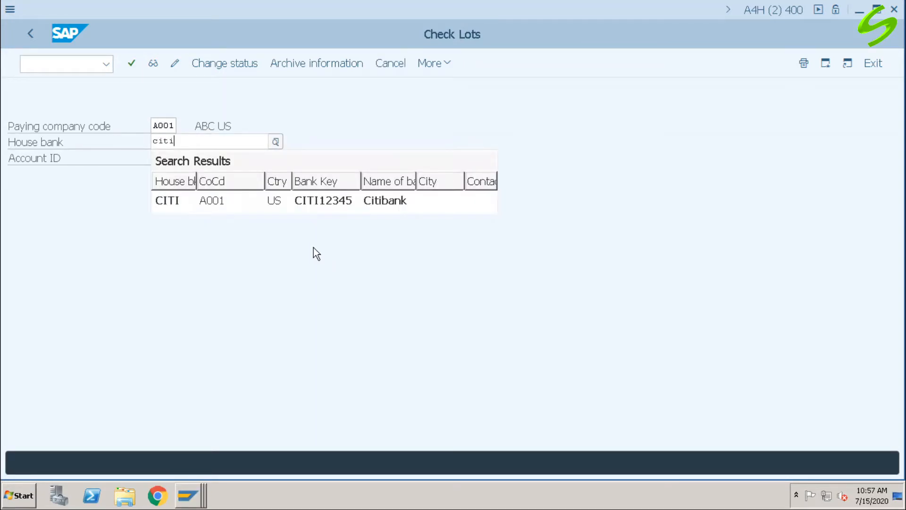
pyautogui.click(181, 202)
pyautogui.click(160, 158)
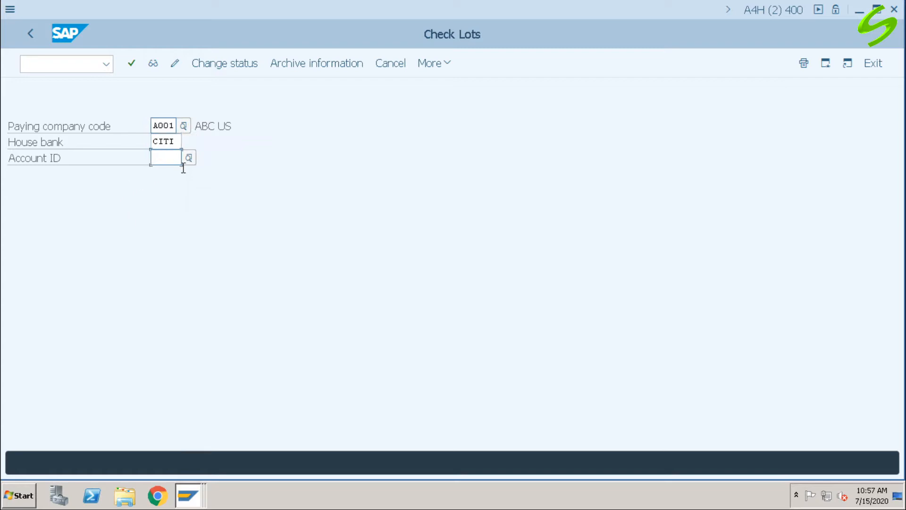
pyautogui.write('citi')
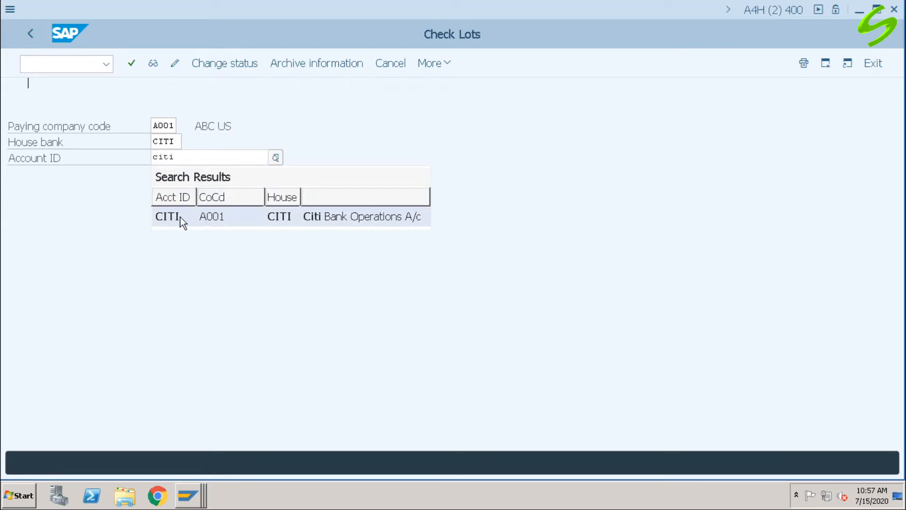
pyautogui.click(180, 217)
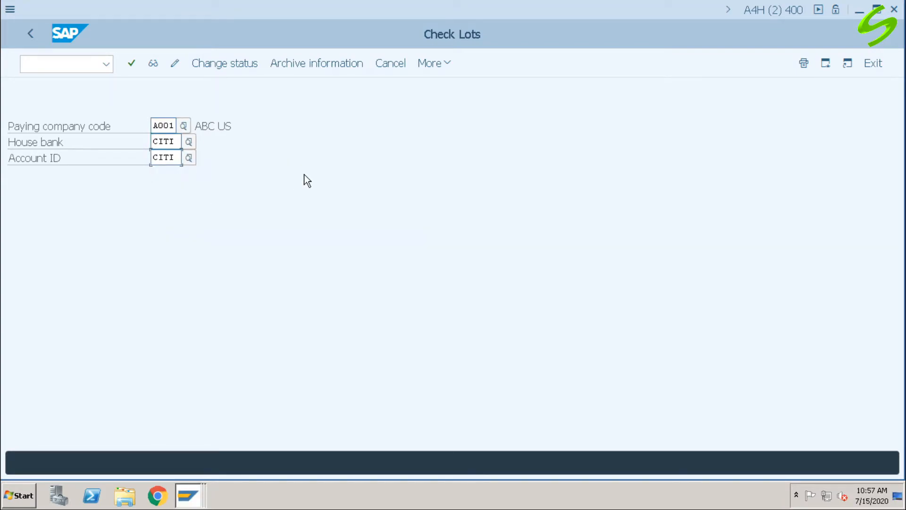
pyautogui.click(175, 63)
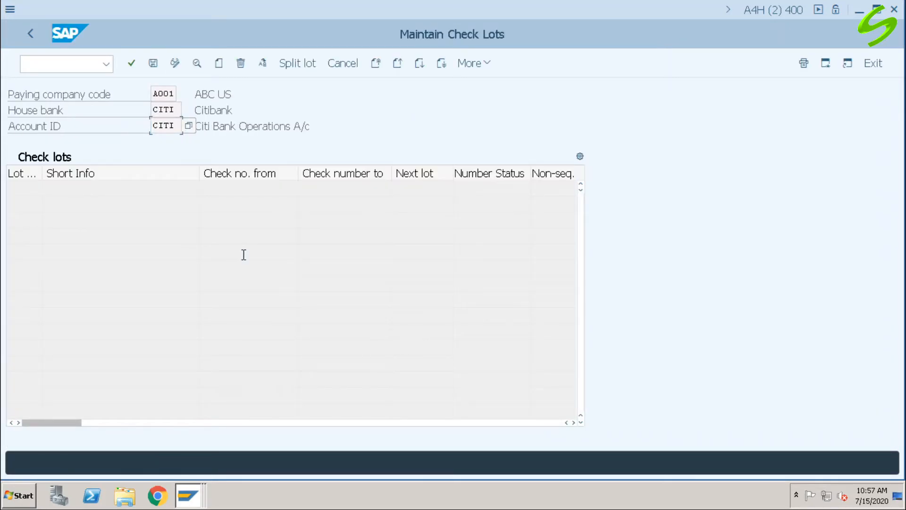
# Step: Start a new check lot with lot number 1 and check numbers from 100000 to 100100
pyautogui.click(219, 64)
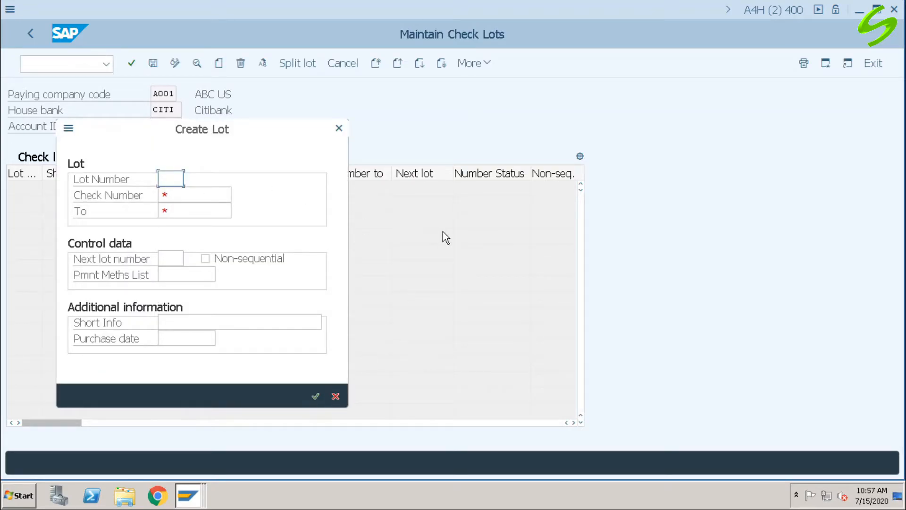
pyautogui.write('1')
pyautogui.press('Tab')
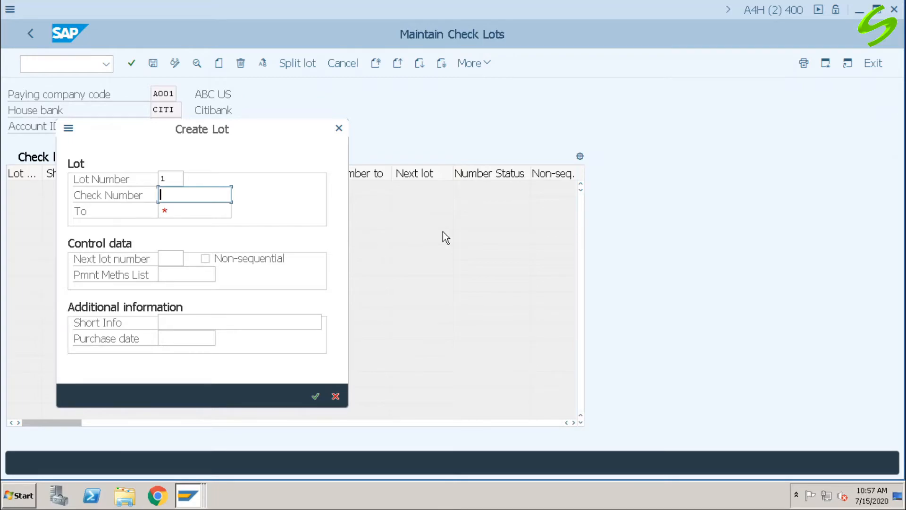
pyautogui.write('100000')
pyautogui.click(203, 215)
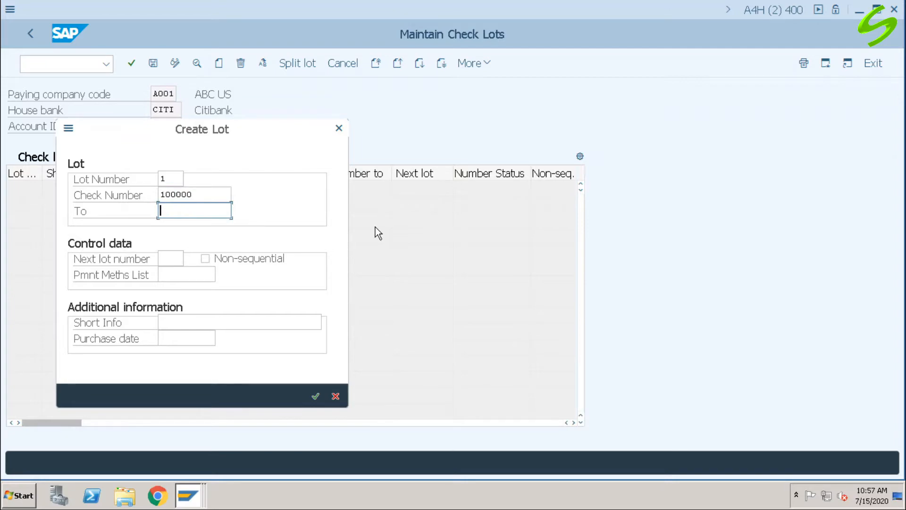
pyautogui.write('100100')
pyautogui.click(175, 193)
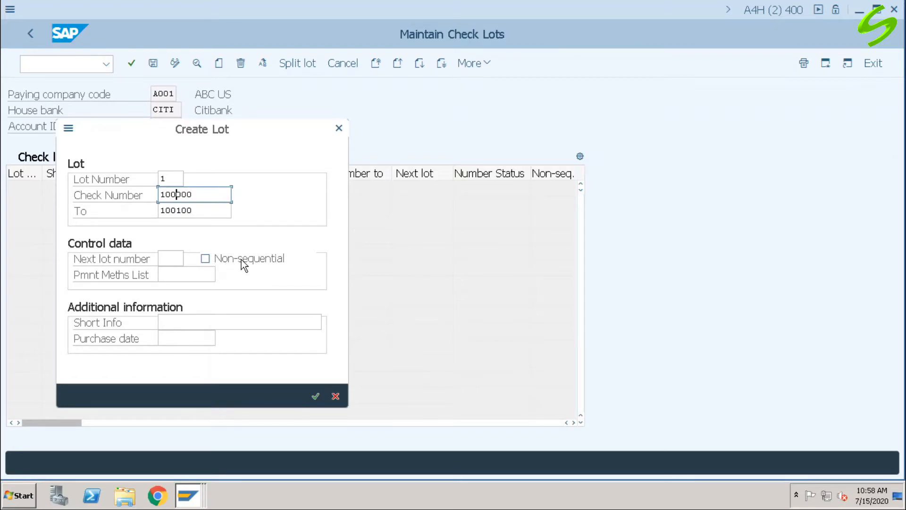
# Step: Mark the lot as non-sequential, add the short info "Non Seq Check lot" and a purchase date, and save the check lot
pyautogui.click(206, 259)
pyautogui.click(188, 322)
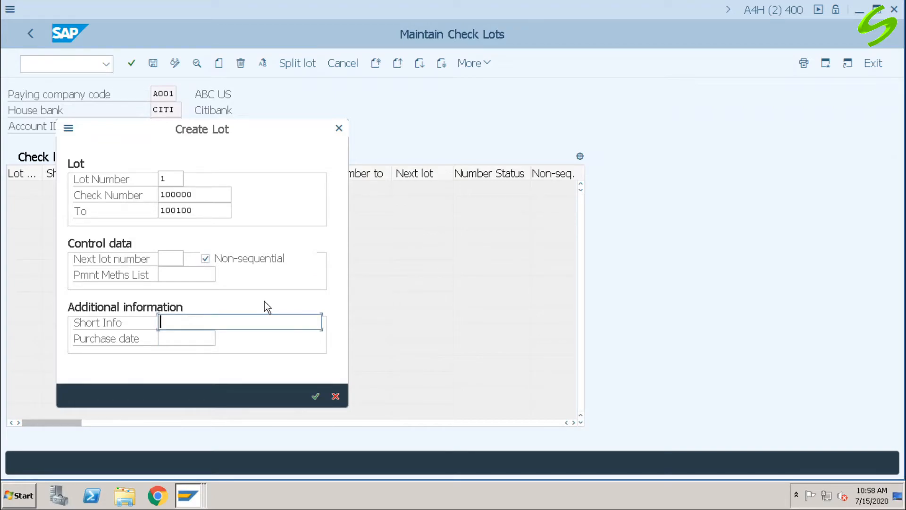
pyautogui.write('Non Seq Check I')
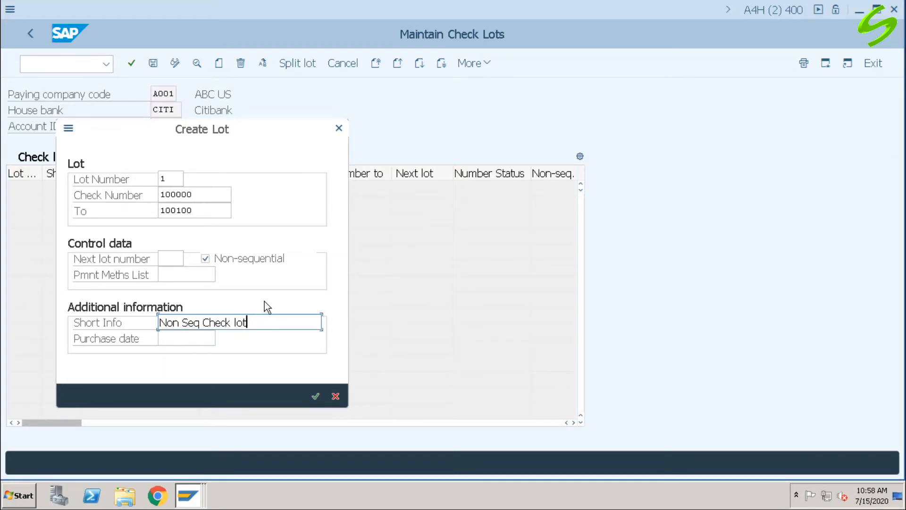
pyautogui.click(202, 339)
pyautogui.click(222, 338)
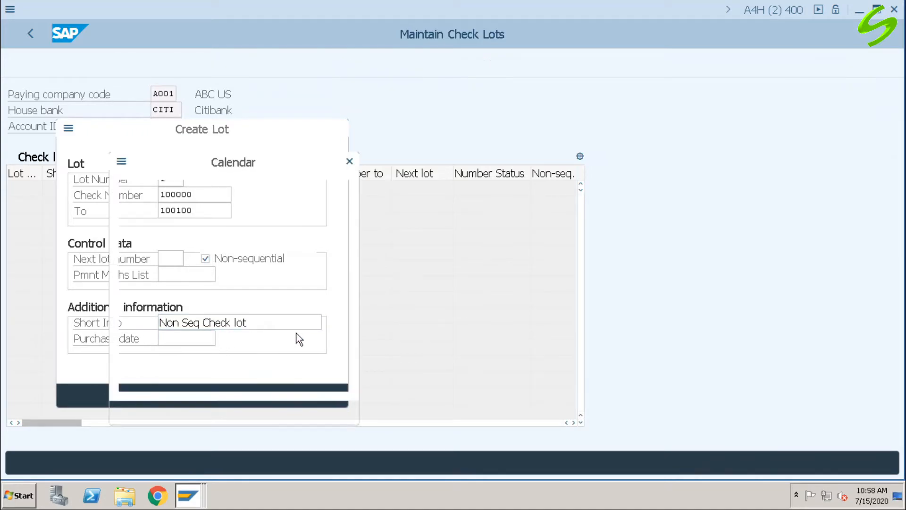
pyautogui.doubleClick(200, 283)
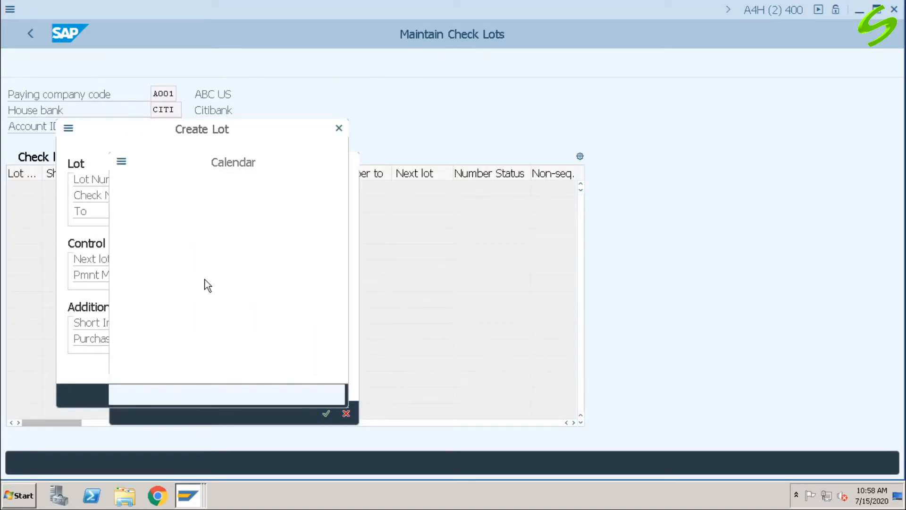
pyautogui.click(316, 395)
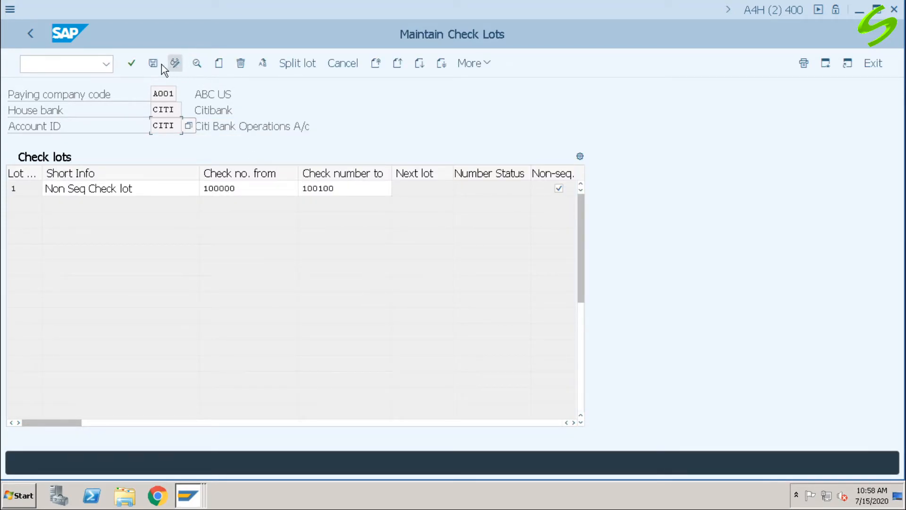
pyautogui.click(156, 64)
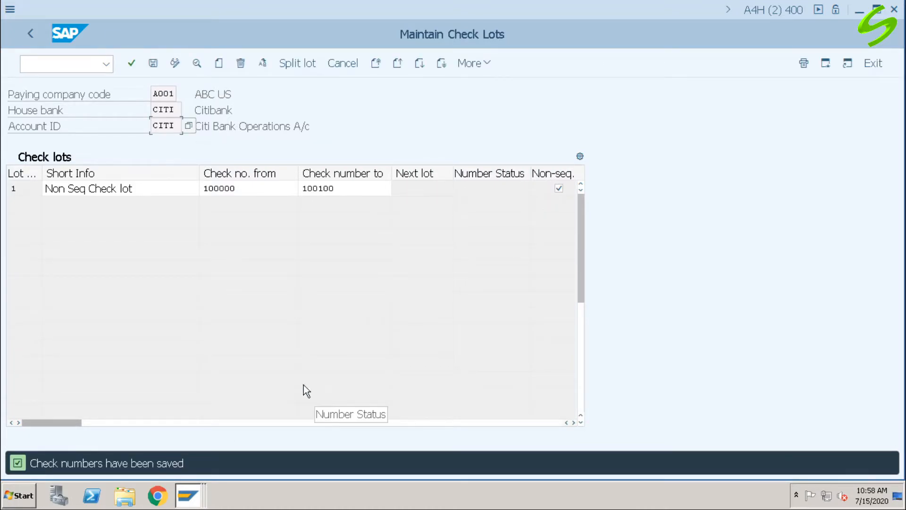
# Step: Leave check lot maintenance for the SAP Easy Access screen and collapse the Banks folder with its subfolders
pyautogui.click(83, 65)
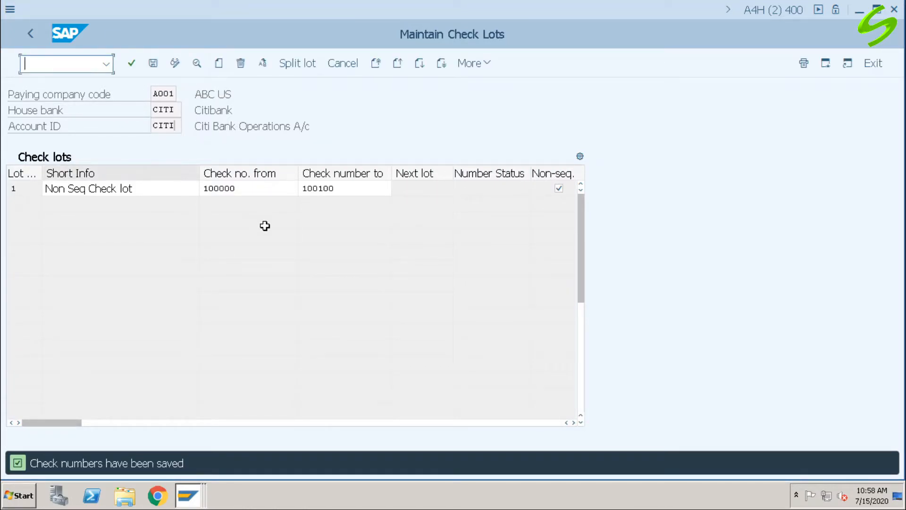
pyautogui.write('/n')
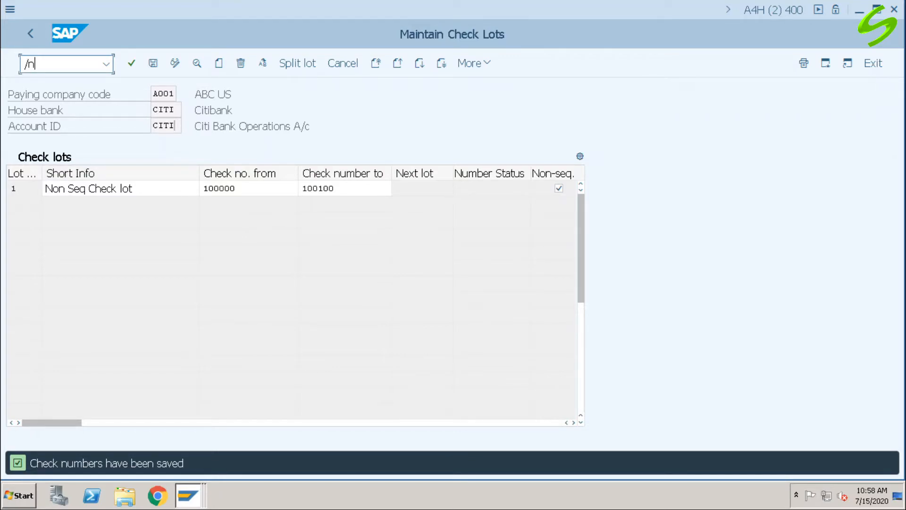
pyautogui.press('Return')
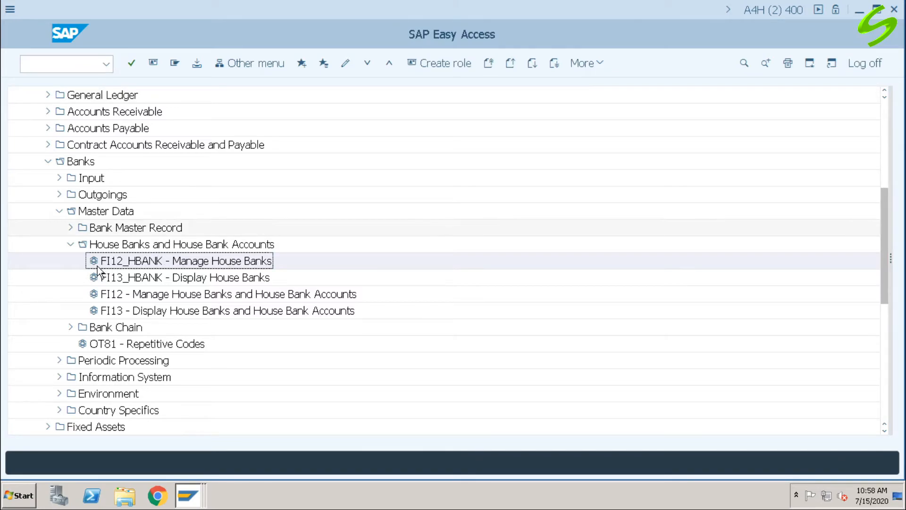
pyautogui.click(71, 244)
pyautogui.click(59, 211)
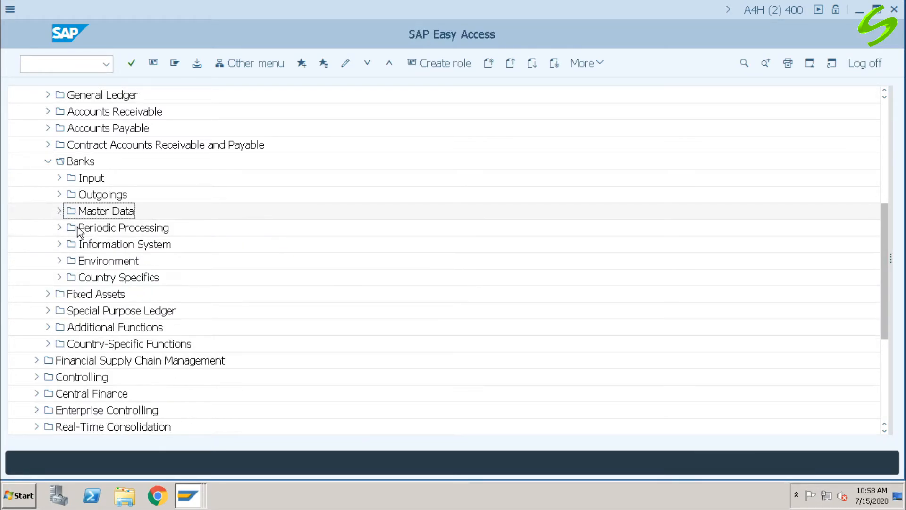
pyautogui.click(48, 161)
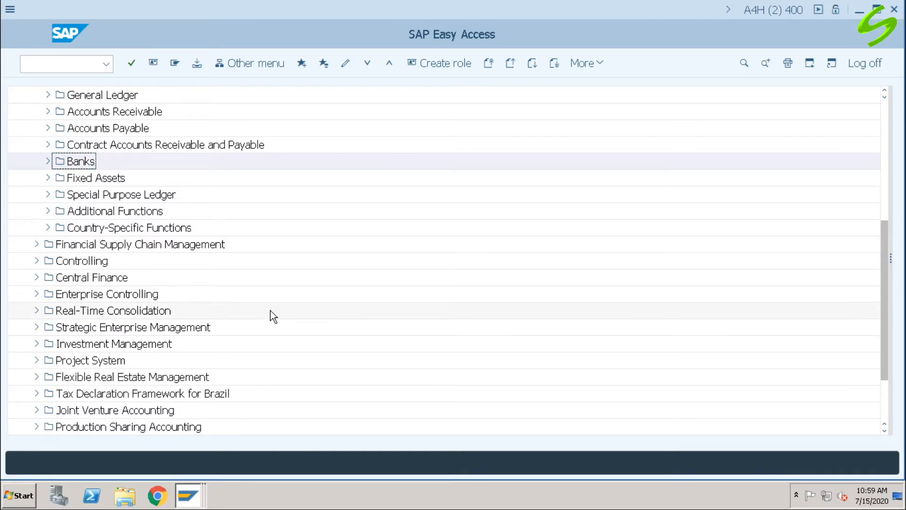
# Step: Open transaction F-53 - Post from Outgoing Payment under Accounts Payable document entry
pyautogui.scroll(2, 270, 310)
pyautogui.scroll(3, 270, 310)
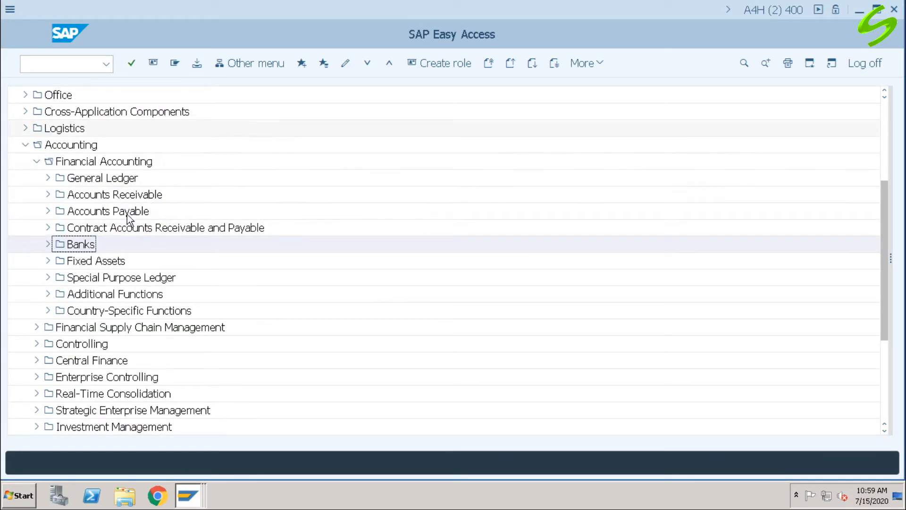
pyautogui.click(47, 211)
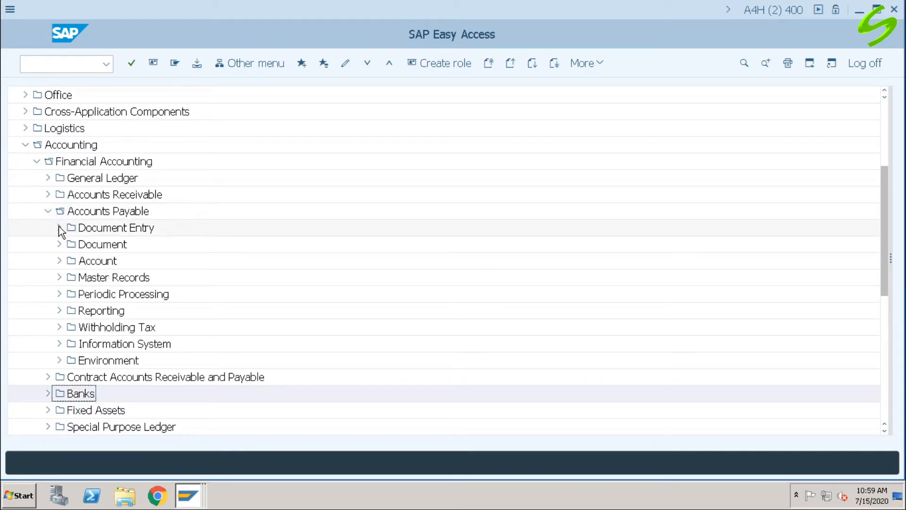
pyautogui.click(59, 227)
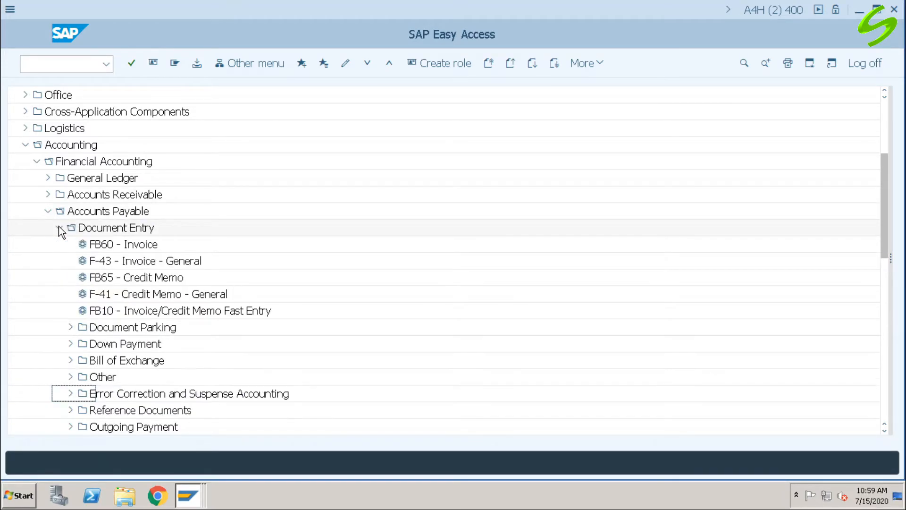
pyautogui.scroll(-2, 132, 375)
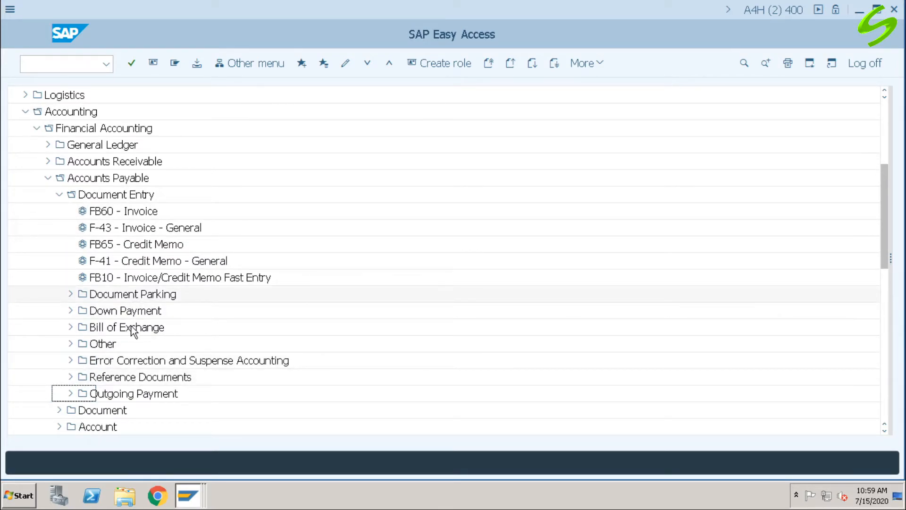
pyautogui.click(70, 393)
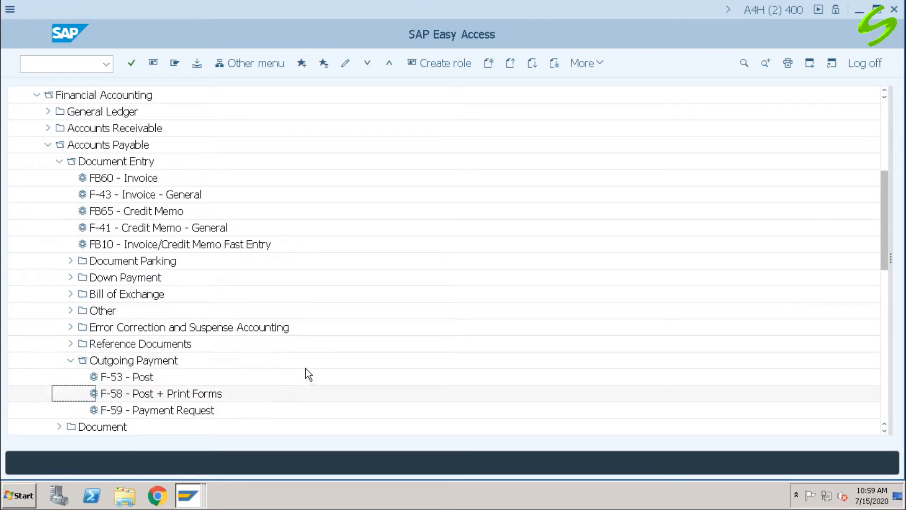
pyautogui.click(118, 348)
pyautogui.doubleClick(118, 347)
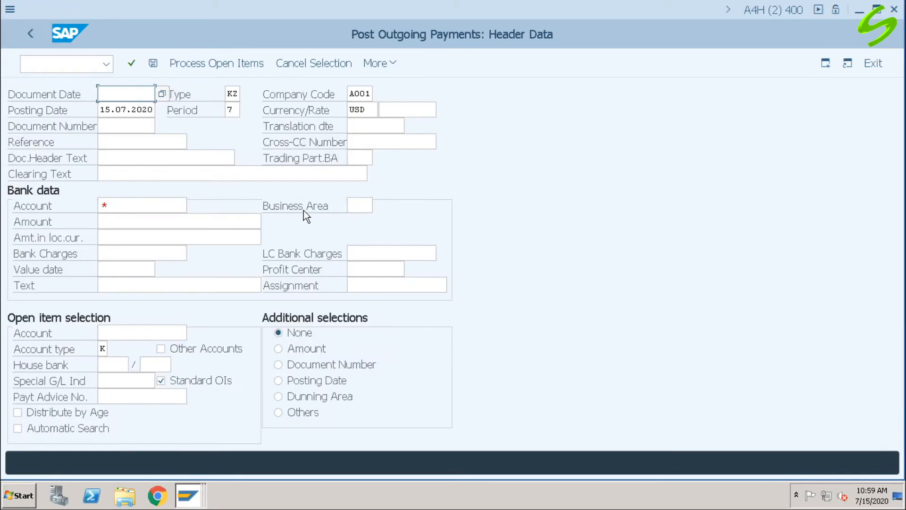
# Step: Set the outgoing payment's document date to 13.07.2020
pyautogui.click(105, 93)
pyautogui.click(116, 112)
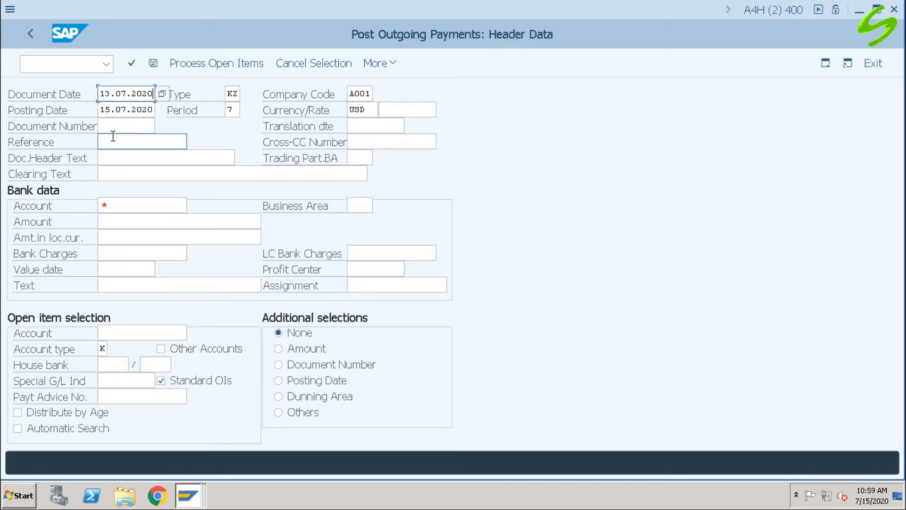
pyautogui.doubleClick(230, 93)
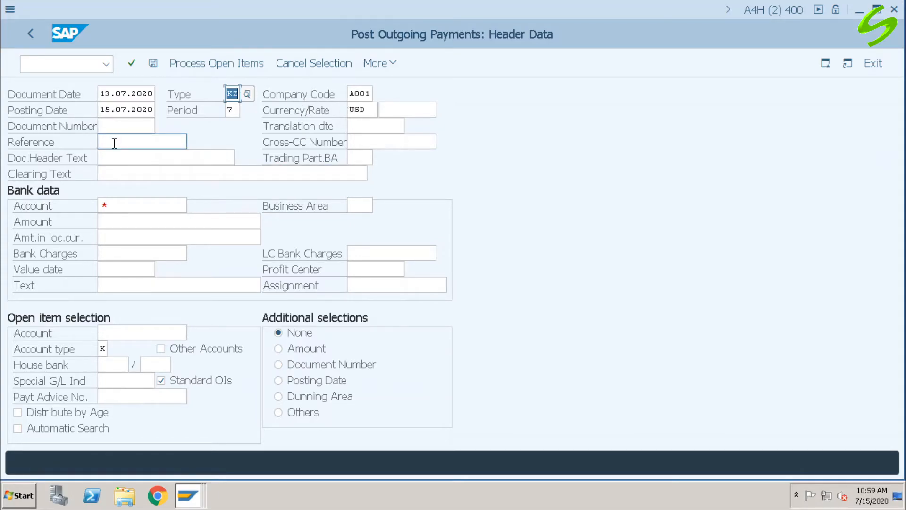
# Step: Enter "check pmt" as the document header text and copy it into the clearing text
pyautogui.click(113, 157)
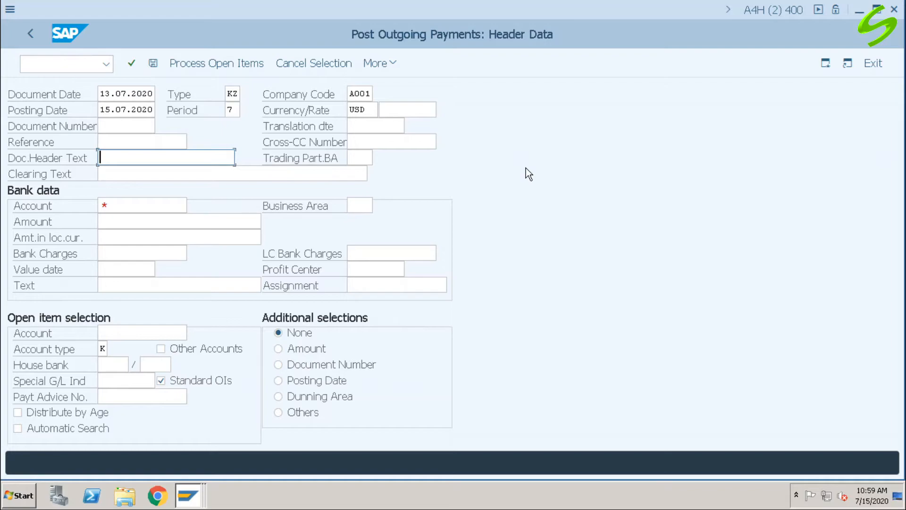
pyautogui.write('check pmt')
pyautogui.click(178, 175)
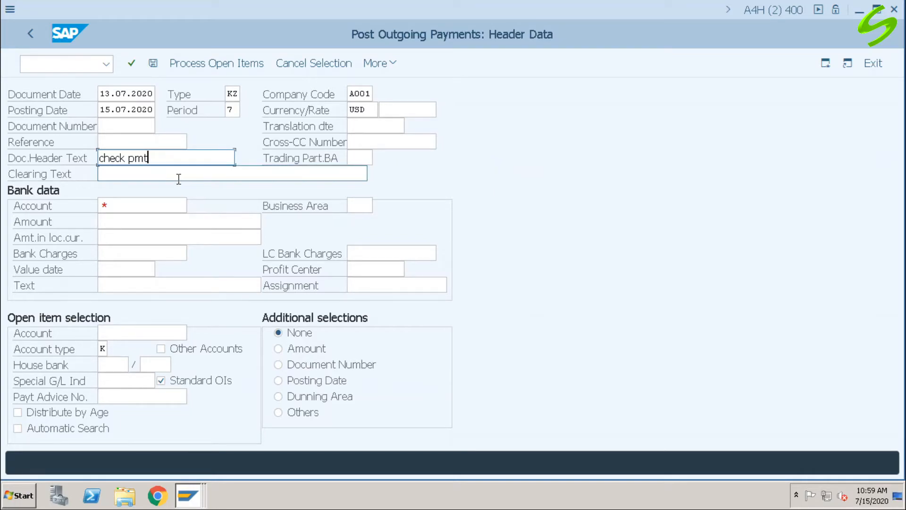
pyautogui.moveTo(176, 155); pyautogui.dragTo(38, 161)
pyautogui.hotkey('ctrl', 'c')
pyautogui.click(139, 175)
pyautogui.hotkey('ctrl', 'v')
# Step: Look up the G/L accounts by description in company code A001 and choose CITI Bank A/c as the payment's bank account
pyautogui.click(127, 204)
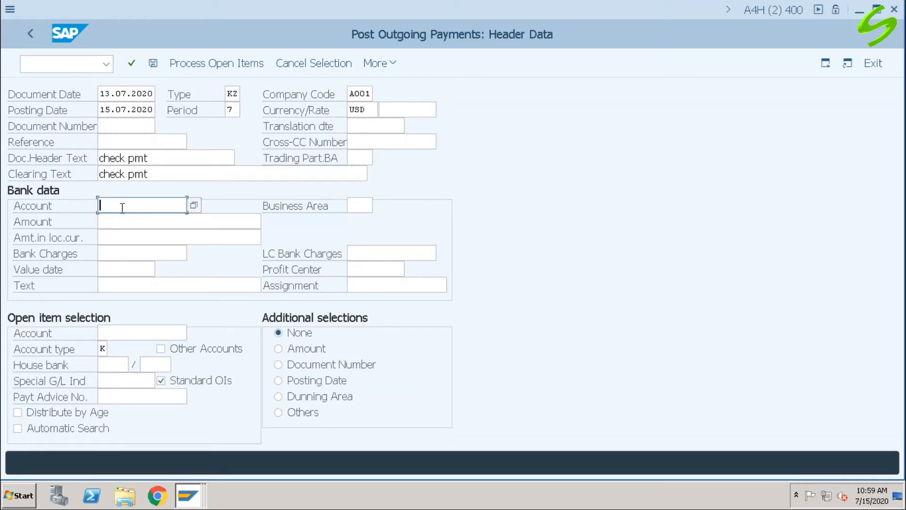
pyautogui.click(194, 206)
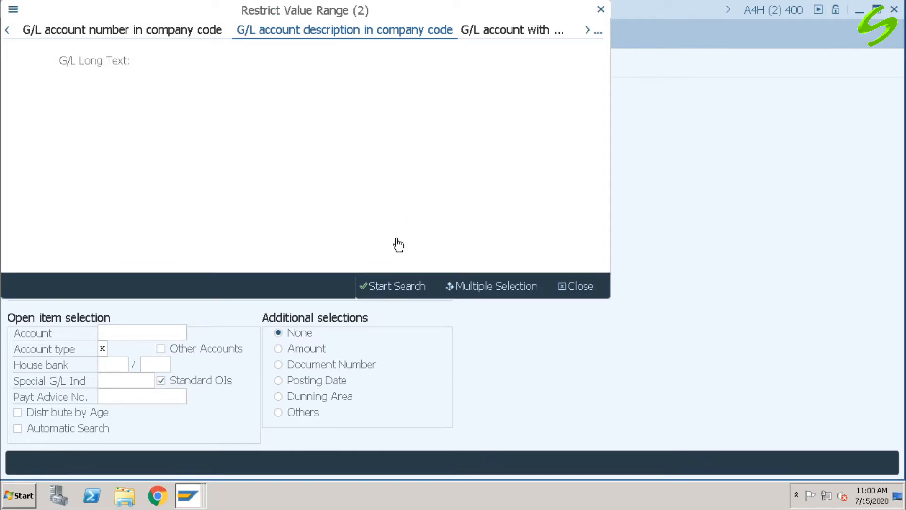
pyautogui.click(370, 285)
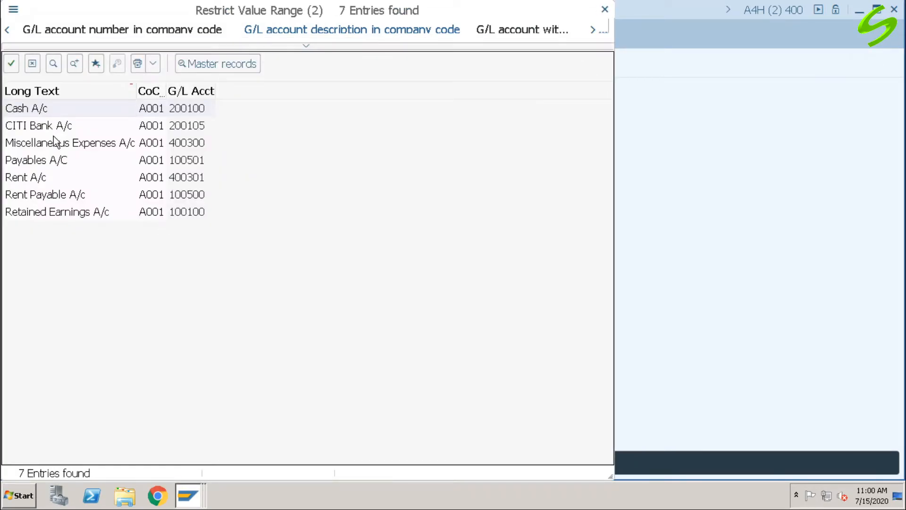
pyautogui.click(68, 125)
pyautogui.doubleClick(175, 131)
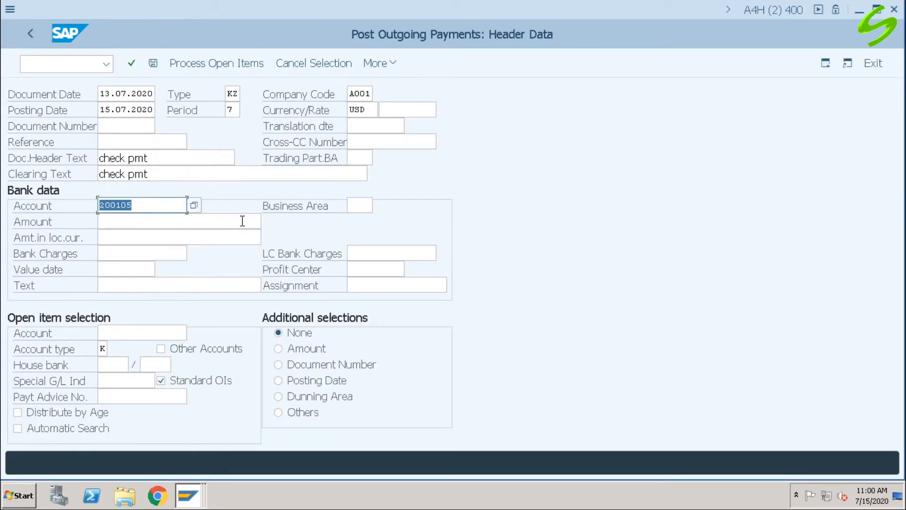
# Step: Complete the bank data with amount 20000, value date 15.07.2020 and the text "payment to vendor"
pyautogui.click(121, 222)
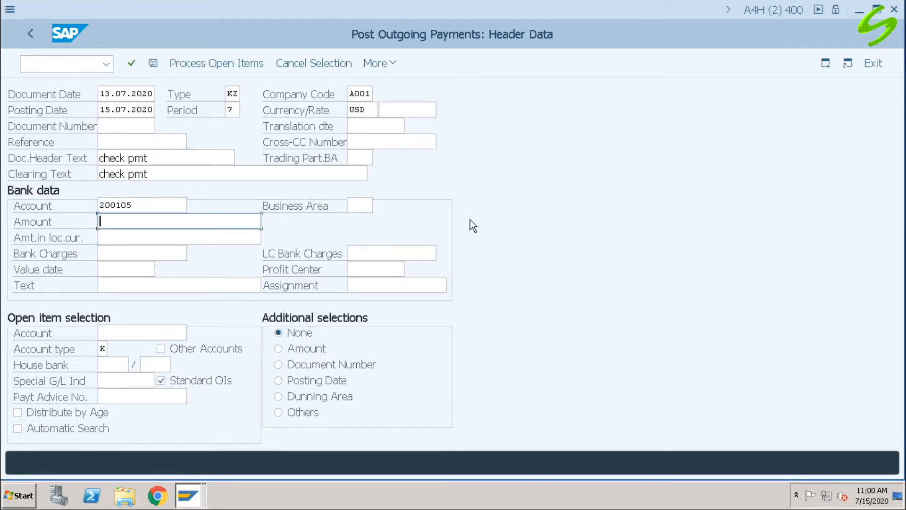
pyautogui.write('20000')
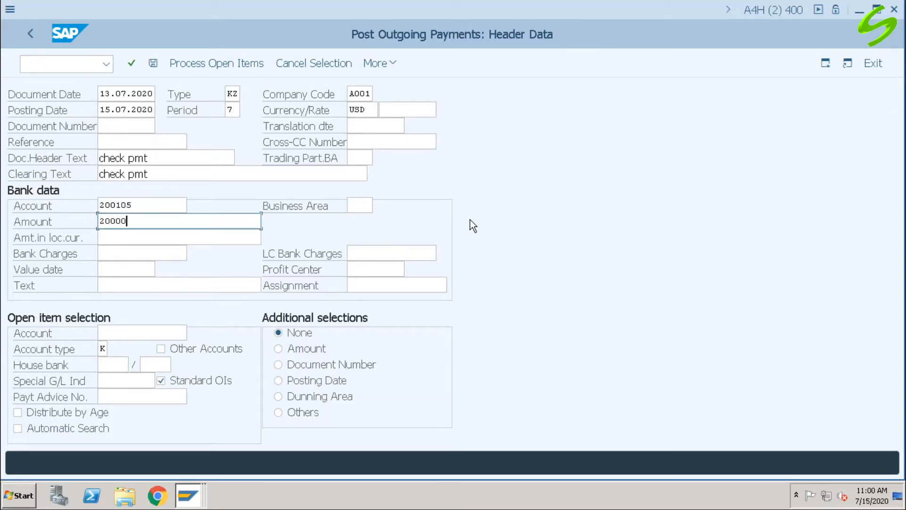
pyautogui.click(110, 268)
pyautogui.click(161, 269)
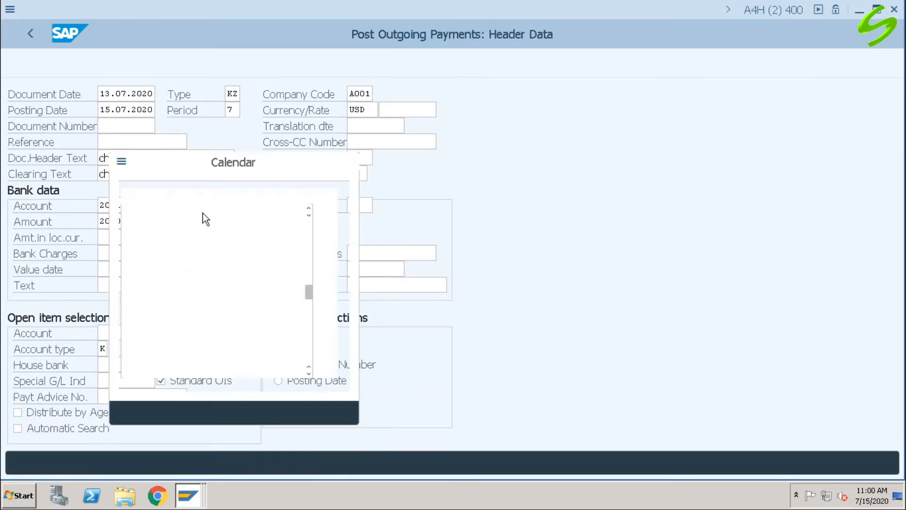
pyautogui.doubleClick(200, 283)
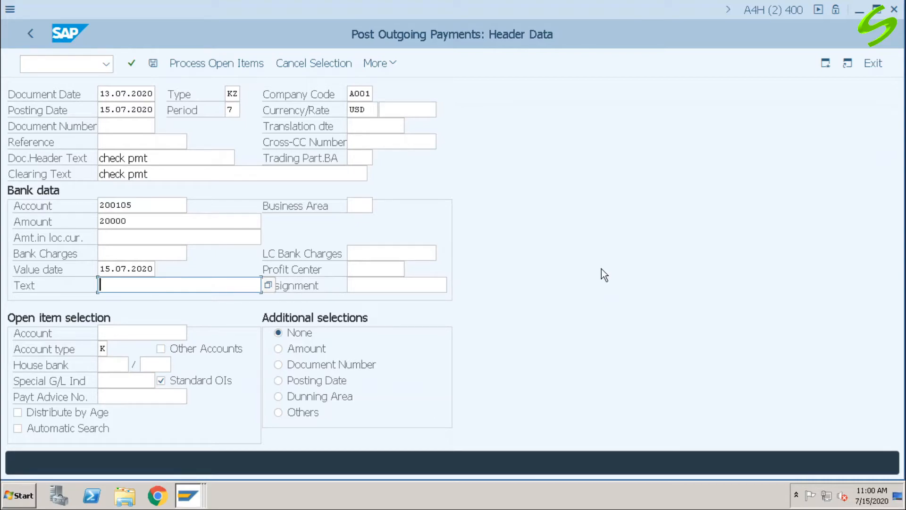
pyautogui.write('payment to vendor')
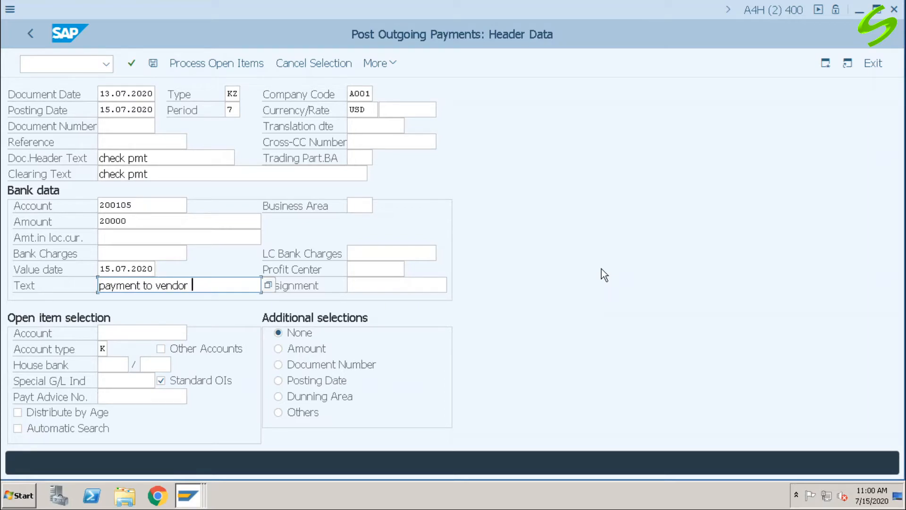
# Step: Enter the account of Test Vendor 1 for ABC for the open item selection and process its open items
pyautogui.click(152, 332)
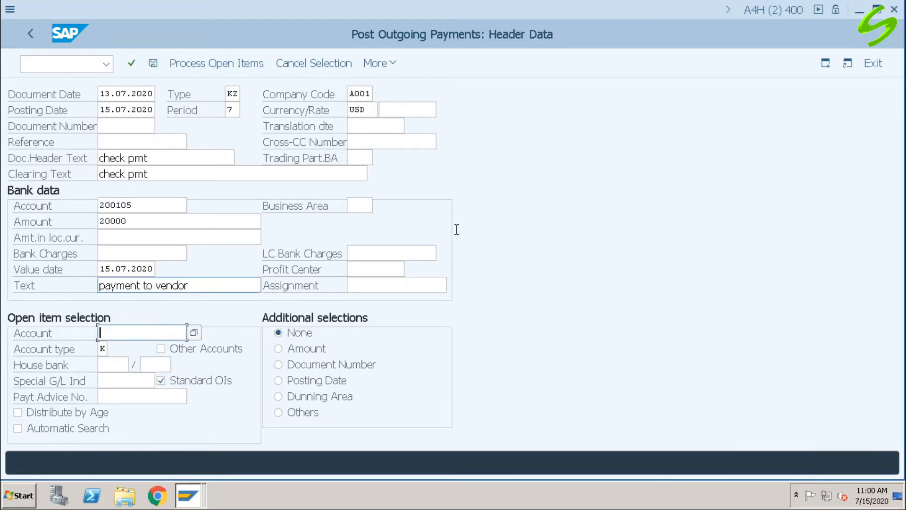
pyautogui.write('60000')
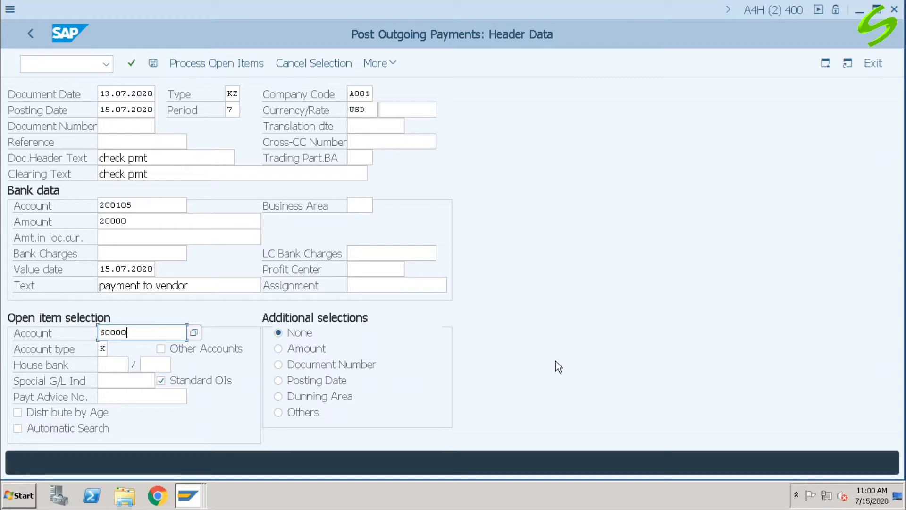
pyautogui.hotkey('shift', 'F4')
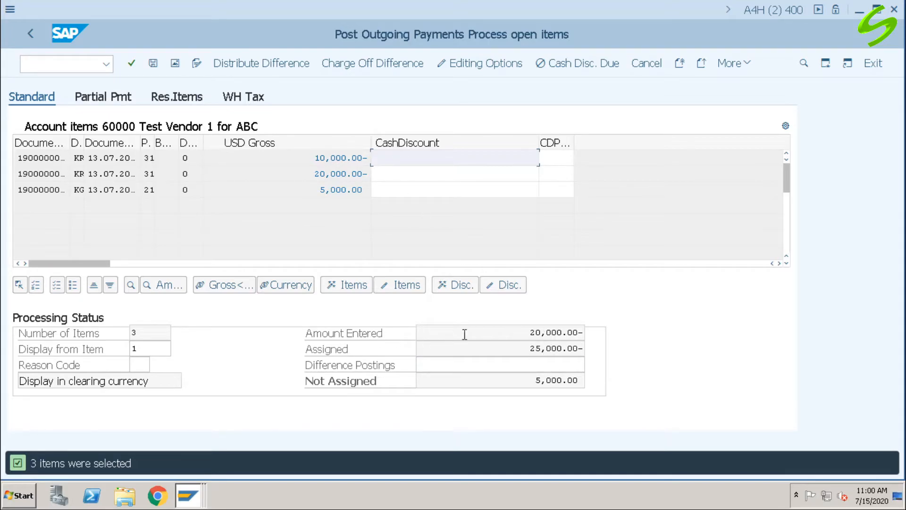
# Step: Deactivate the 5,000.00 credit memo and the 10,000.00 invoice so that only the 20,000.00 invoice stays assigned to the payment
pyautogui.doubleClick(508, 332)
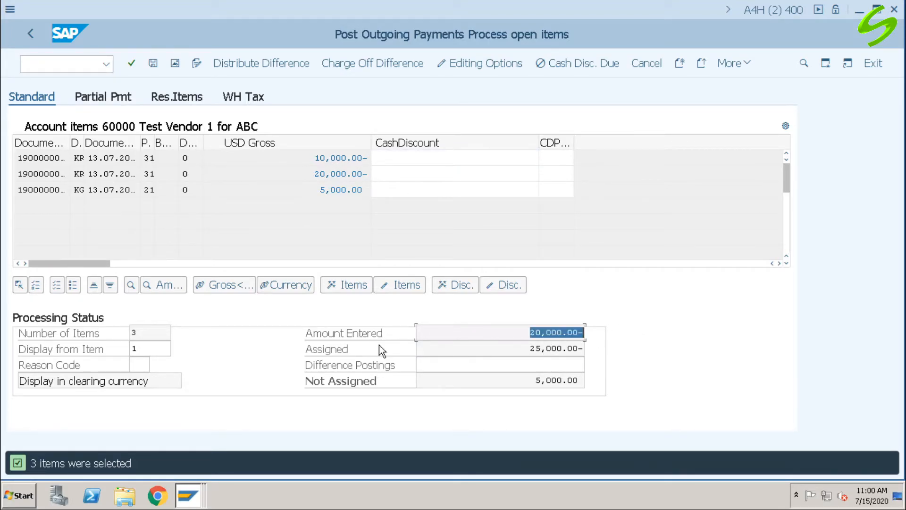
pyautogui.moveTo(527, 349); pyautogui.dragTo(621, 348)
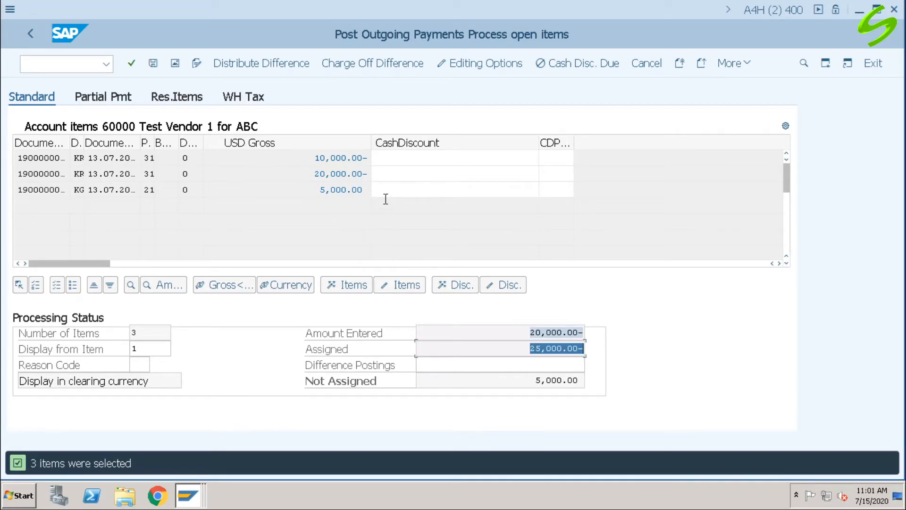
pyautogui.doubleClick(339, 190)
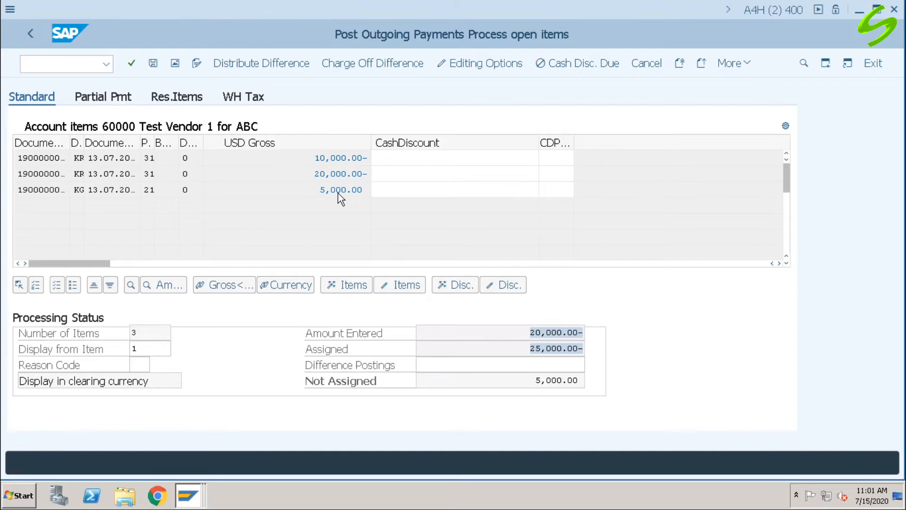
pyautogui.doubleClick(339, 158)
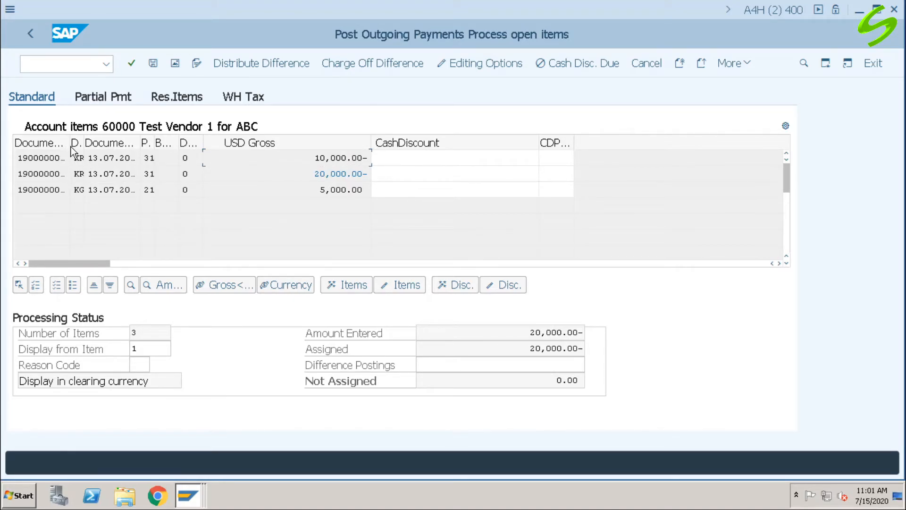
# Step: Widen the document number column and compare the amount entered with the assigned amount
pyautogui.moveTo(69, 143); pyautogui.dragTo(91, 143)
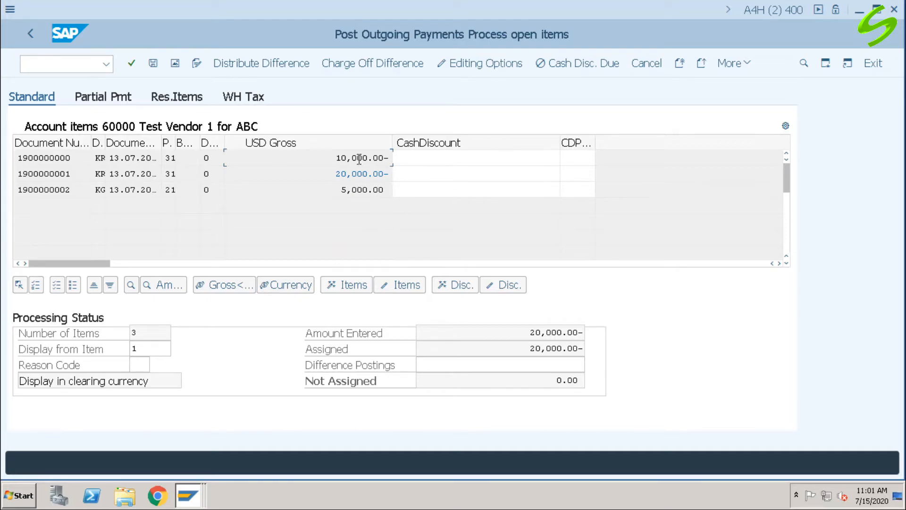
pyautogui.click(541, 332)
pyautogui.hotkey('shift', 'End')
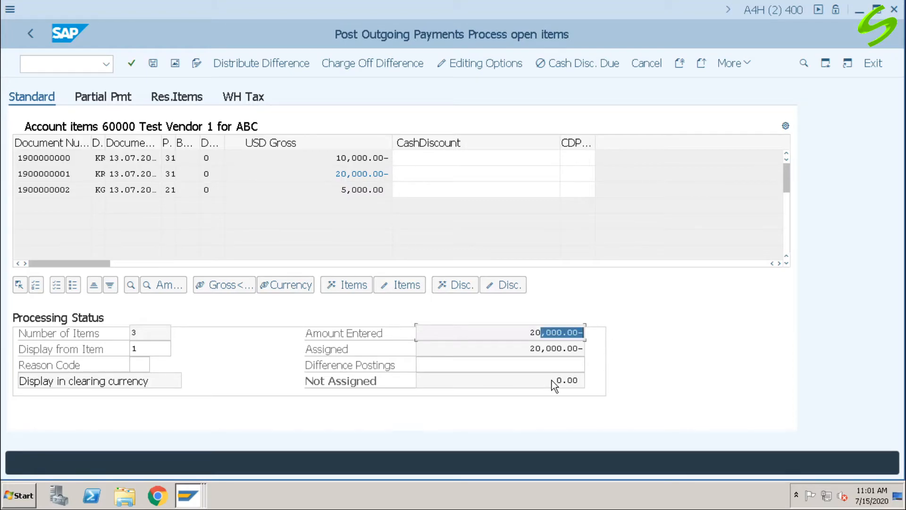
pyautogui.moveTo(524, 349); pyautogui.dragTo(618, 348)
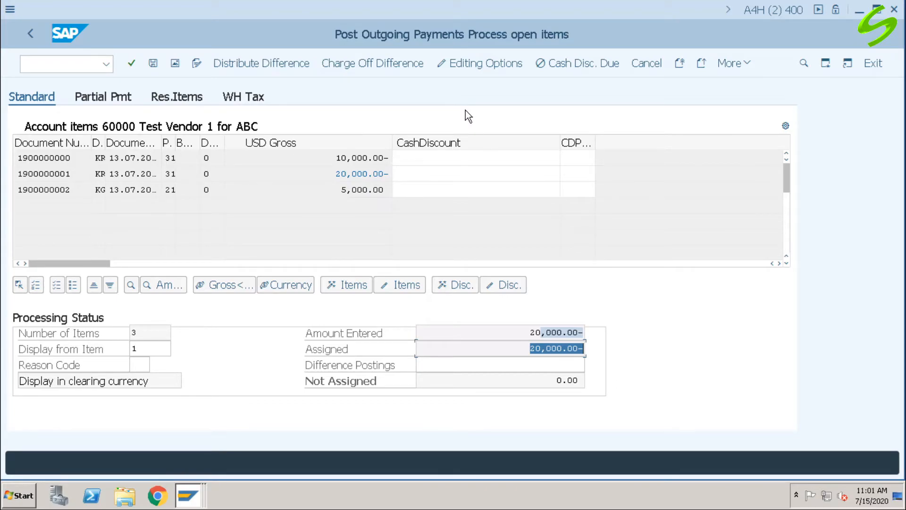
# Step: Display the document overview, simulate the outgoing payment and post it
pyautogui.click(174, 66)
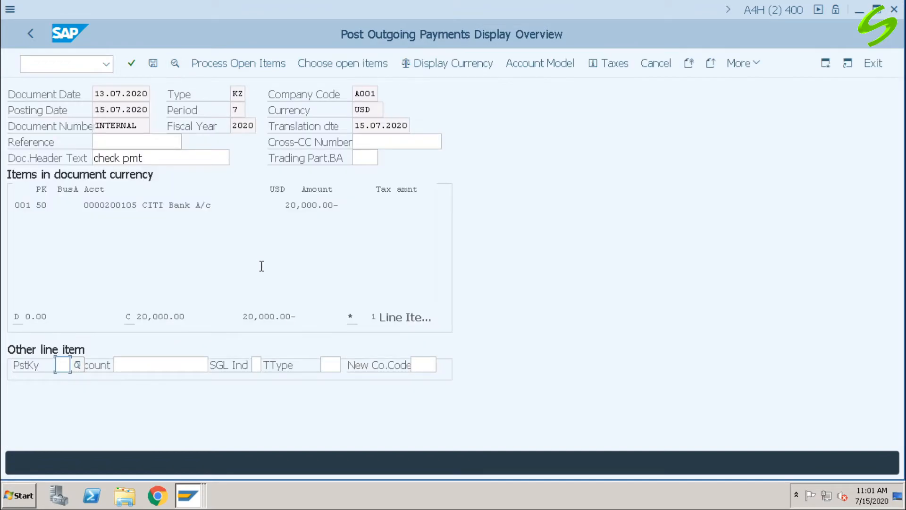
pyautogui.click(743, 63)
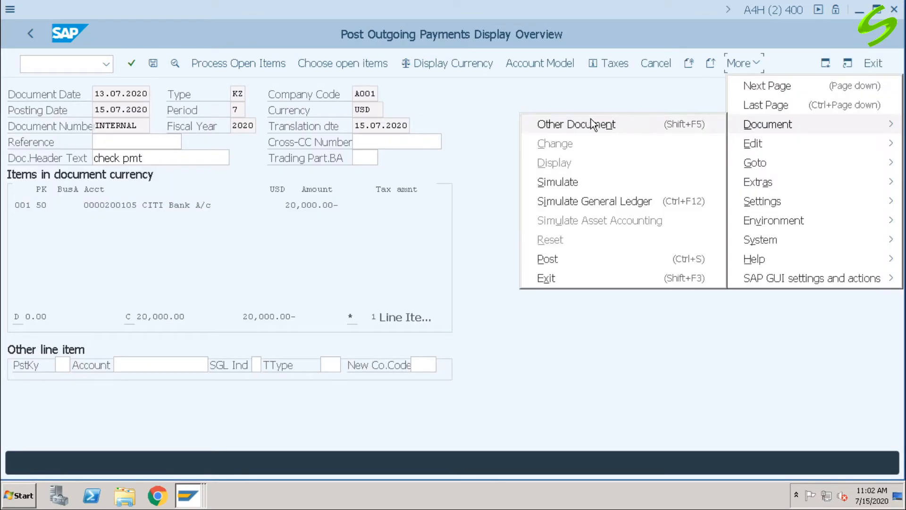
pyautogui.click(575, 183)
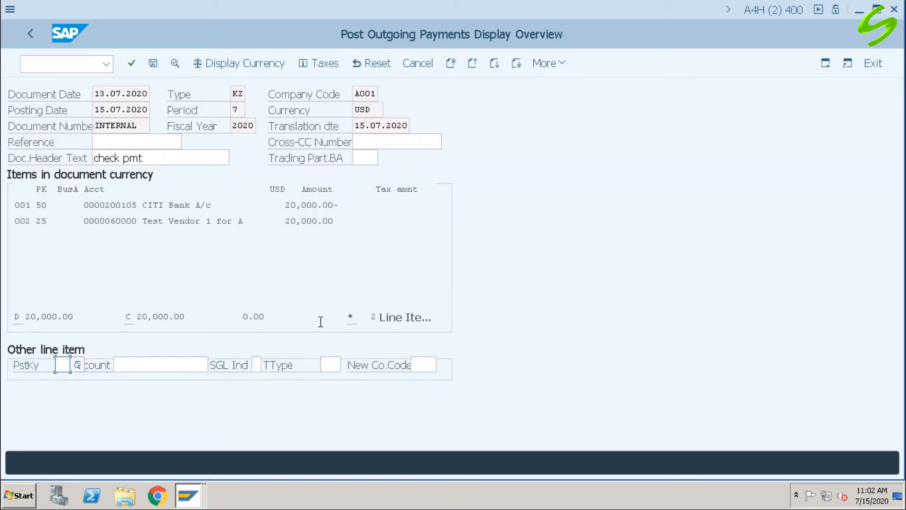
pyautogui.click(153, 63)
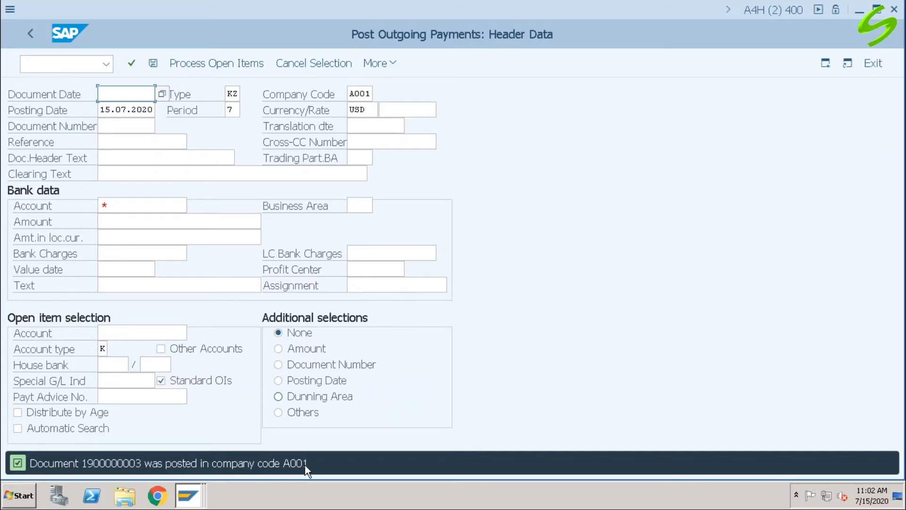
# Step: Open transaction FBL1N and display the open line items of Test Vendor 1 for ABC in company code A001
pyautogui.click(57, 69)
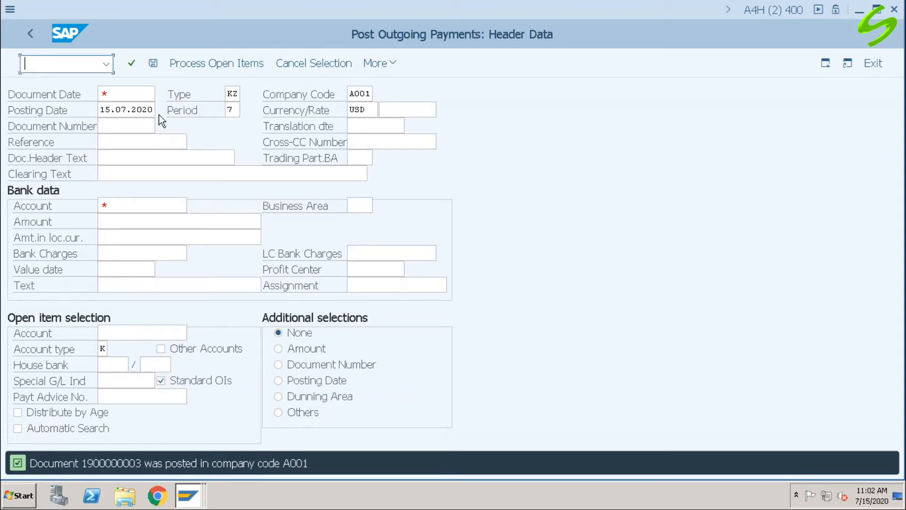
pyautogui.write('/nflb')
pyautogui.press('BackSpace')
pyautogui.press('BackSpace')
pyautogui.write('bl1n')
pyautogui.press('Return')
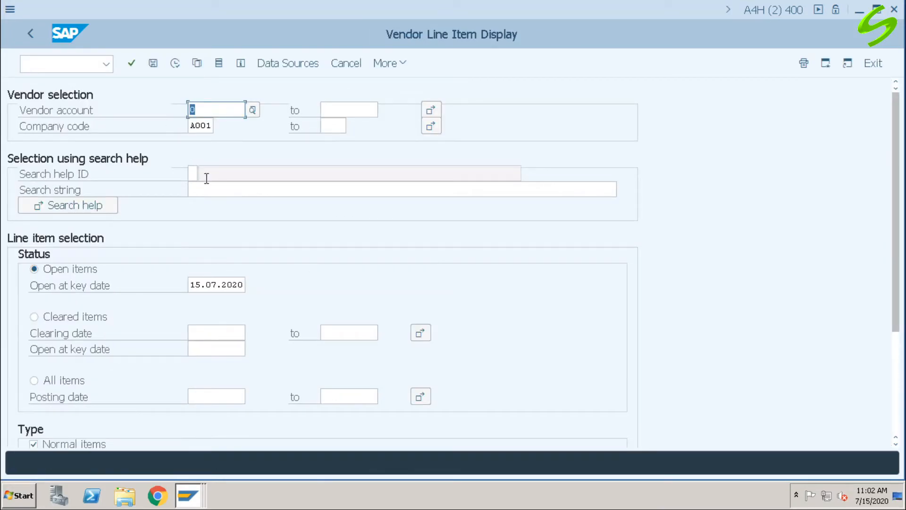
pyautogui.write('60000')
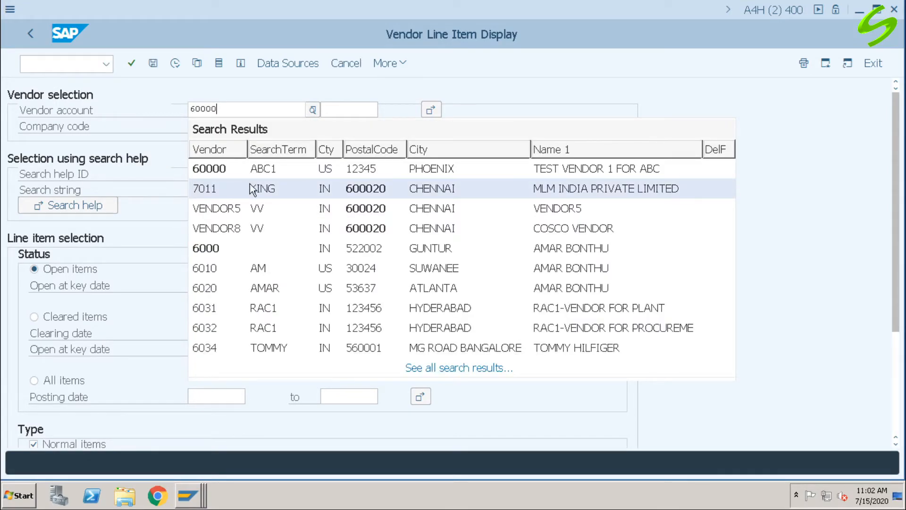
pyautogui.click(239, 173)
pyautogui.click(174, 62)
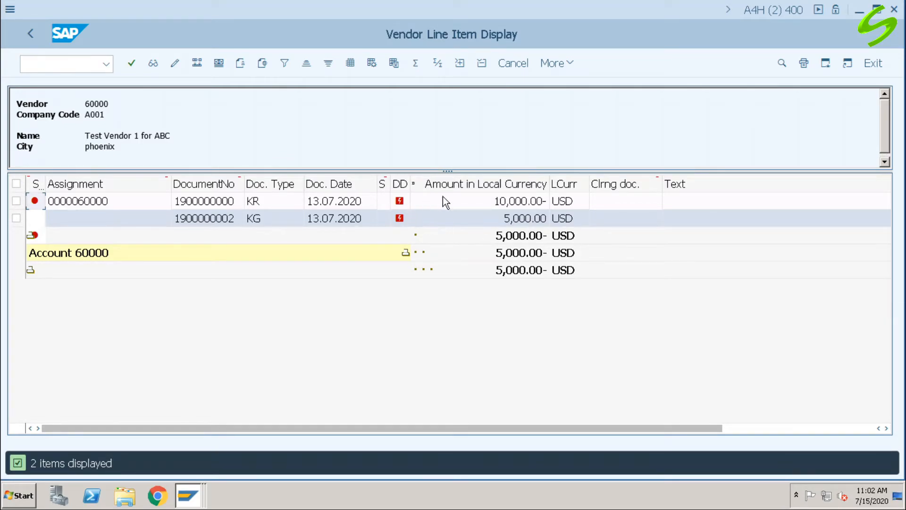
# Step: Return to the line item selection and display the vendor's cleared items instead
pyautogui.click(174, 63)
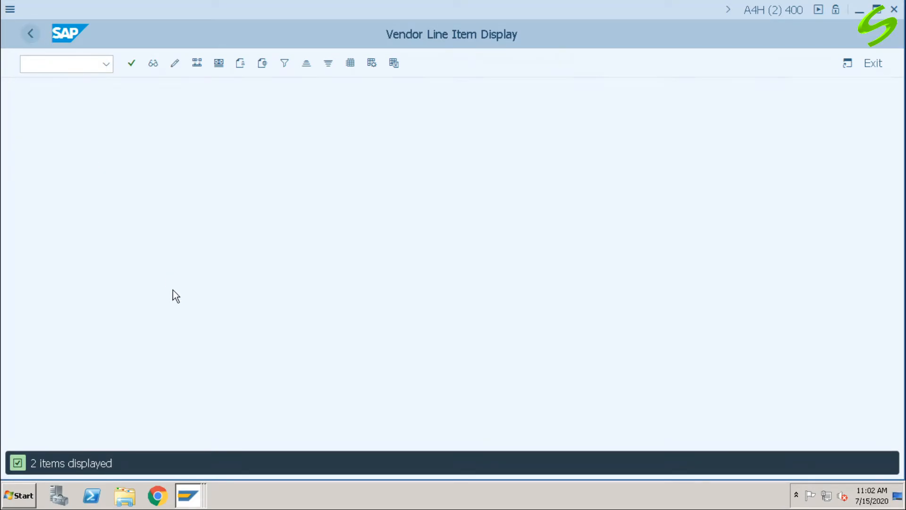
pyautogui.click(89, 317)
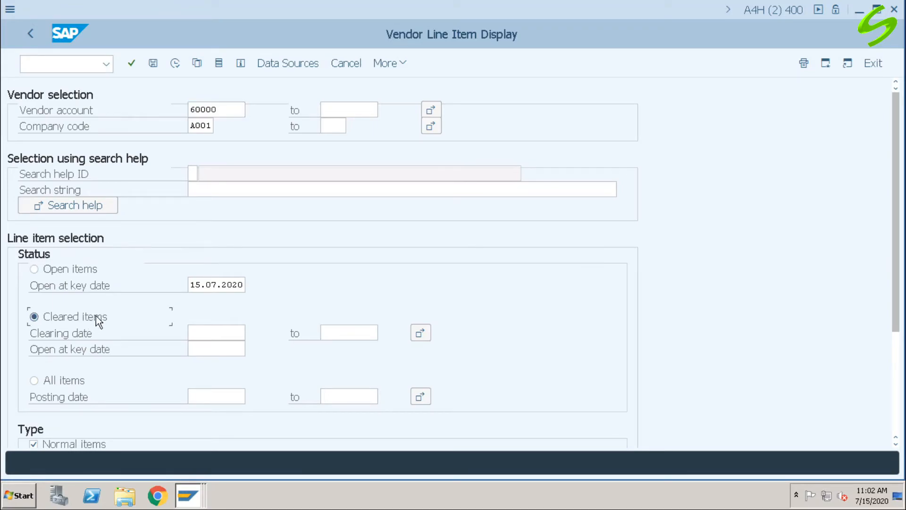
pyautogui.click(175, 64)
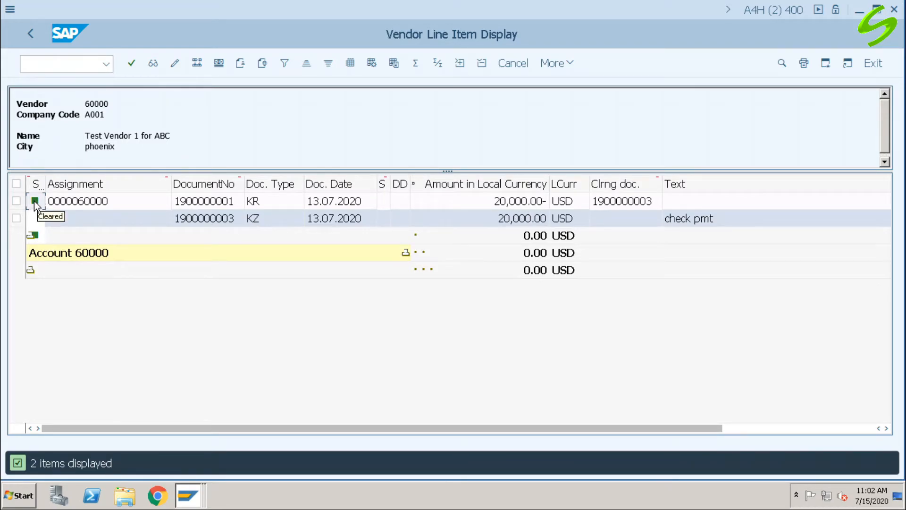
# Step: Leave the vendor line item display and return to the SAP Easy Access screen
pyautogui.click(71, 67)
pyautogui.write('/n')
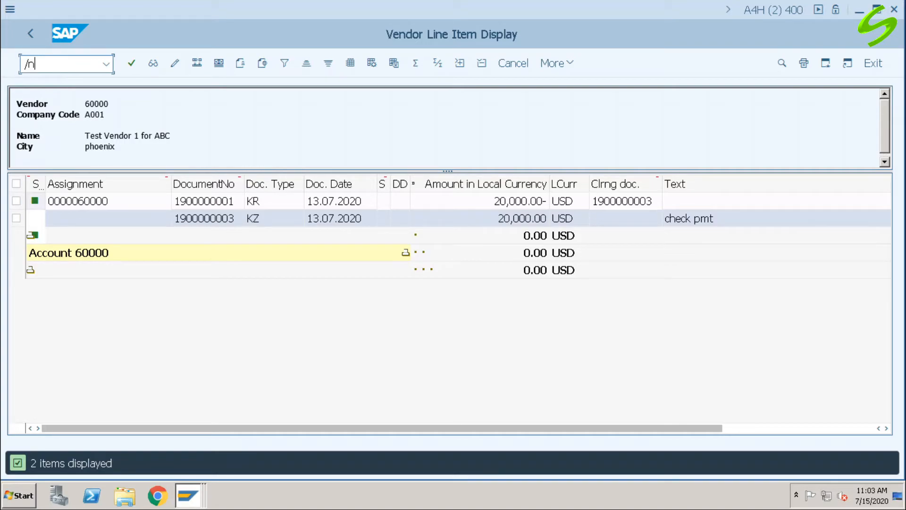
pyautogui.press('Return')
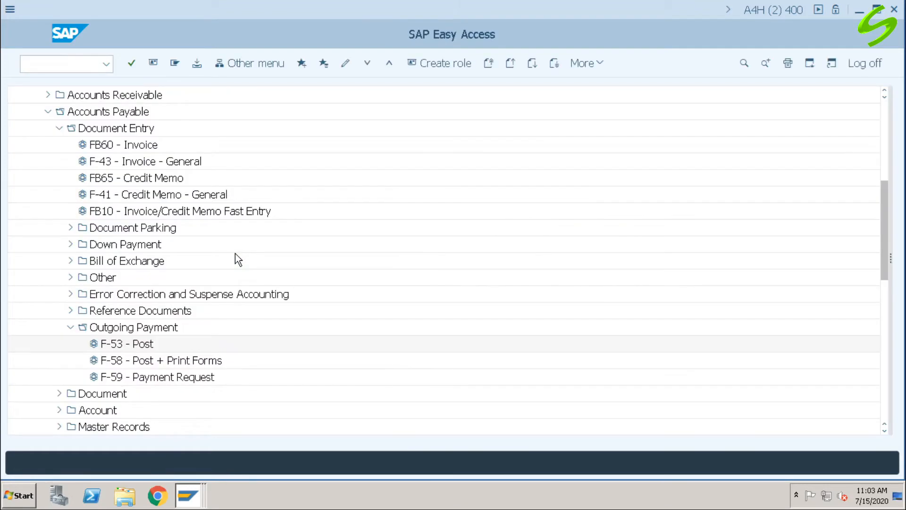
# Step: Collapse the Outgoing Payment and Document Entry folders and expand the Environment folder under Accounts Payable
pyautogui.click(70, 326)
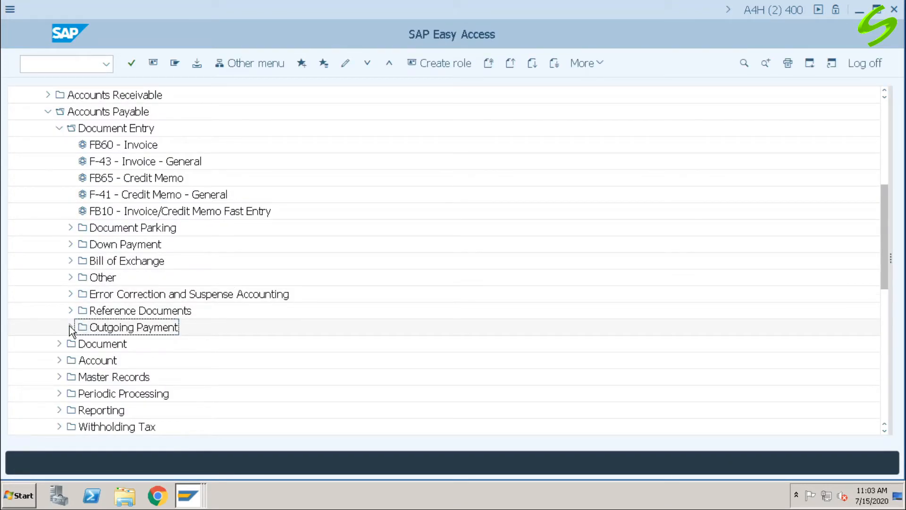
pyautogui.click(59, 128)
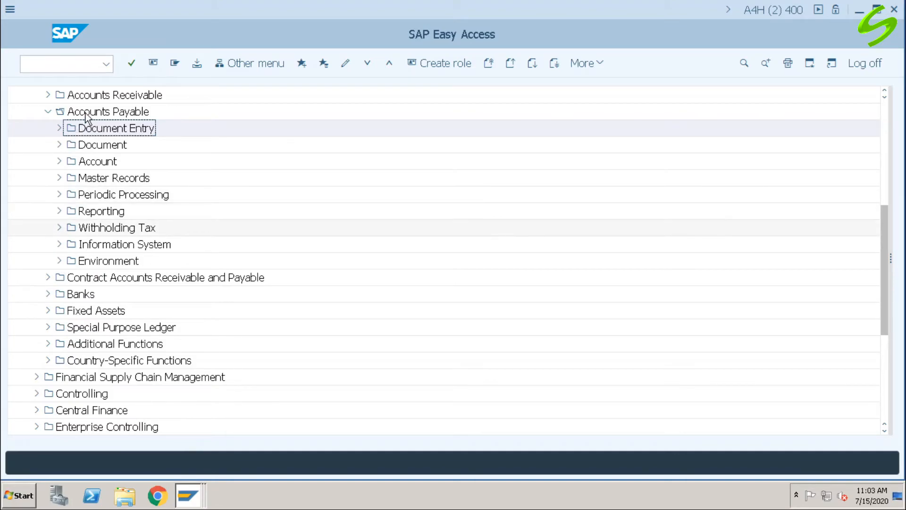
pyautogui.click(59, 262)
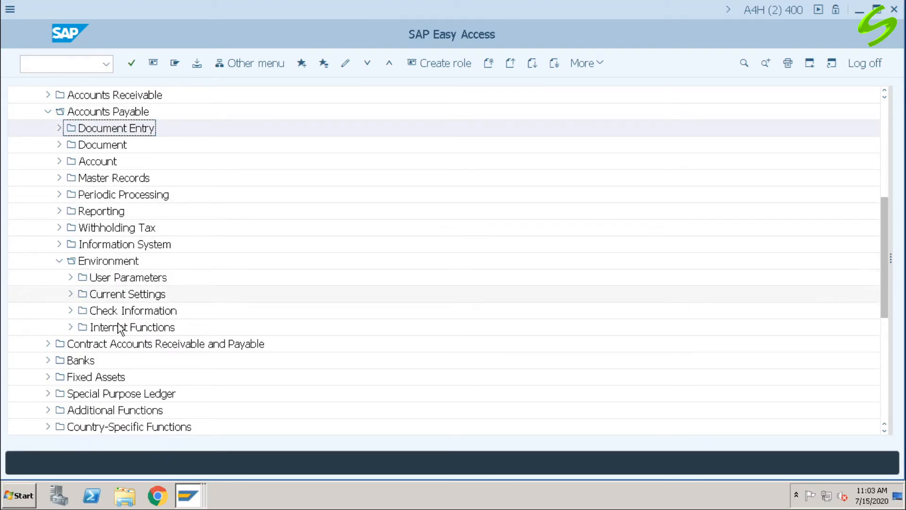
# Step: Open transaction FCH5 for manual checks from the Create folder under Check Information
pyautogui.click(70, 311)
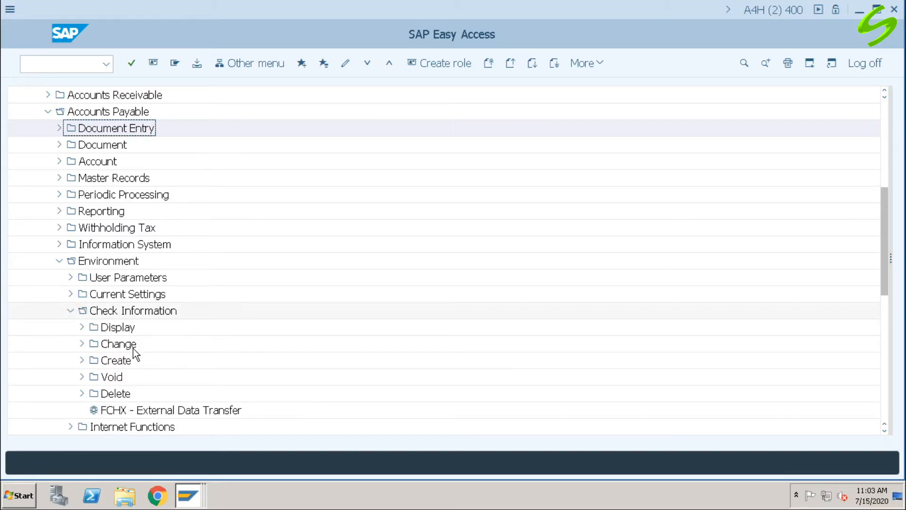
pyautogui.click(82, 361)
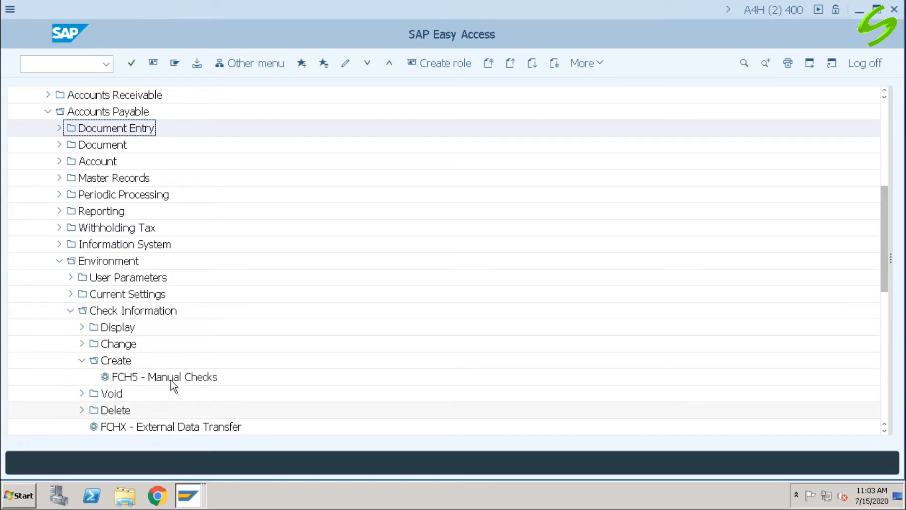
pyautogui.click(169, 380)
pyautogui.doubleClick(169, 380)
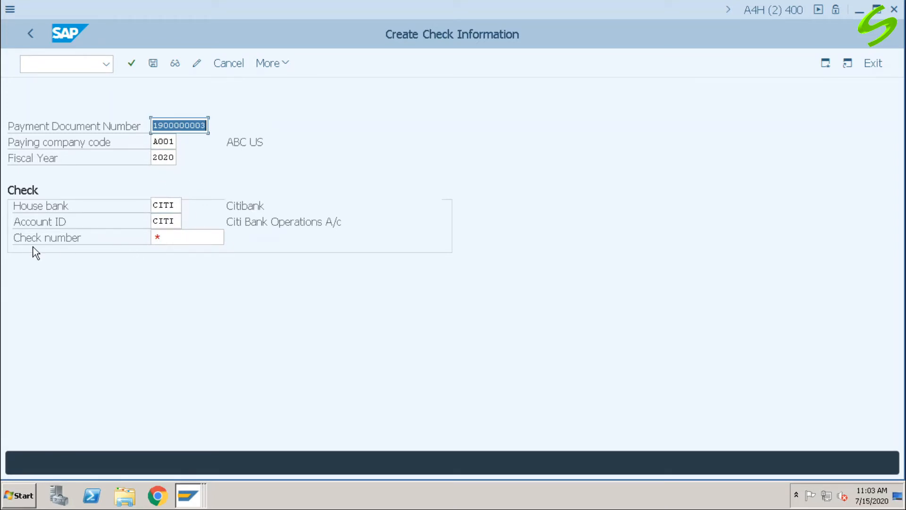
# Step: Enter check number 100005 for the proposed payment document and CITI house bank, and try to proceed to the check details
pyautogui.click(186, 238)
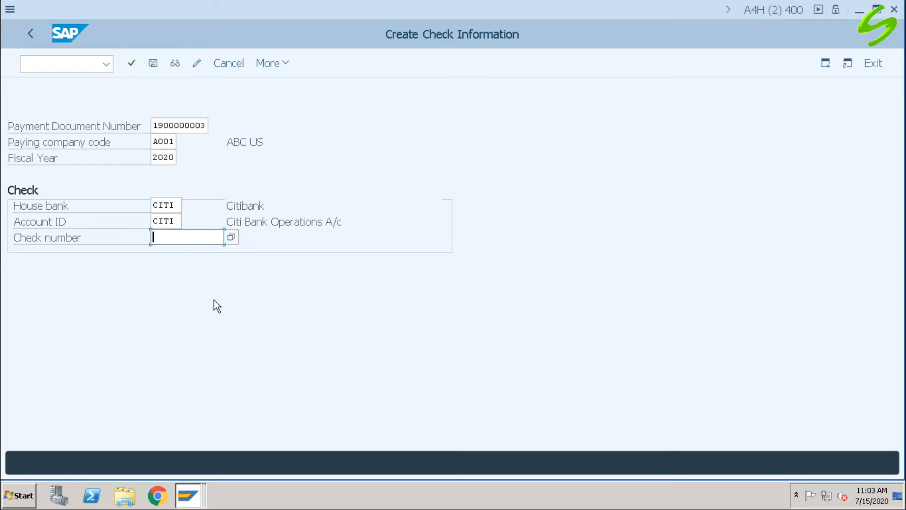
pyautogui.write('100')
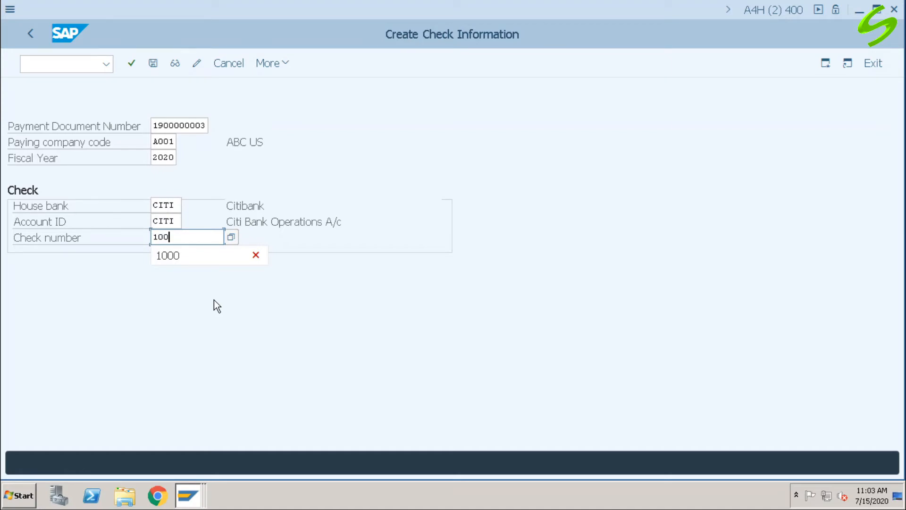
pyautogui.write('000')
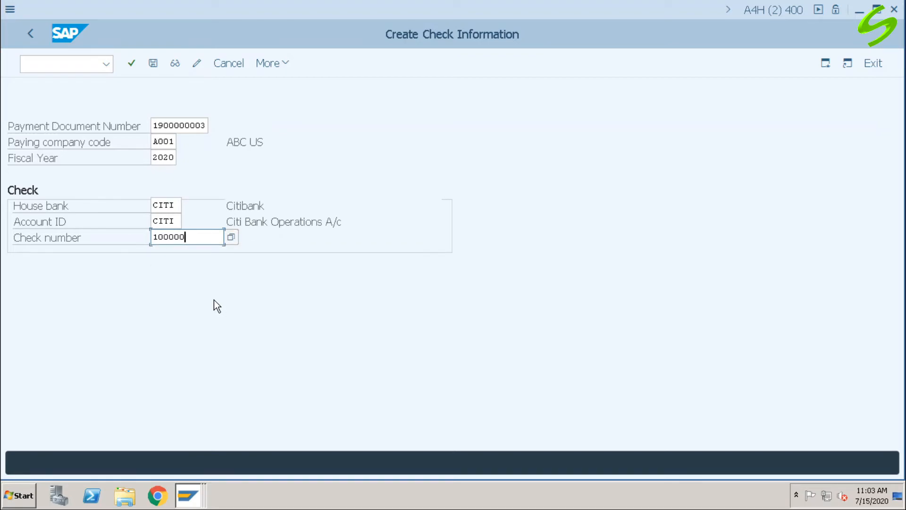
pyautogui.press('BackSpace')
pyautogui.write('5')
pyautogui.press('Return')
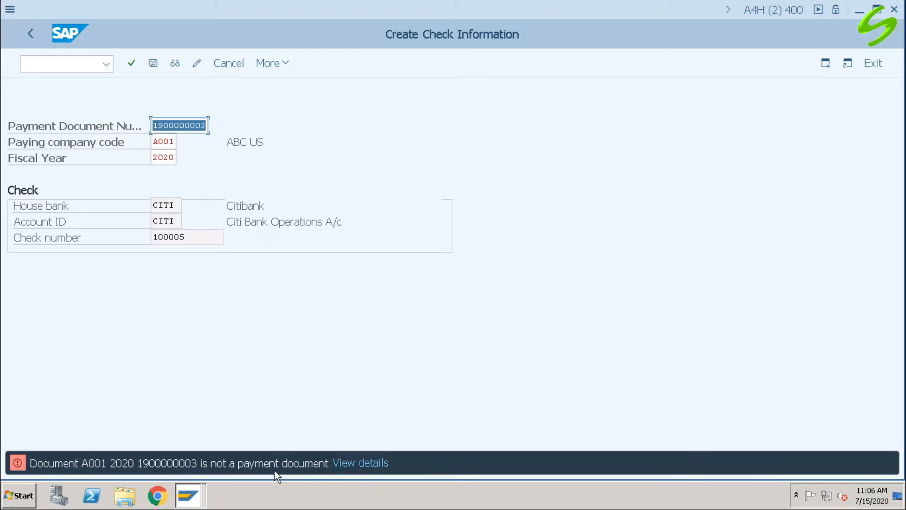
# Step: Read the error details about the payment document and the 'Cash flow-relevant' field, and close the explanation
pyautogui.click(355, 468)
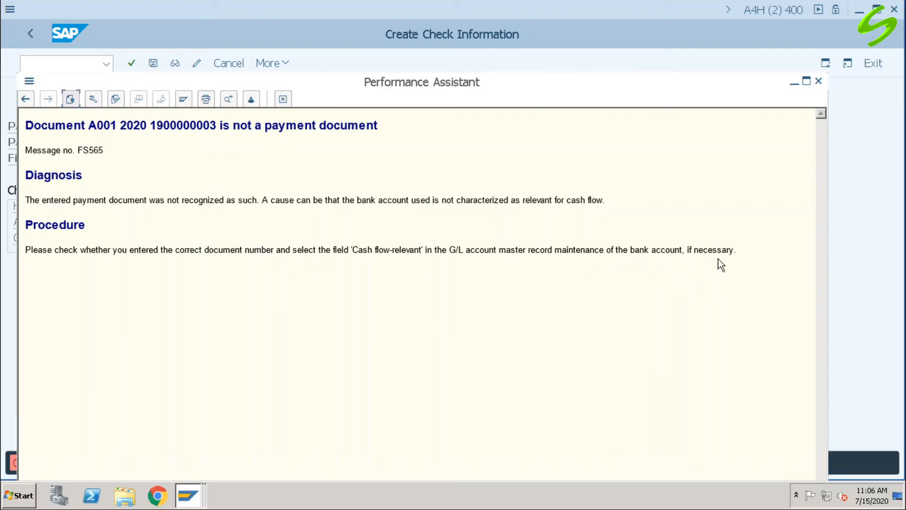
pyautogui.moveTo(351, 249); pyautogui.dragTo(431, 248)
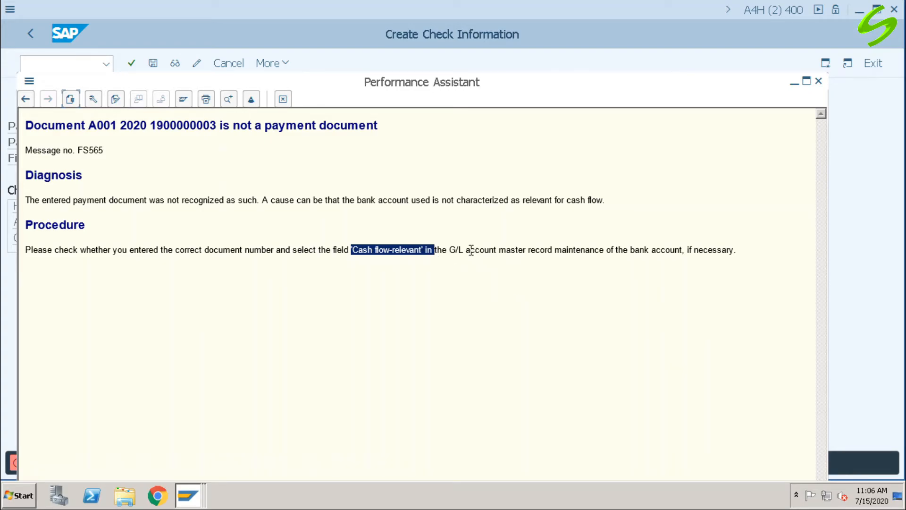
pyautogui.click(364, 257)
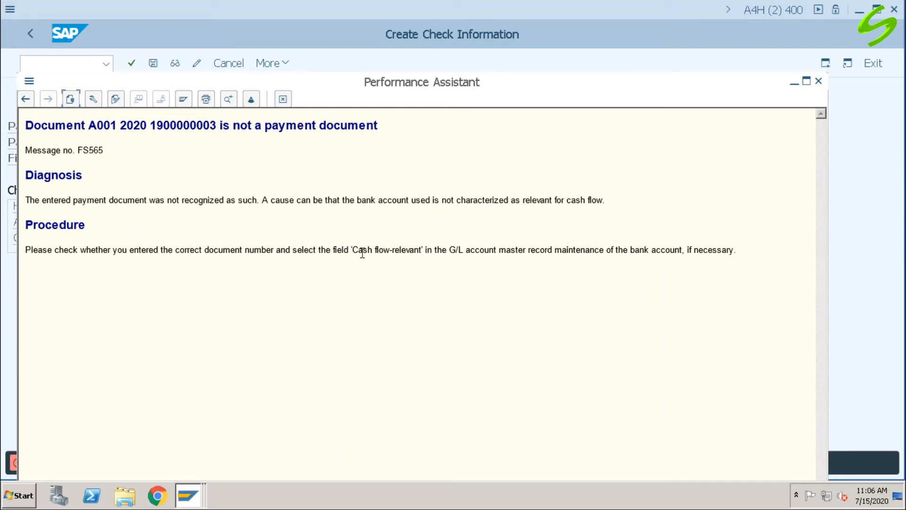
pyautogui.click(819, 81)
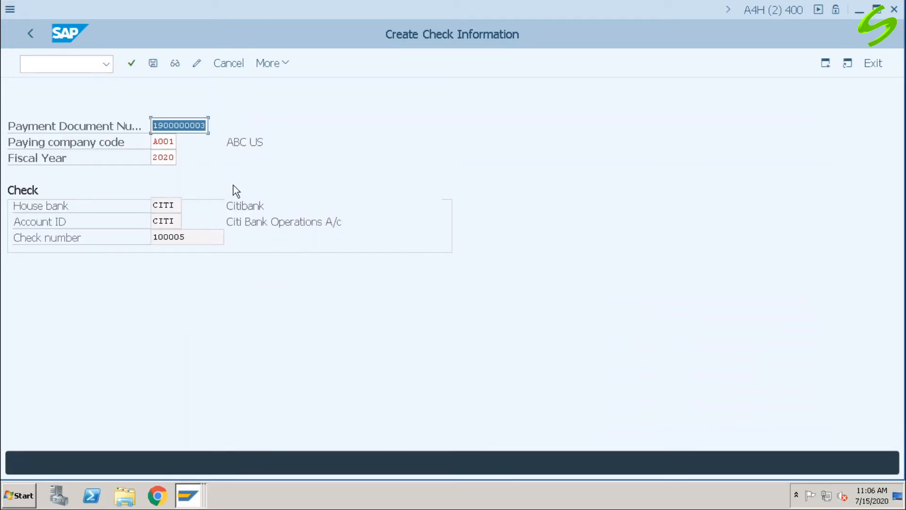
# Step: Open transaction FS00 in a new session and display the CITI Bank A/c G/L account in company code A001
pyautogui.click(826, 63)
pyautogui.write('fs00')
pyautogui.press('Return')
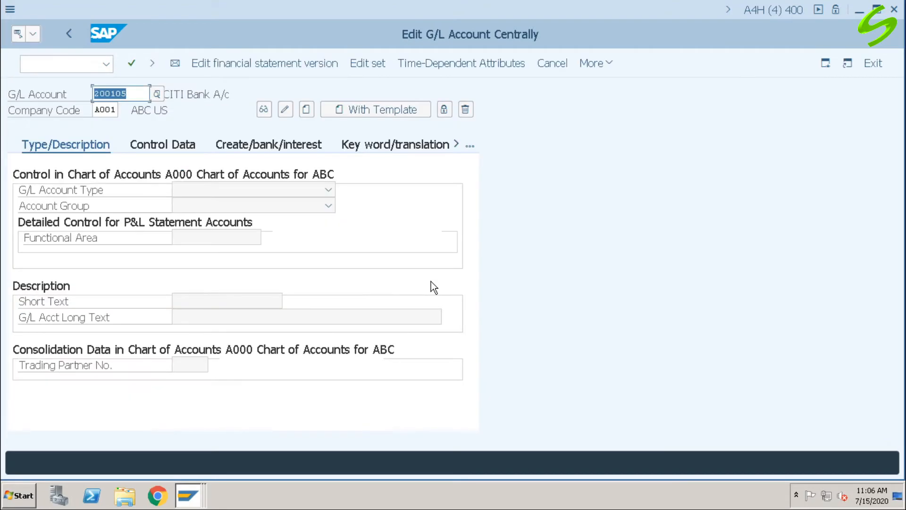
pyautogui.press('Return')
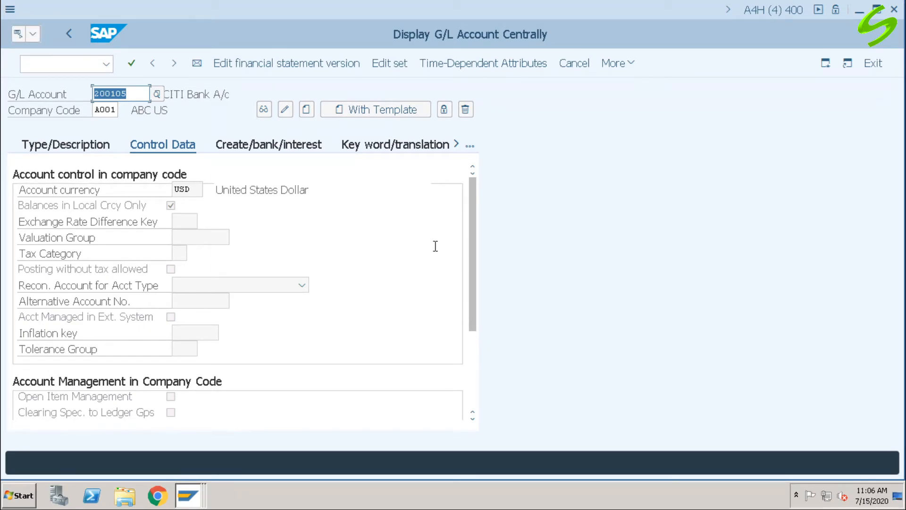
# Step: Mark the CITI Bank A/c G/L account as relevant to cash flow in its bank details and save it
pyautogui.moveTo(468, 237); pyautogui.dragTo(466, 193)
pyautogui.click(270, 143)
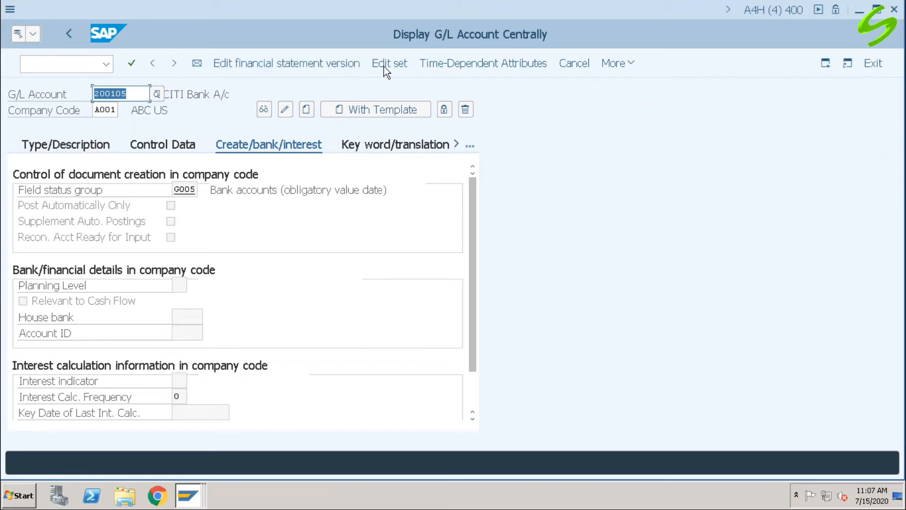
pyautogui.click(285, 111)
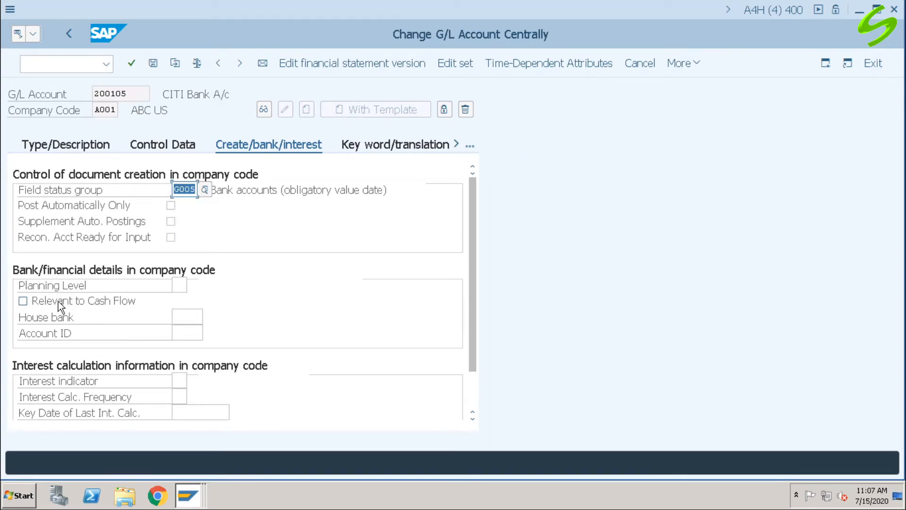
pyautogui.click(27, 300)
pyautogui.click(153, 64)
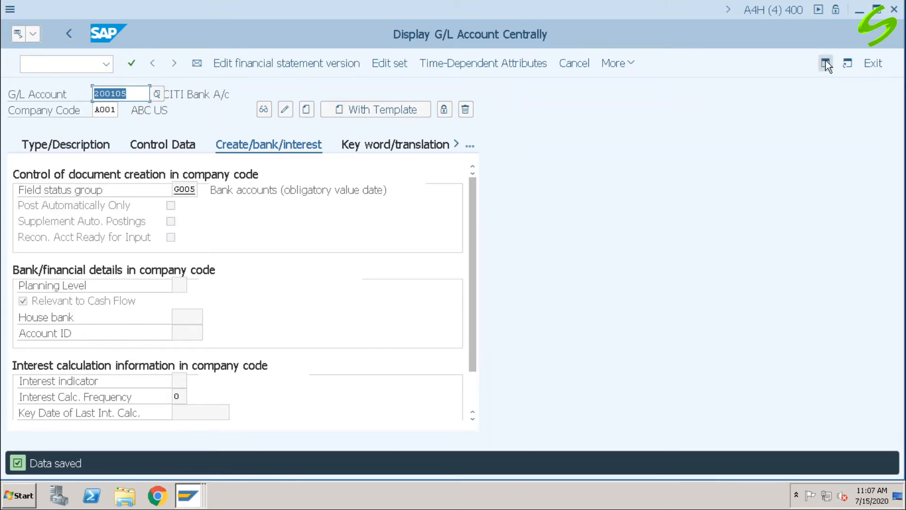
# Step: Return to the Create Check Information session, proceed with check number 100005 and save the manual check
pyautogui.click(860, 10)
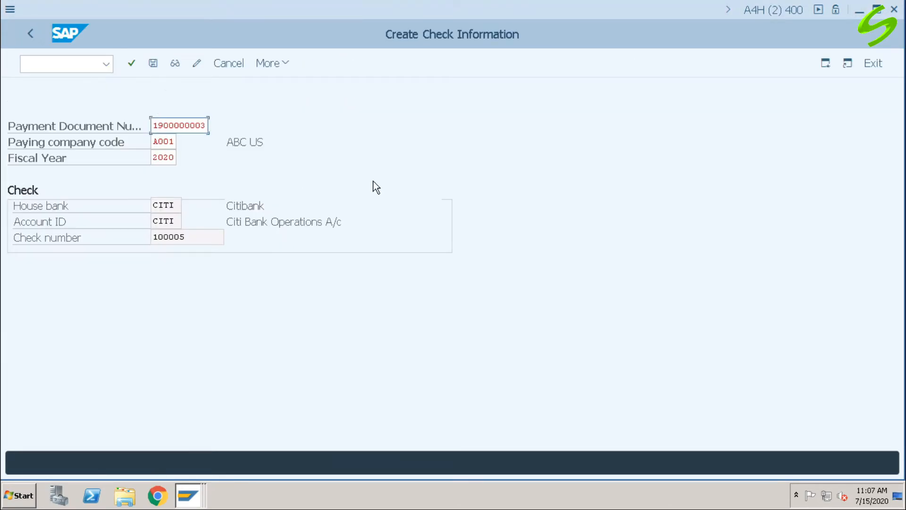
pyautogui.press('Return')
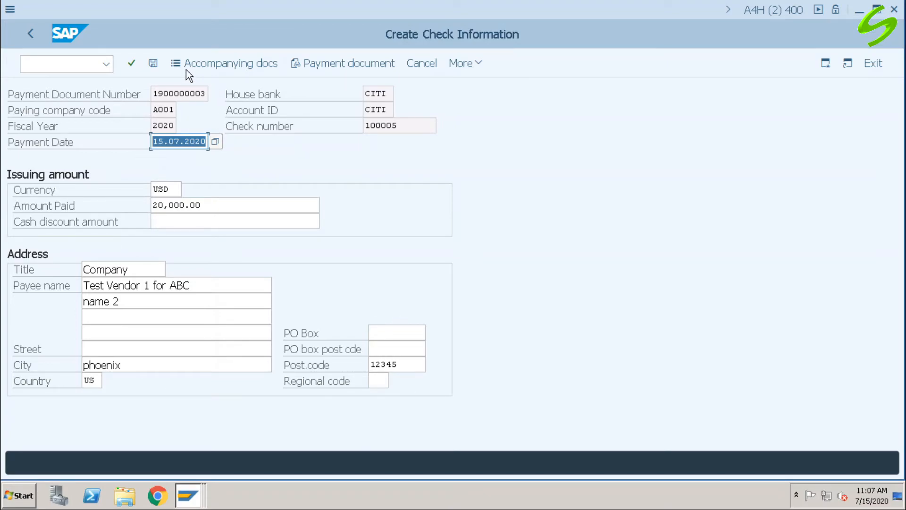
pyautogui.click(152, 63)
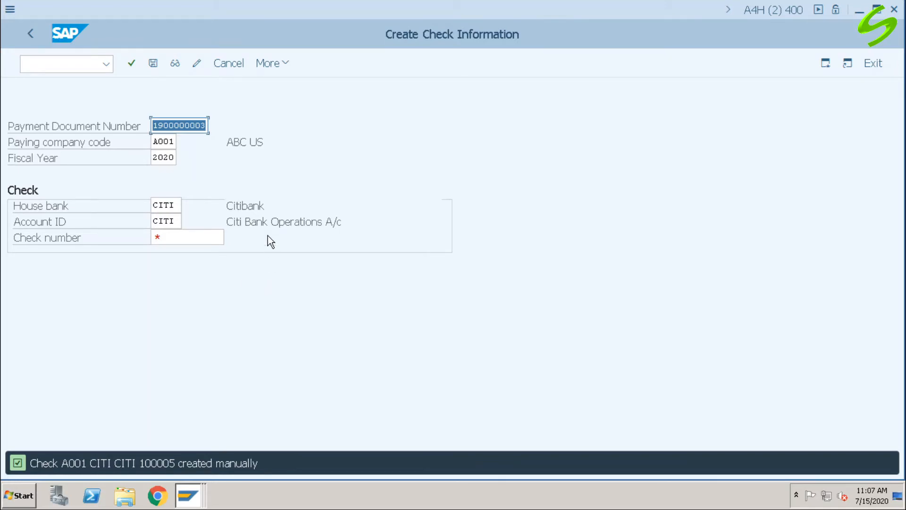
# Step: Leave the check creation transaction and return to the SAP Easy Access screen
pyautogui.click(32, 34)
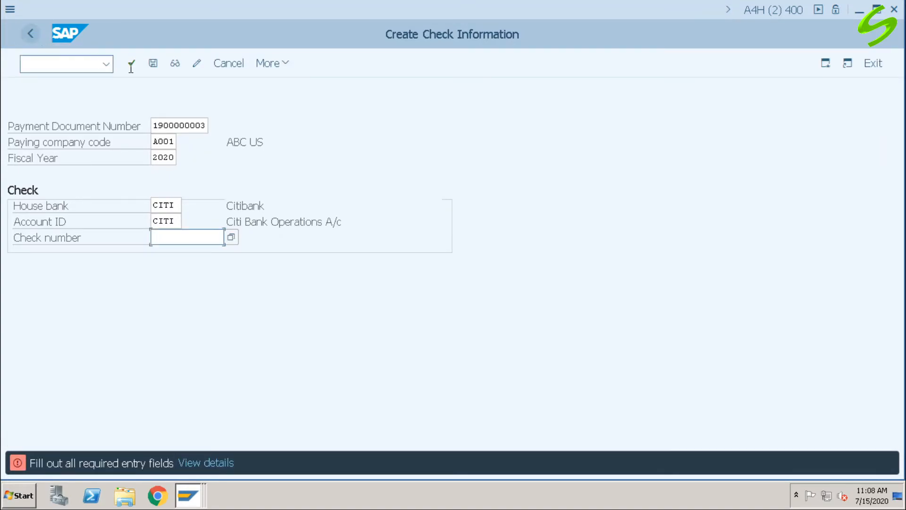
pyautogui.click(80, 65)
pyautogui.write('/n')
pyautogui.press('Return')
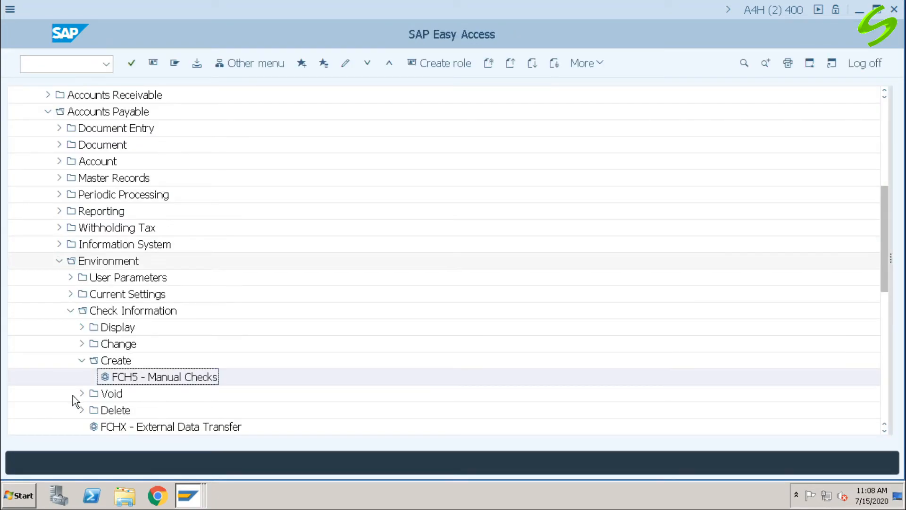
# Step: Collapse the Create folder and open the FCHN Check Register from the Display folder under Check Information
pyautogui.click(81, 361)
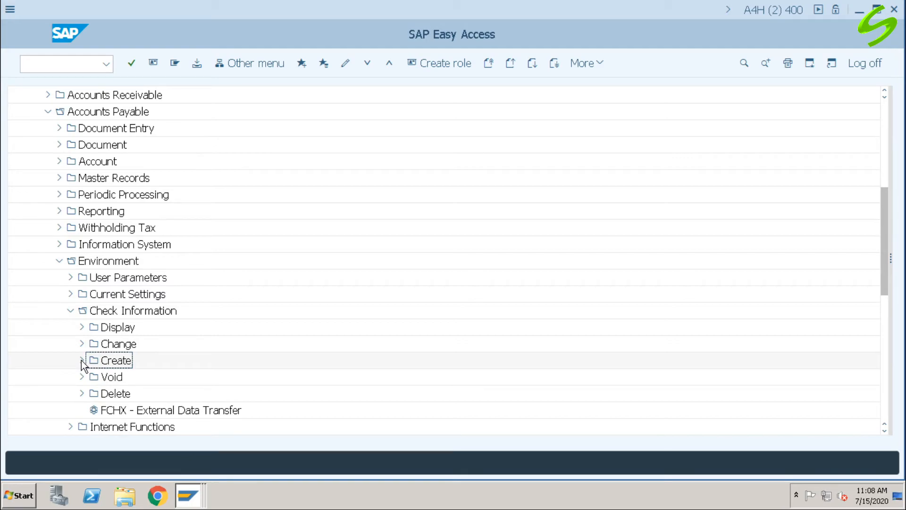
pyautogui.click(70, 310)
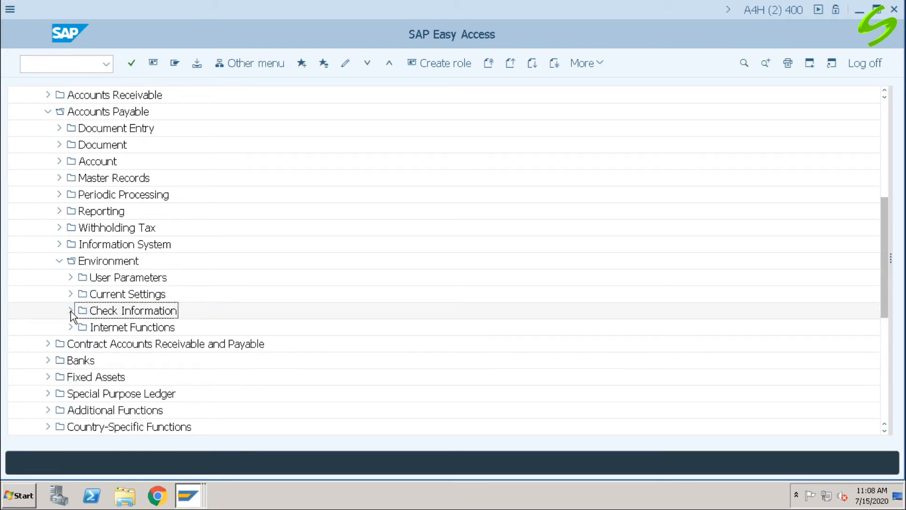
pyautogui.click(70, 310)
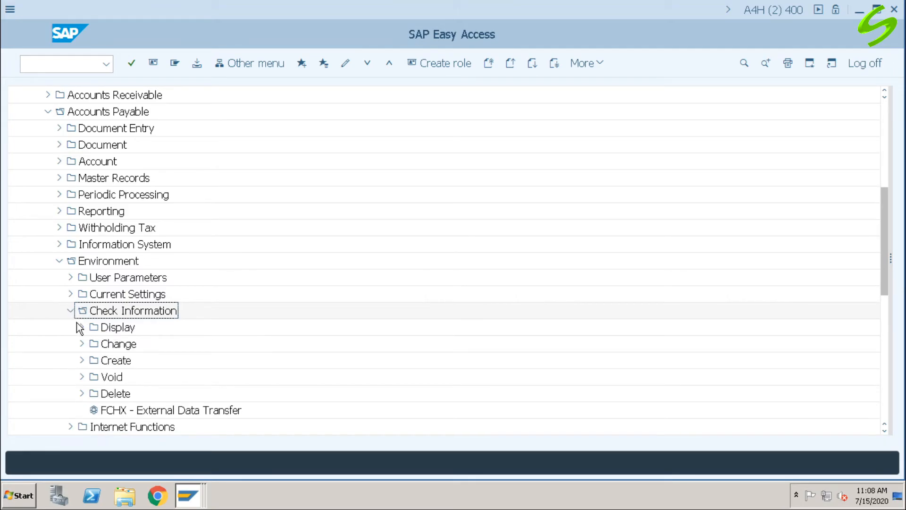
pyautogui.click(82, 327)
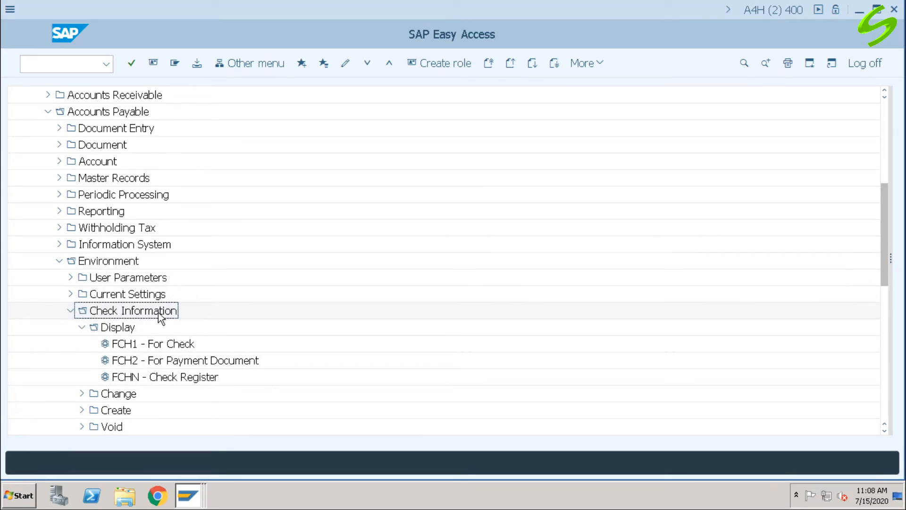
pyautogui.click(172, 380)
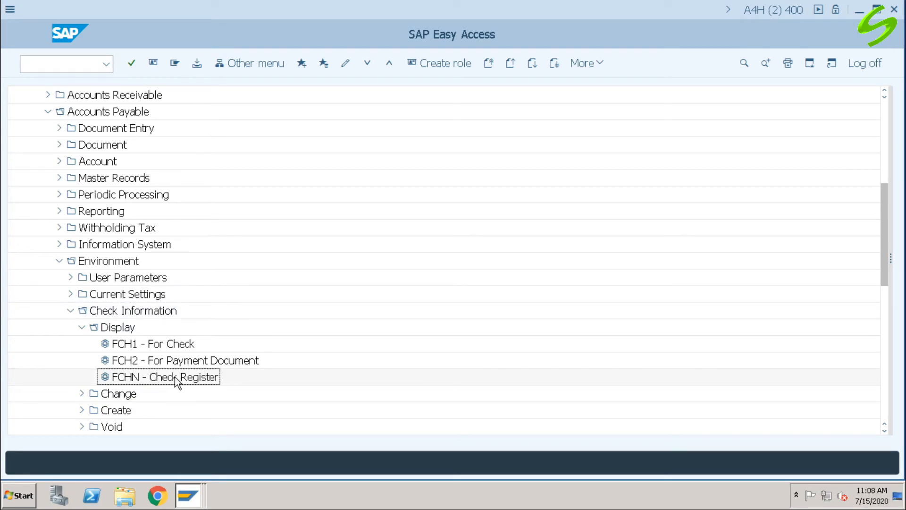
pyautogui.doubleClick(175, 377)
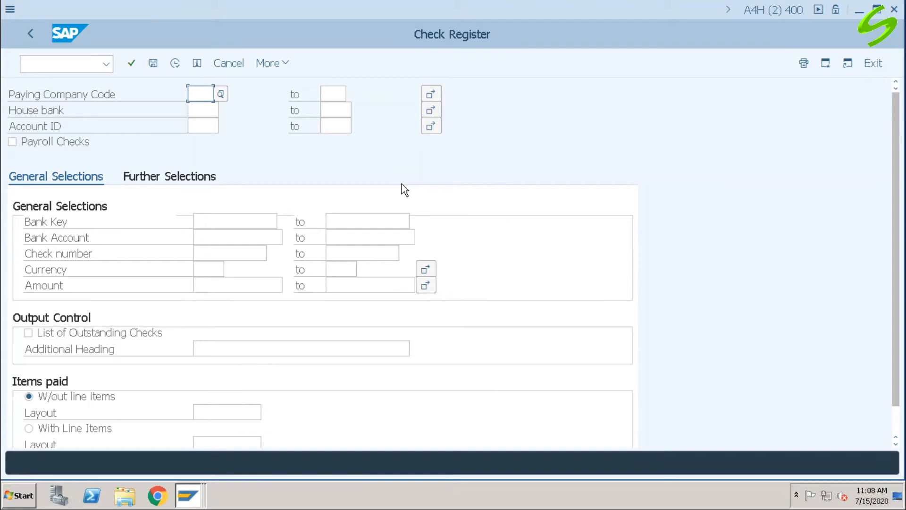
# Step: Restrict the check register to paying company code A001, house bank CITI and account ID CITI
pyautogui.write('=001')
pyautogui.press('Return')
pyautogui.write('a001')
pyautogui.press('Tab')
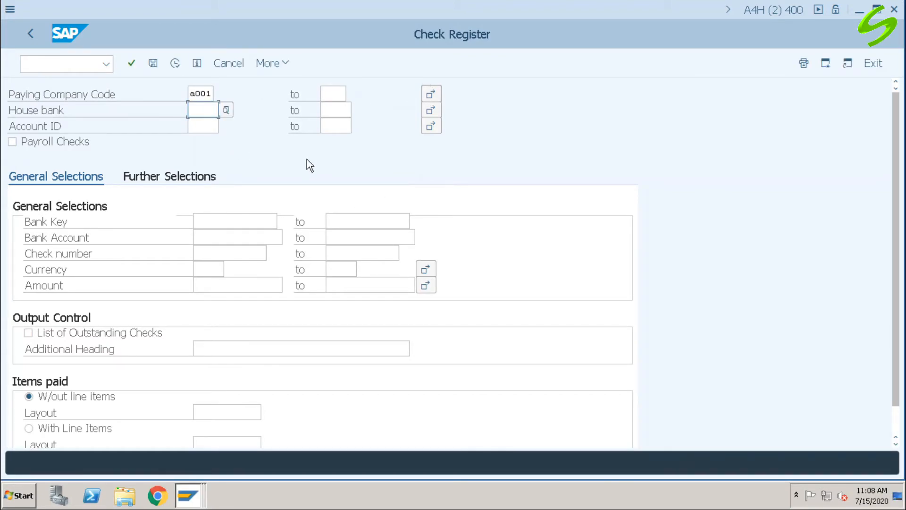
pyautogui.write('axis')
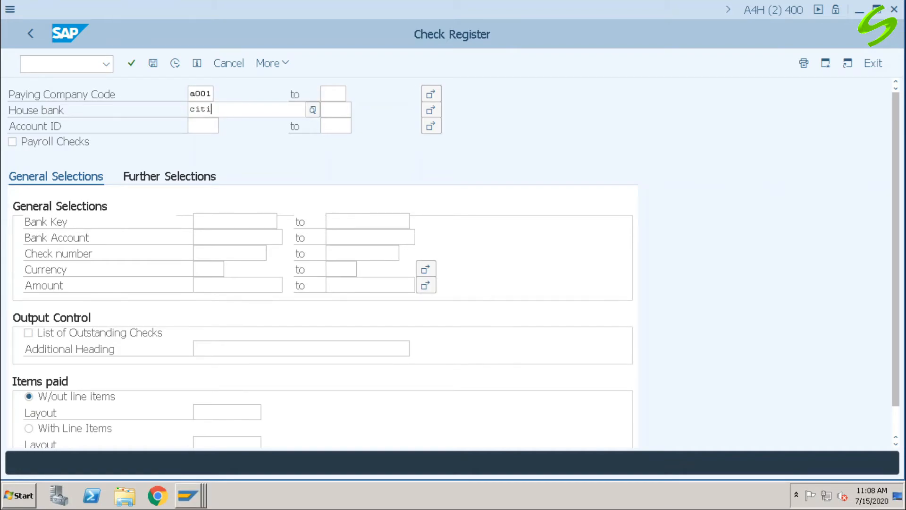
pyautogui.press('Tab')
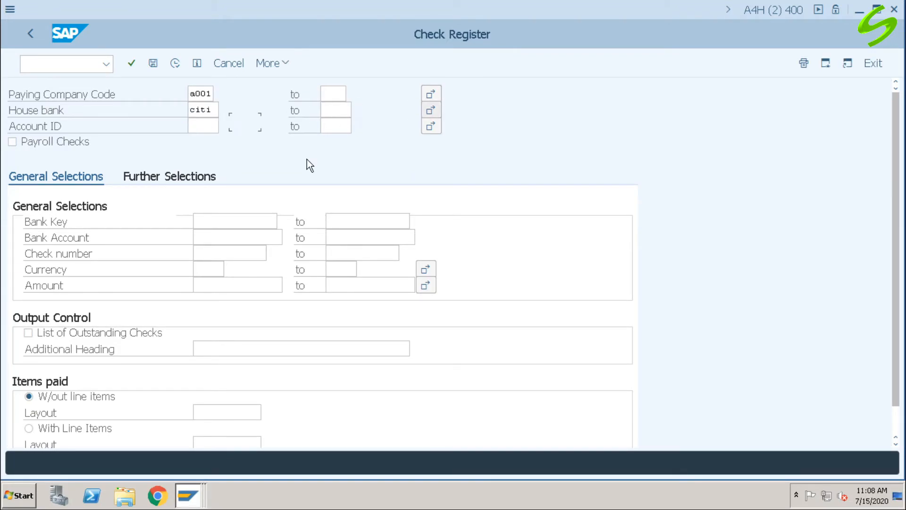
pyautogui.press('Tab')
pyautogui.write('citi')
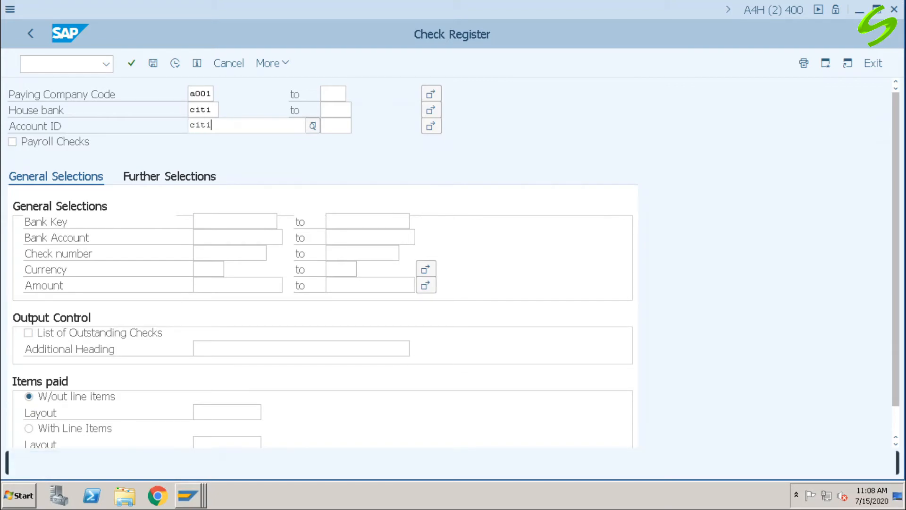
pyautogui.press('Tab')
# Step: Set the check number selection to 100005 and run the check register report
pyautogui.click(259, 222)
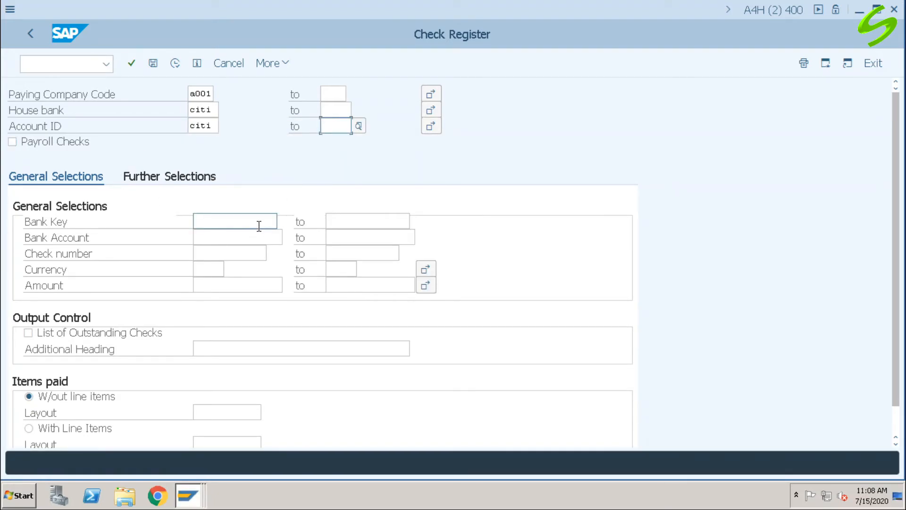
pyautogui.click(231, 254)
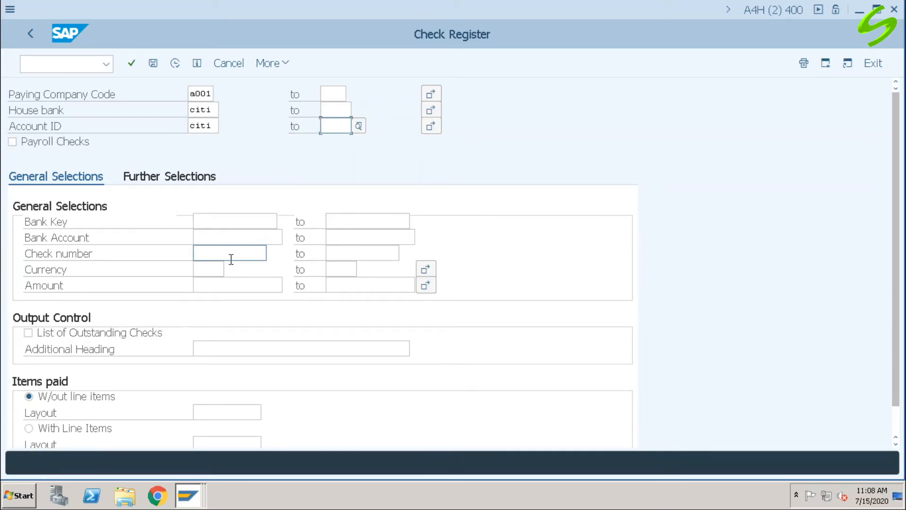
pyautogui.write('1')
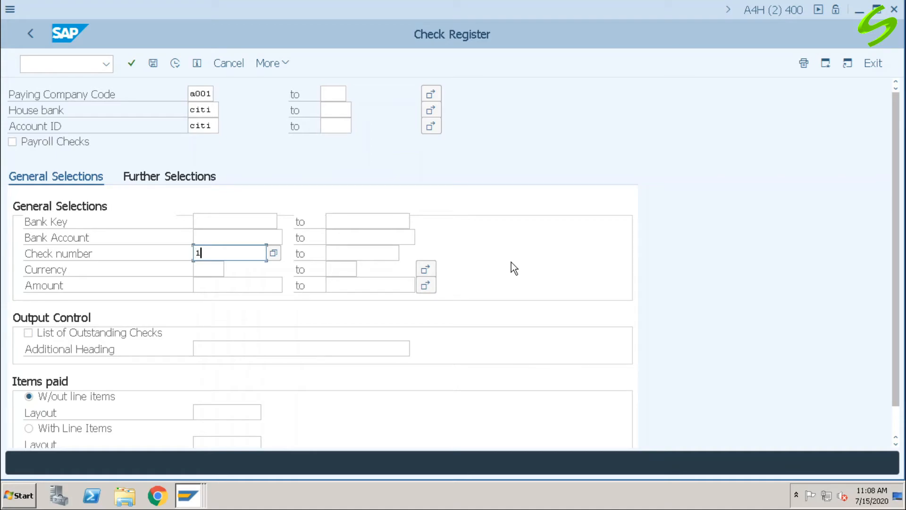
pyautogui.write('00005')
pyautogui.click(176, 64)
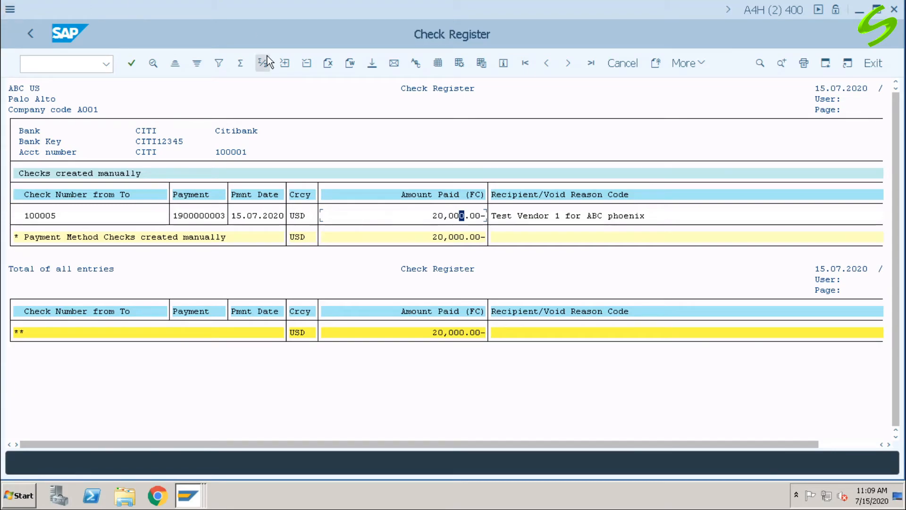
# Step: Leave the check register and open FCH6 Additional Info/Cash from the Change folder under Check Information
pyautogui.click(81, 65)
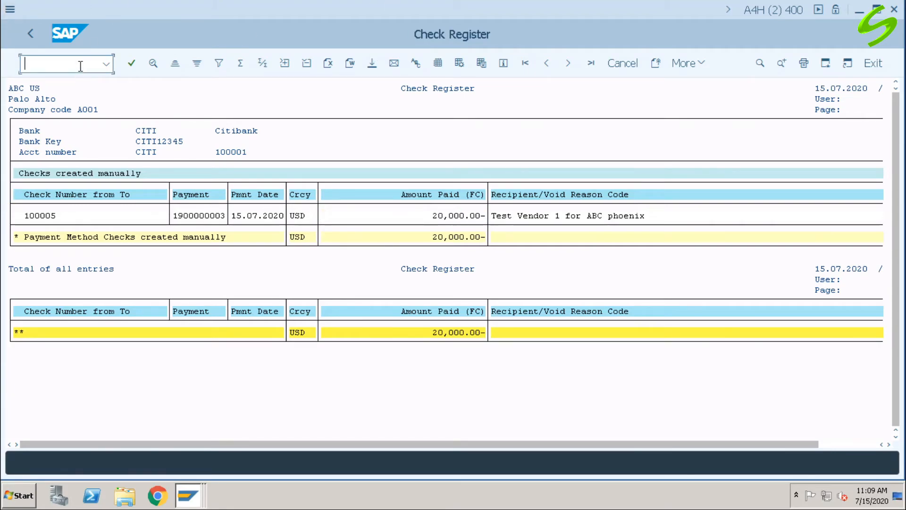
pyautogui.write('/n')
pyautogui.press('Return')
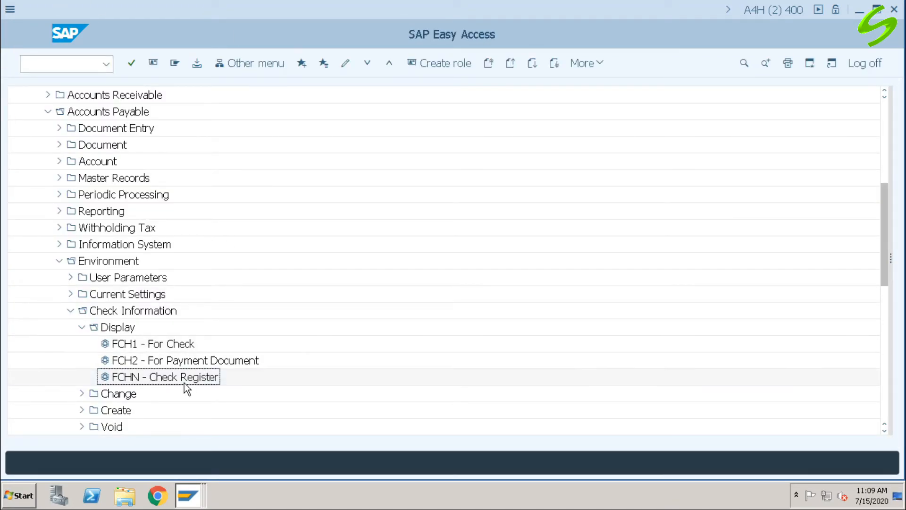
pyautogui.click(83, 326)
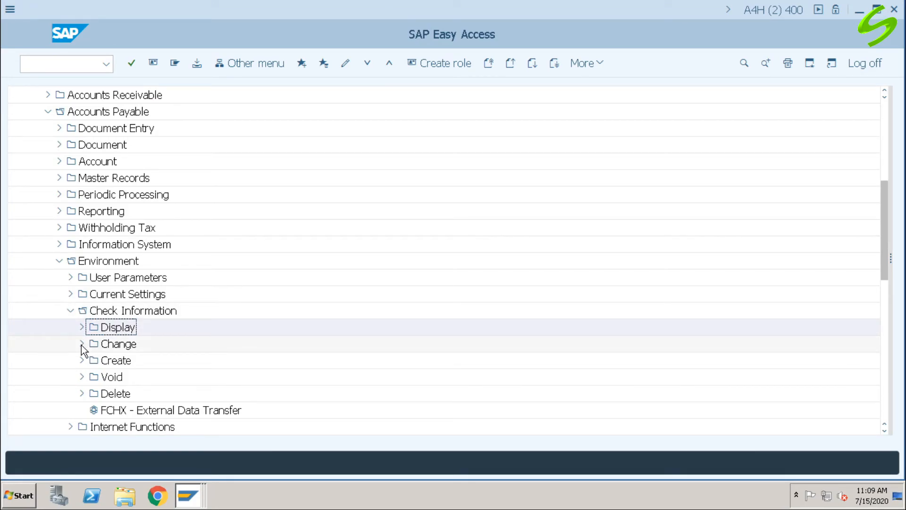
pyautogui.click(81, 344)
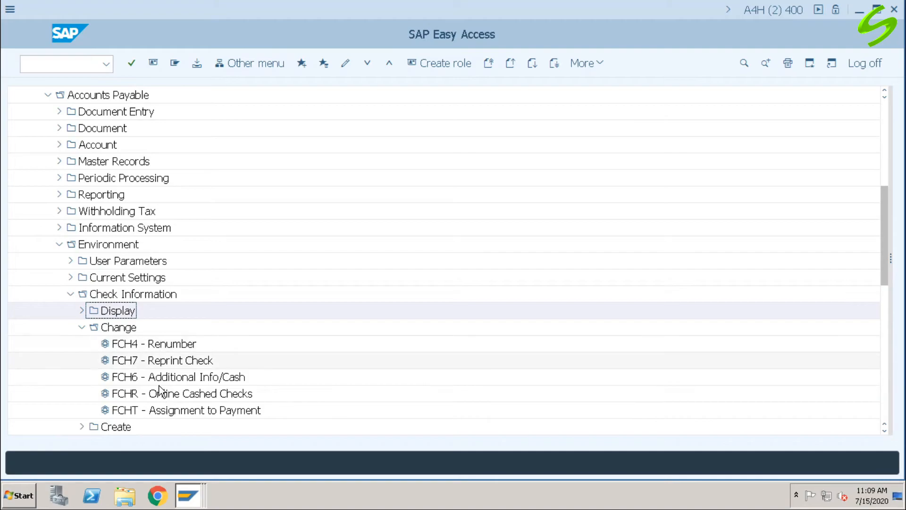
pyautogui.click(162, 376)
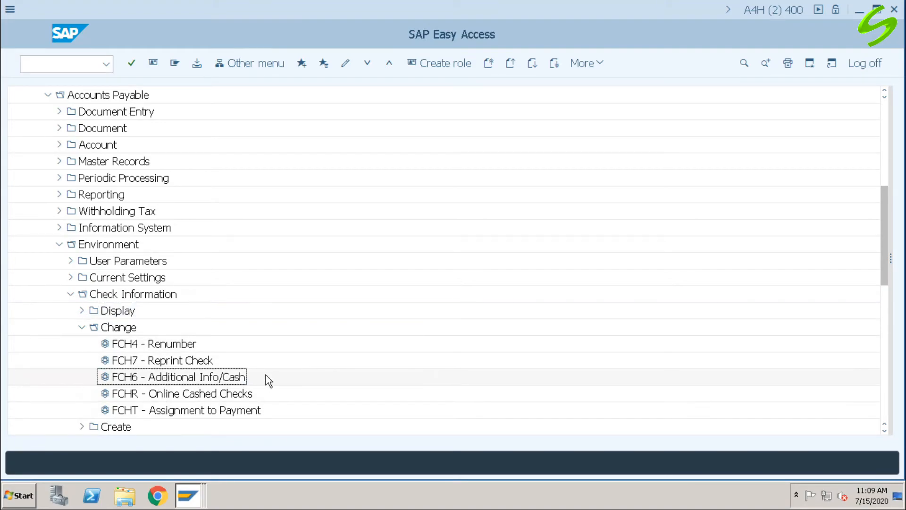
pyautogui.doubleClick(169, 376)
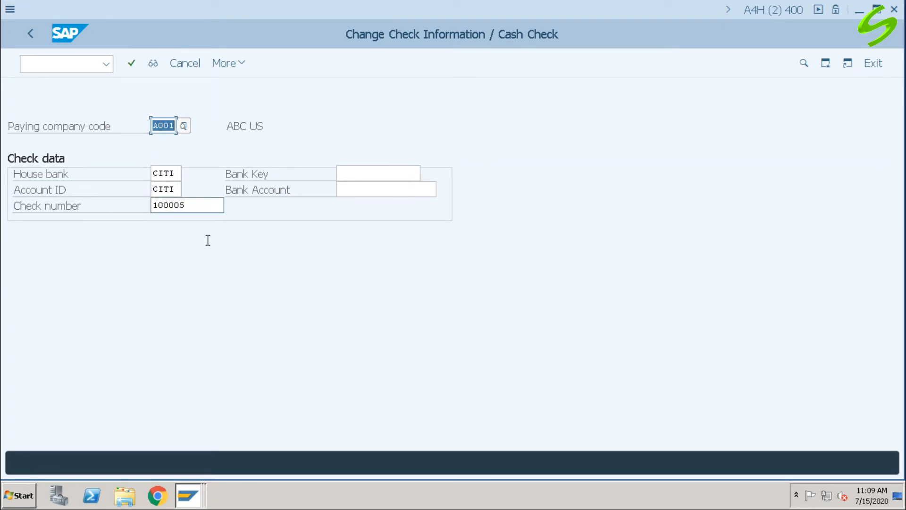
# Step: Set the check encashment date of check 100005 to 15.07.2020 and save the check
pyautogui.press('Return')
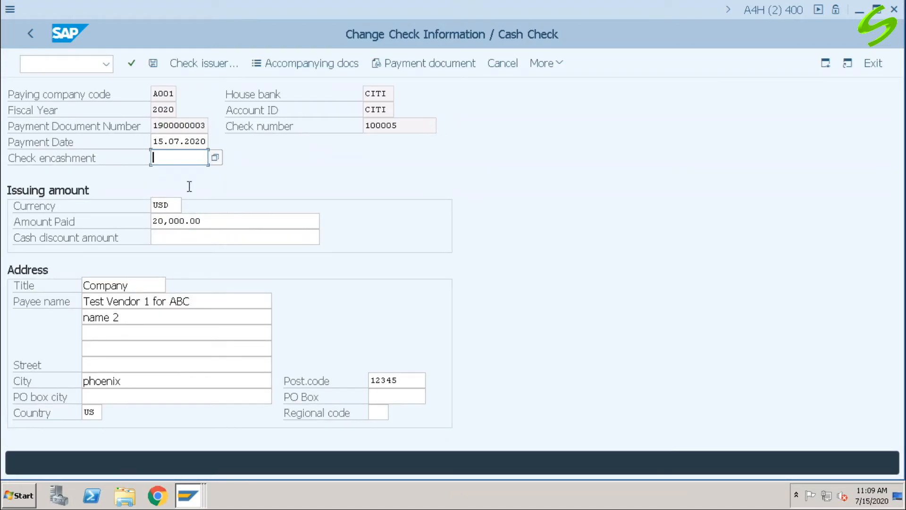
pyautogui.click(216, 158)
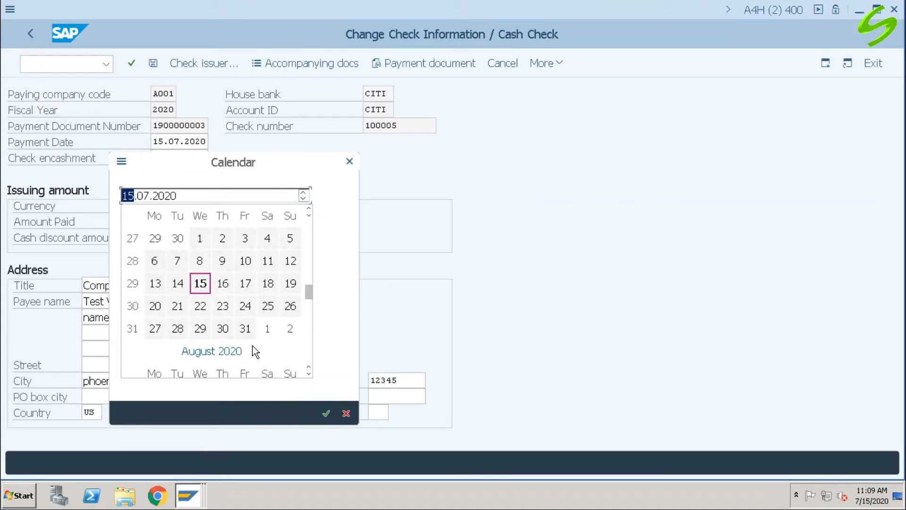
pyautogui.doubleClick(200, 283)
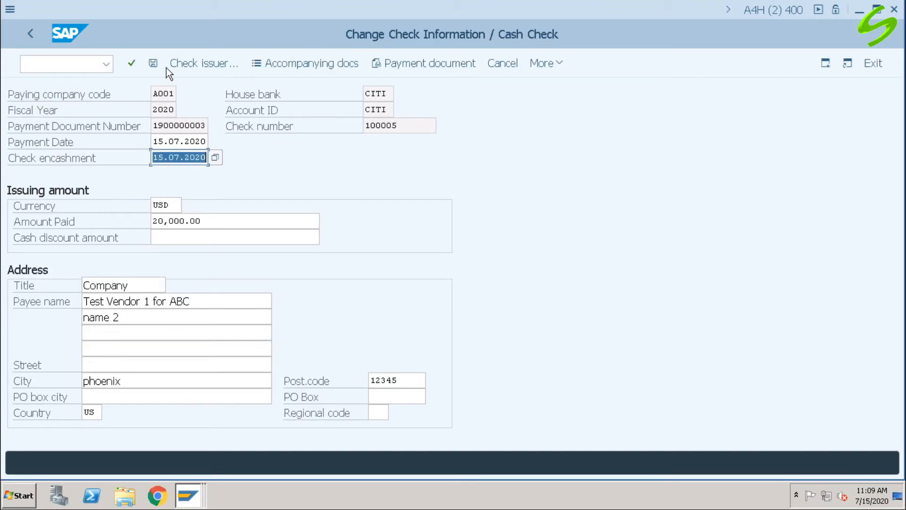
pyautogui.click(154, 63)
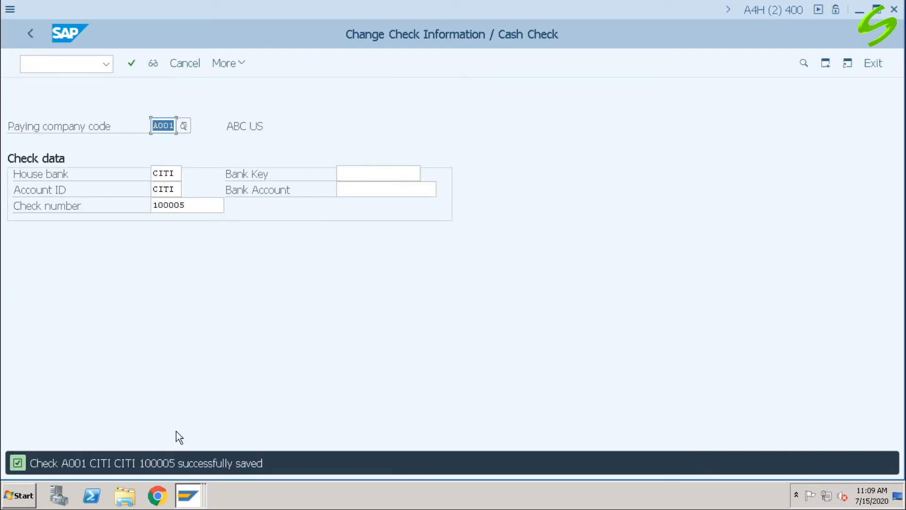
# Step: Return to SAP Easy Access, collapse the Change folder and open FCHN Check Register from the Display folder
pyautogui.click(89, 66)
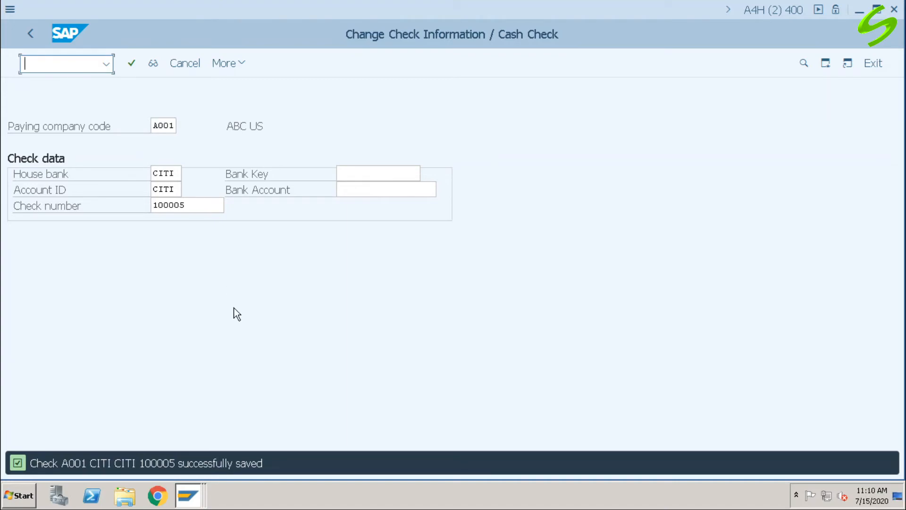
pyautogui.click(30, 33)
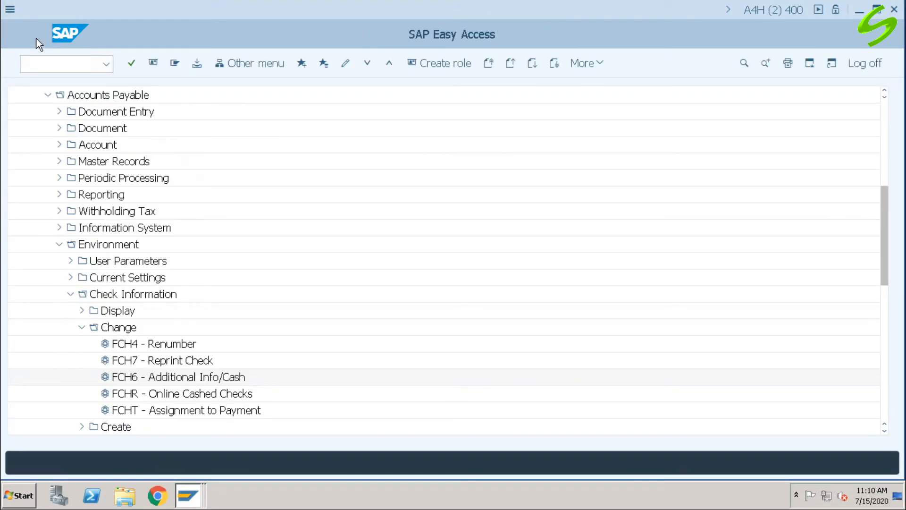
pyautogui.click(82, 327)
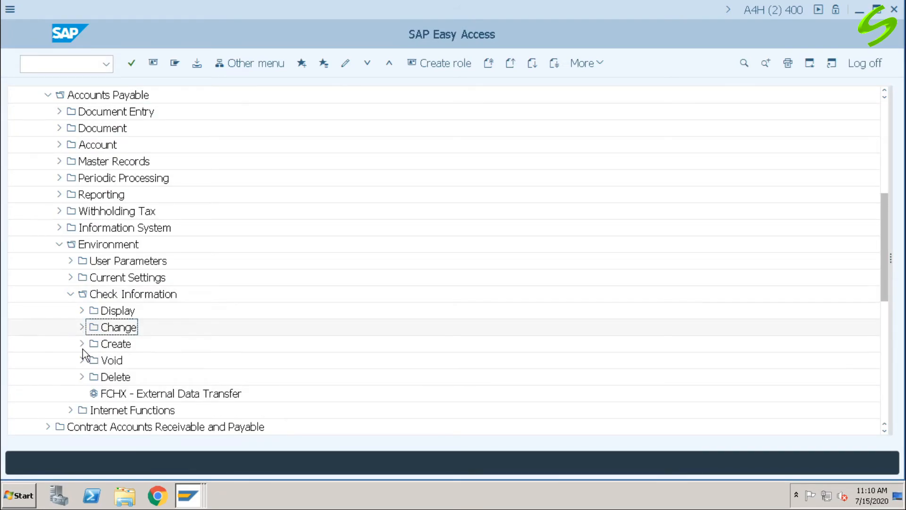
pyautogui.click(82, 311)
pyautogui.doubleClick(172, 362)
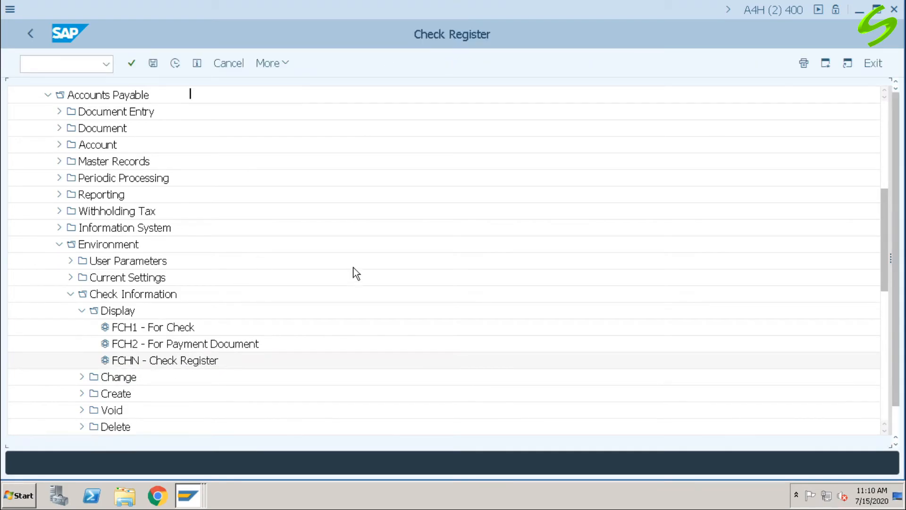
# Step: Run the check register for company code A001, house bank CITI and account ID CITI, and examine the Enca./Void column
pyautogui.click(203, 116)
pyautogui.click(205, 110)
pyautogui.click(207, 126)
pyautogui.click(203, 125)
pyautogui.click(207, 145)
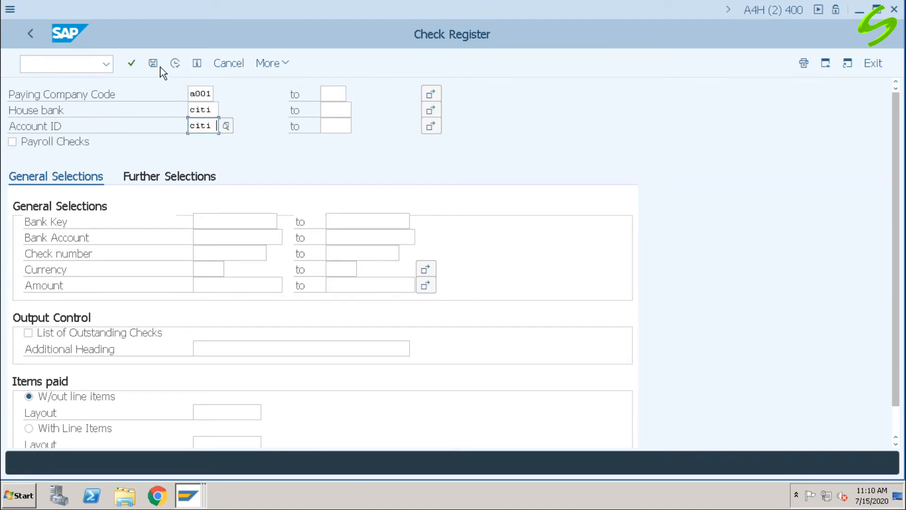
pyautogui.click(175, 63)
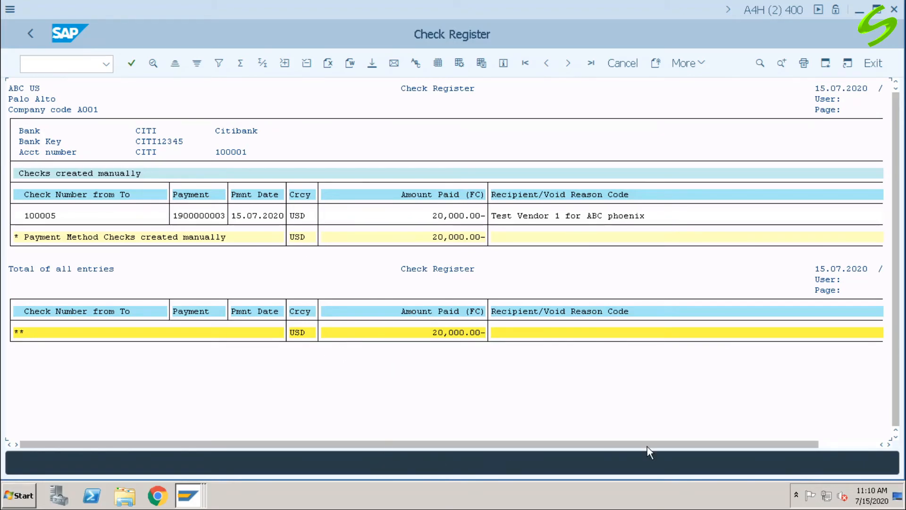
pyautogui.click(834, 443)
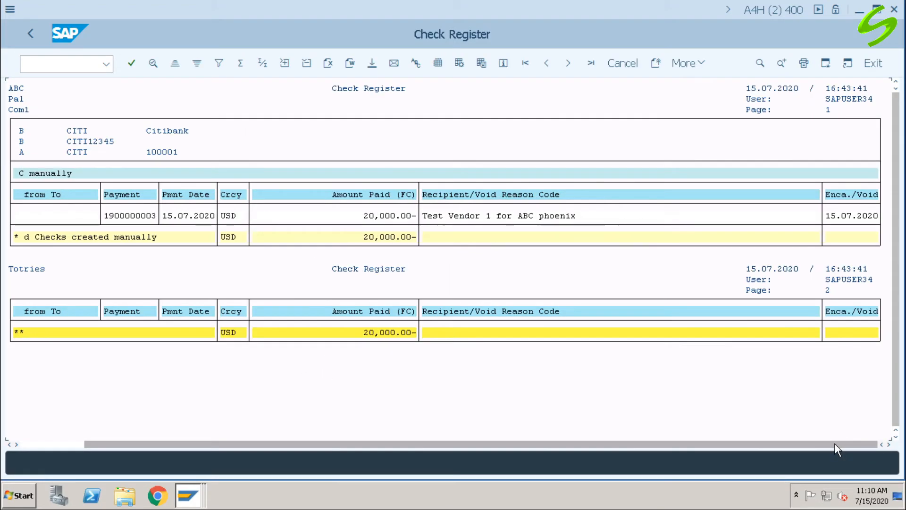
pyautogui.click(861, 196)
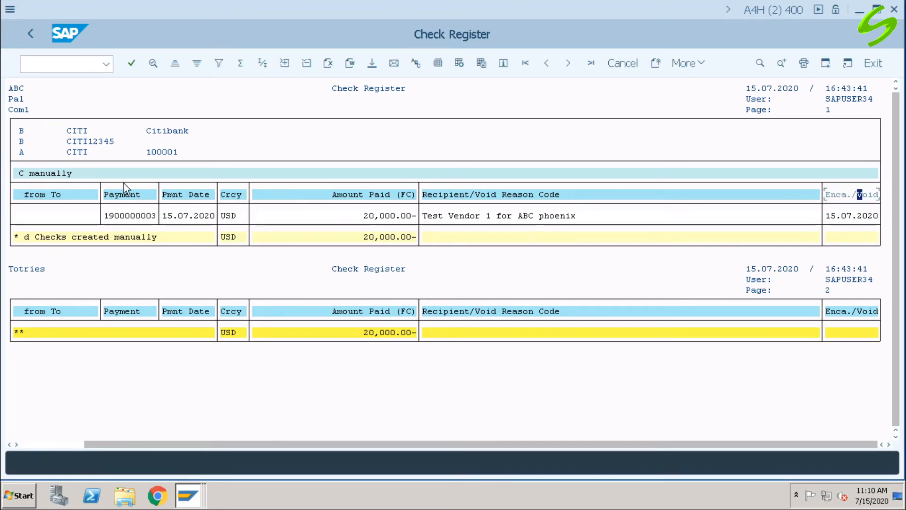
# Step: Leave the check register and open FCH3 Unused Checks from the Void folder under Check Information
pyautogui.click(68, 67)
pyautogui.write('/h')
pyautogui.press('Return')
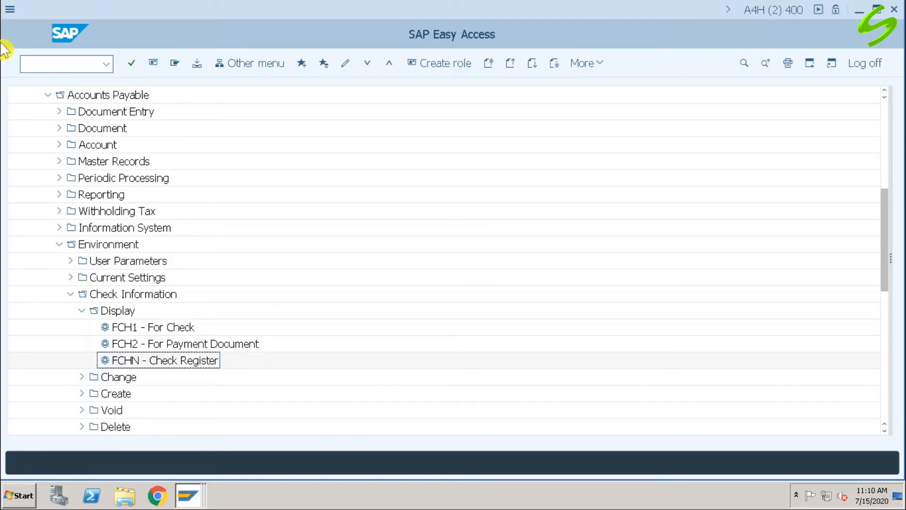
pyautogui.click(83, 310)
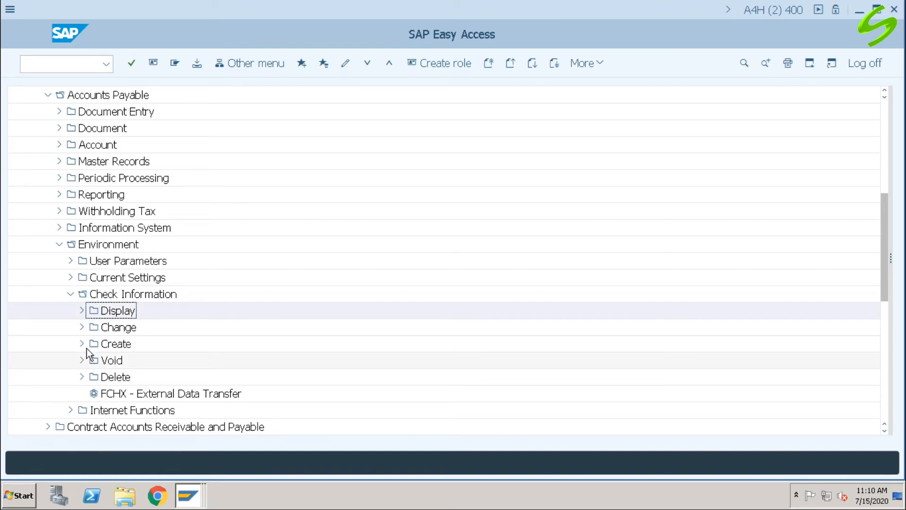
pyautogui.click(118, 293)
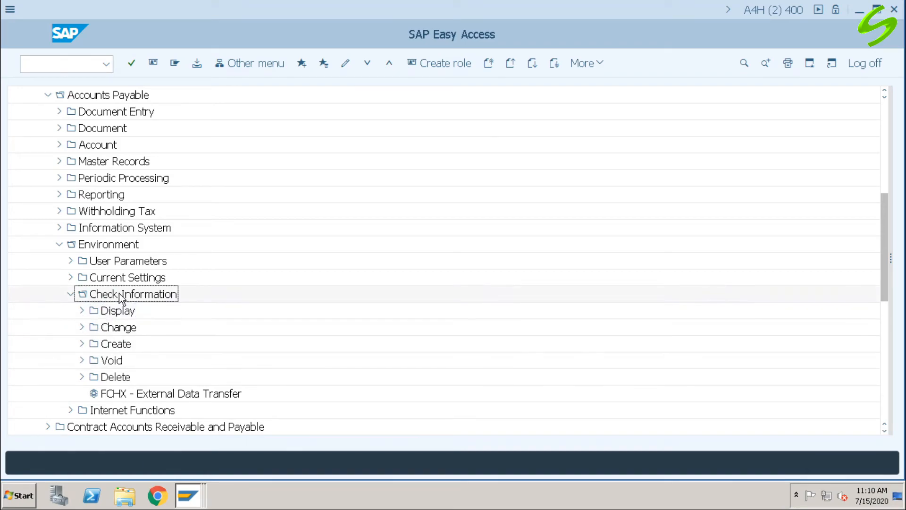
pyautogui.click(83, 360)
pyautogui.click(186, 380)
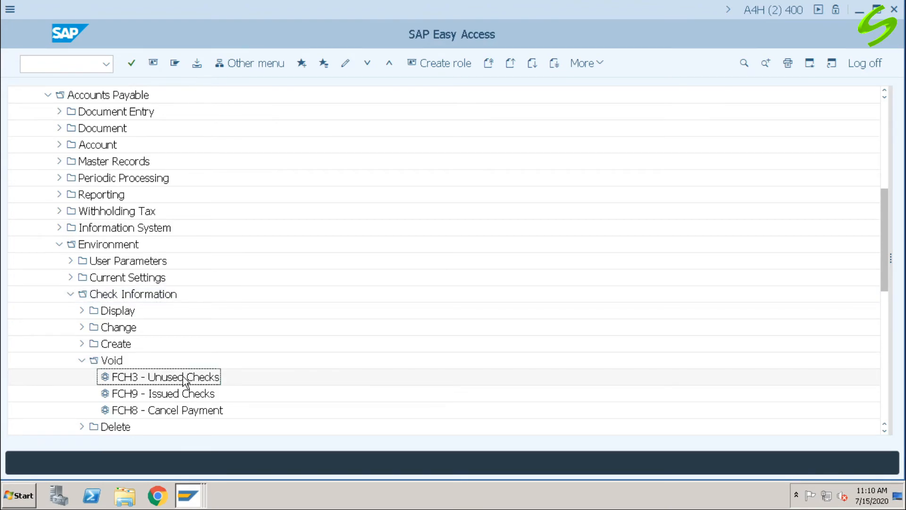
pyautogui.doubleClick(159, 378)
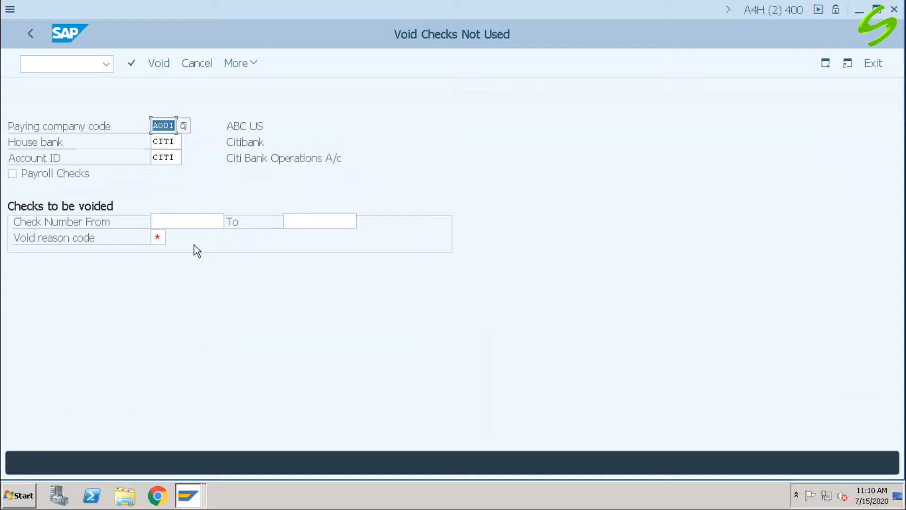
# Step: Void unused check 100001 with void reason code 06, Destroyed/unusable
pyautogui.click(174, 222)
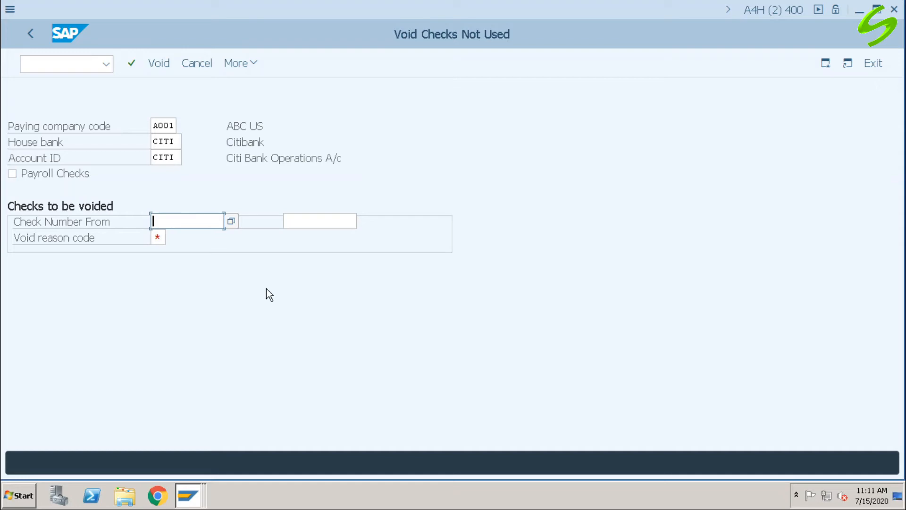
pyautogui.write('100001')
pyautogui.press('Tab')
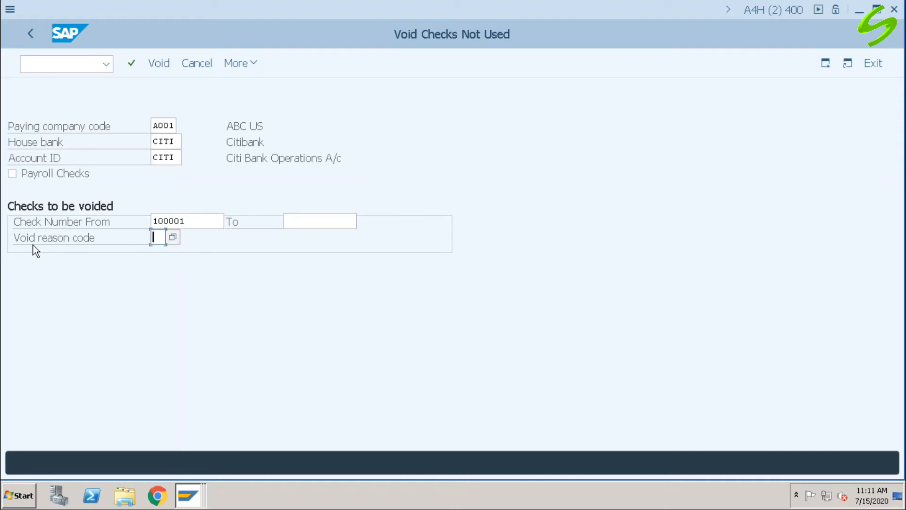
pyautogui.click(176, 240)
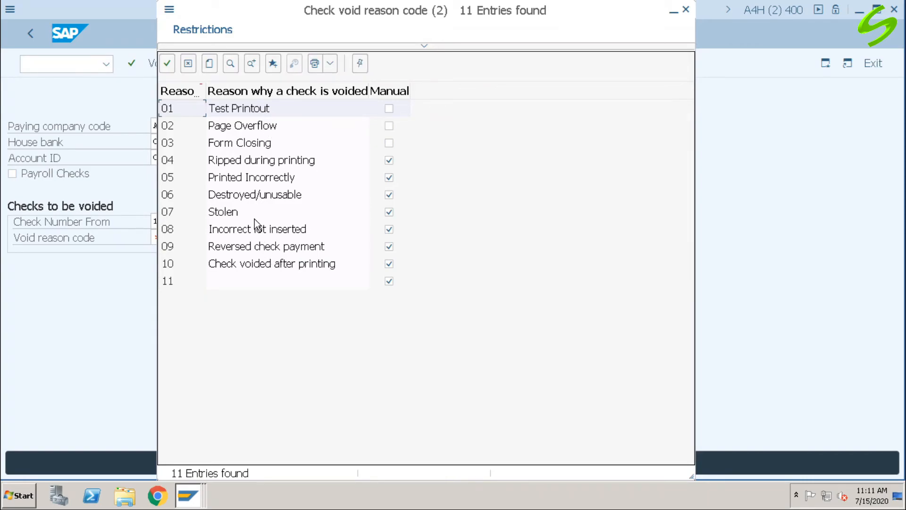
pyautogui.click(249, 199)
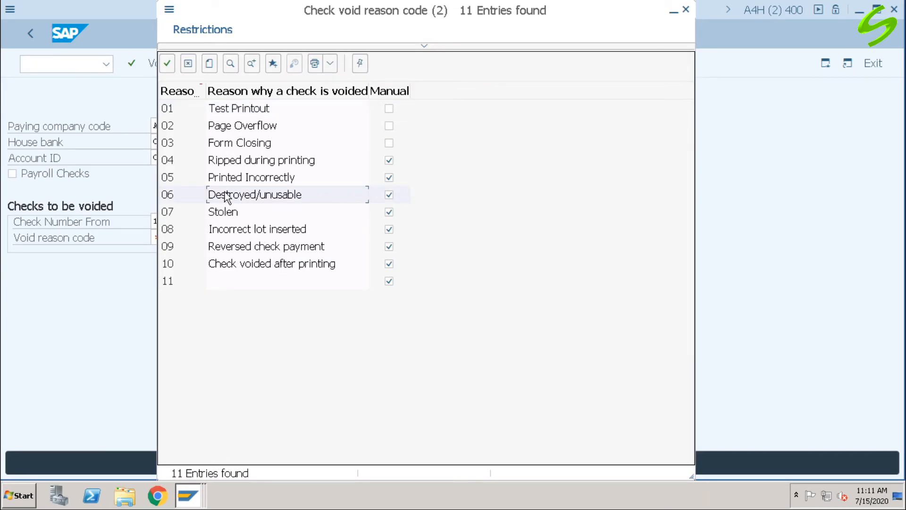
pyautogui.doubleClick(259, 196)
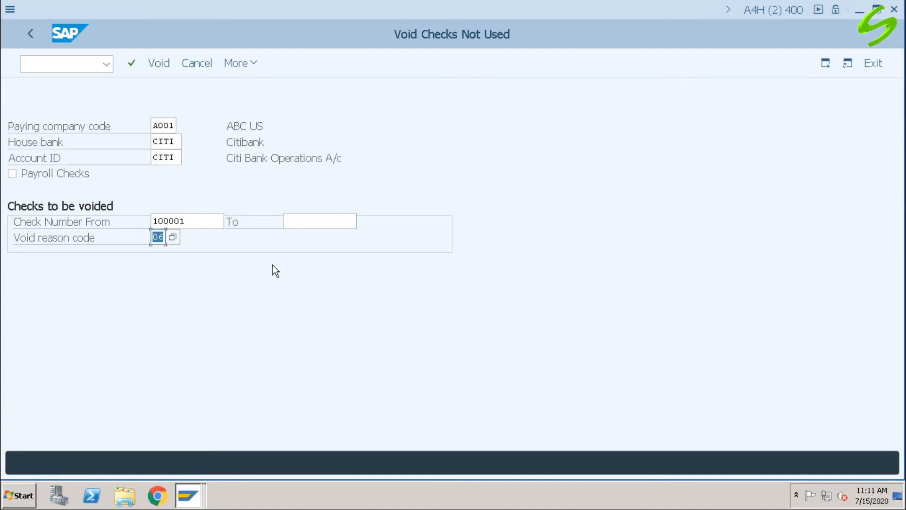
pyautogui.click(161, 62)
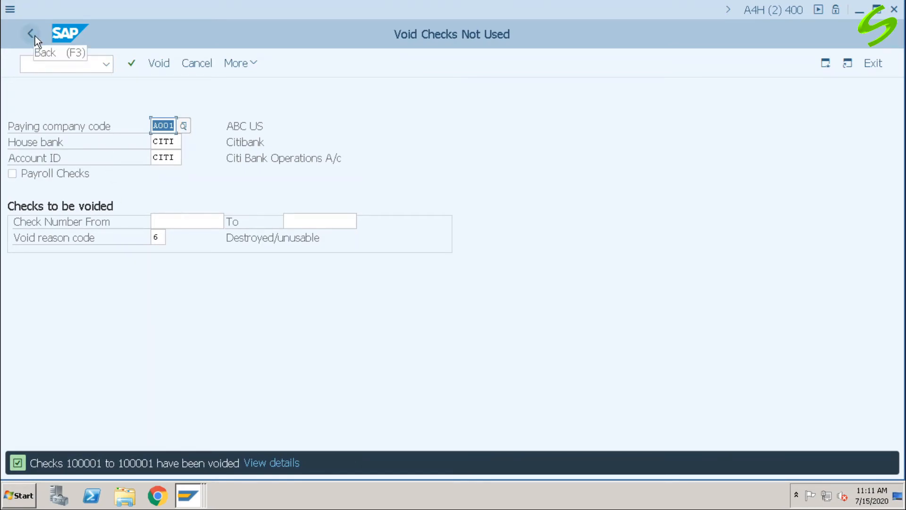
# Step: Switch from voiding unused checks directly to the FCHN check register transaction
pyautogui.click(46, 65)
pyautogui.write('/nfchn')
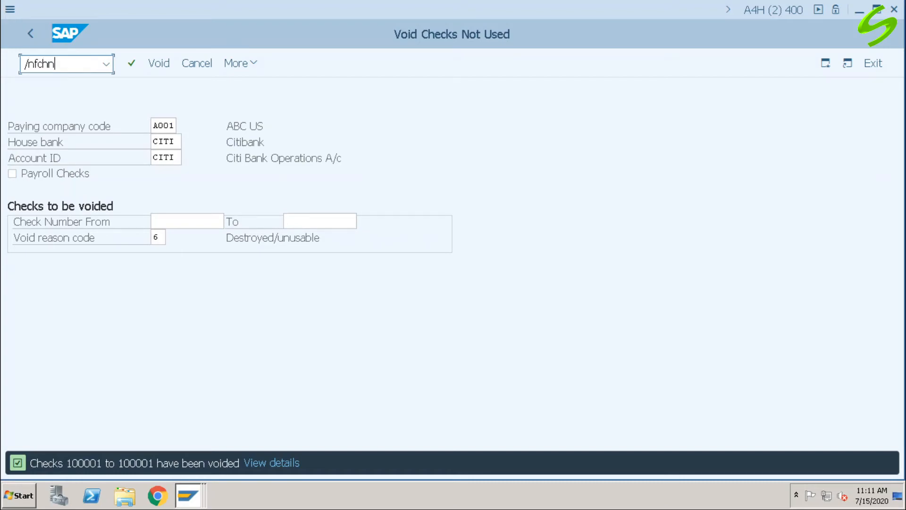
pyautogui.press('Return')
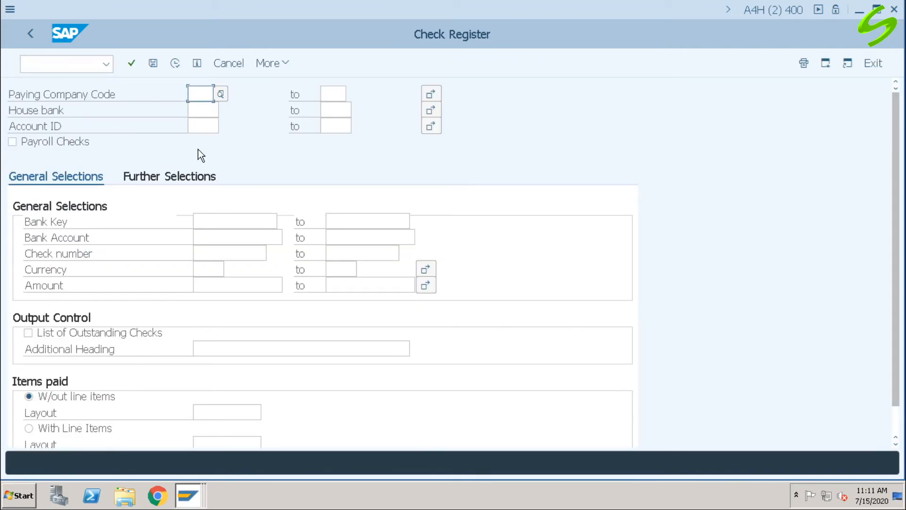
# Step: Run the check register again for company code A001, house bank CITI and account ID CITI to review the voided check
pyautogui.click(200, 93)
pyautogui.click(199, 112)
pyautogui.click(202, 111)
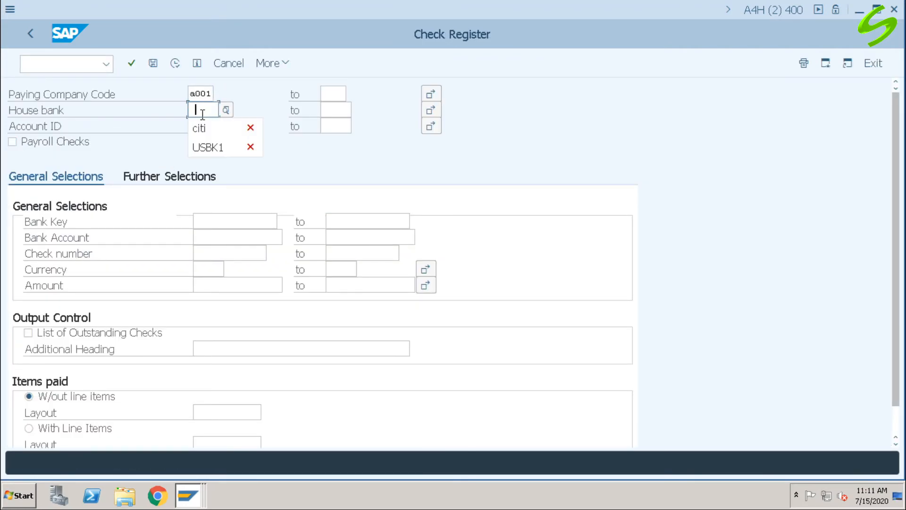
pyautogui.click(201, 128)
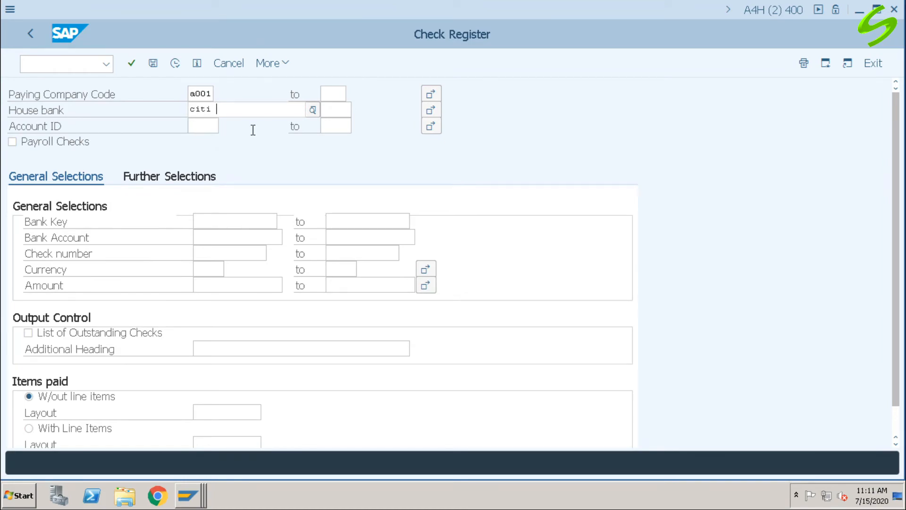
pyautogui.click(205, 122)
pyautogui.click(203, 142)
pyautogui.click(174, 66)
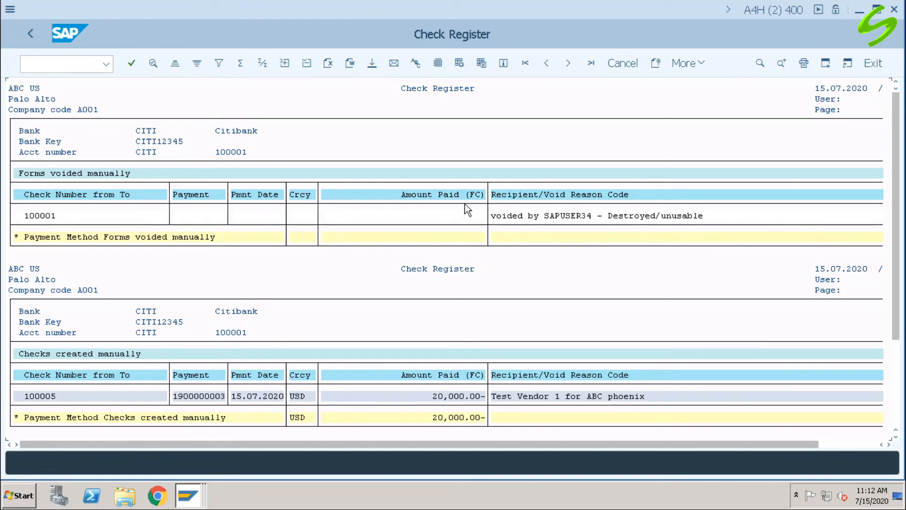
pyautogui.click(72, 66)
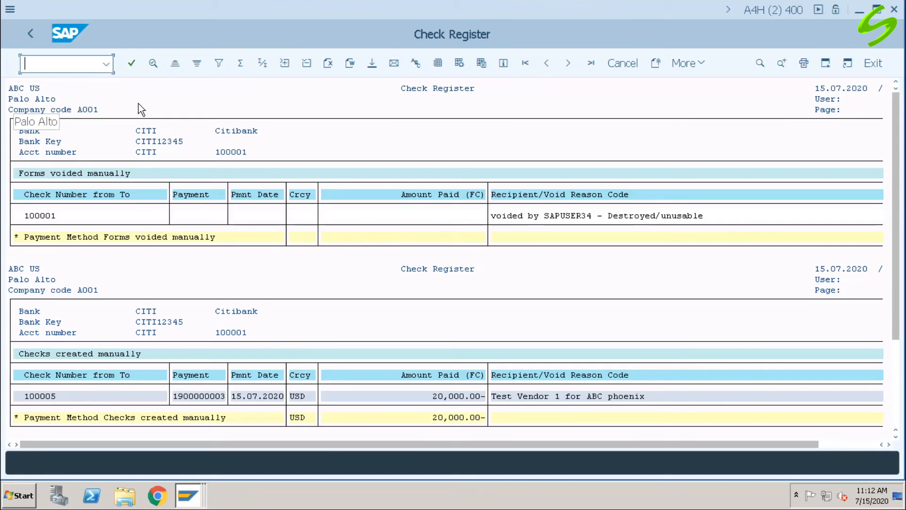
# Step: Switch to SPRO, open the SAP Reference IMG and expand Business Transactions under Accounts Receivable and Accounts Payable
pyautogui.write('/nspro')
pyautogui.press('Return')
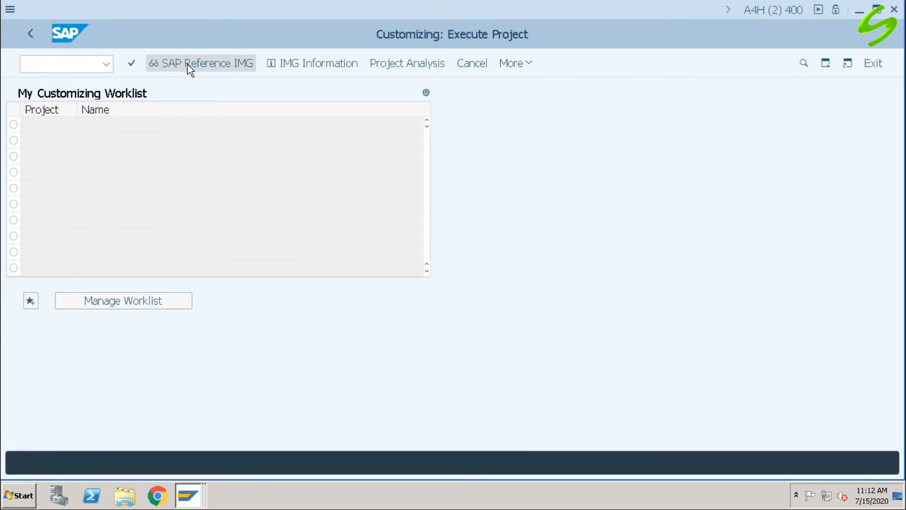
pyautogui.click(188, 64)
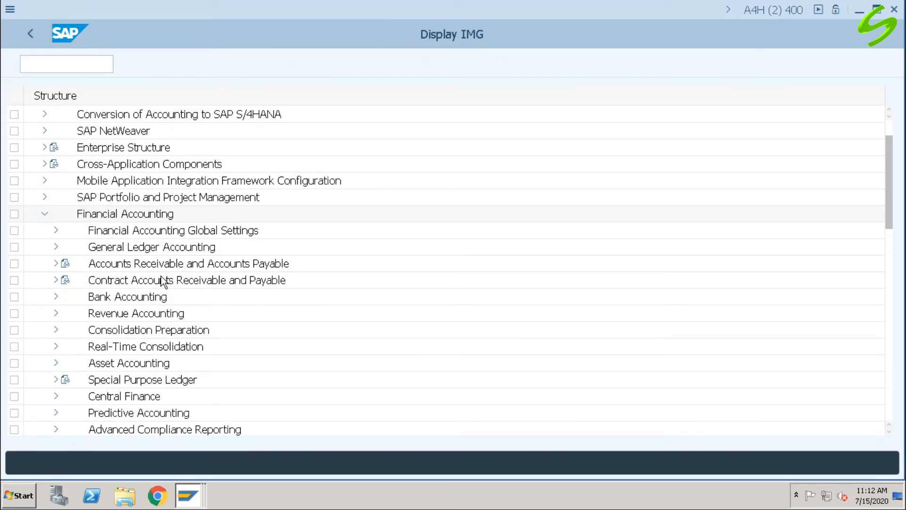
pyautogui.click(56, 263)
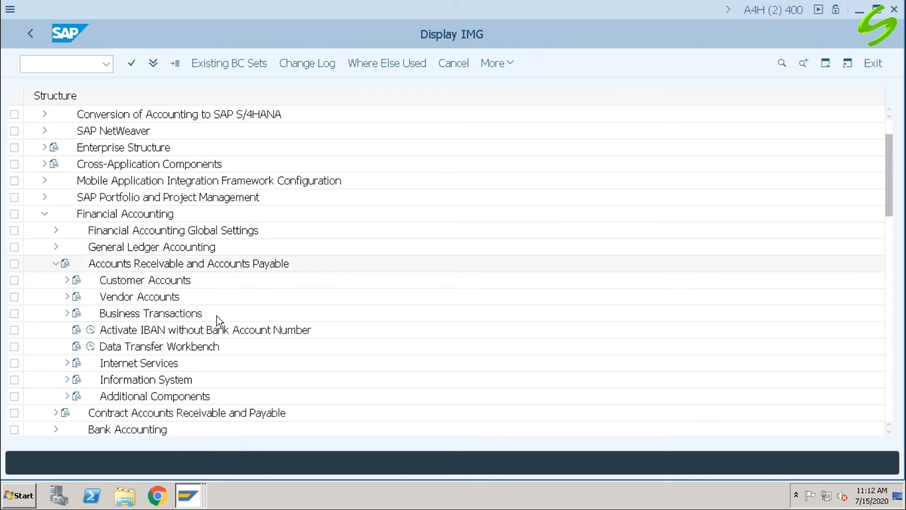
pyautogui.scroll(-3, 216, 315)
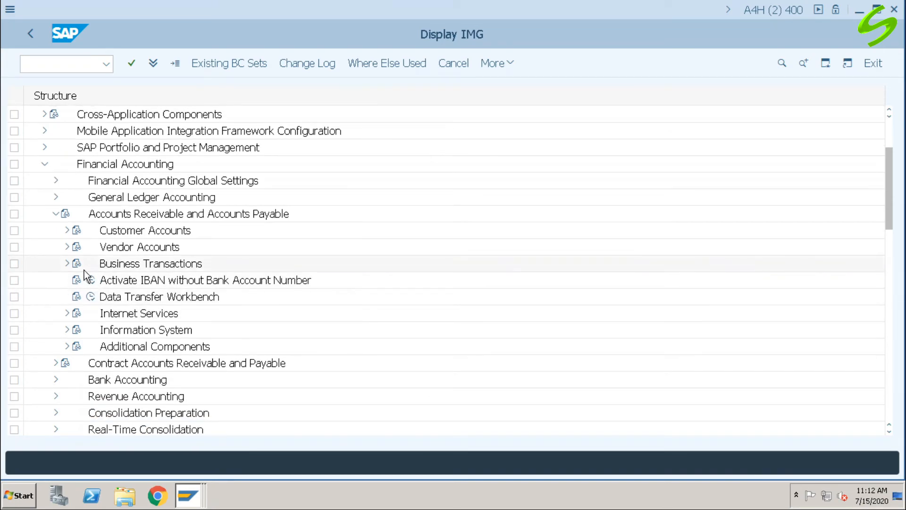
pyautogui.click(67, 264)
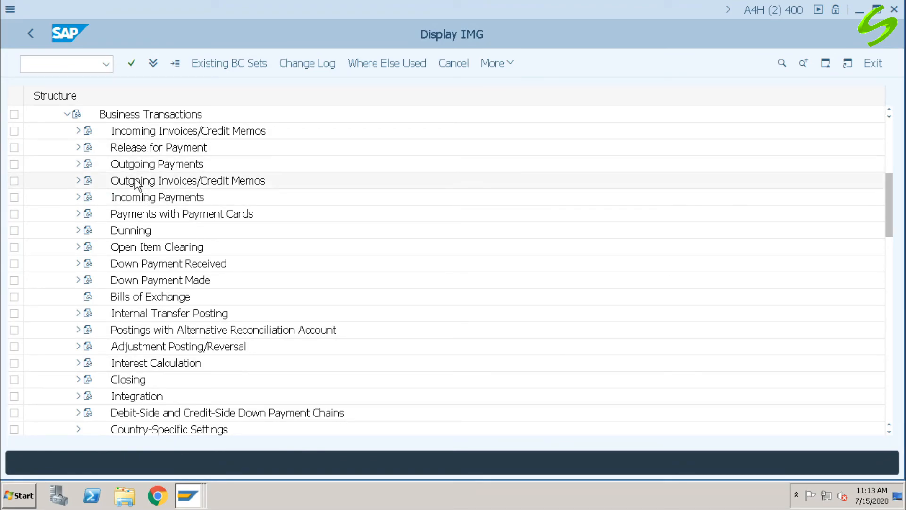
# Step: Open Define Void Reason Codes from Check Management under Outgoing Payments' Payment Media and examine reason code 6, Destroyed/unusable
pyautogui.click(78, 164)
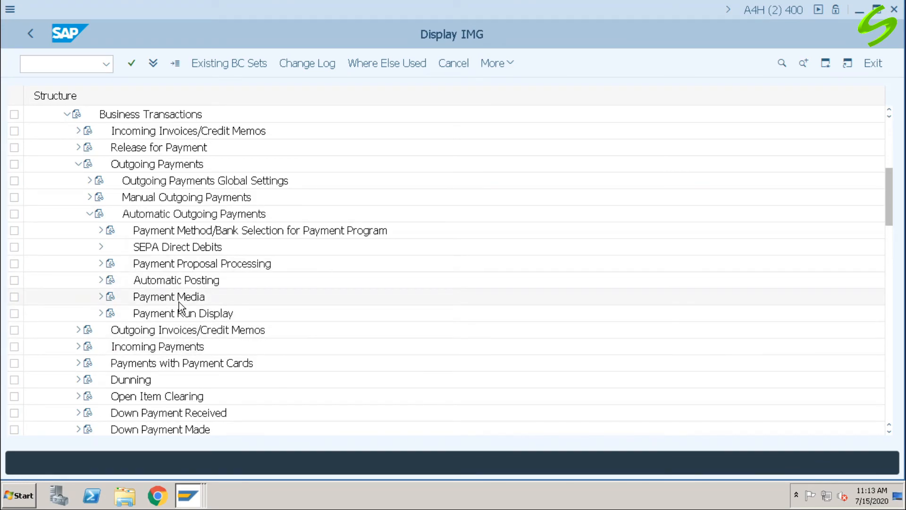
pyautogui.click(101, 297)
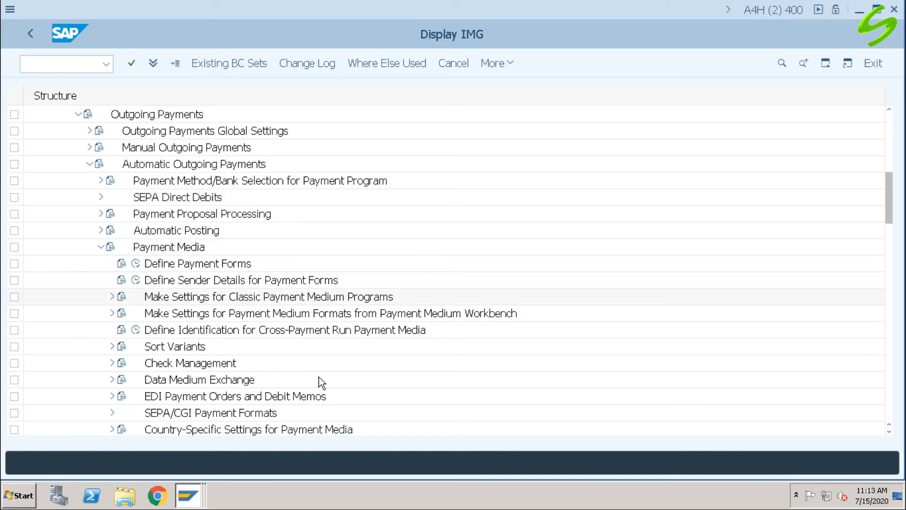
pyautogui.scroll(-2, 319, 376)
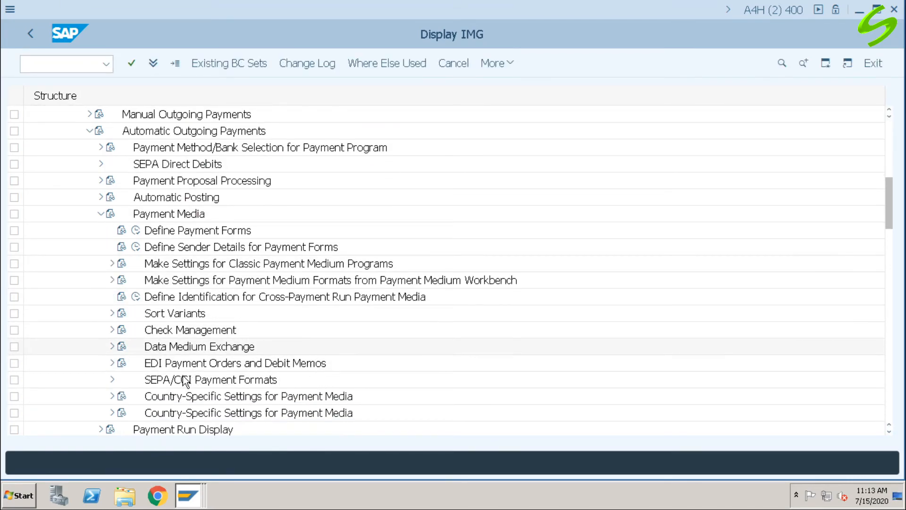
pyautogui.click(112, 331)
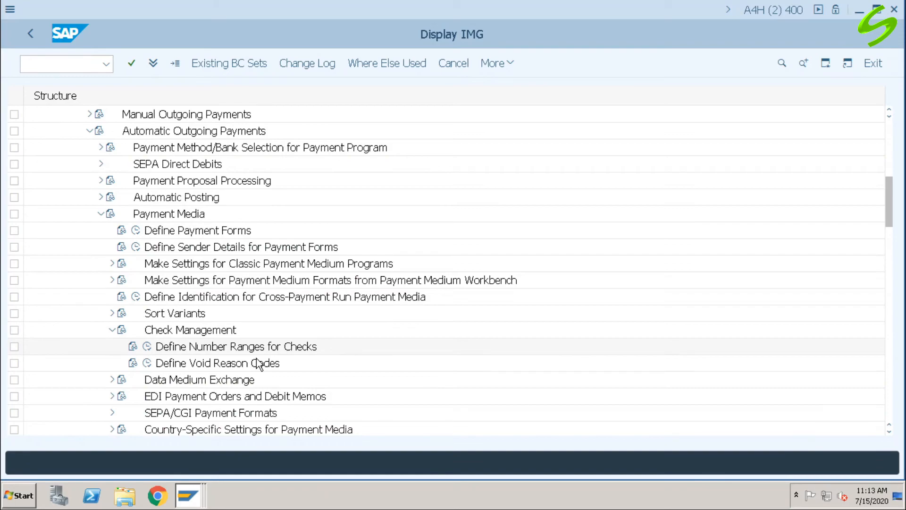
pyautogui.click(242, 365)
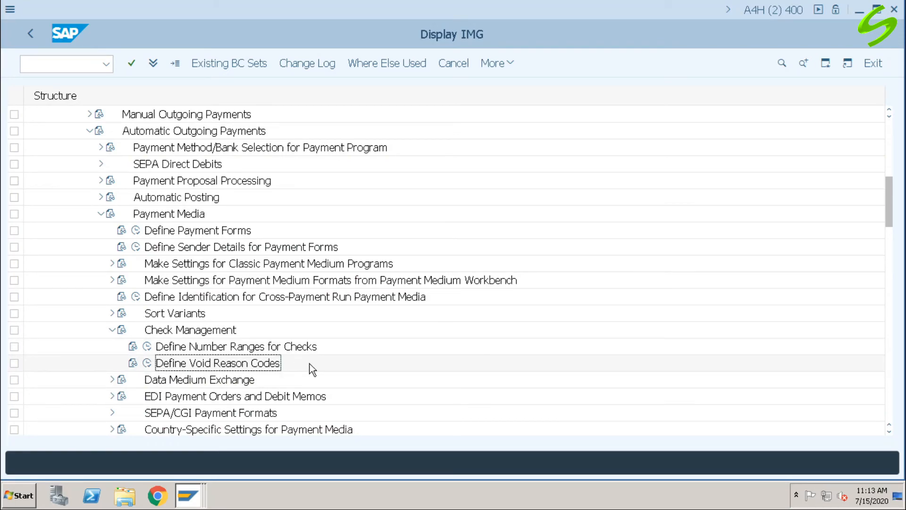
pyautogui.doubleClick(181, 362)
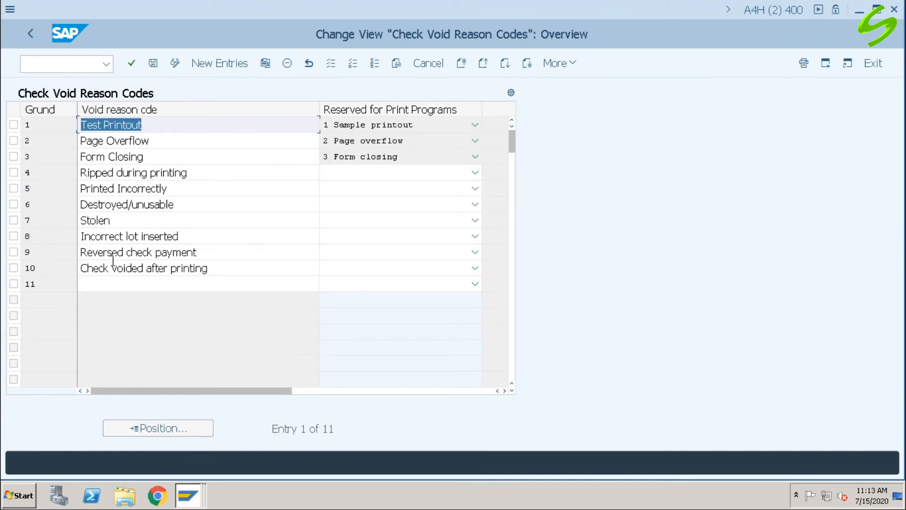
pyautogui.moveTo(191, 206); pyautogui.dragTo(13, 206)
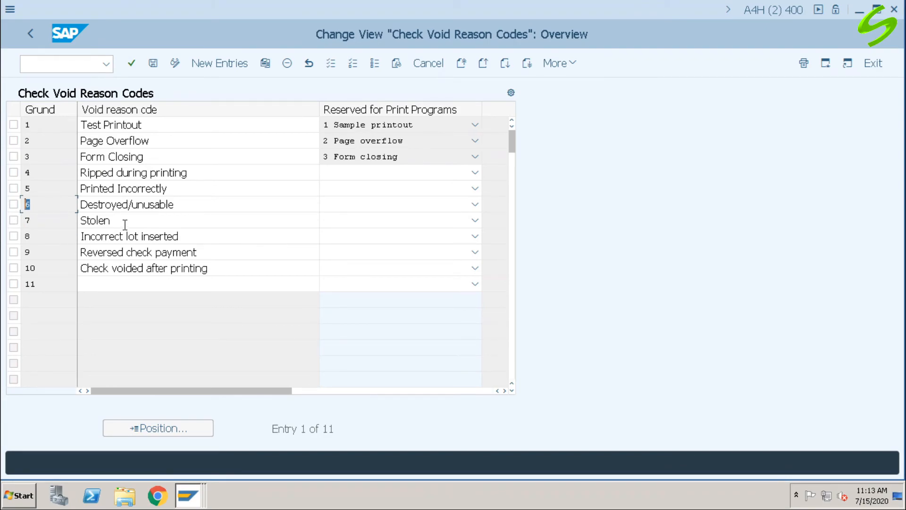
# Step: Return to SAP Easy Access and collapse the Void folder under Check Information
pyautogui.click(86, 64)
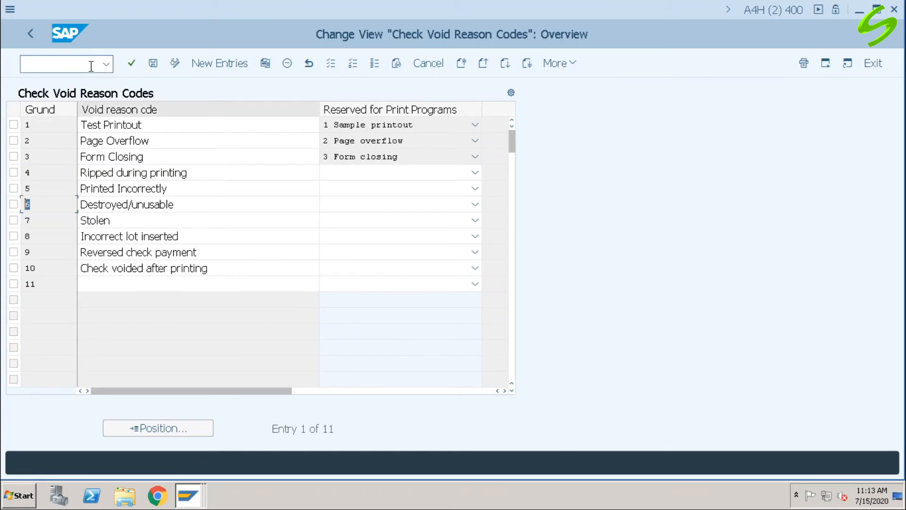
pyautogui.write('/n')
pyautogui.press('Return')
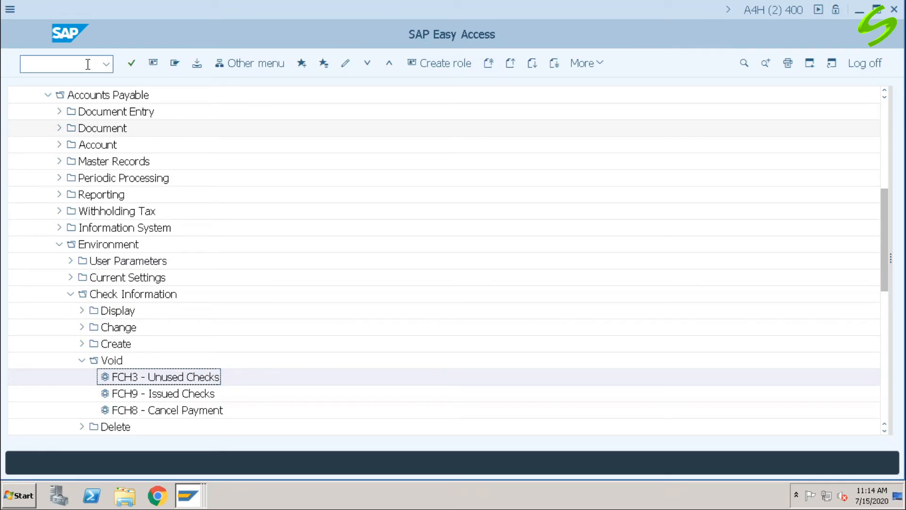
pyautogui.scroll(-1, 85, 391)
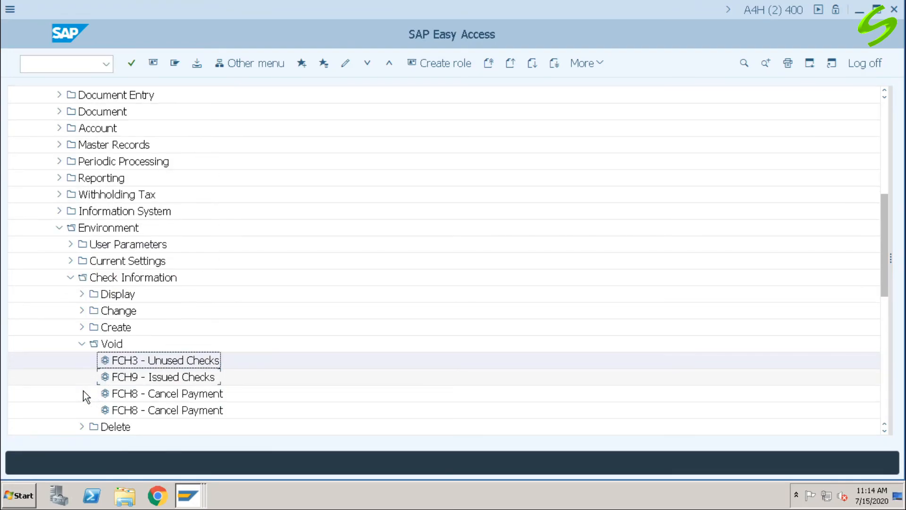
pyautogui.scroll(-1, 83, 387)
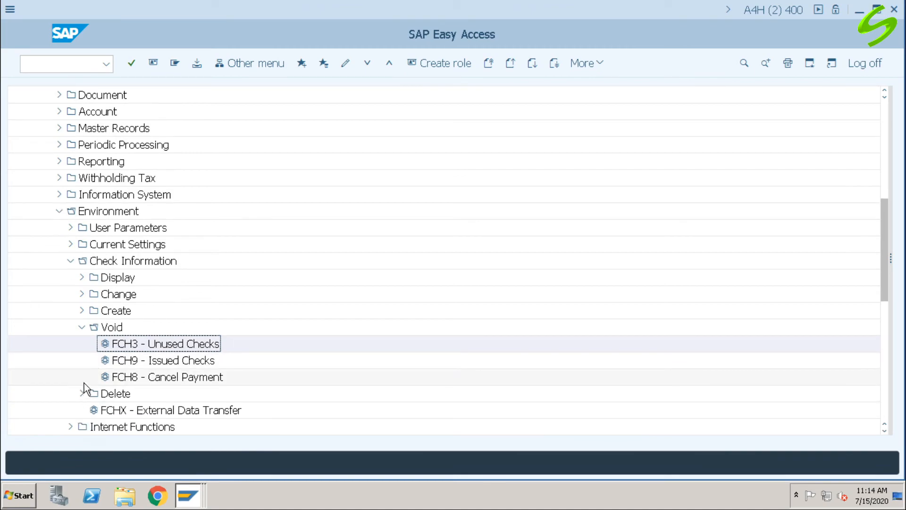
pyautogui.click(82, 327)
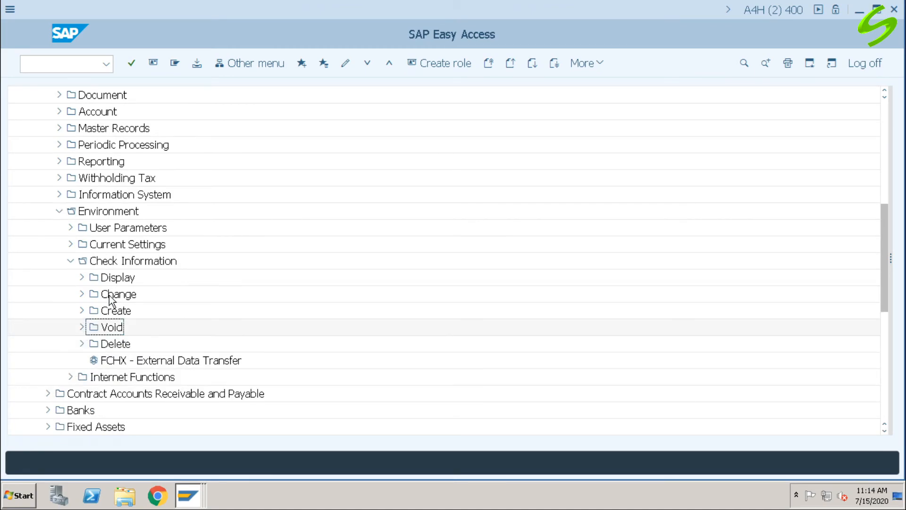
# Step: Open FCHG Reset Data from the Delete folder under Check Information
pyautogui.click(82, 293)
pyautogui.click(81, 293)
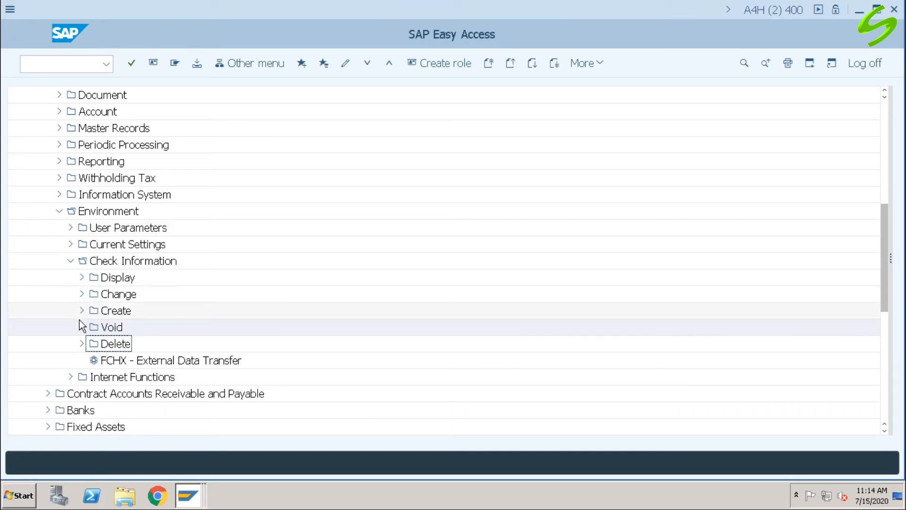
pyautogui.click(81, 343)
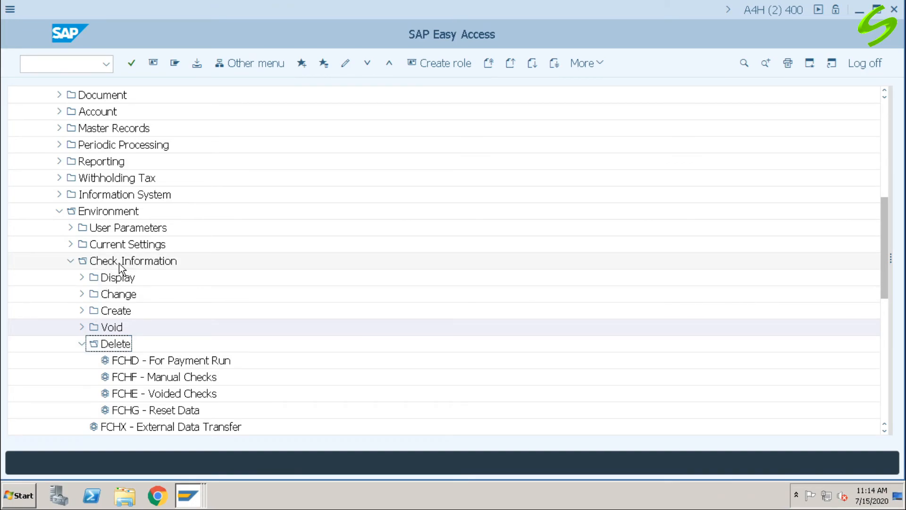
pyautogui.click(157, 411)
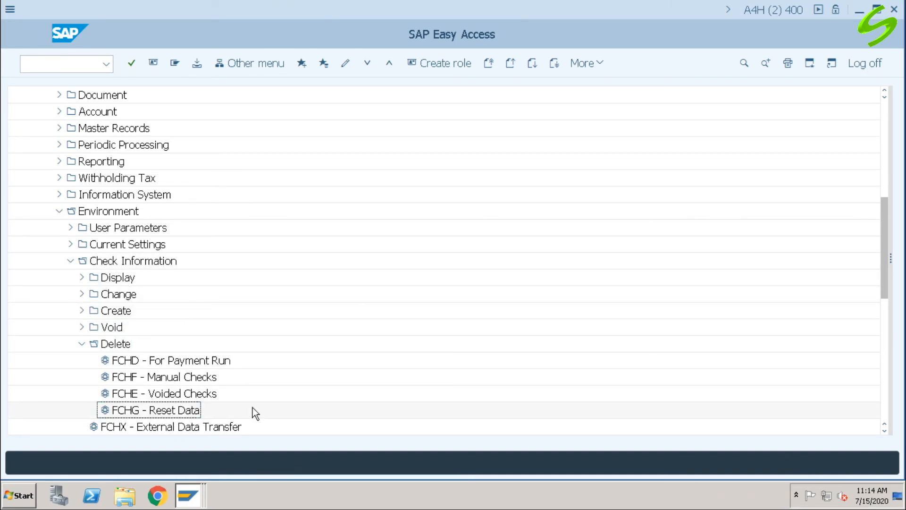
pyautogui.doubleClick(160, 412)
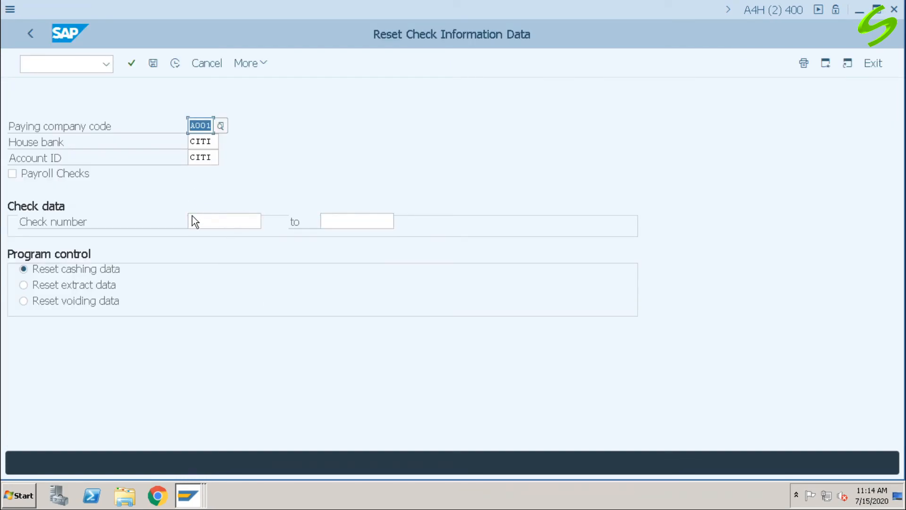
# Step: Reset the cashing data of check 100005 for company code A001, house bank CITI and account ID CITI
pyautogui.click(213, 220)
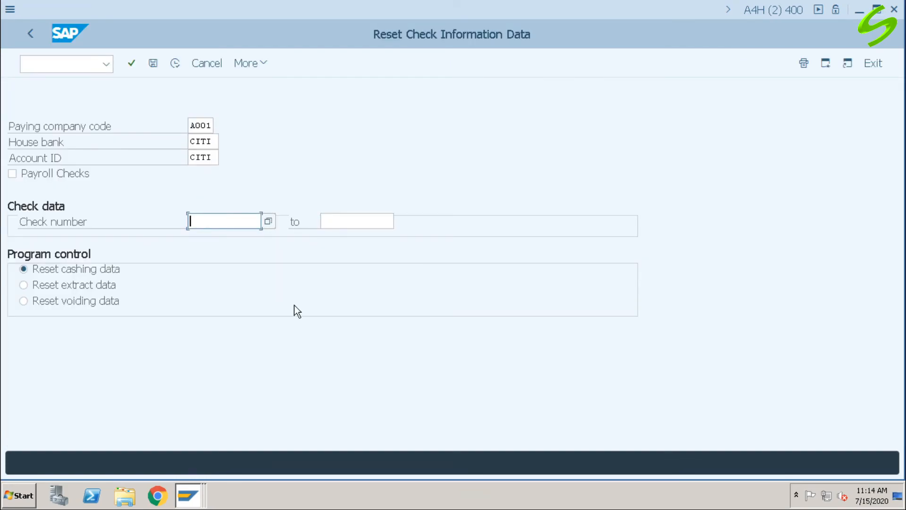
pyautogui.write('1')
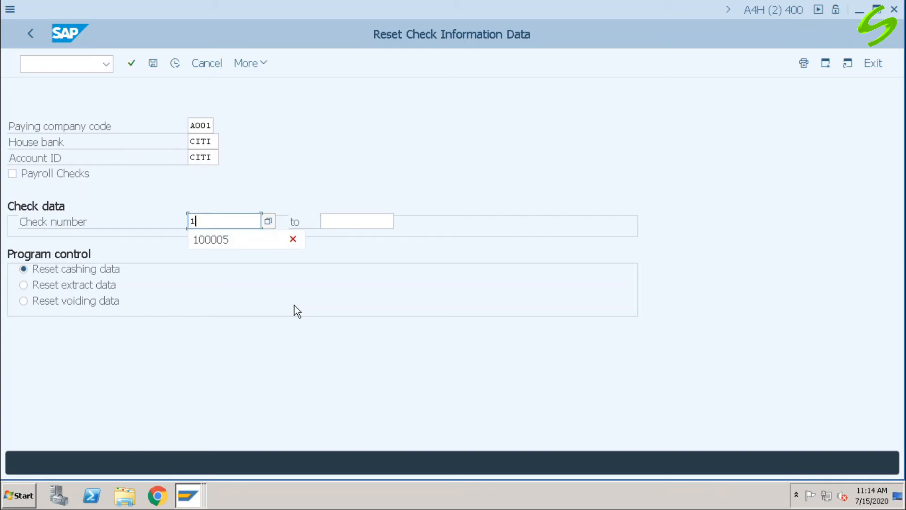
pyautogui.press('Down')
pyautogui.press('Return')
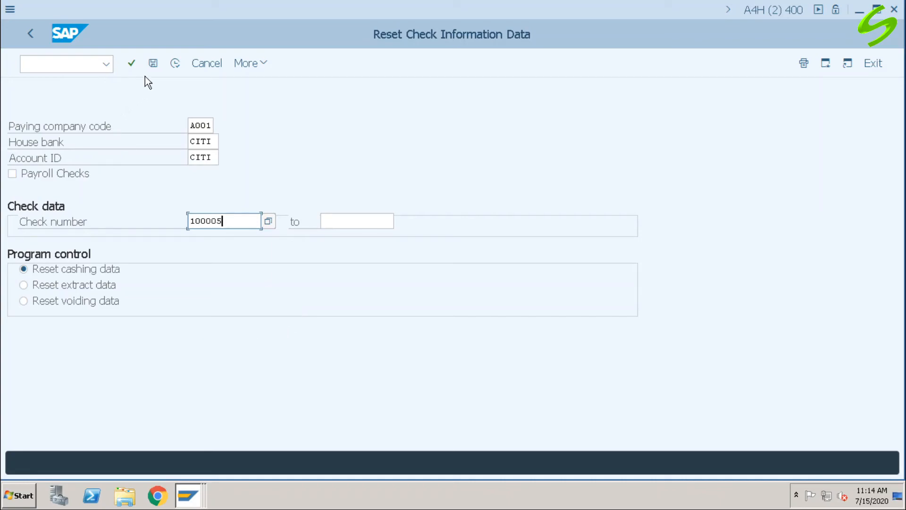
pyautogui.click(175, 63)
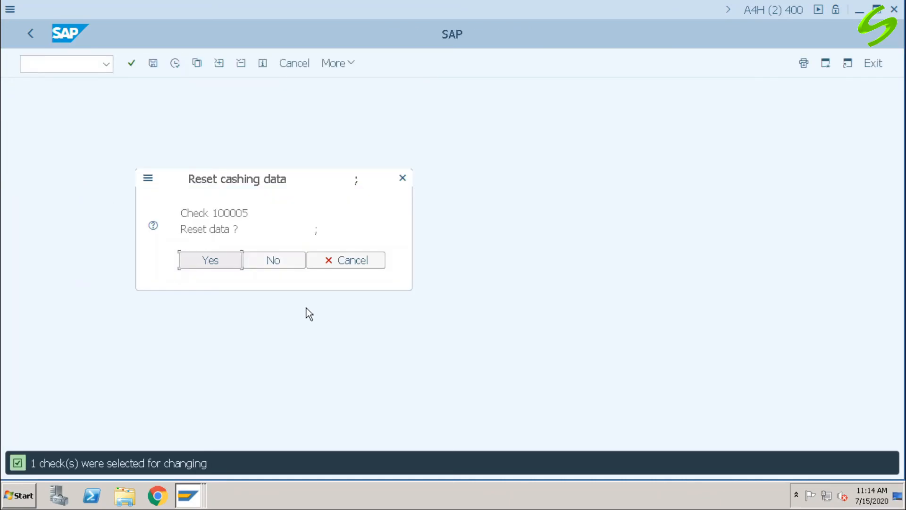
pyautogui.click(223, 256)
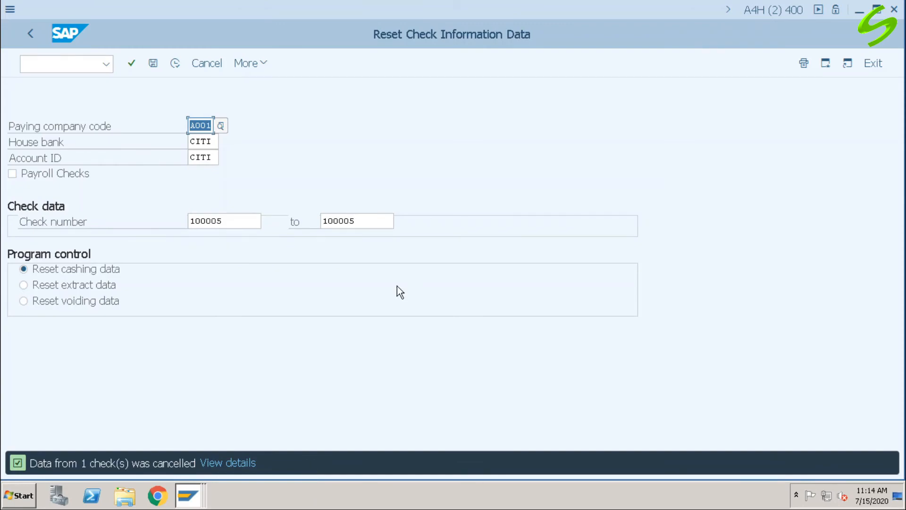
# Step: Switch to FCHN and run the check register for company code A001, house bank CITI and account ID CITI
pyautogui.click(79, 65)
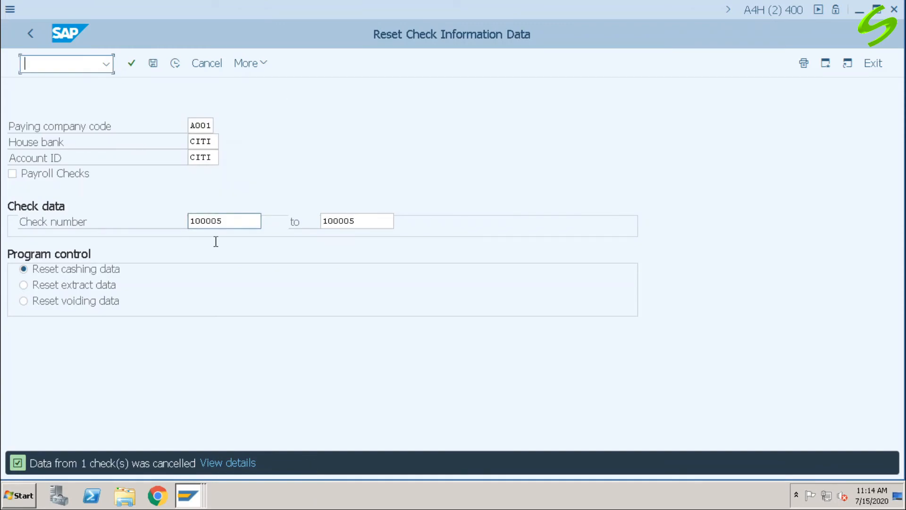
pyautogui.write('/nfcnh')
pyautogui.press('BackSpace')
pyautogui.write('hn')
pyautogui.press('Return')
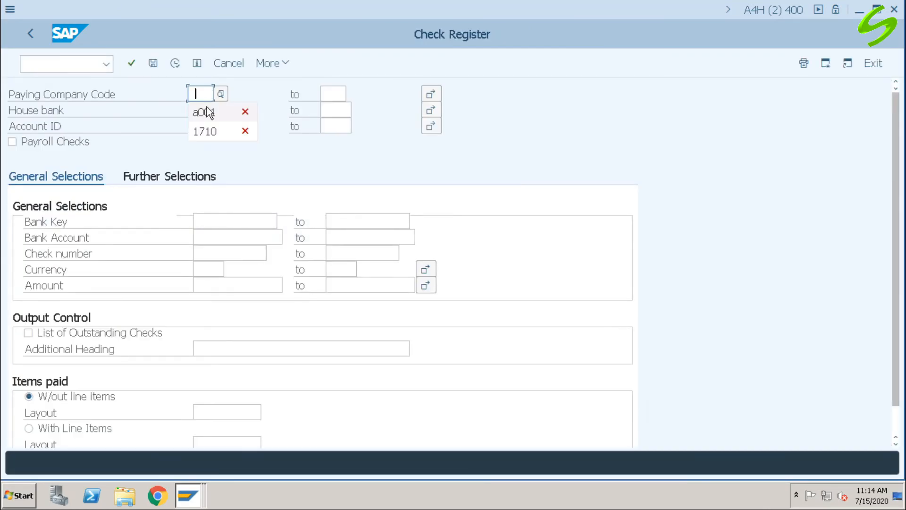
pyautogui.click(205, 110)
pyautogui.click(205, 129)
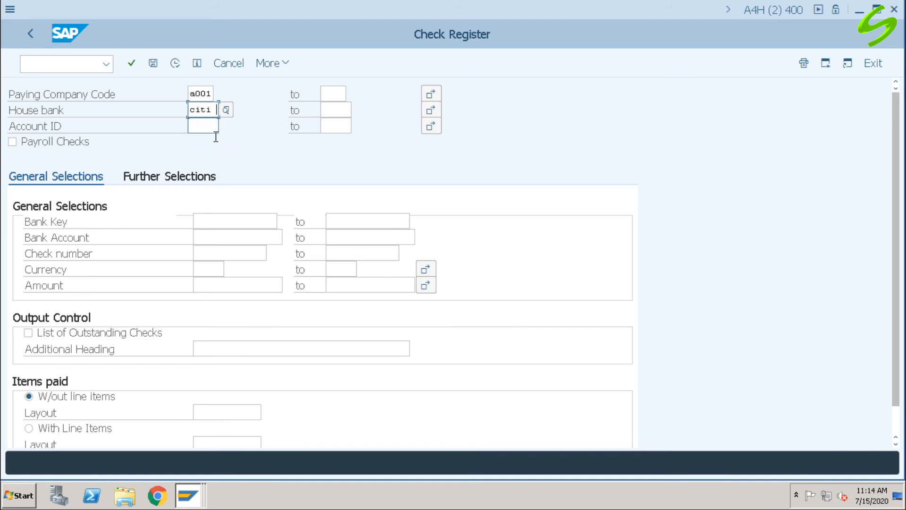
pyautogui.click(206, 143)
pyautogui.click(175, 63)
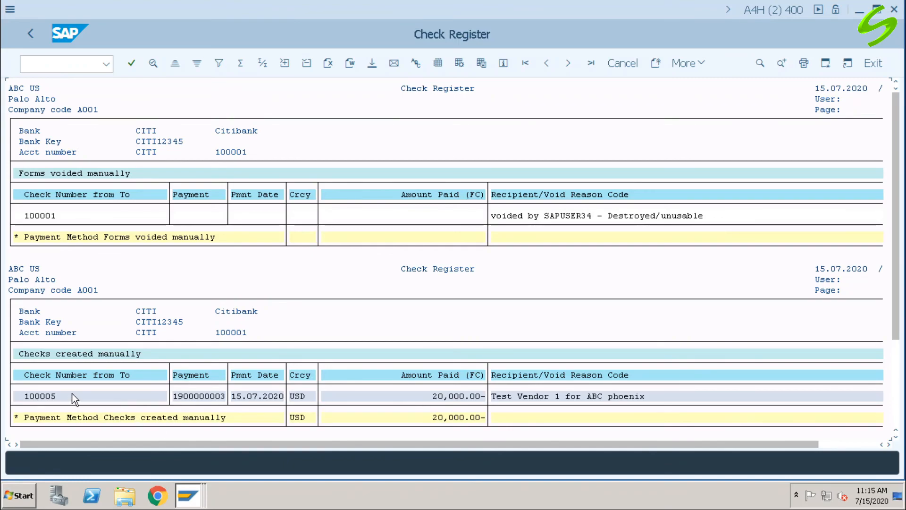
# Step: Examine the encashment/void date column for manually created check 100005 in the register
pyautogui.click(48, 397)
pyautogui.click(846, 445)
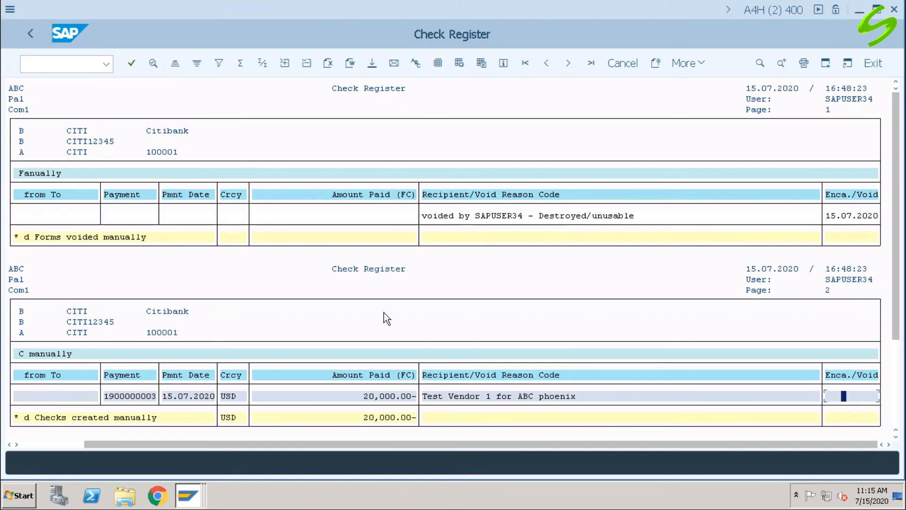
pyautogui.click(32, 445)
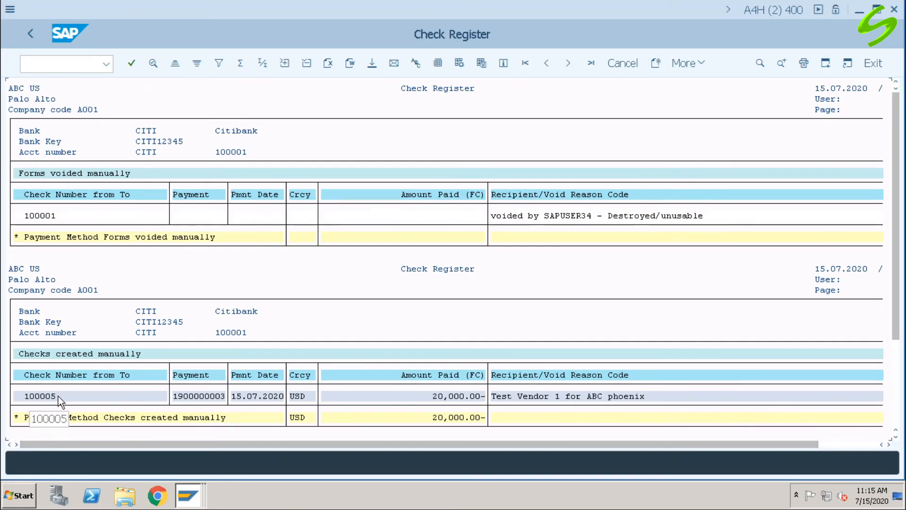
# Step: Switch to FBL1N and display the cleared line items of the preset vendor in company code A001
pyautogui.click(89, 70)
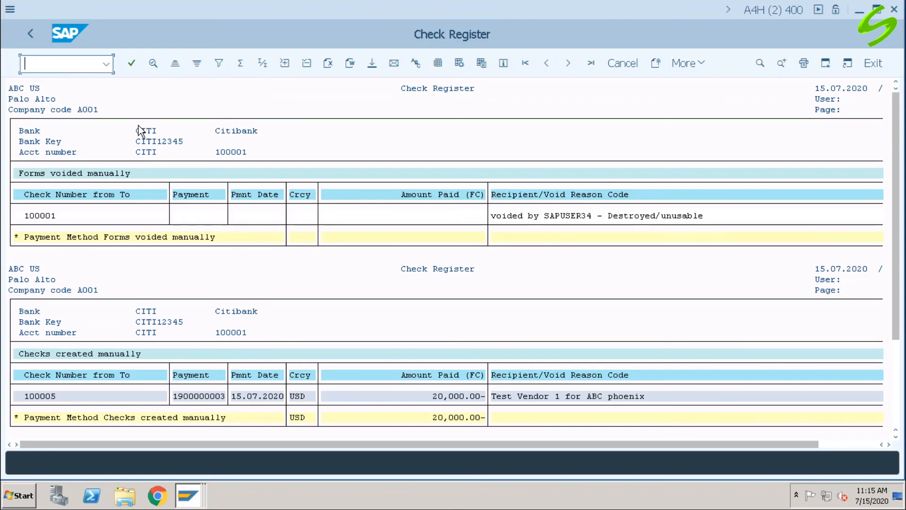
pyautogui.write('/nfbl1n')
pyautogui.press('Return')
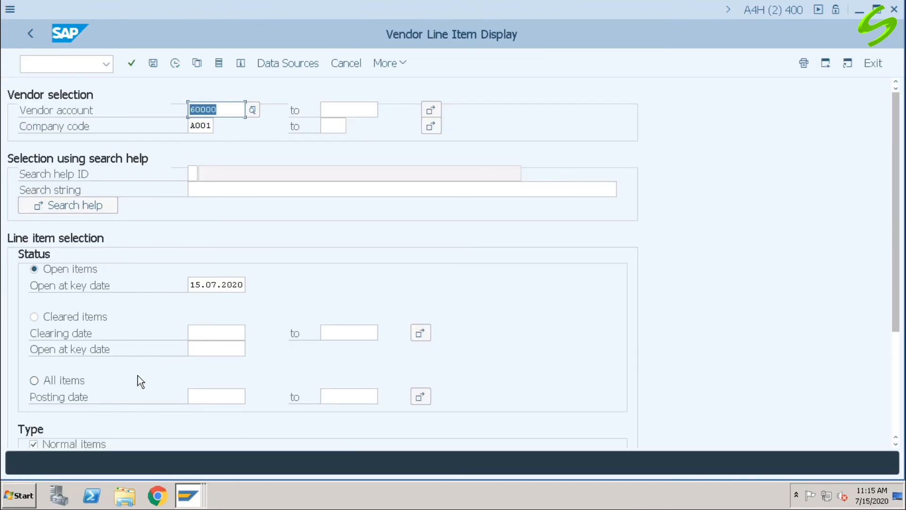
pyautogui.click(90, 316)
pyautogui.click(175, 63)
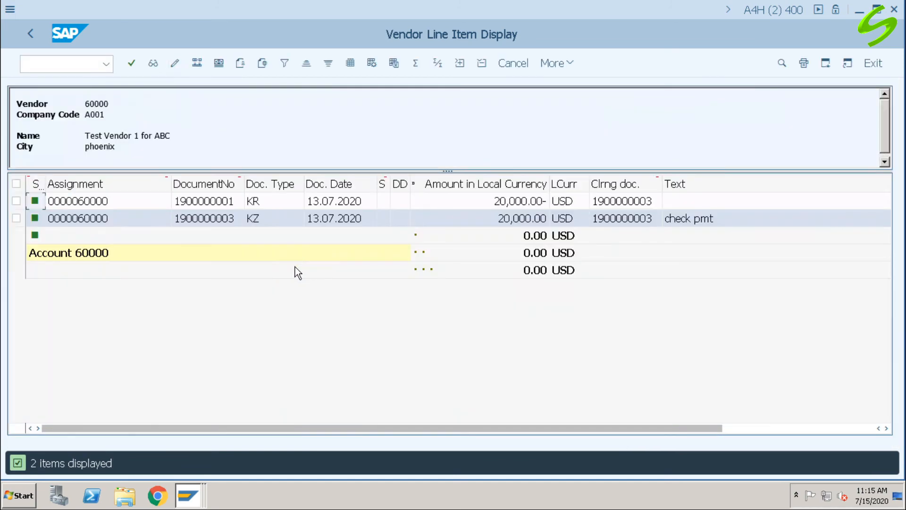
pyautogui.click(219, 201)
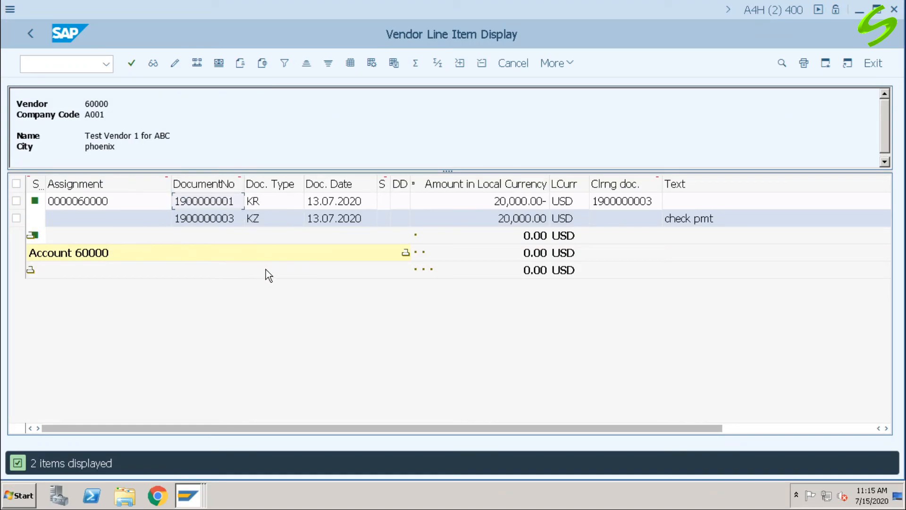
pyautogui.click(211, 220)
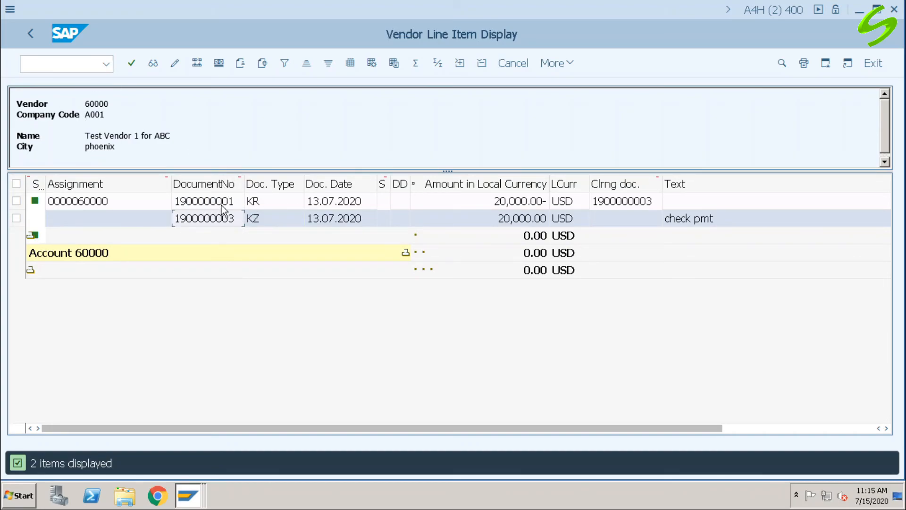
pyautogui.click(79, 66)
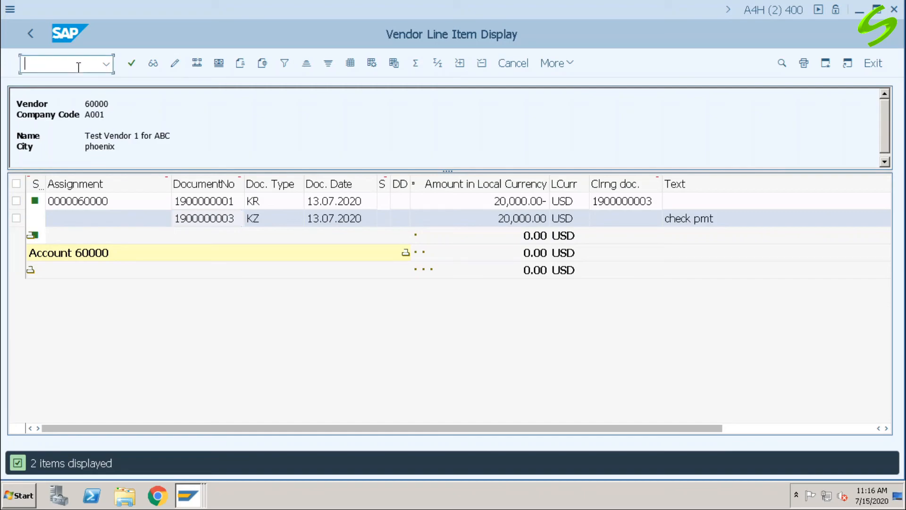
pyautogui.write('/nfbra')
pyautogui.press('Return')
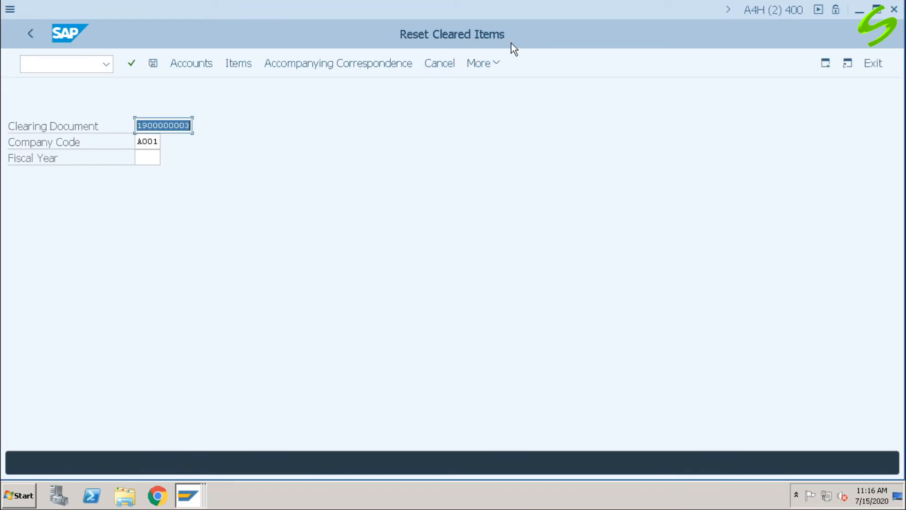
pyautogui.click(188, 126)
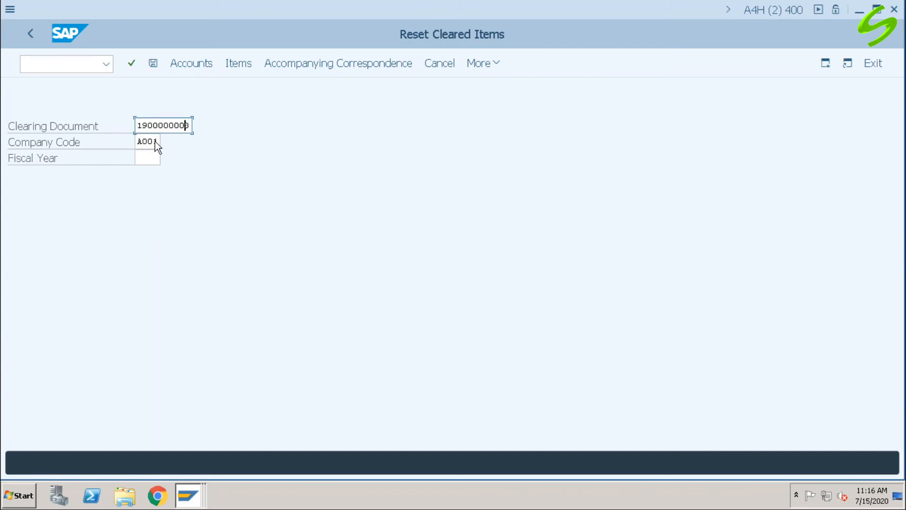
pyautogui.click(147, 158)
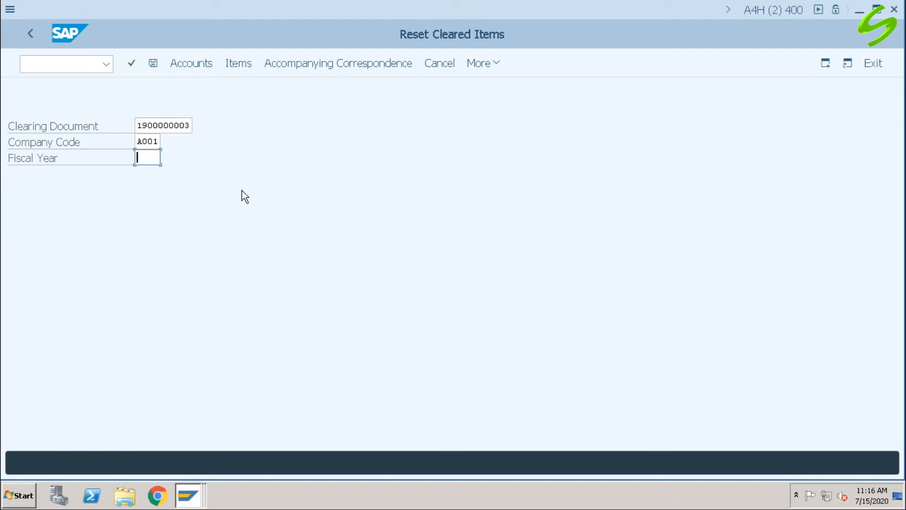
pyautogui.press('Return')
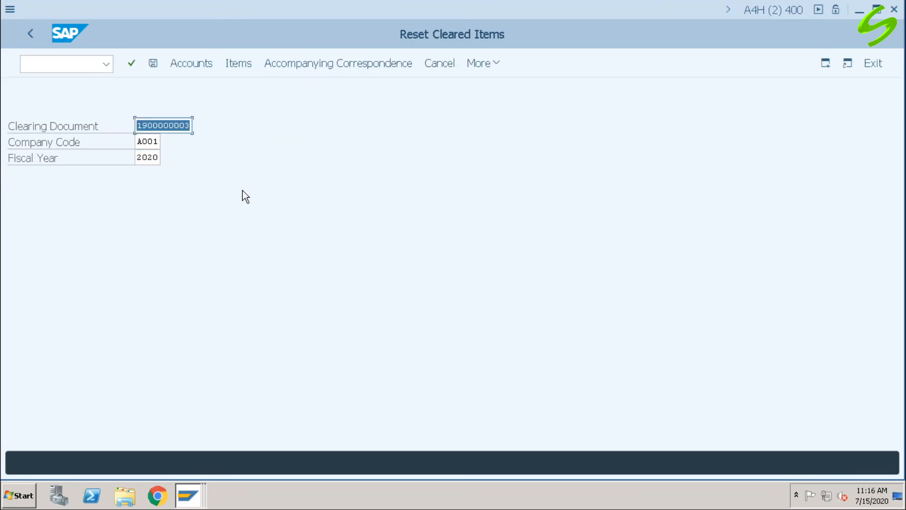
pyautogui.click(153, 63)
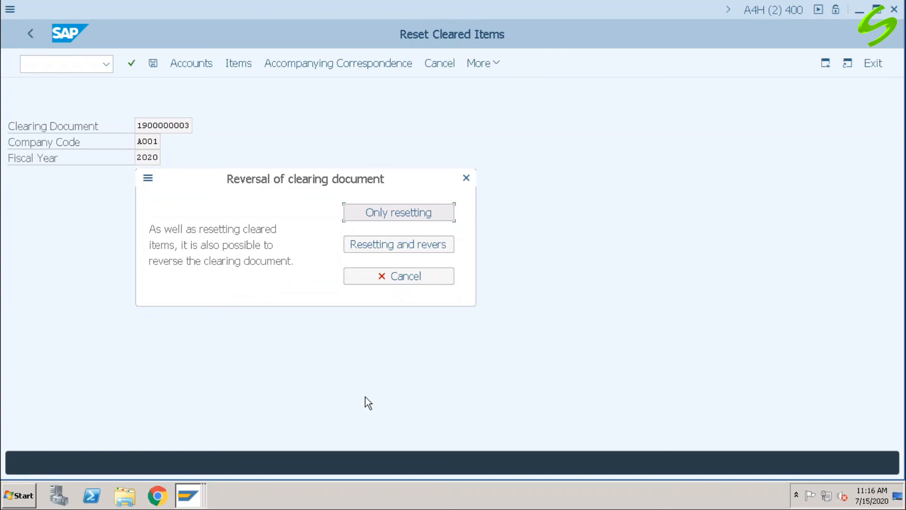
pyautogui.click(397, 215)
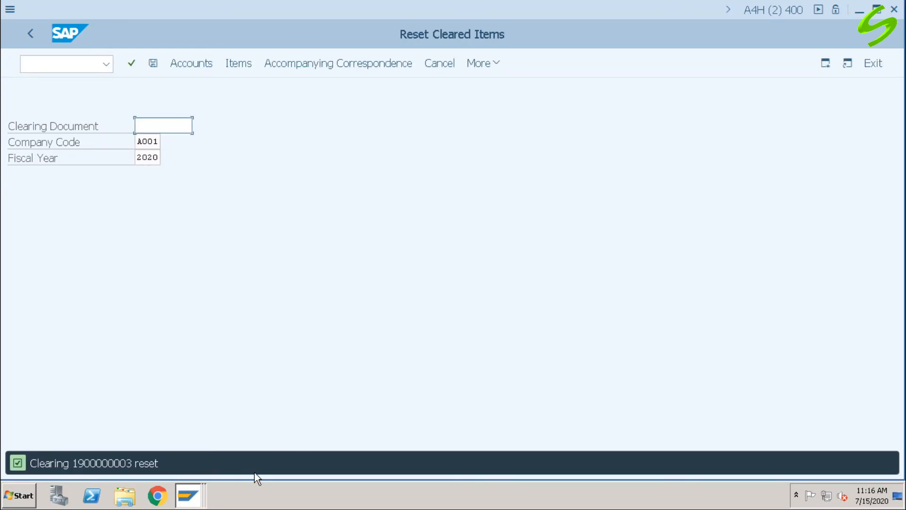
pyautogui.click(80, 62)
pyautogui.write('/')
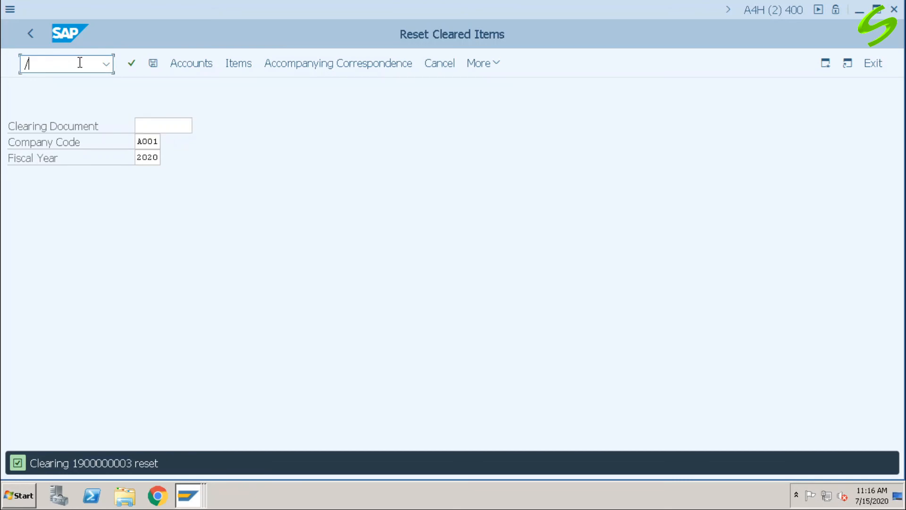
pyautogui.write('nfbl1n')
pyautogui.press('Return')
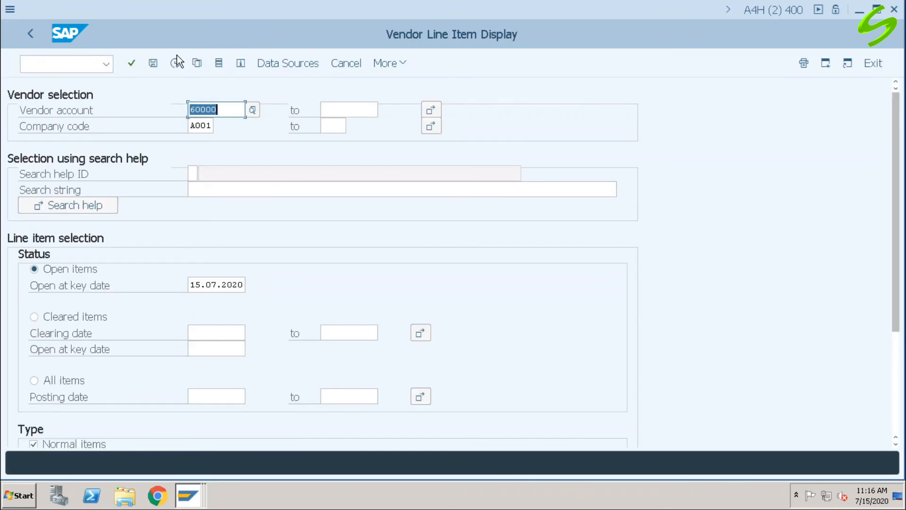
pyautogui.click(175, 63)
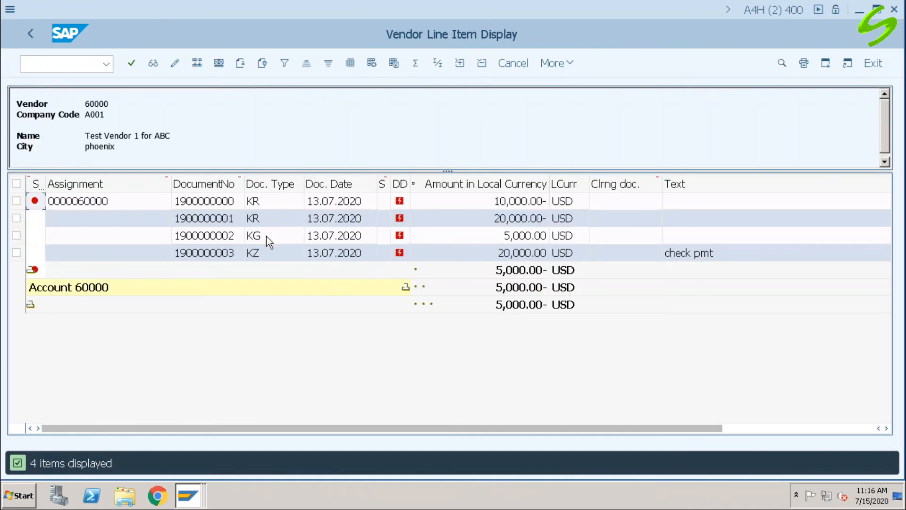
pyautogui.click(223, 220)
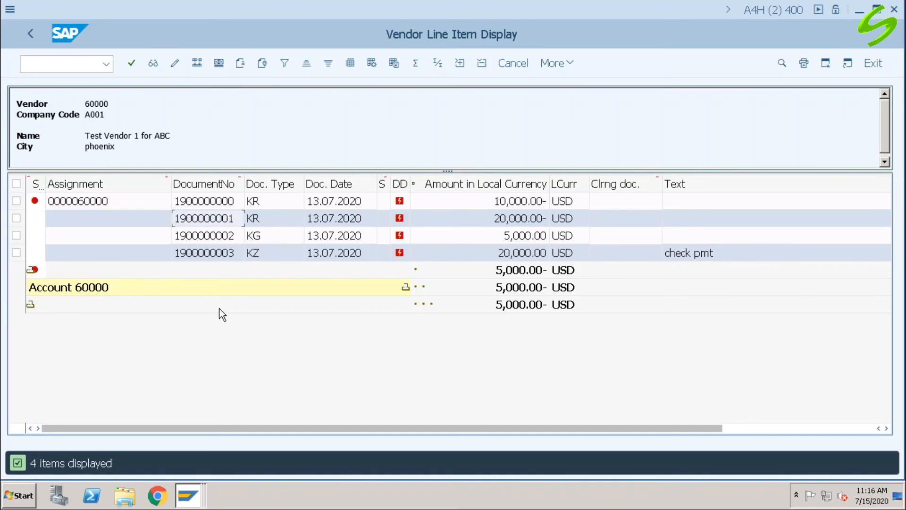
pyautogui.click(505, 218)
pyautogui.click(506, 256)
pyautogui.click(501, 220)
pyautogui.click(506, 251)
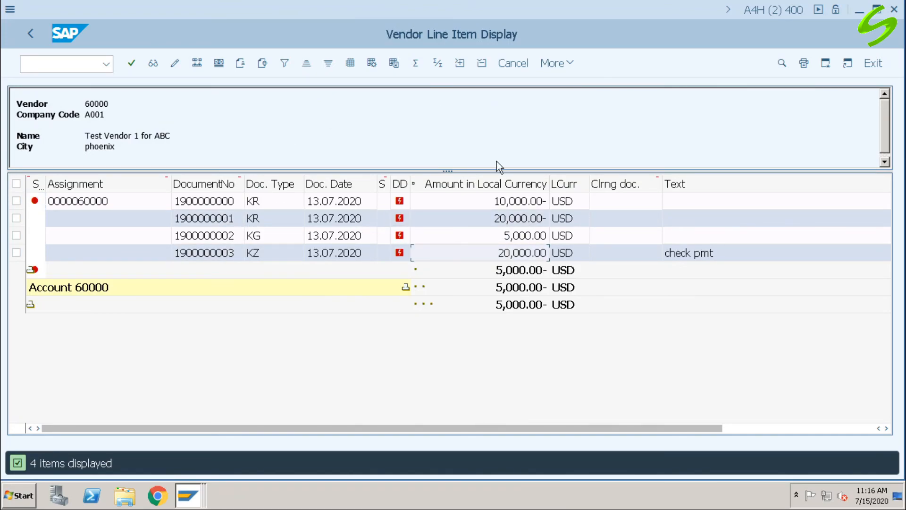
# Step: Return to SAP Easy Access and open FCH8 - Cancel Payment from the Void functions of Check Information
pyautogui.click(83, 67)
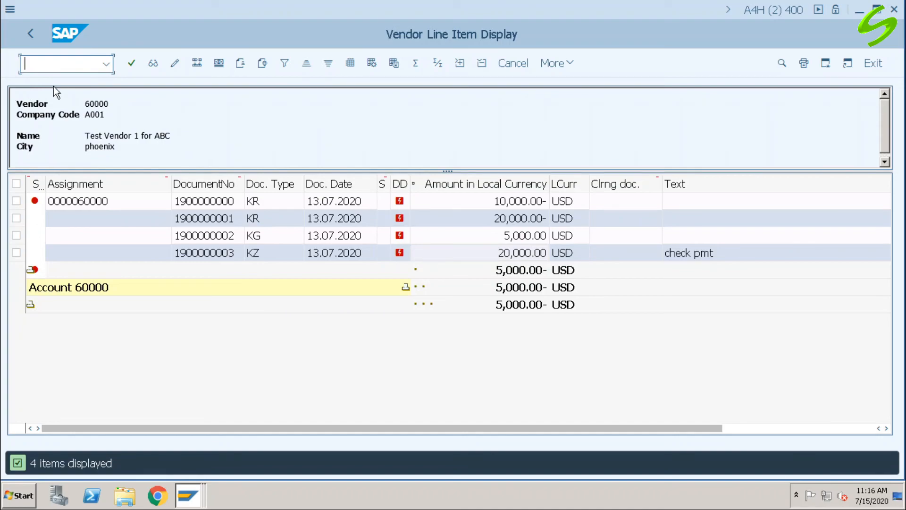
pyautogui.write('/n')
pyautogui.press('Return')
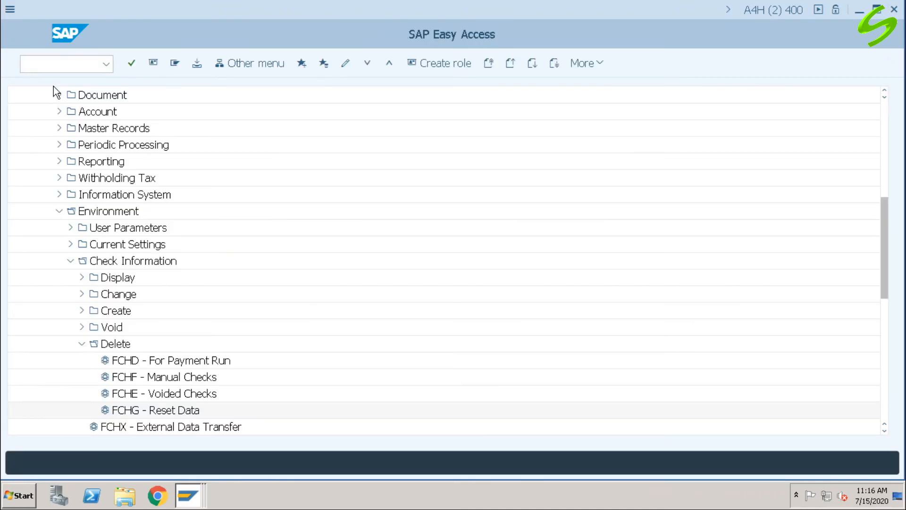
pyautogui.click(80, 343)
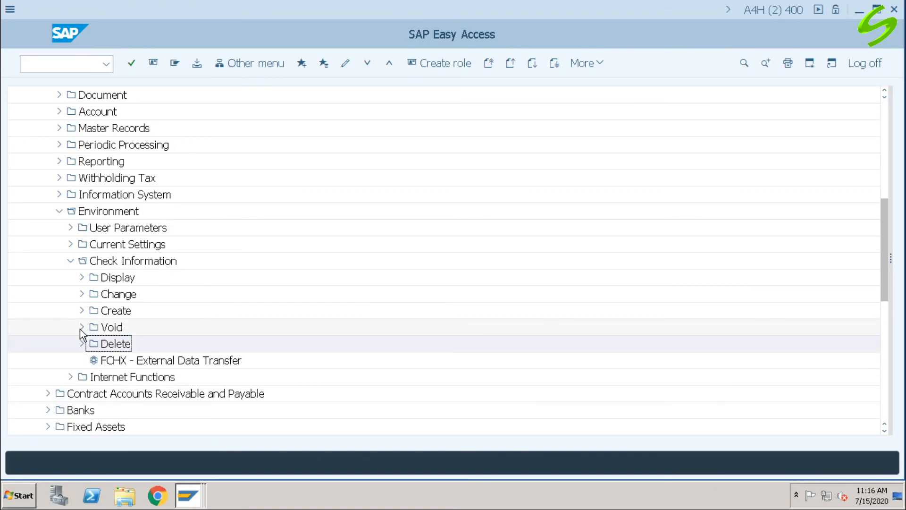
pyautogui.click(82, 327)
pyautogui.click(159, 379)
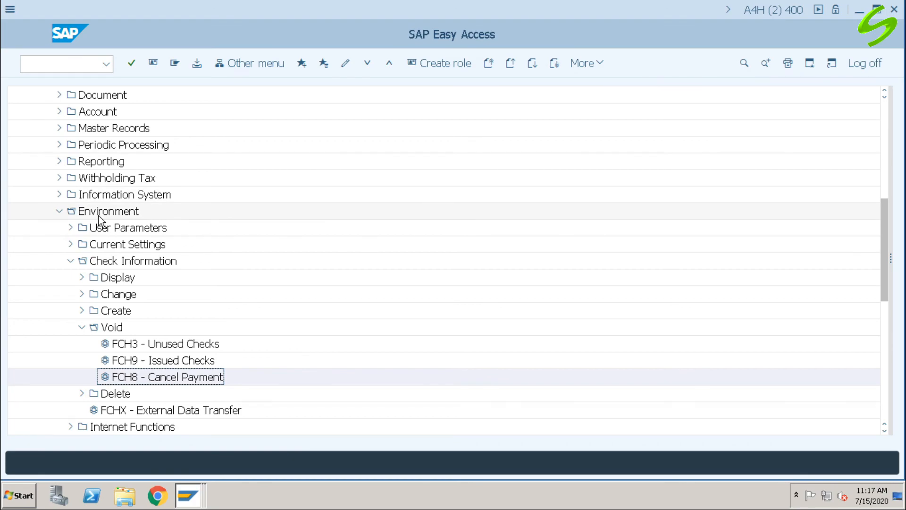
pyautogui.click(102, 260)
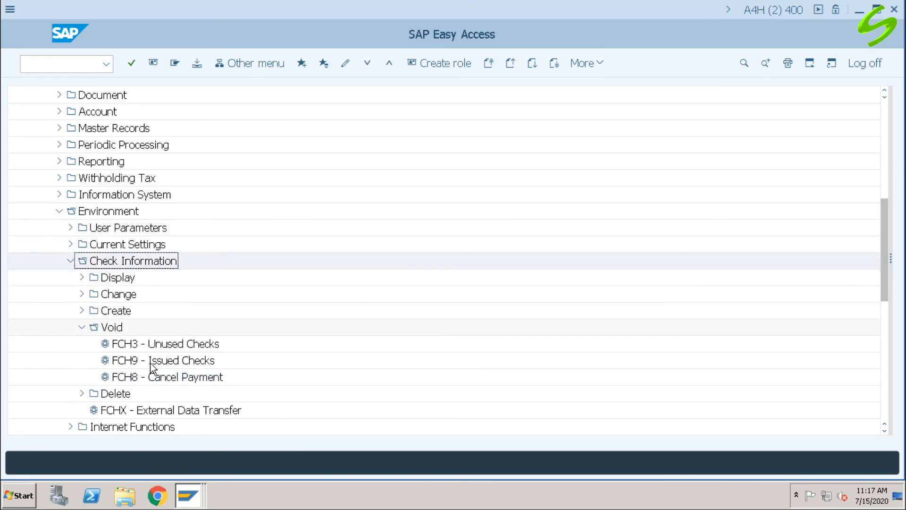
pyautogui.doubleClick(163, 376)
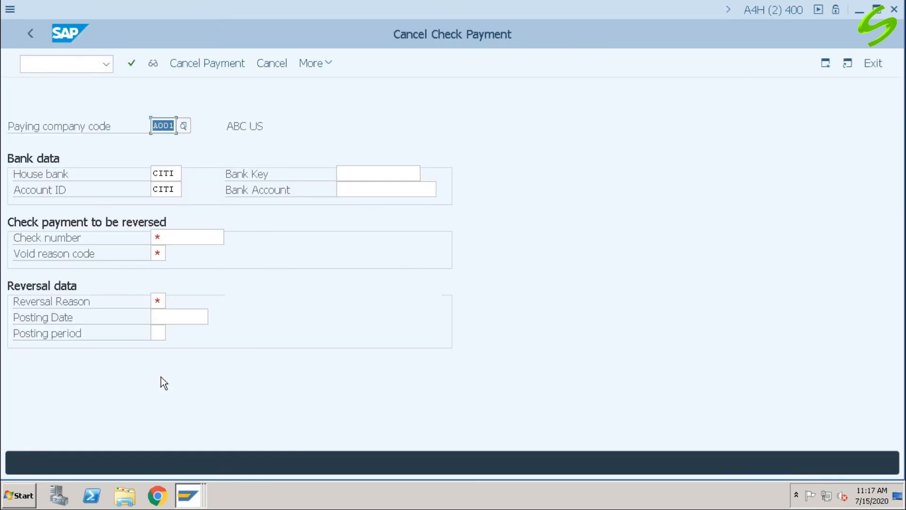
# Step: Enter check number 100005 as the payment to reverse, with void reason code 05, Printed Incorrectly
pyautogui.click(199, 236)
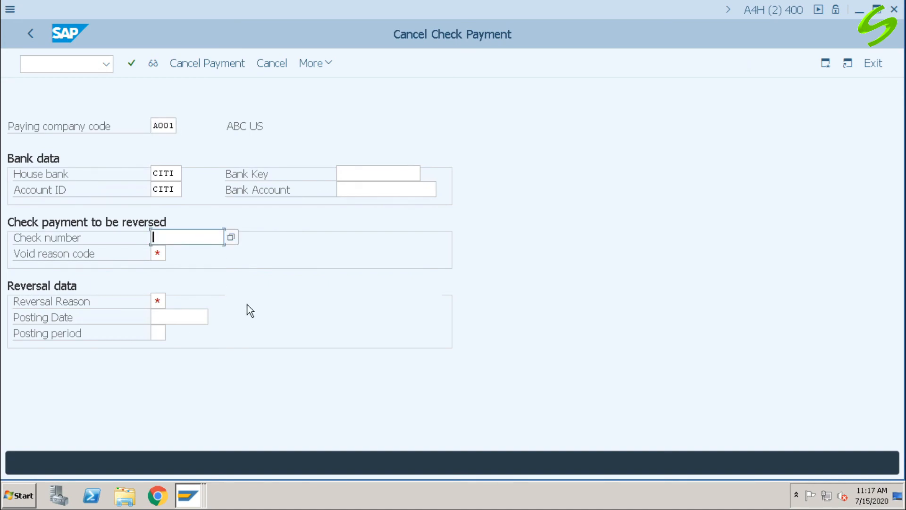
pyautogui.write('100')
pyautogui.write('000')
pyautogui.press('BackSpace')
pyautogui.write('5')
pyautogui.press('Tab')
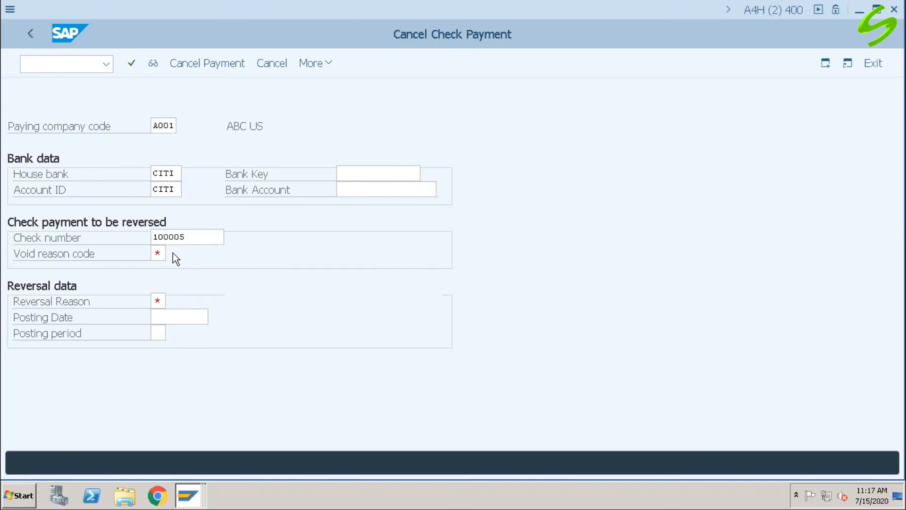
pyautogui.click(173, 253)
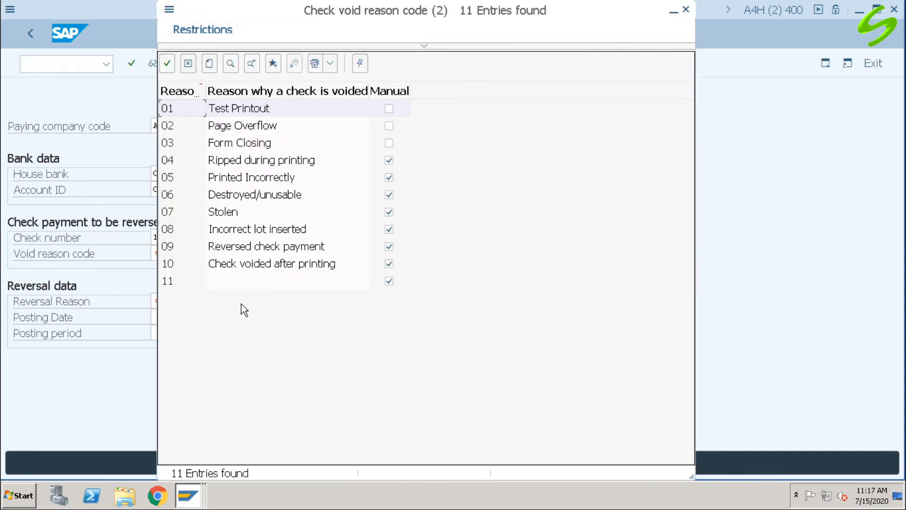
pyautogui.doubleClick(253, 180)
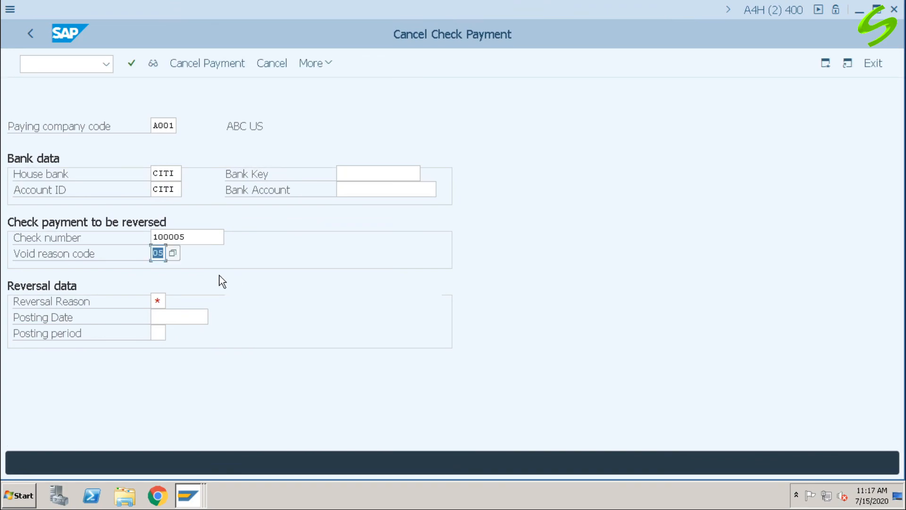
# Step: Set reversal reason 01, Reversal in current period, and cancel the check payment
pyautogui.click(160, 301)
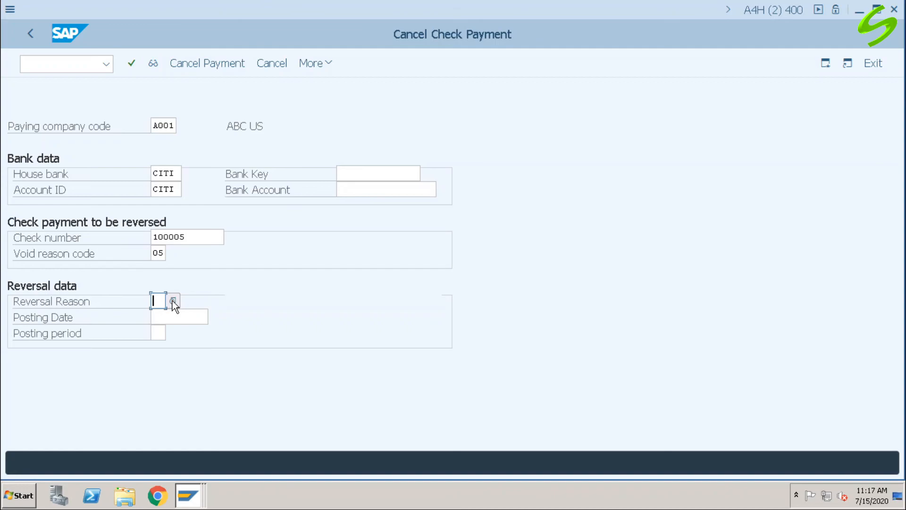
pyautogui.click(172, 301)
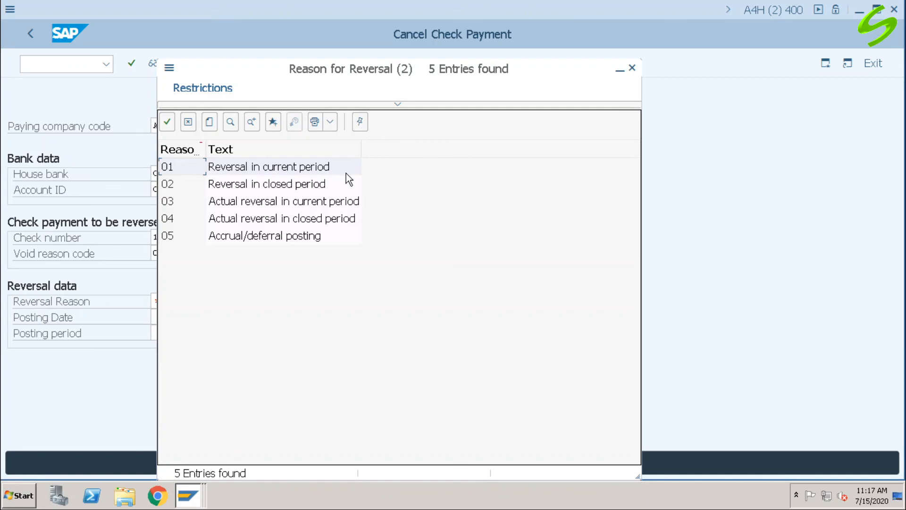
pyautogui.doubleClick(270, 168)
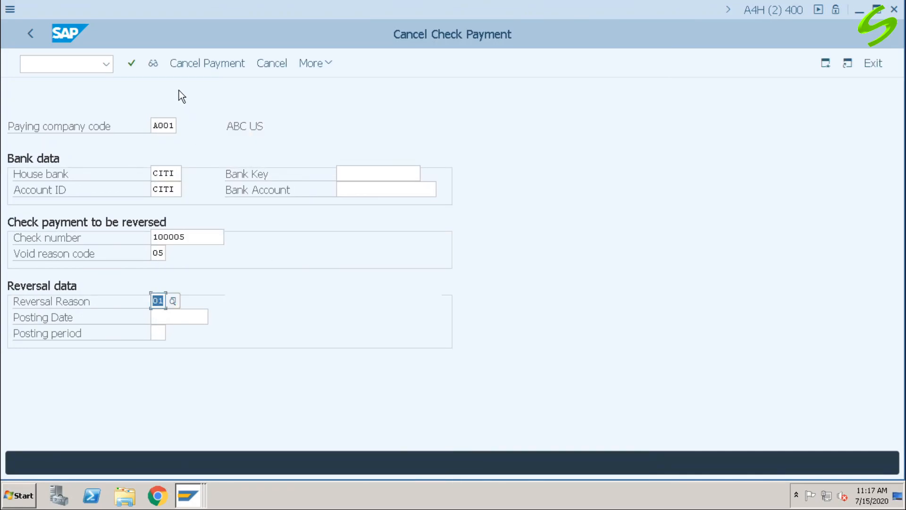
pyautogui.press('Return')
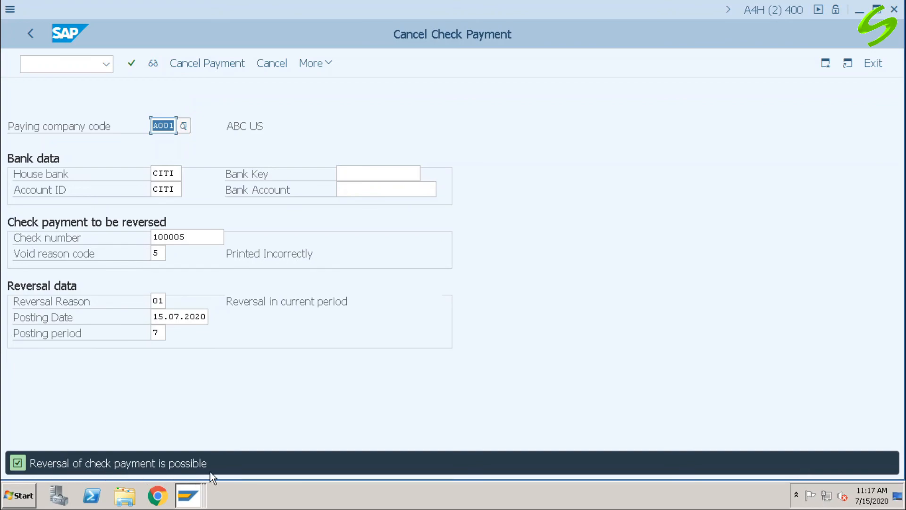
pyautogui.click(216, 63)
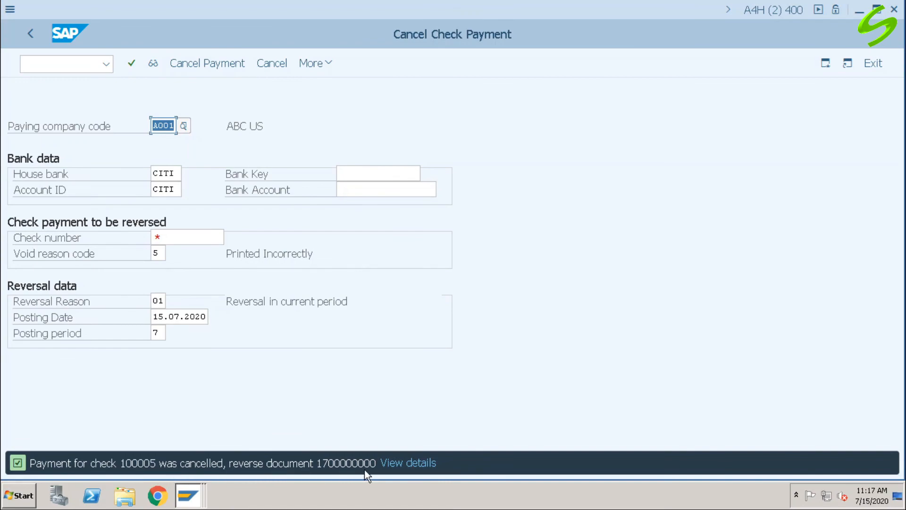
# Step: Switch back to FBL1N, redisplay the preset vendor's open items in company code A001 and review the remaining documents and amounts
pyautogui.click(88, 63)
pyautogui.write('/nfbl1n')
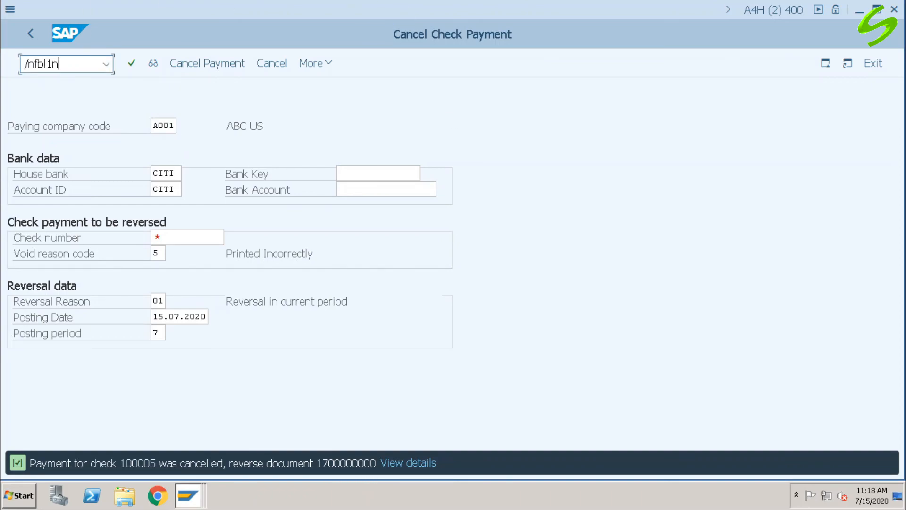
pyautogui.press('Return')
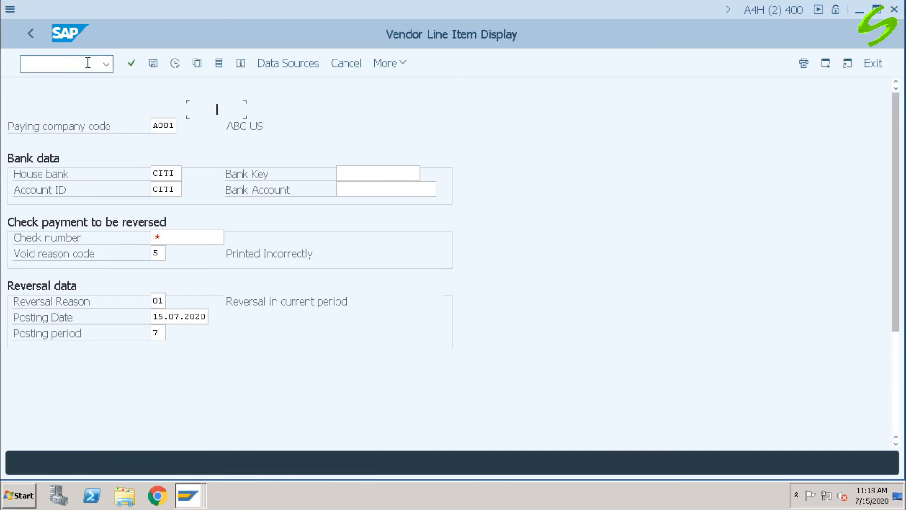
pyautogui.click(174, 62)
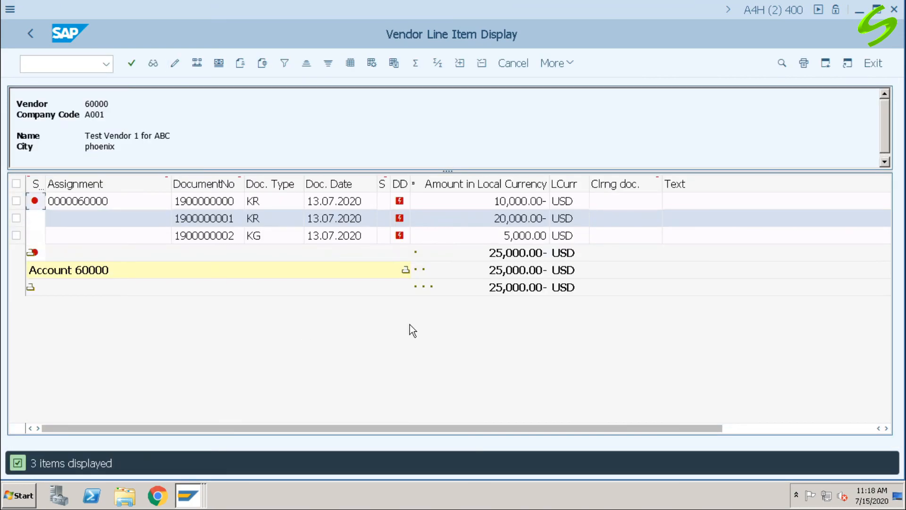
pyautogui.click(229, 242)
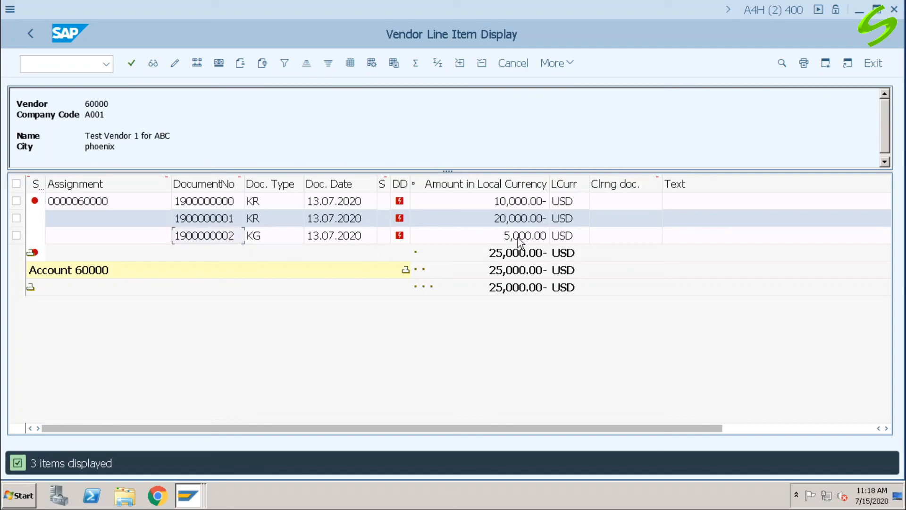
pyautogui.click(211, 219)
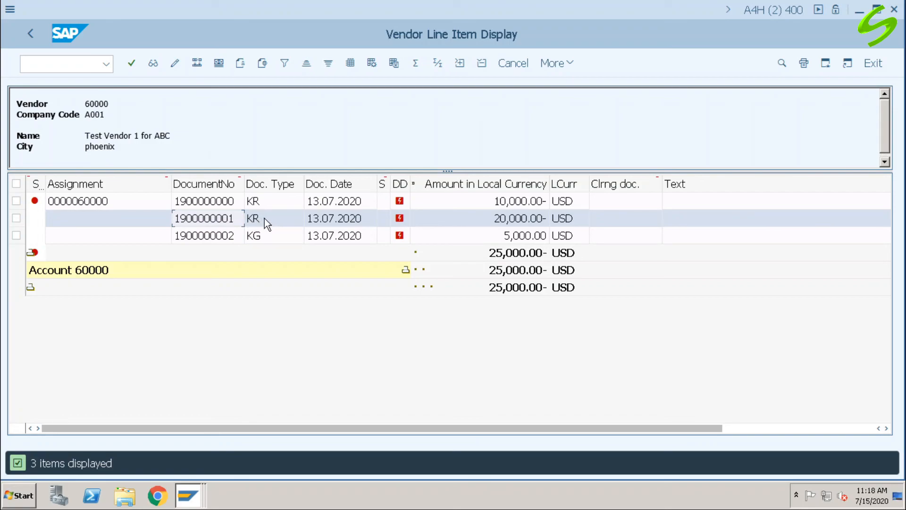
pyautogui.click(521, 217)
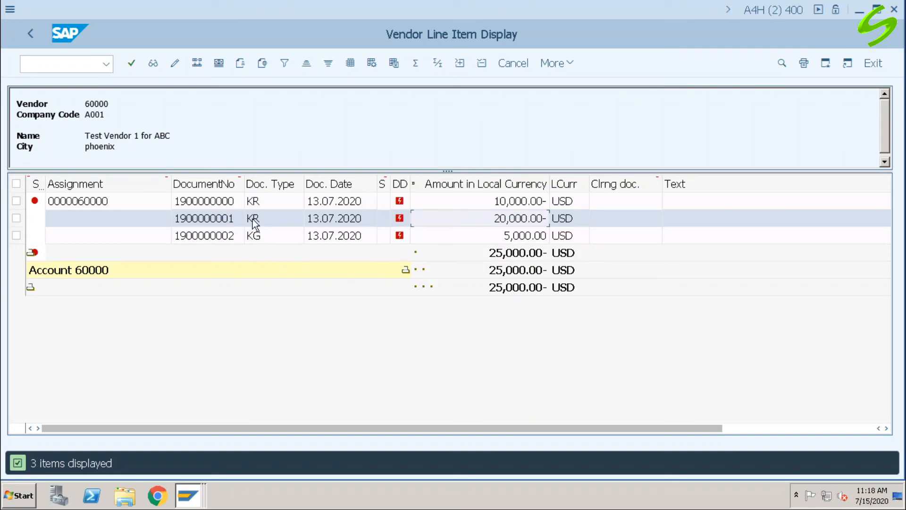
pyautogui.click(208, 204)
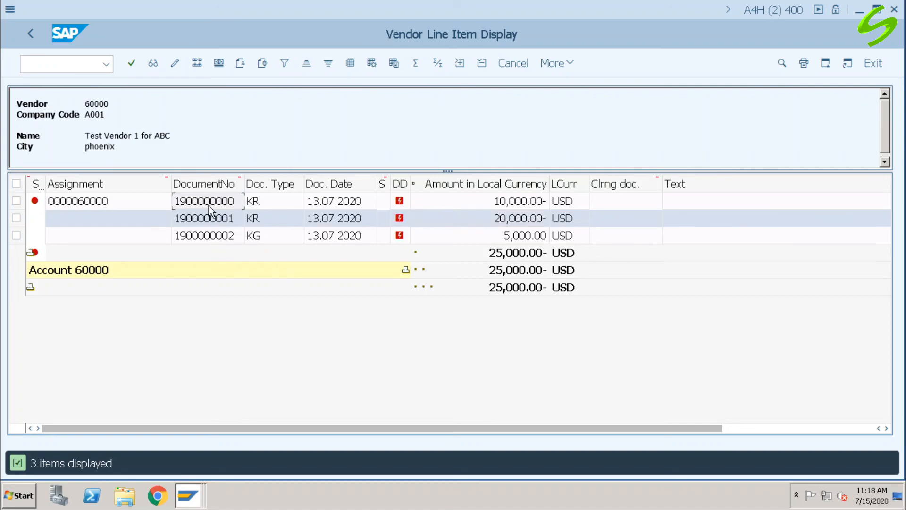
pyautogui.click(215, 234)
pyautogui.click(216, 220)
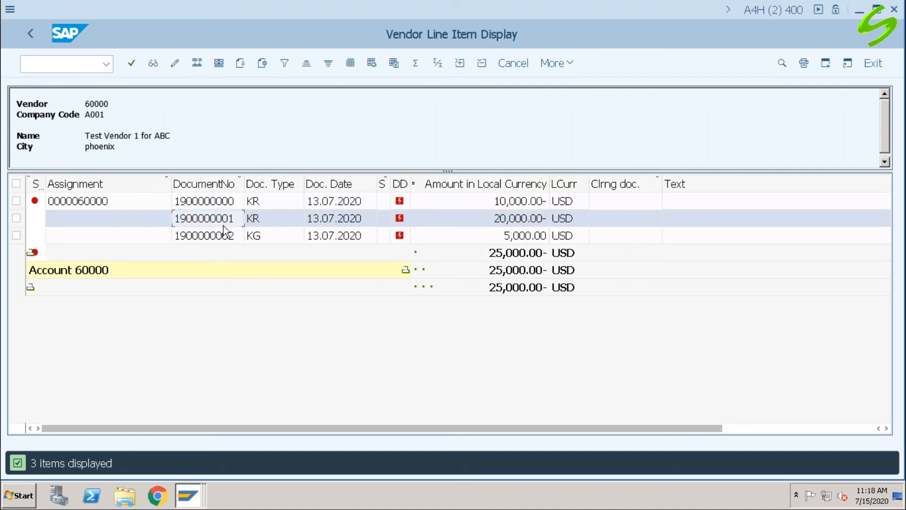